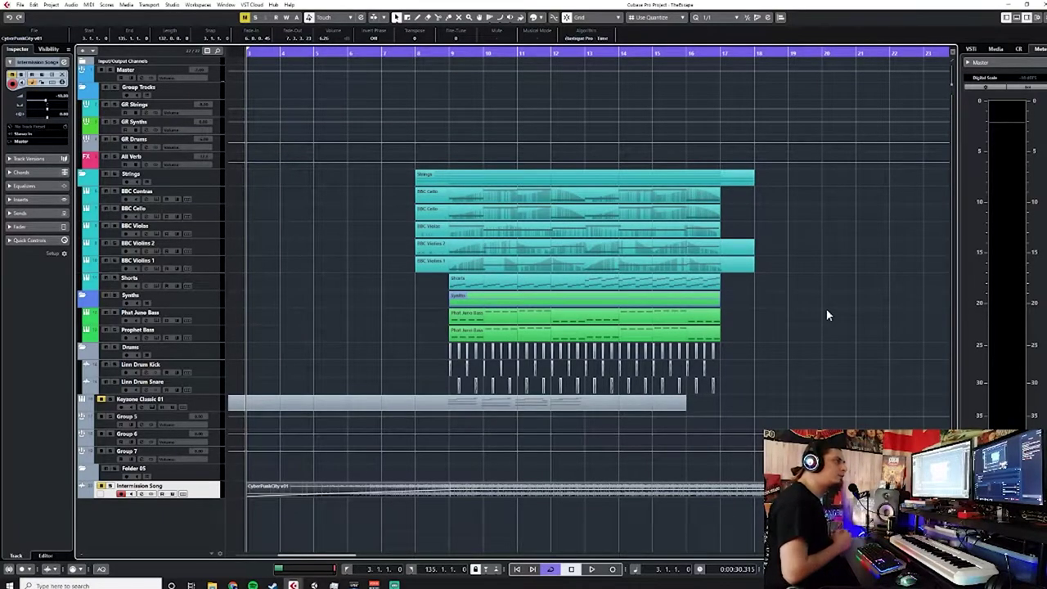
Turn off cycle mode and play the full arrangement to about bar 11.
key(KP_Divide)
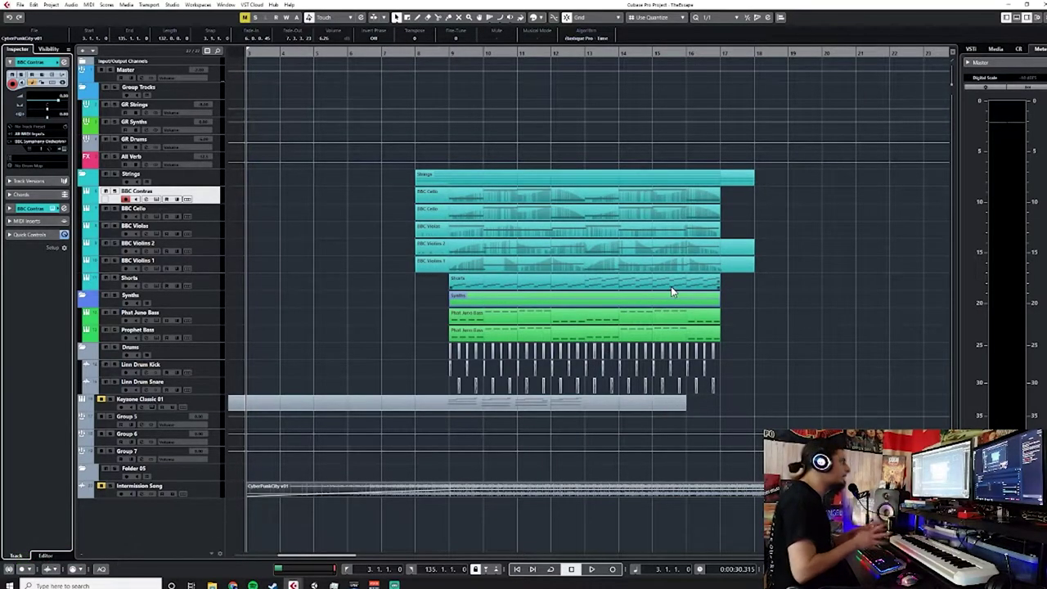
key(space)
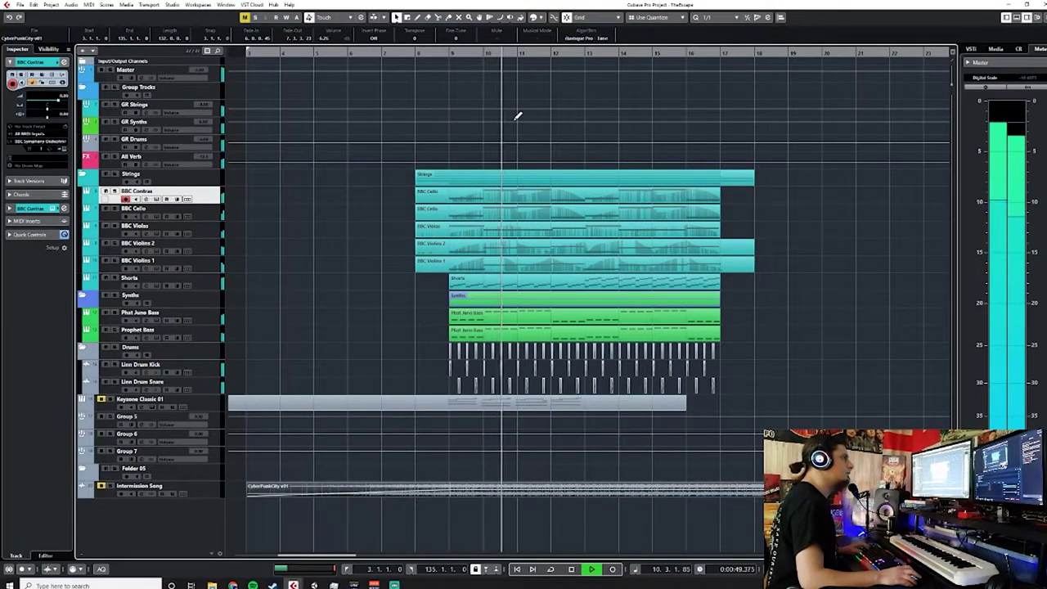
key(space)
Open the Shorts track's Kontakt Player instrument and list the instruments in The Free Orchestra library.
click(211, 281)
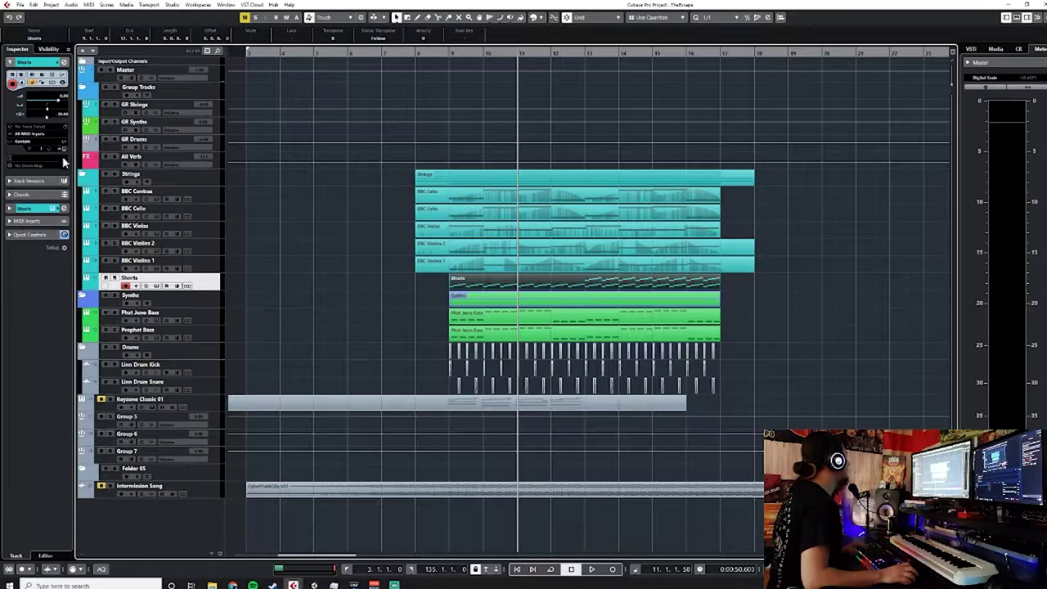
click(62, 145)
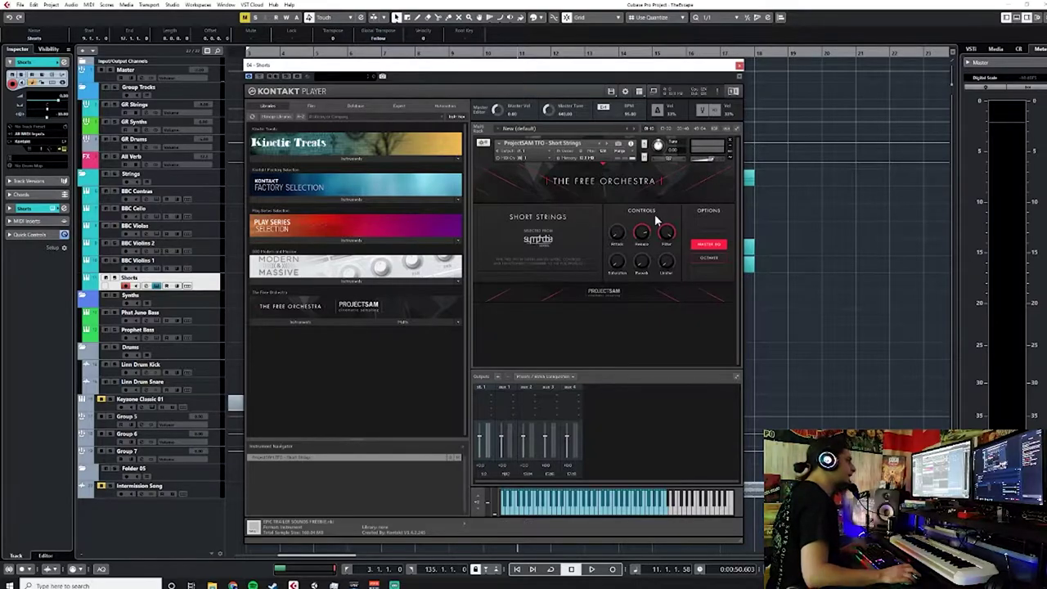
click(296, 323)
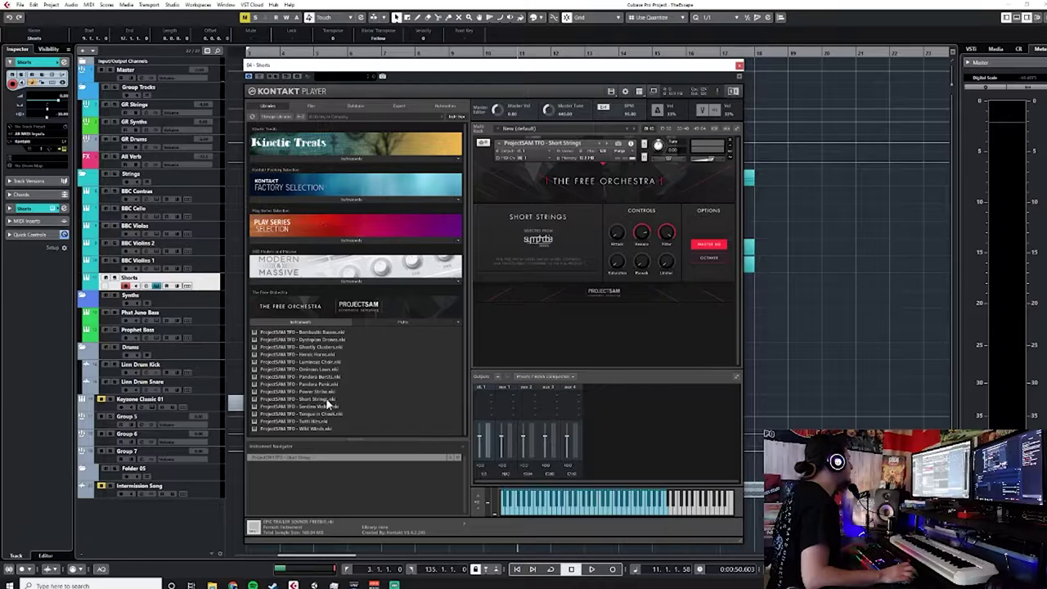
Inspect the ANA synth instruments on the Phat Juno Bass and Prophet Bass tracks.
click(214, 321)
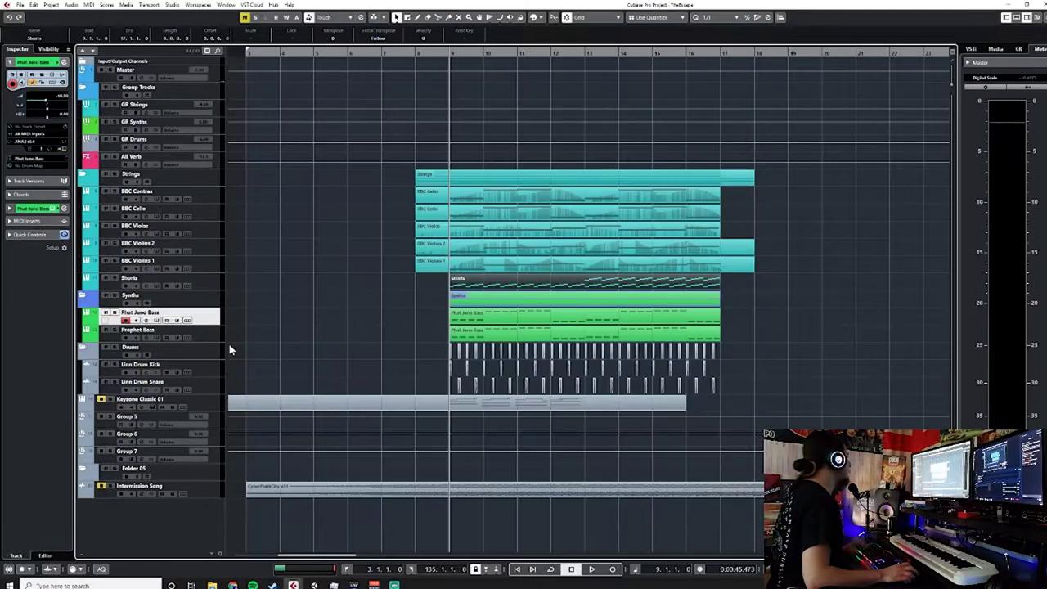
click(63, 148)
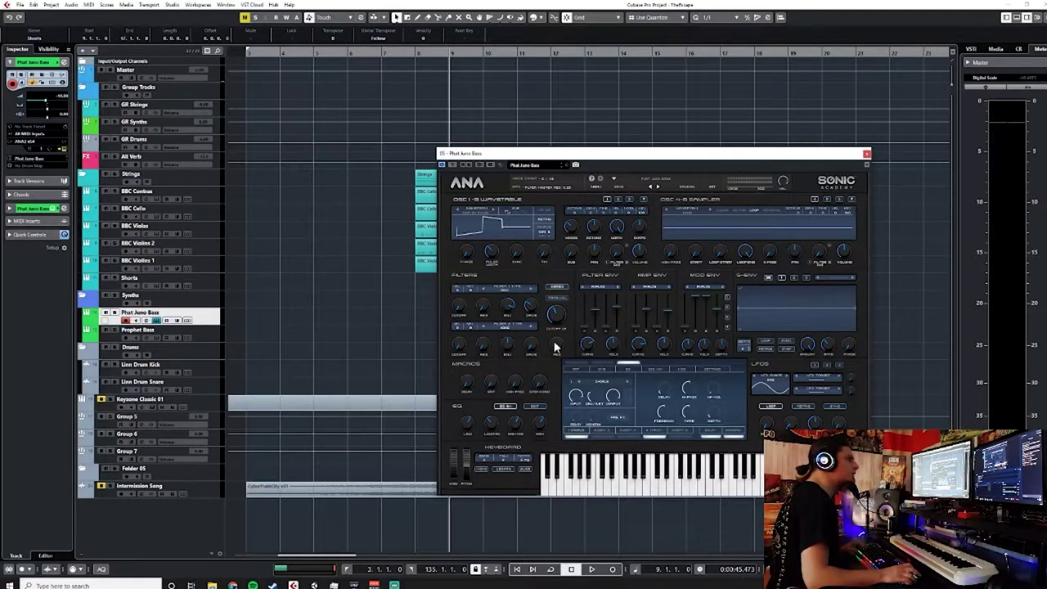
click(866, 154)
click(205, 328)
click(63, 149)
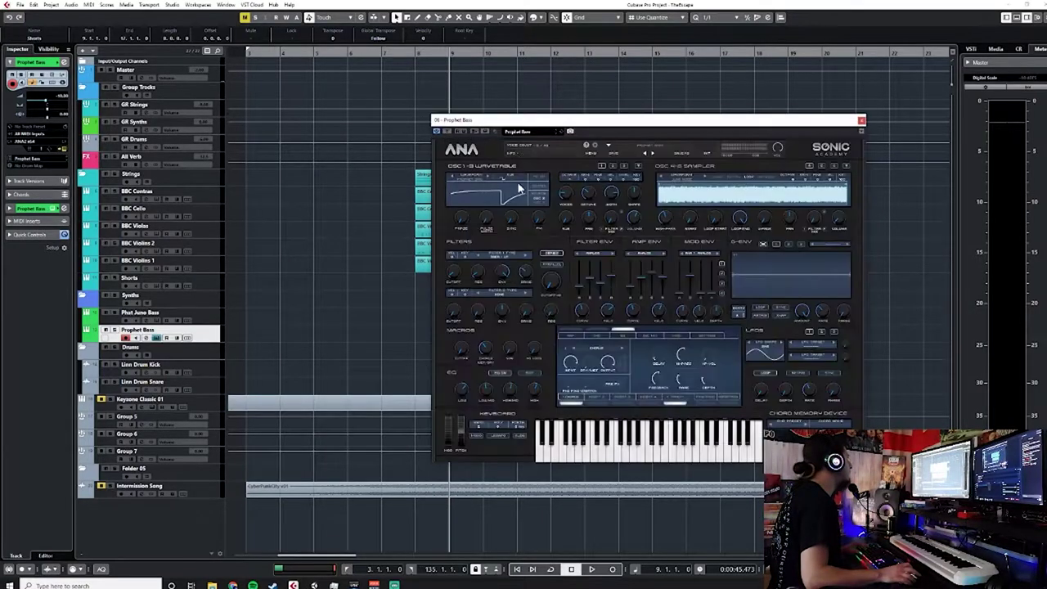
click(860, 120)
Solo the Linn Drum Kick and Linn Drum Snare tracks and play them from bar 9.
click(211, 369)
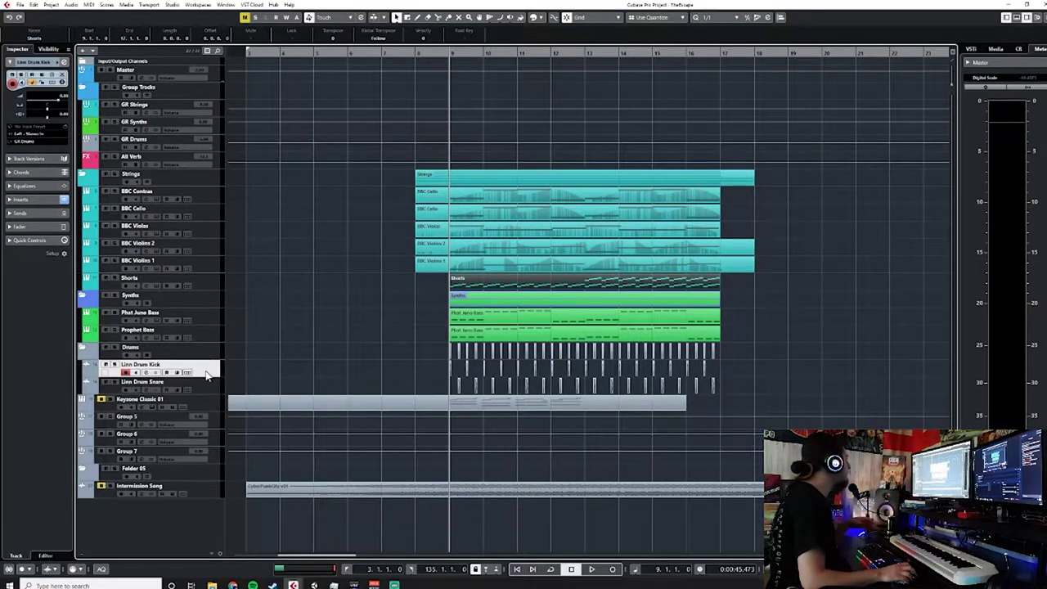
click(209, 388)
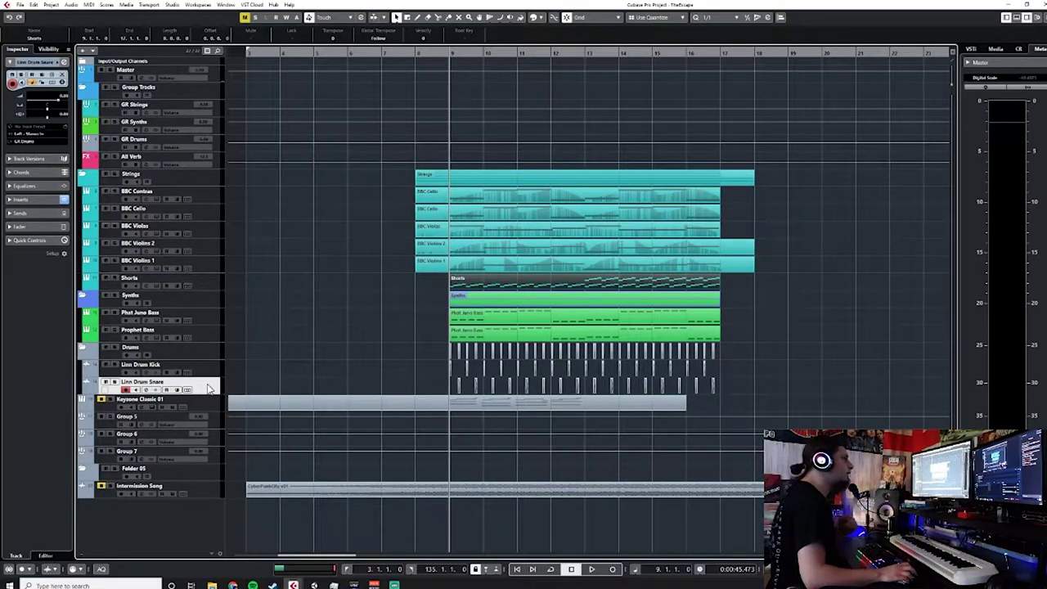
click(181, 279)
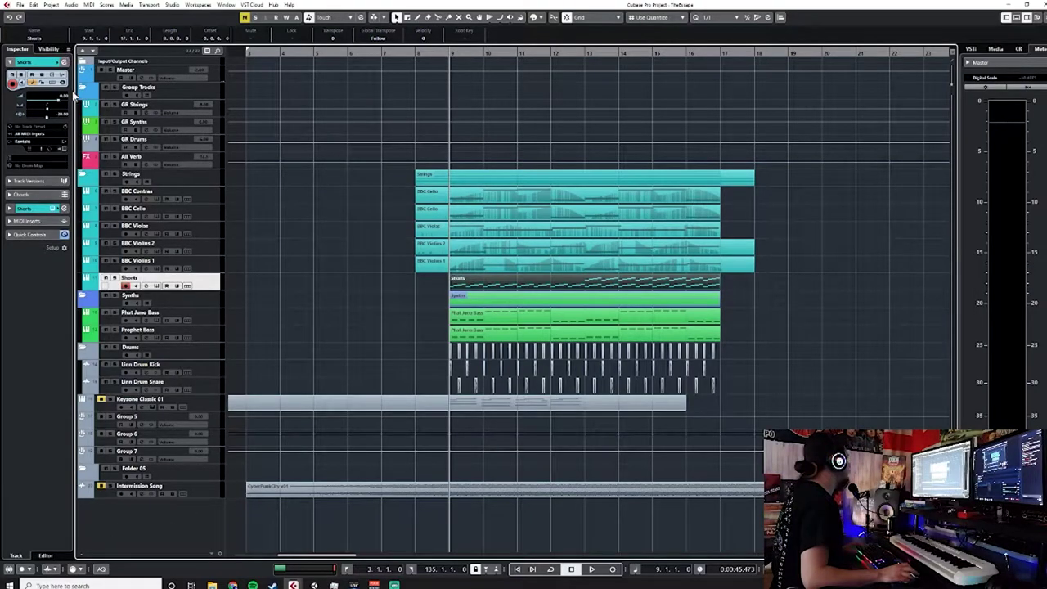
key(alt+Tab)
key(alt+Tab)
key(space)
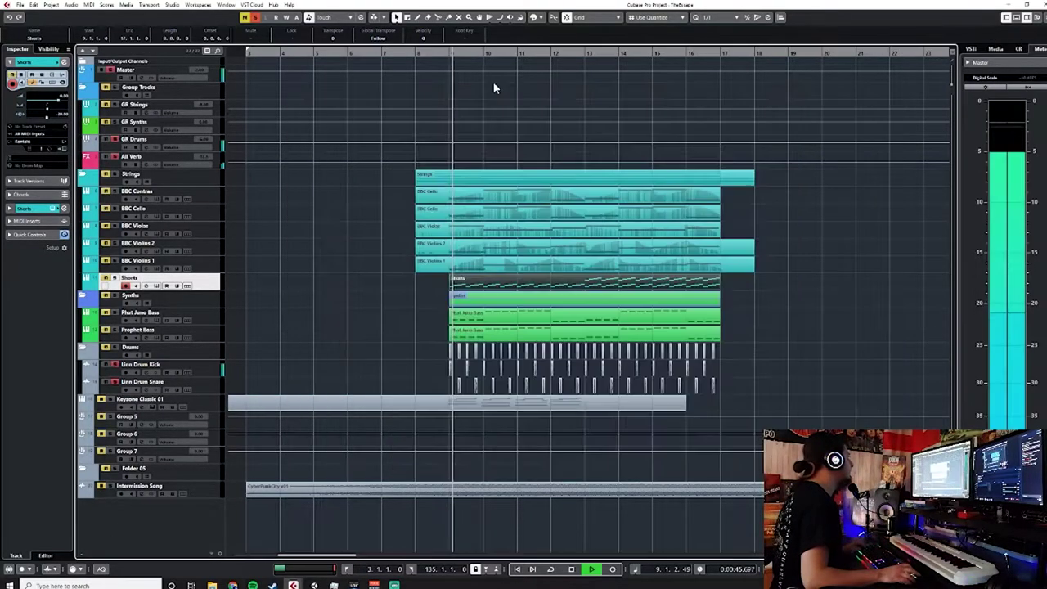
Review the Linn Drum Kick channel's Frequency, Virtual Mix Rack and kHs Distortion inserts in the MixConsole.
key(alt+Tab)
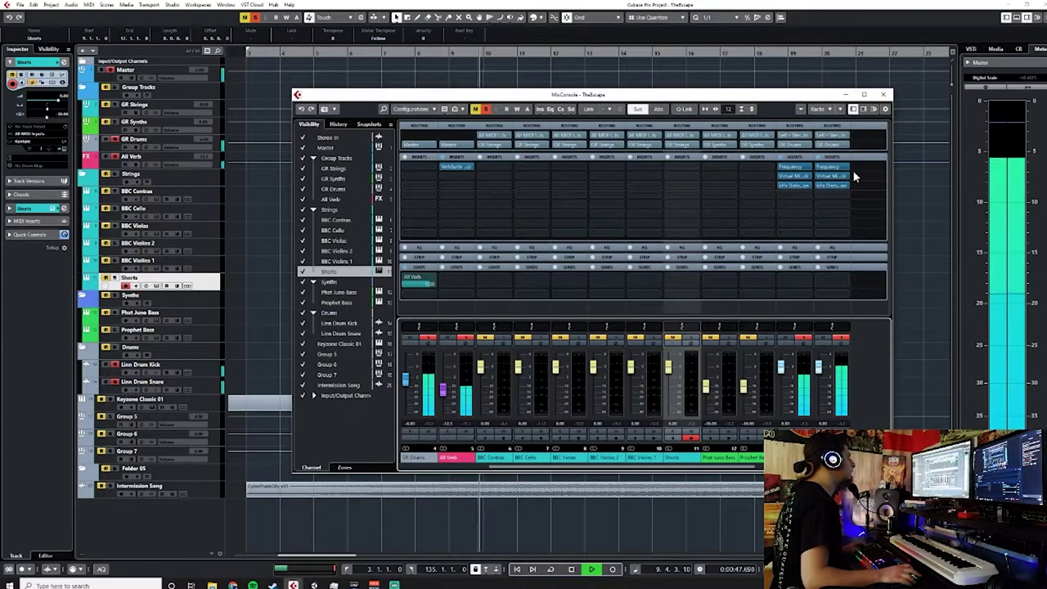
click(789, 168)
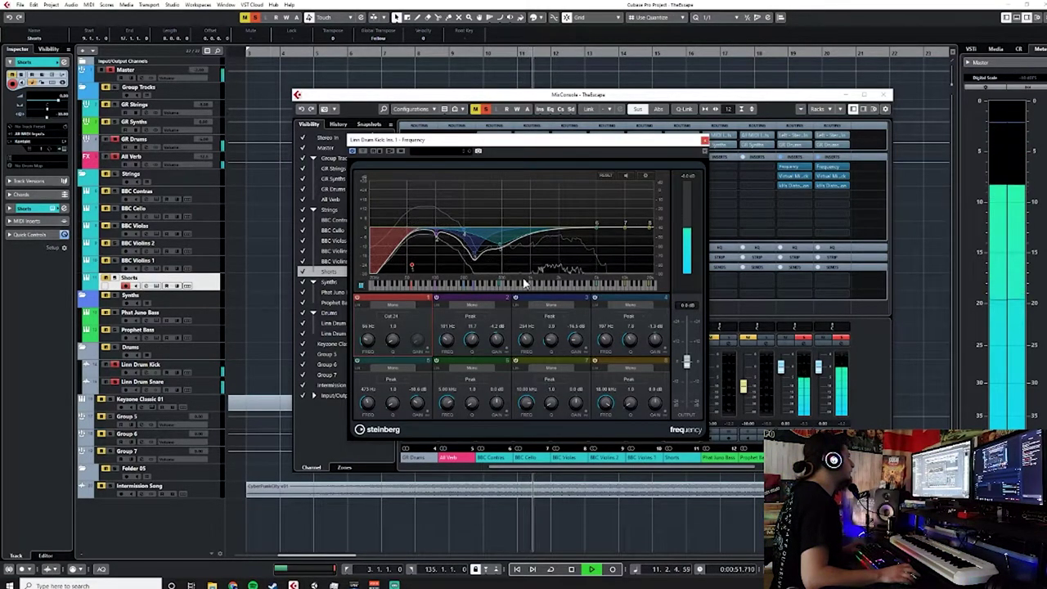
click(789, 167)
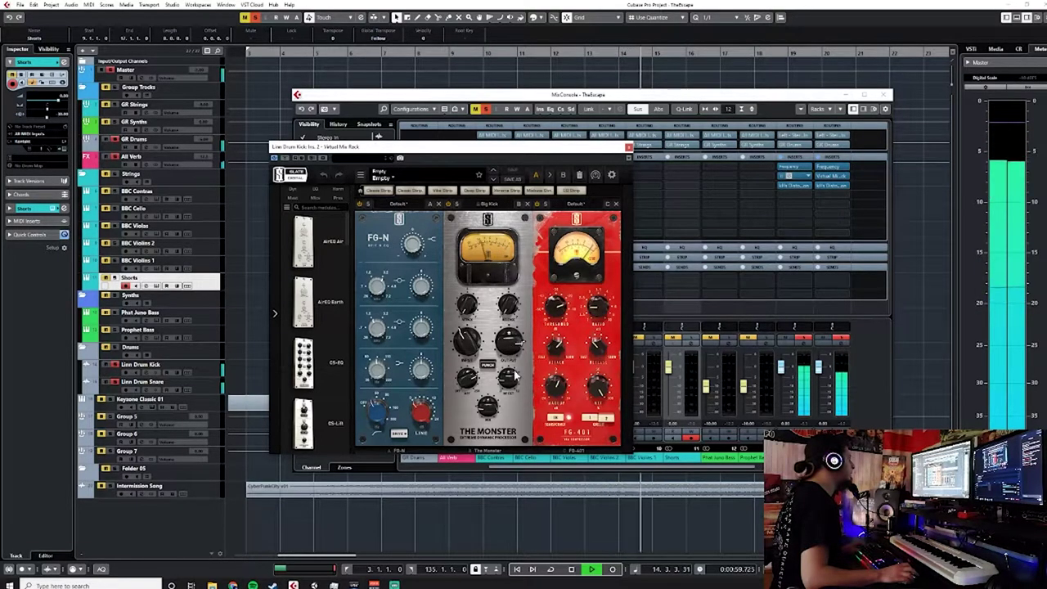
click(629, 150)
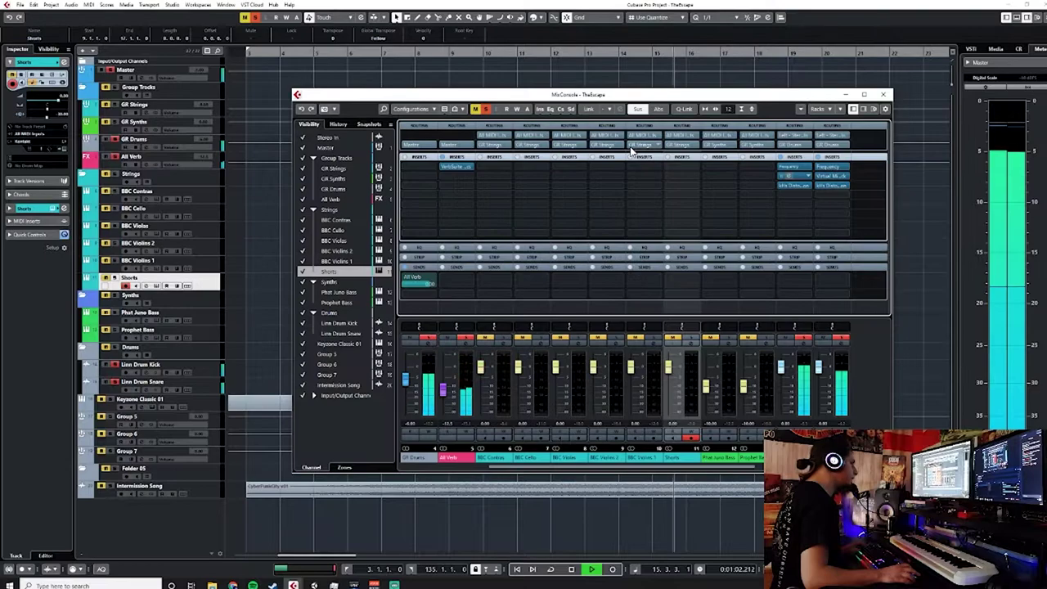
click(790, 186)
click(800, 211)
key(F3)
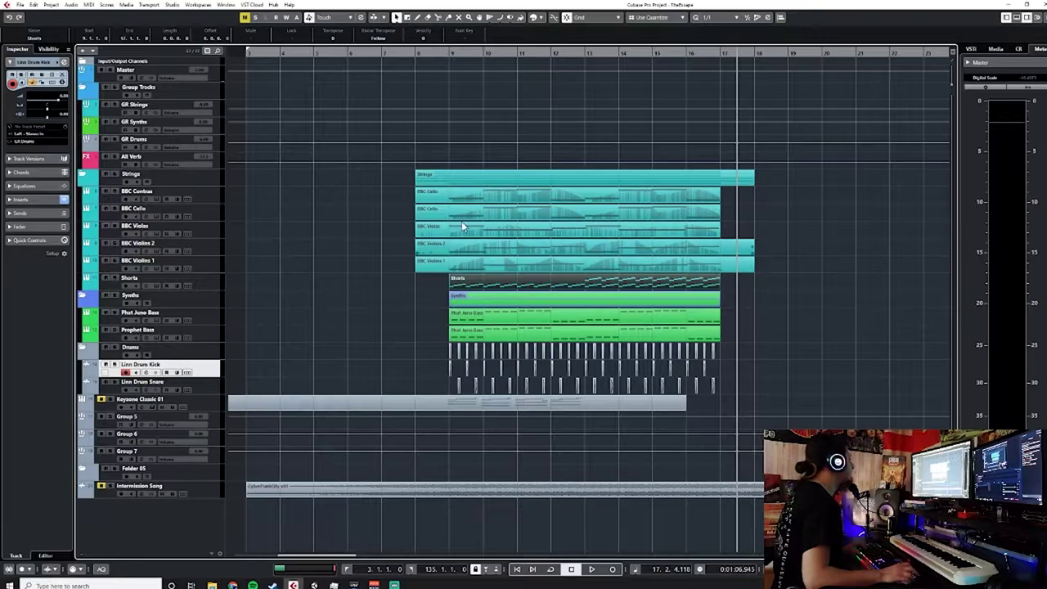
Examine the Master channel's inserts, including VBC FG-Grey, Virtual Tape Machines and Ozone Imager 2.
key(F3)
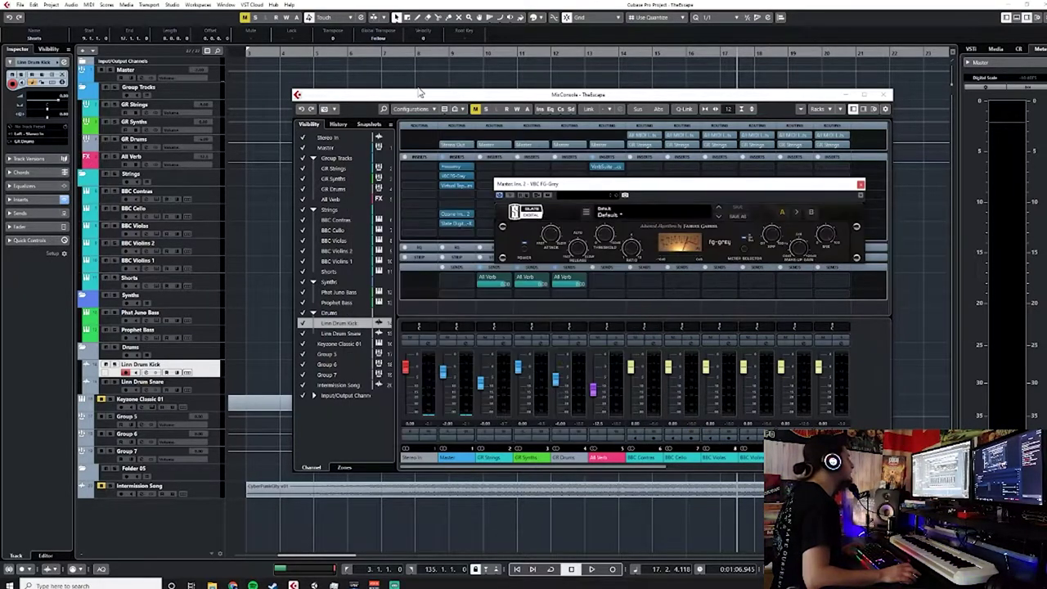
click(453, 51)
key(space)
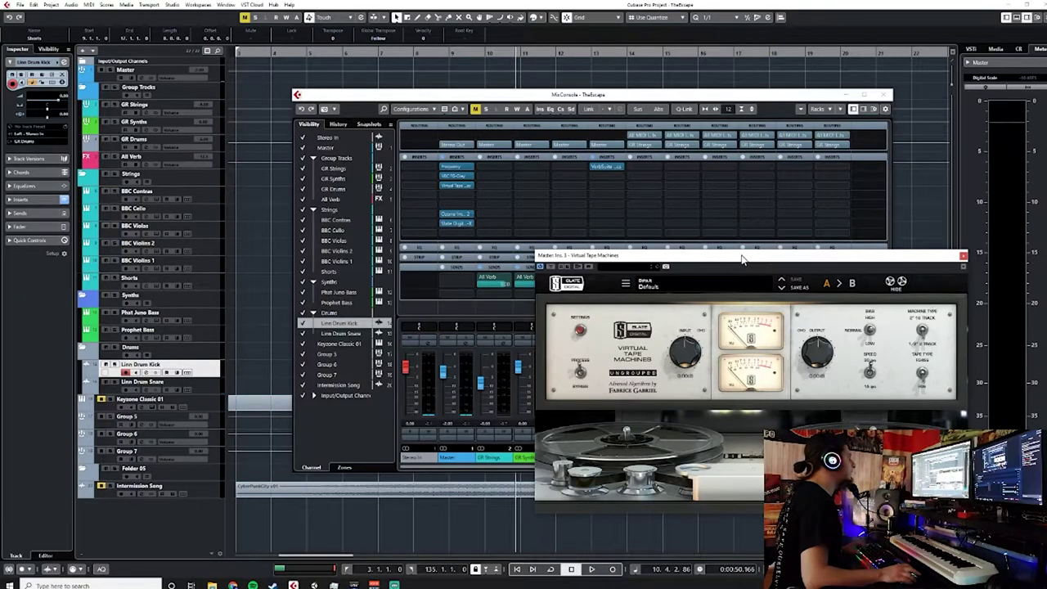
drag(741, 258, 647, 268)
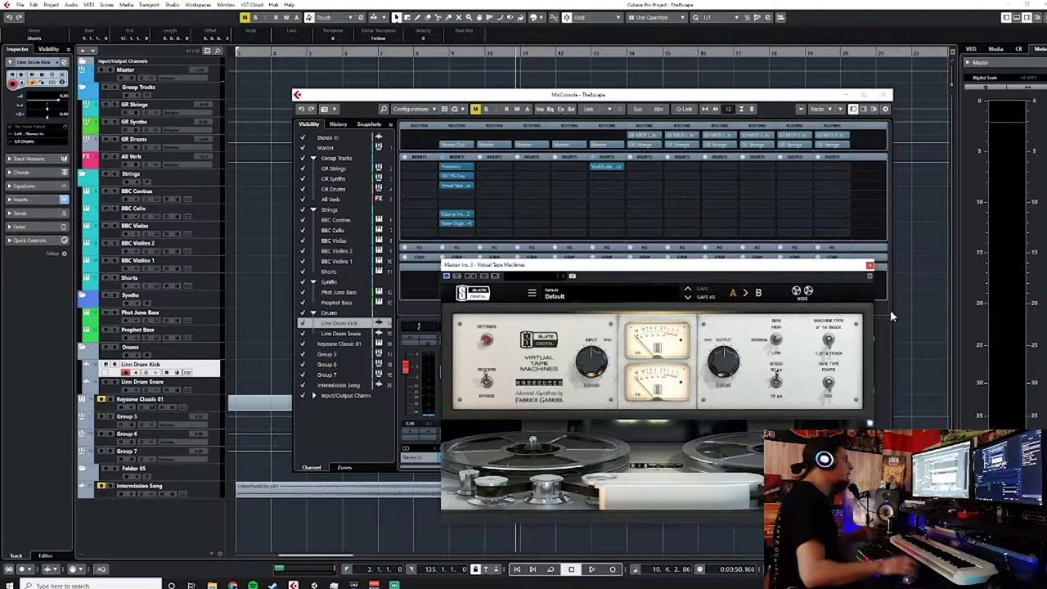
click(870, 266)
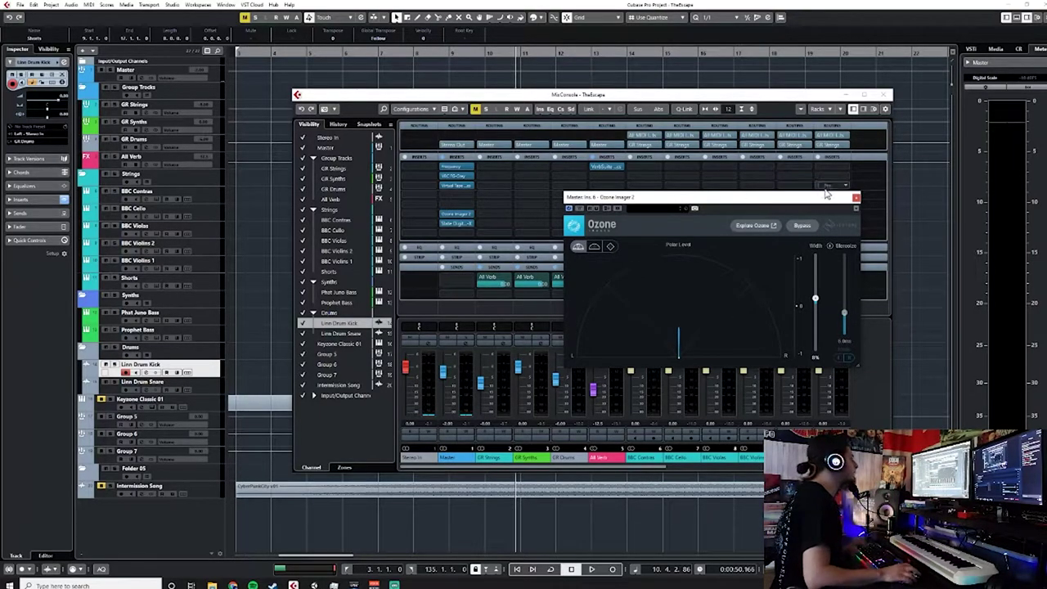
click(855, 198)
click(452, 223)
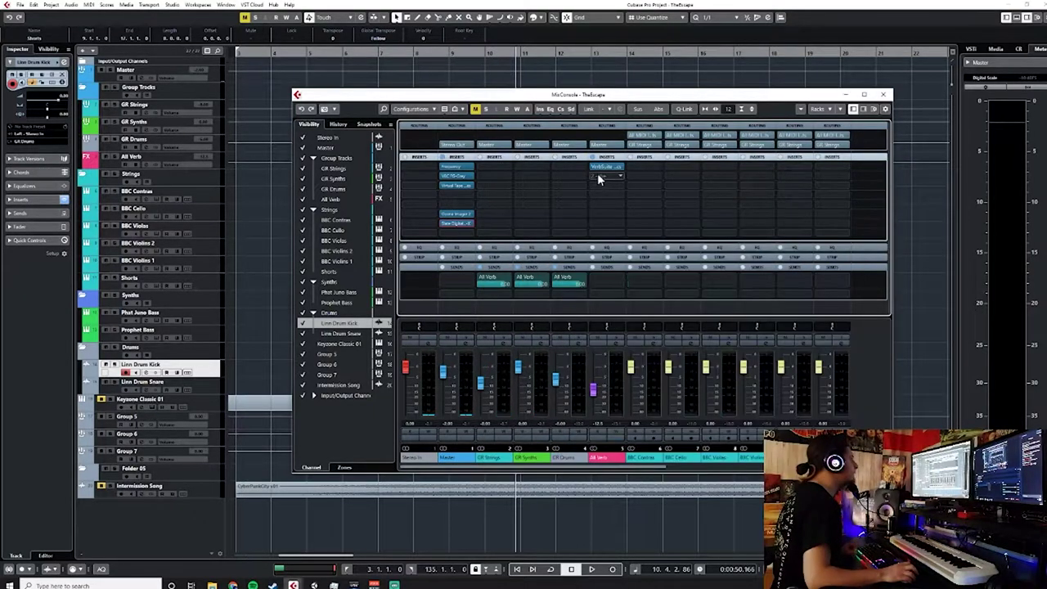
Review the VerbSuite Classics reverb on the All Verb channel and the group channels' sends to it.
click(602, 168)
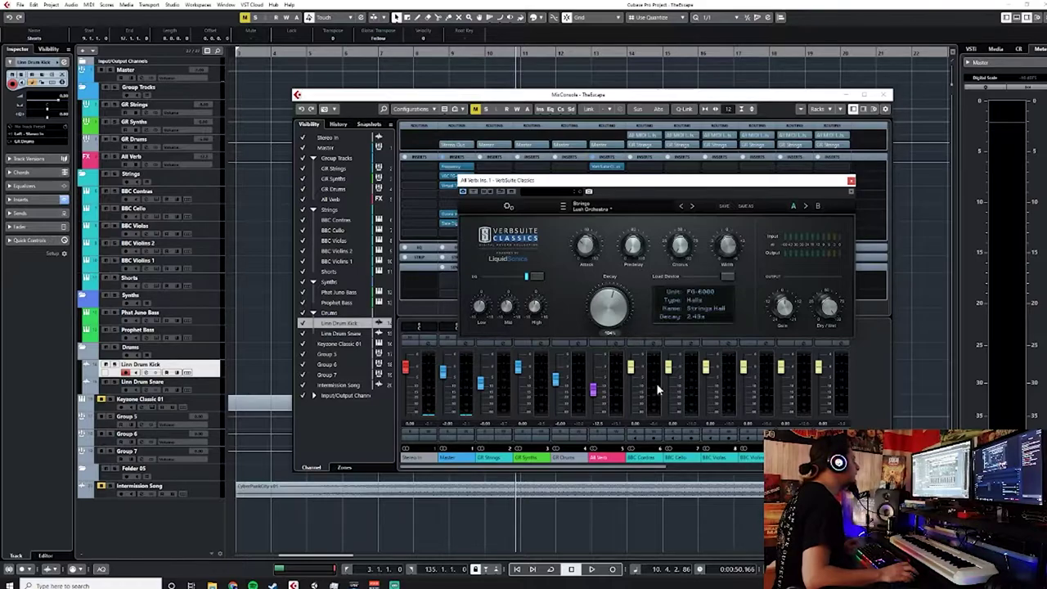
click(850, 182)
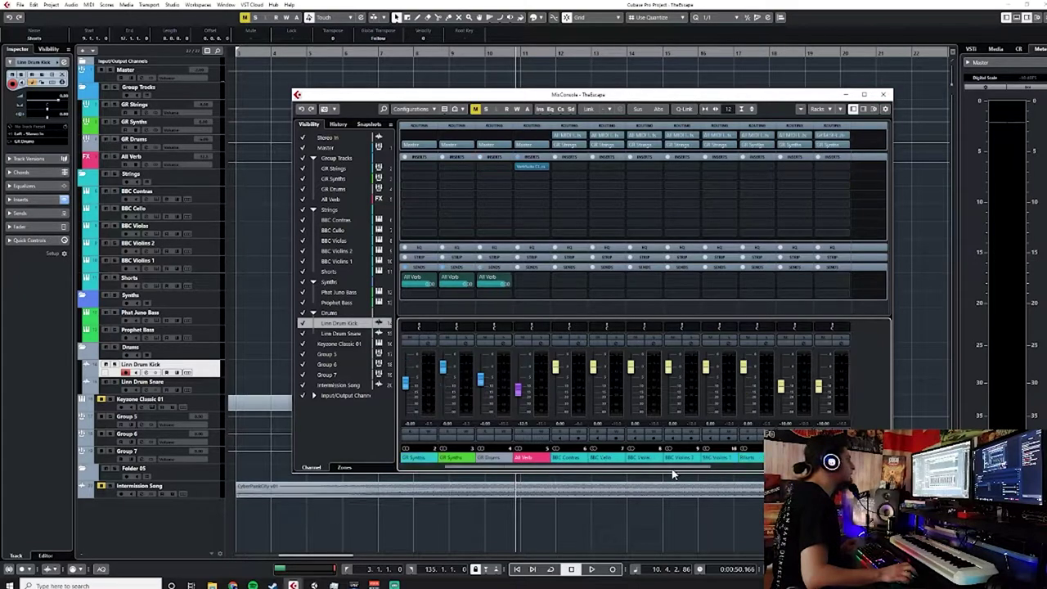
key(F3)
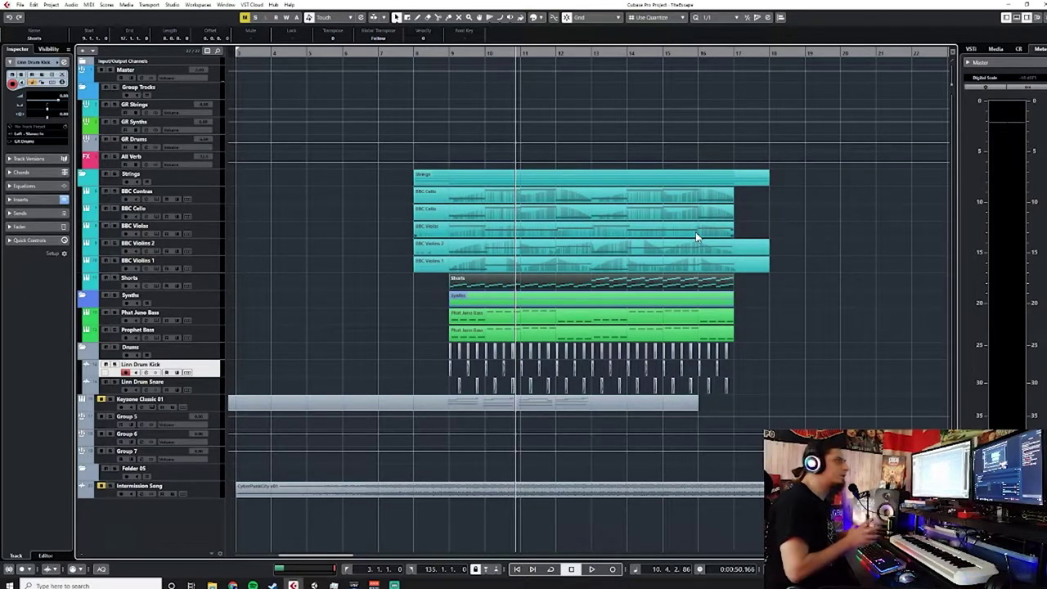
Insert a Frequency EQ in the first insert slot of the Phat Juno Bass channel.
key(F3)
drag(596, 468, 805, 468)
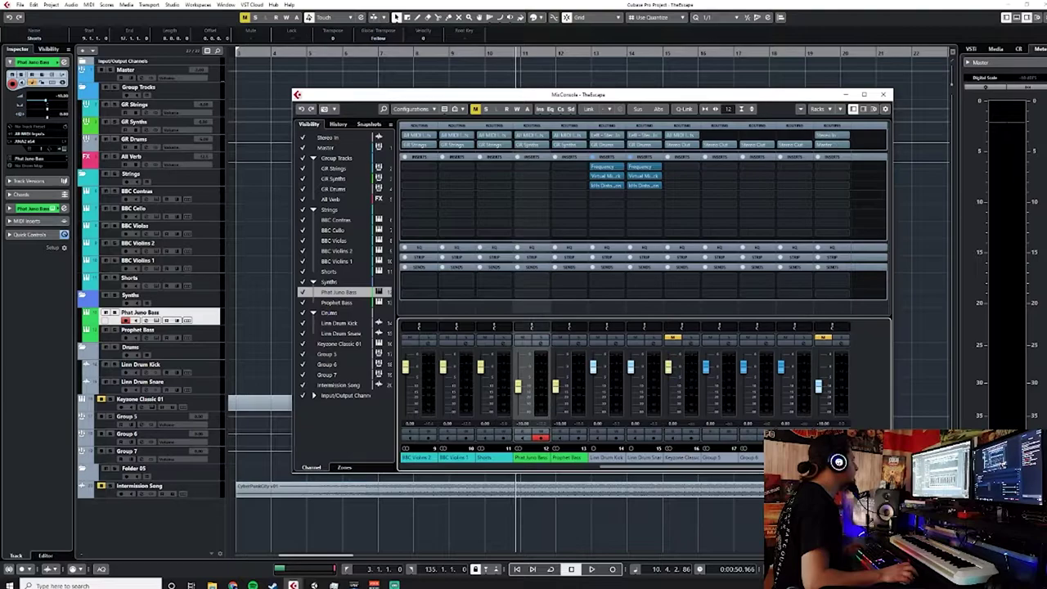
click(542, 168)
text(freq)
click(571, 197)
key(F3)
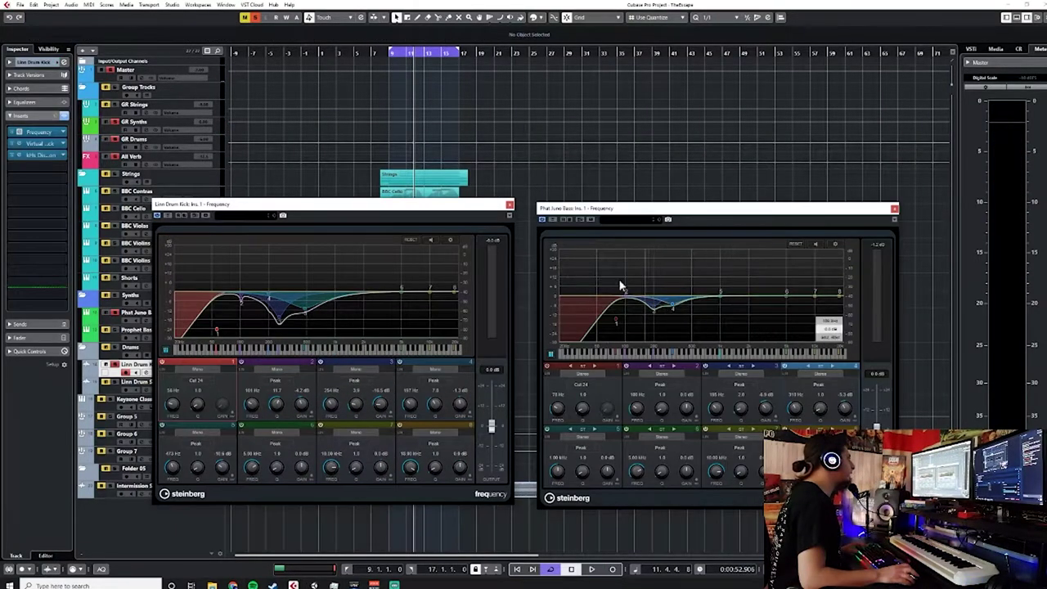
Compare the Phat Juno Bass EQ with the Linn Drum Kick and Snare EQs in looped playback, raising its low cut to about 89 Hz.
key(space)
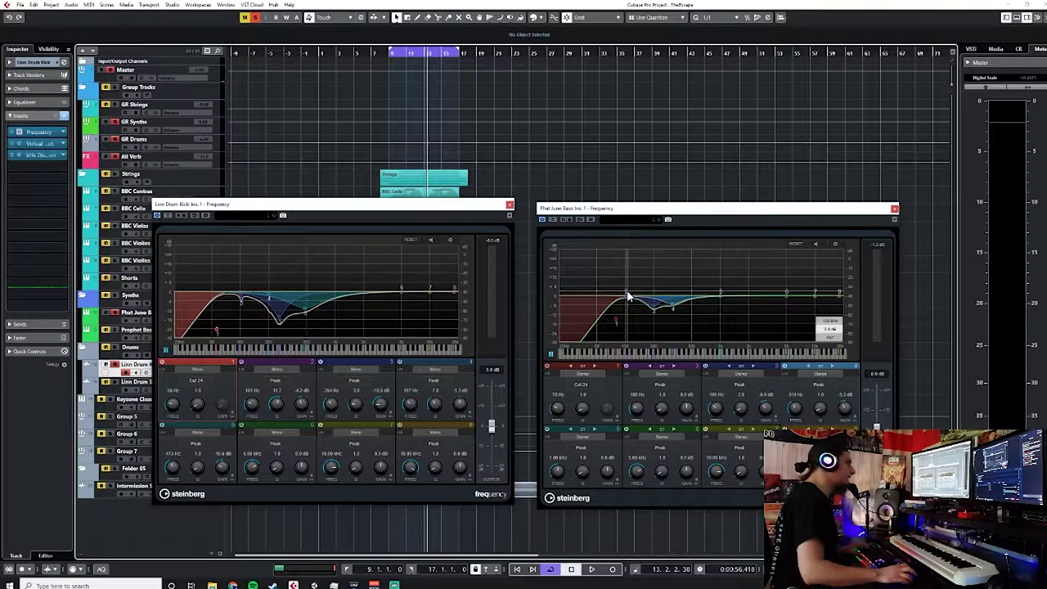
key(space)
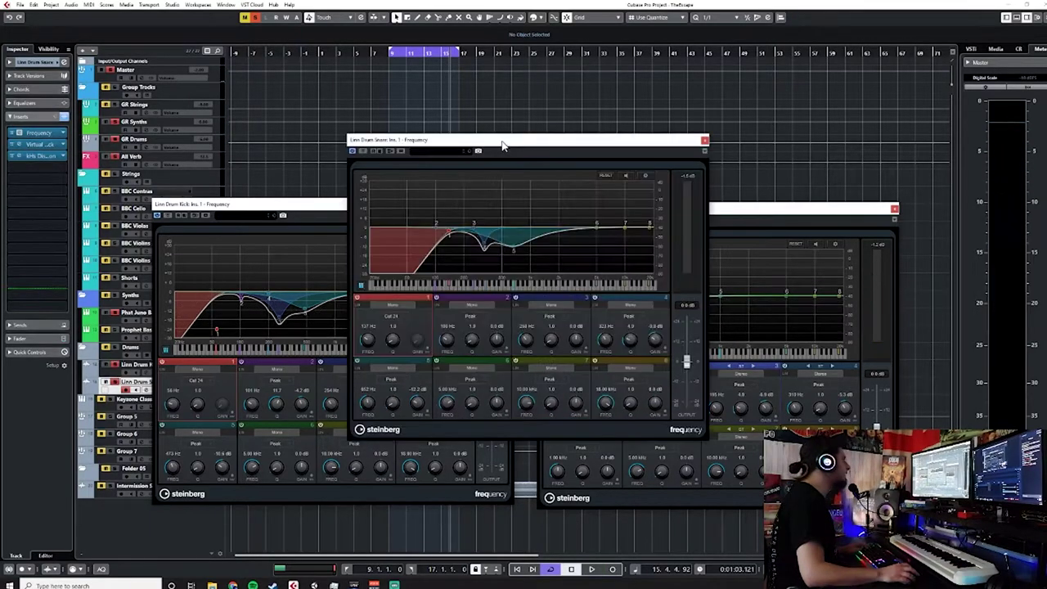
drag(502, 143, 385, 32)
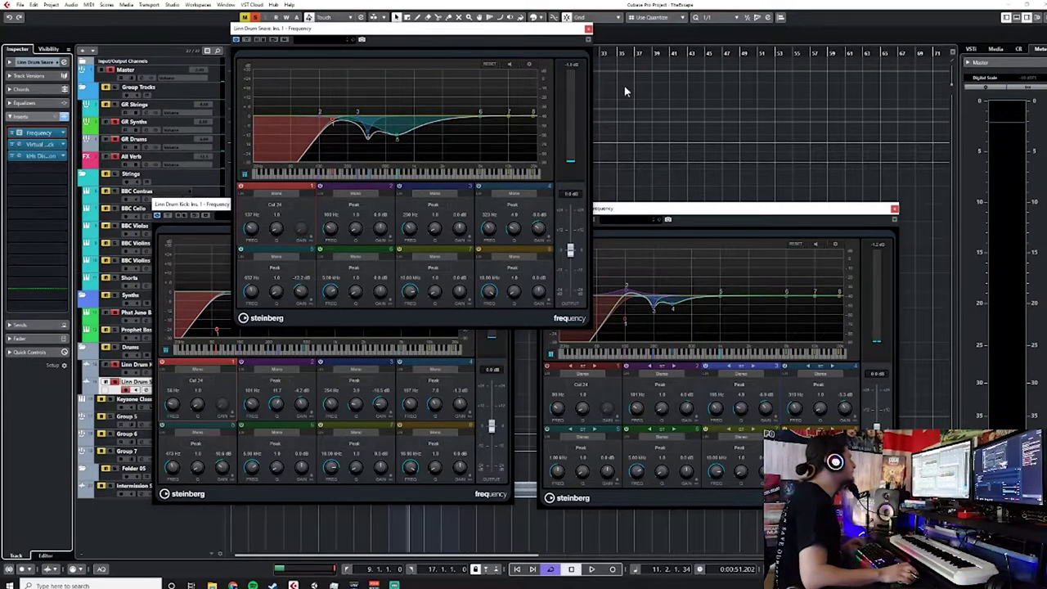
click(588, 29)
click(508, 204)
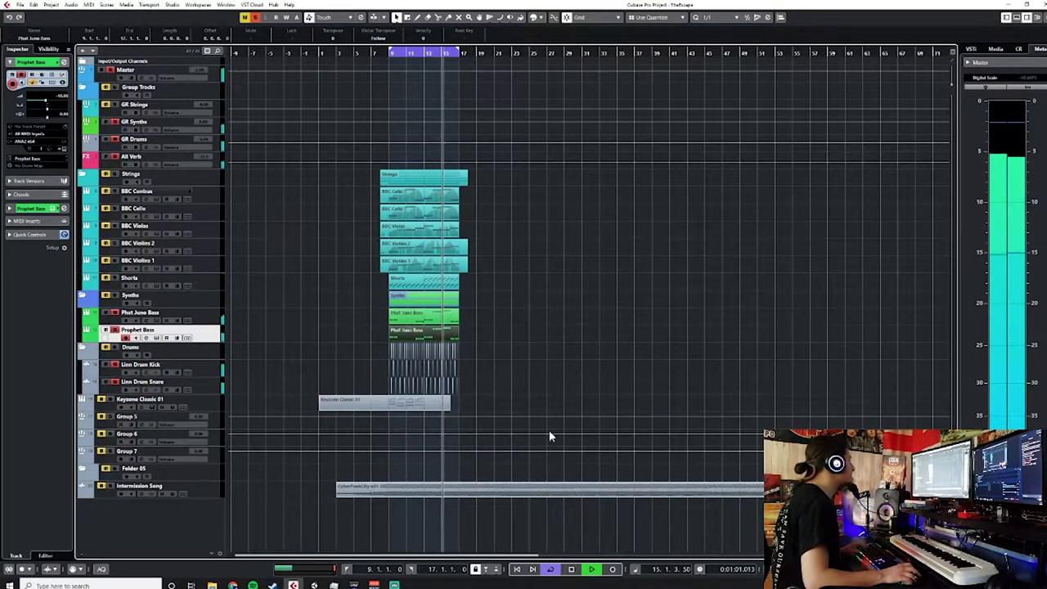
Turn off cycle mode, clear the solos and play the full mix from bar 9.
key(space)
click(552, 571)
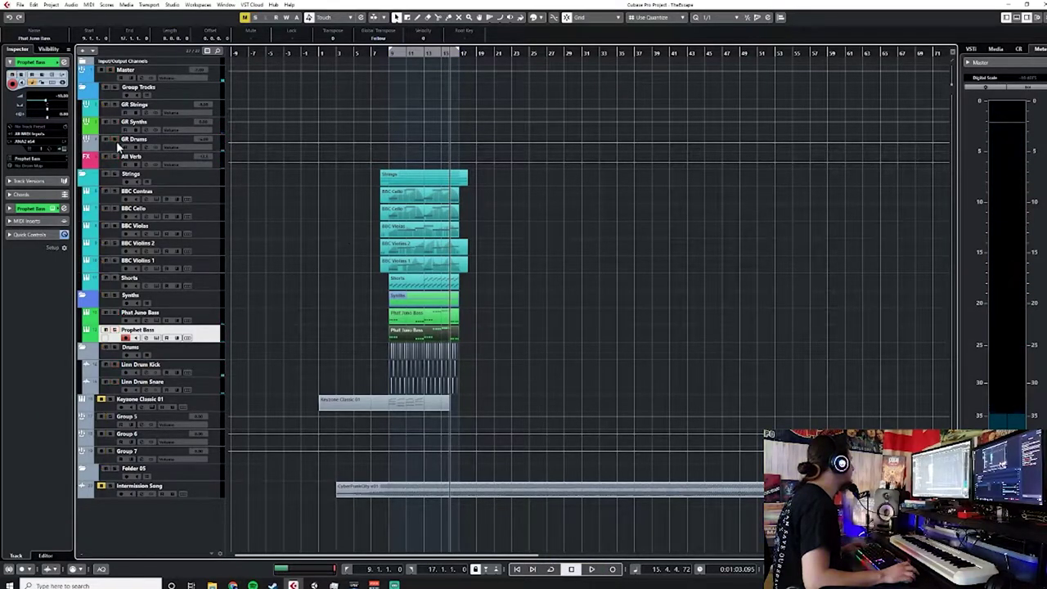
click(389, 71)
key(space)
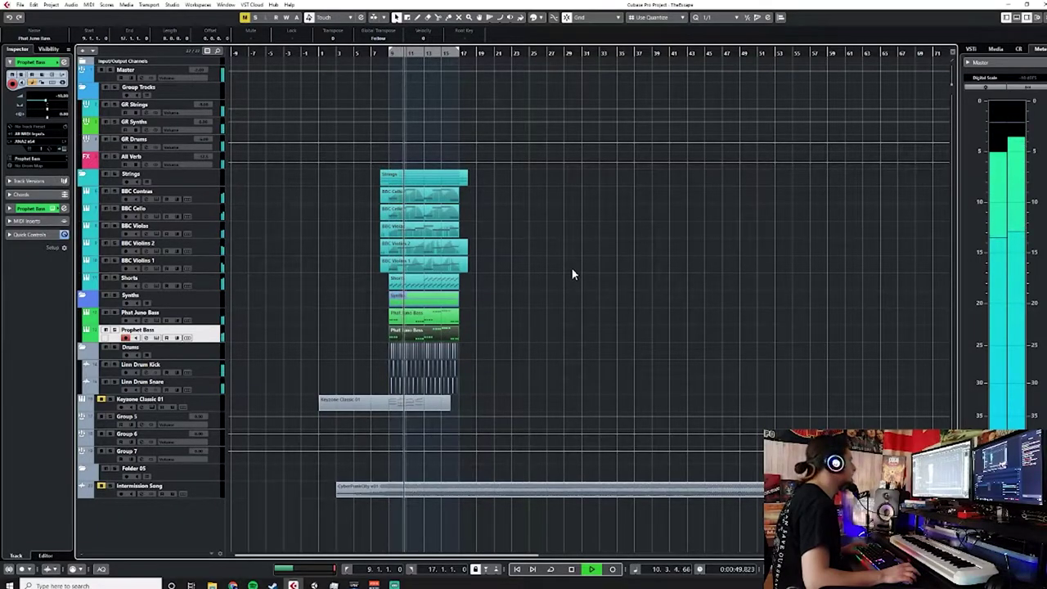
key(space)
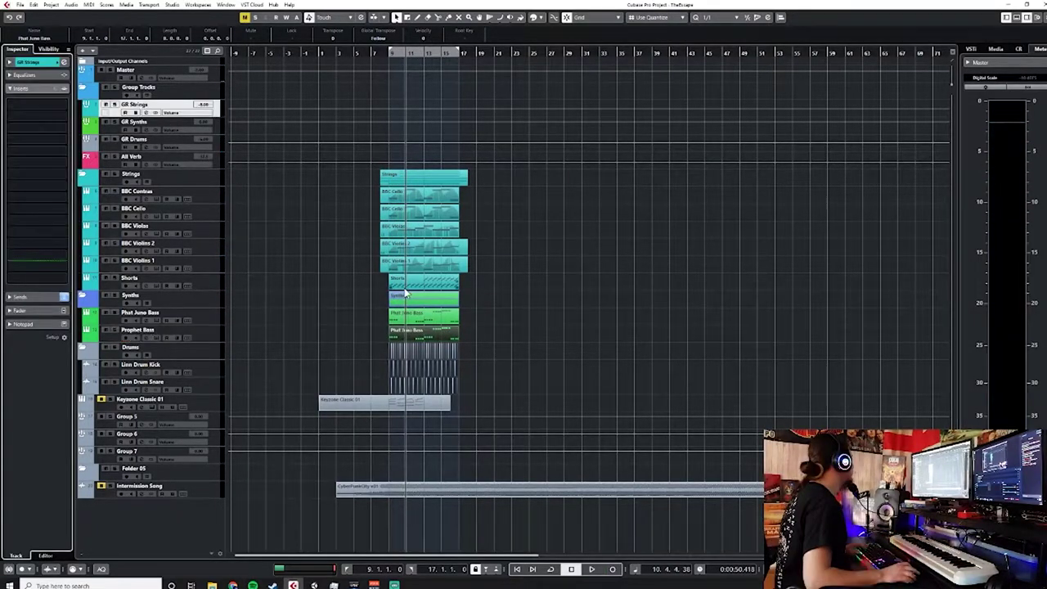
Insert a MultibandCompressor in the first insert slot of the GR Strings channel and lower the upper crossover frequency of its second band.
key(F3)
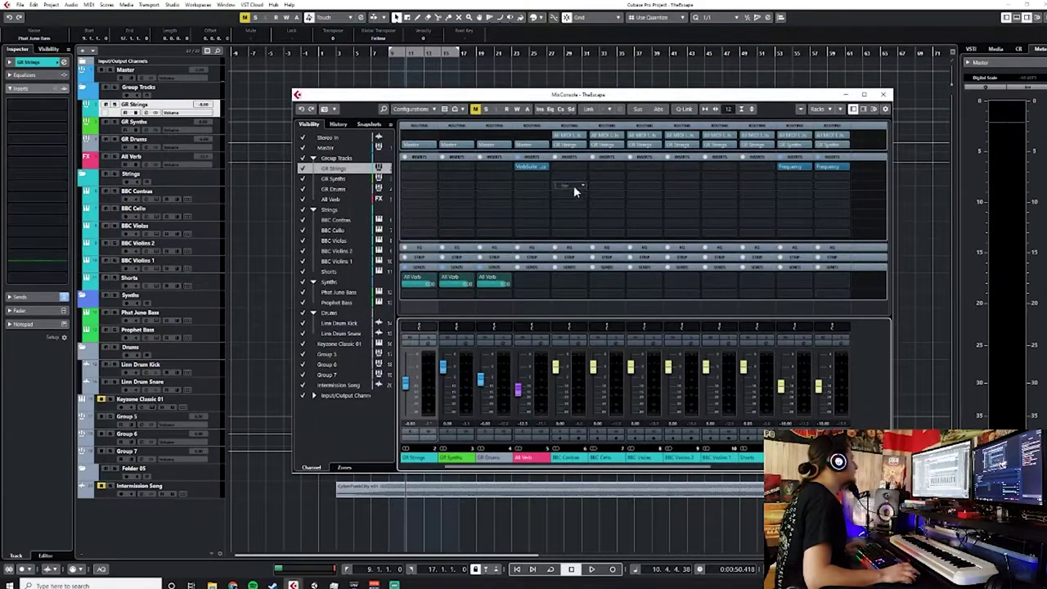
drag(549, 467, 489, 470)
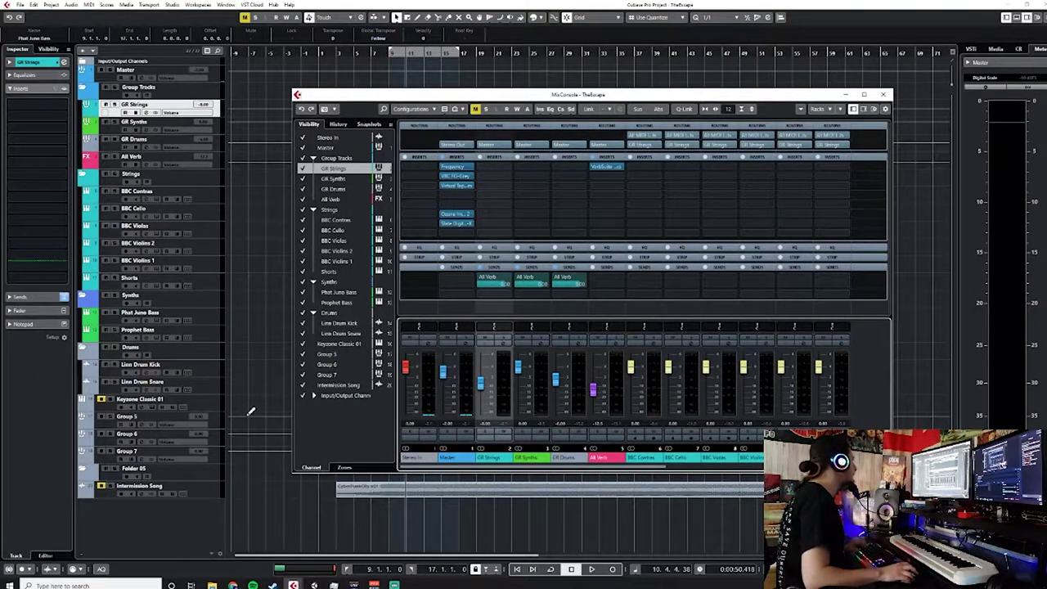
click(498, 169)
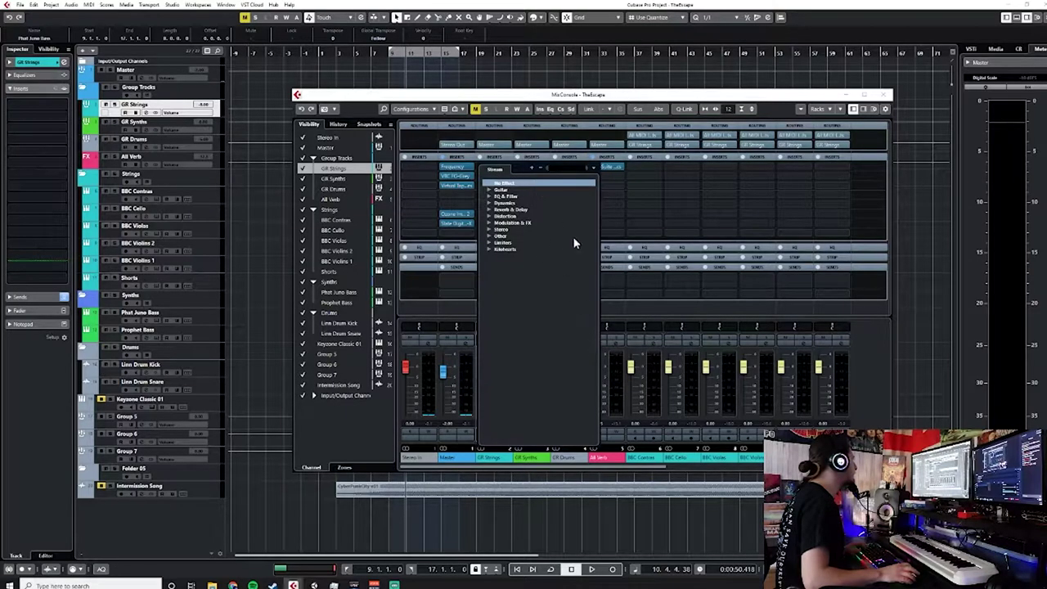
text(multi)
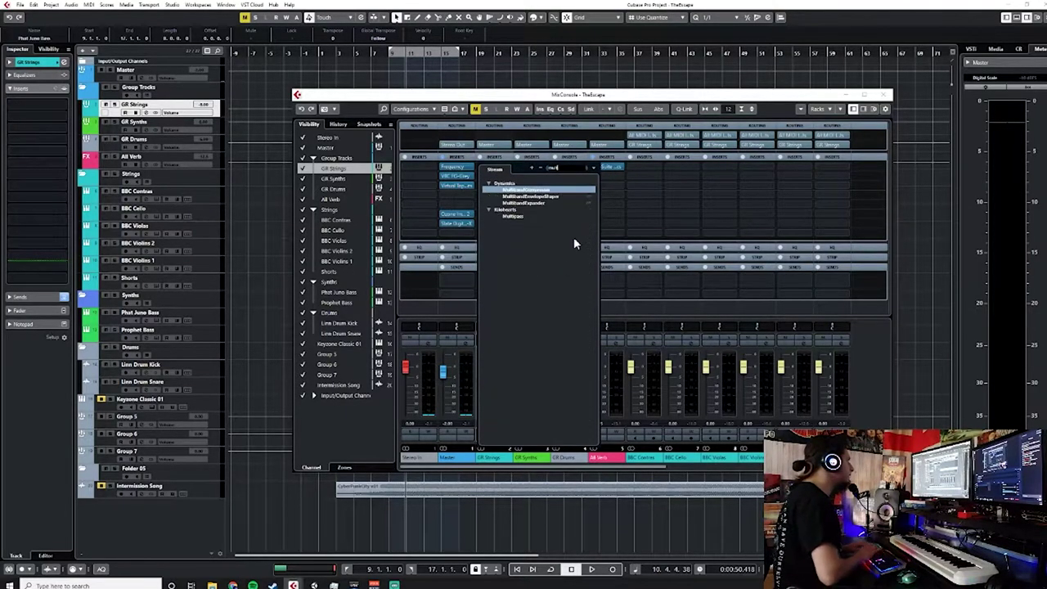
click(545, 192)
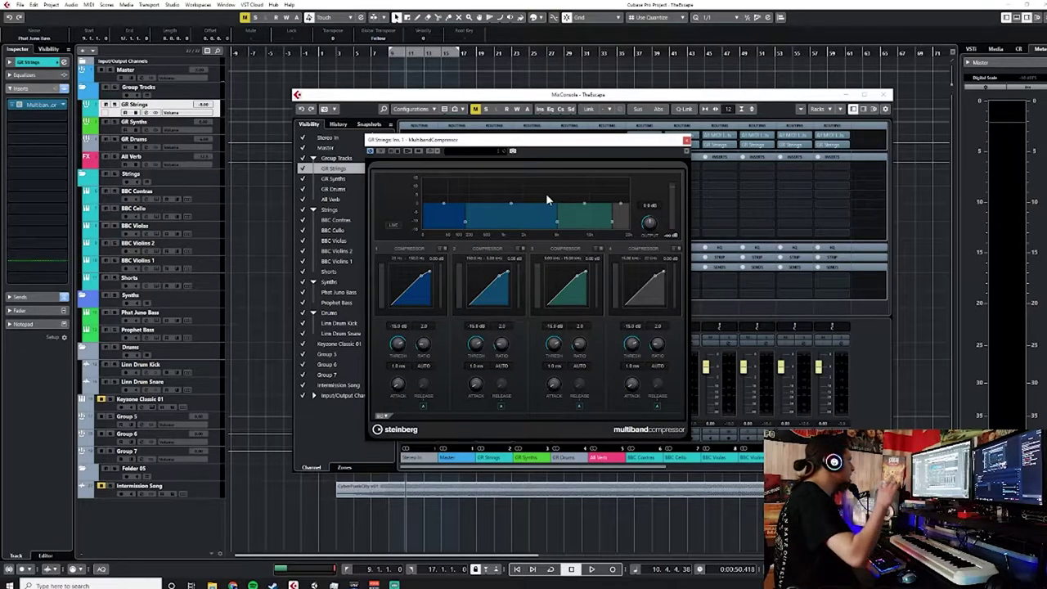
drag(553, 202, 496, 219)
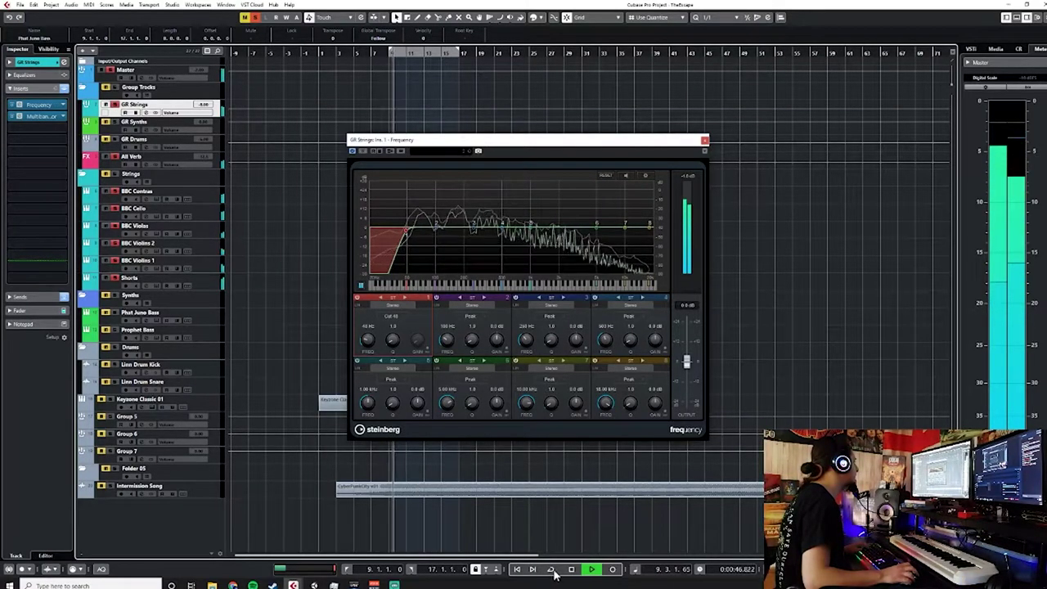
Close the GR Strings Frequency EQ and play the looped section between bars 9 and 17.
click(704, 140)
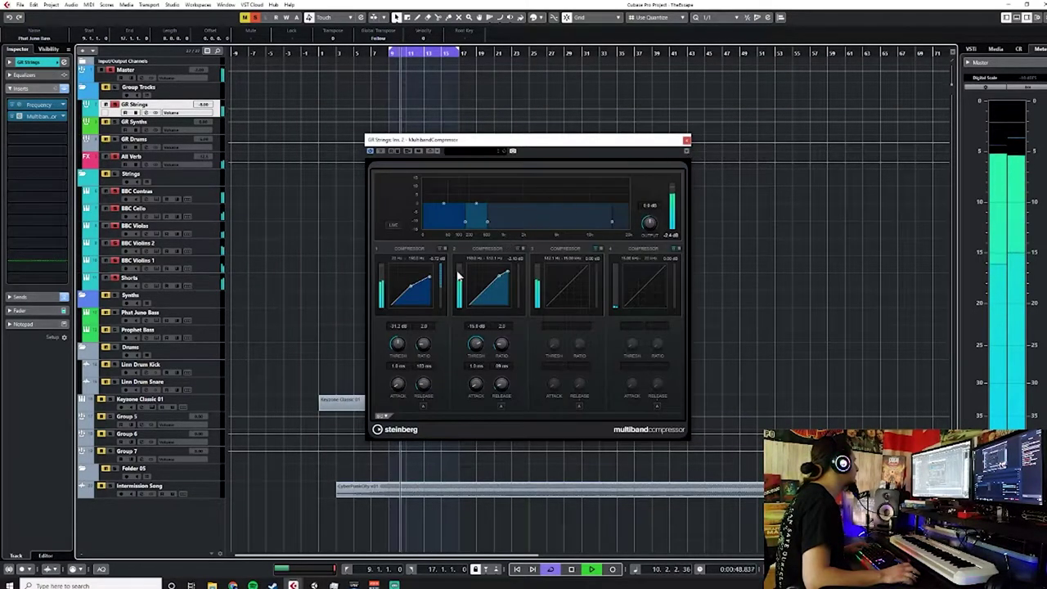
scroll(400, 349, down, 5)
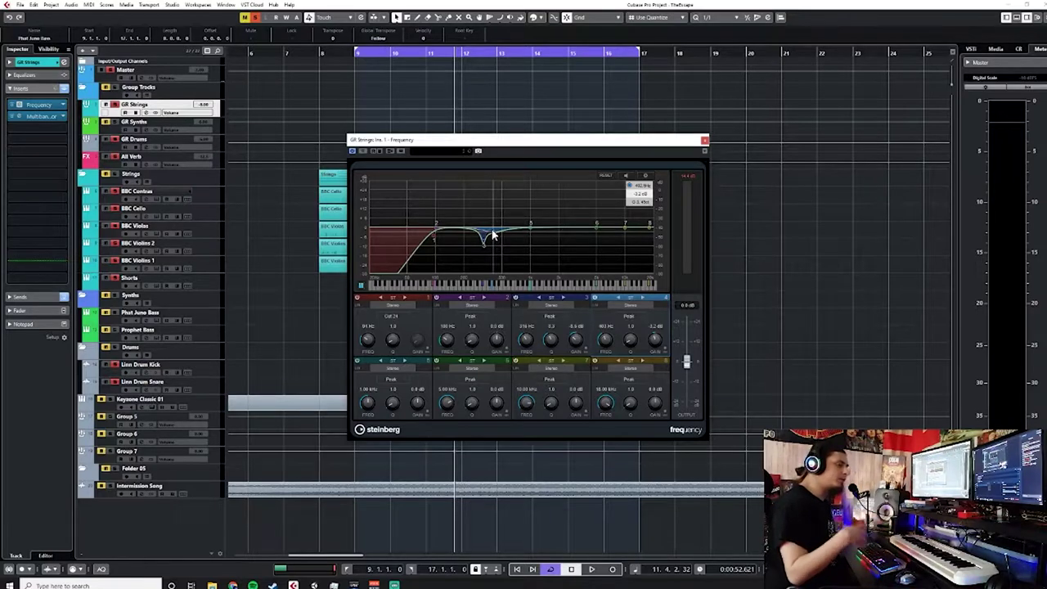
click(705, 141)
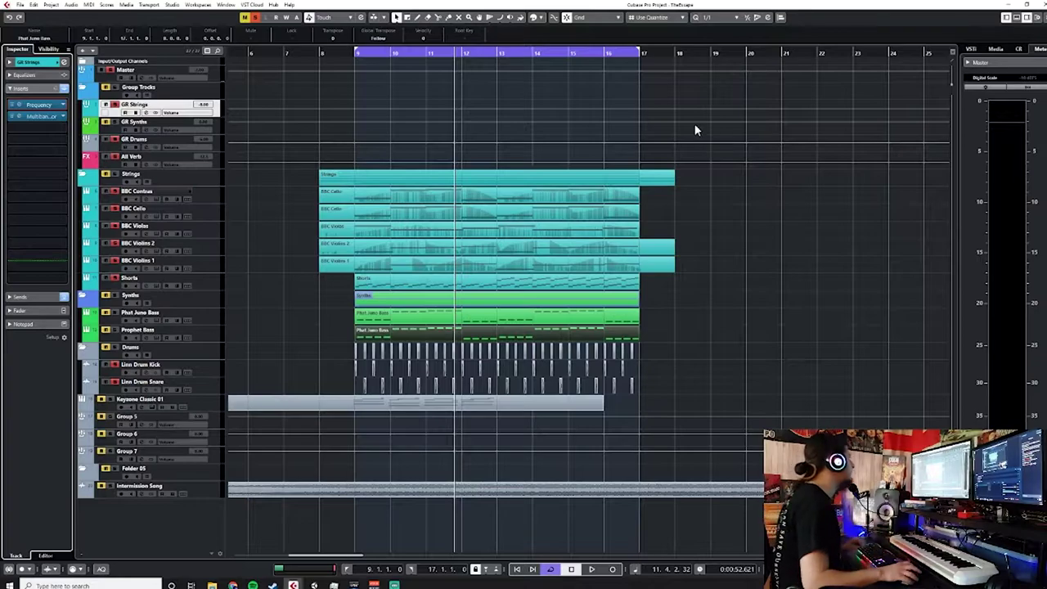
key(space)
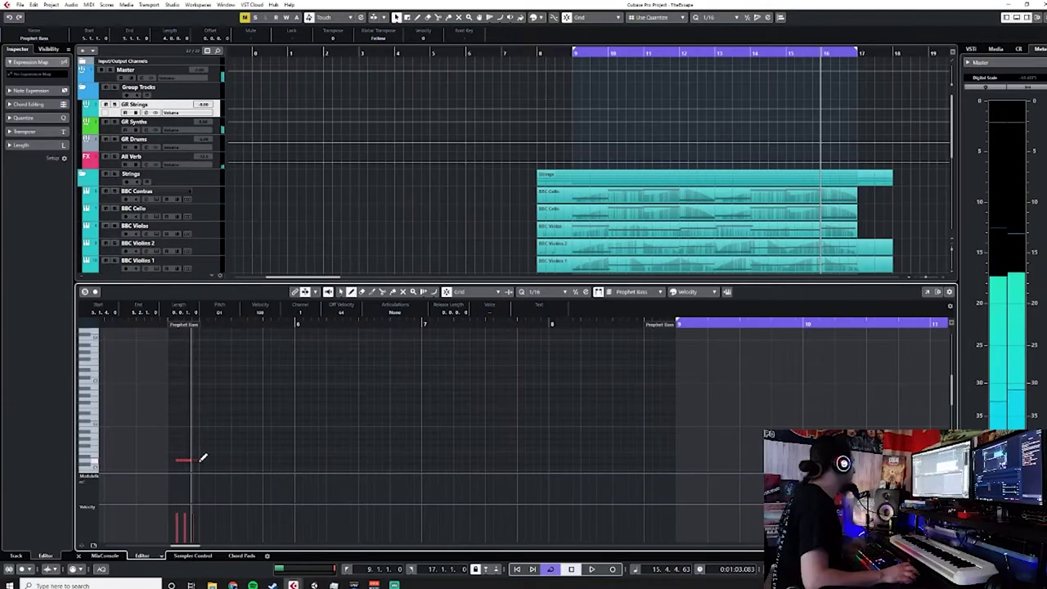
Add another sixteenth note at 5.1.4 in the Prophet Bass intro part.
alt+click(197, 460)
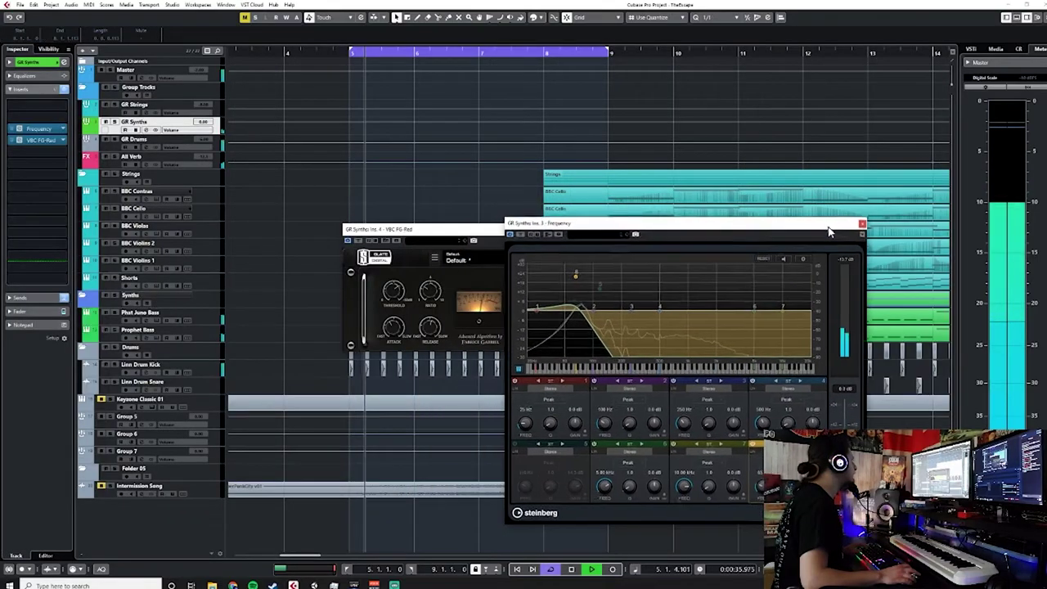
Lower the high-cut frequency of the GR Synths EQ slightly during looped playback, moving its plug-in windows aside.
drag(819, 227, 899, 227)
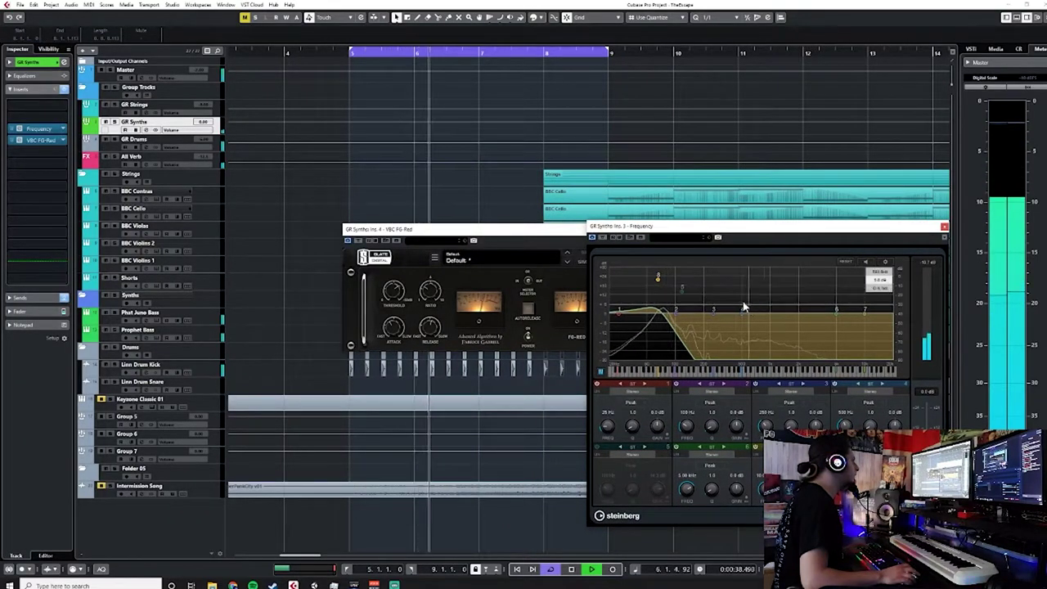
mouse_move(658, 279)
mouse_down()
mouse_move(796, 276)
mouse_move(656, 278)
mouse_up()
key(space)
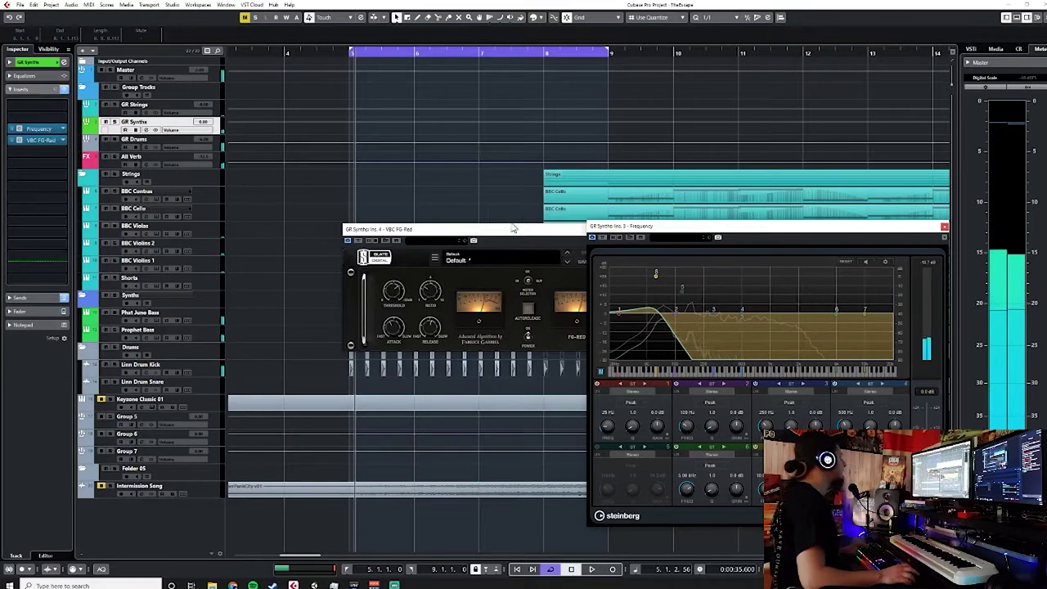
drag(508, 231, 411, 221)
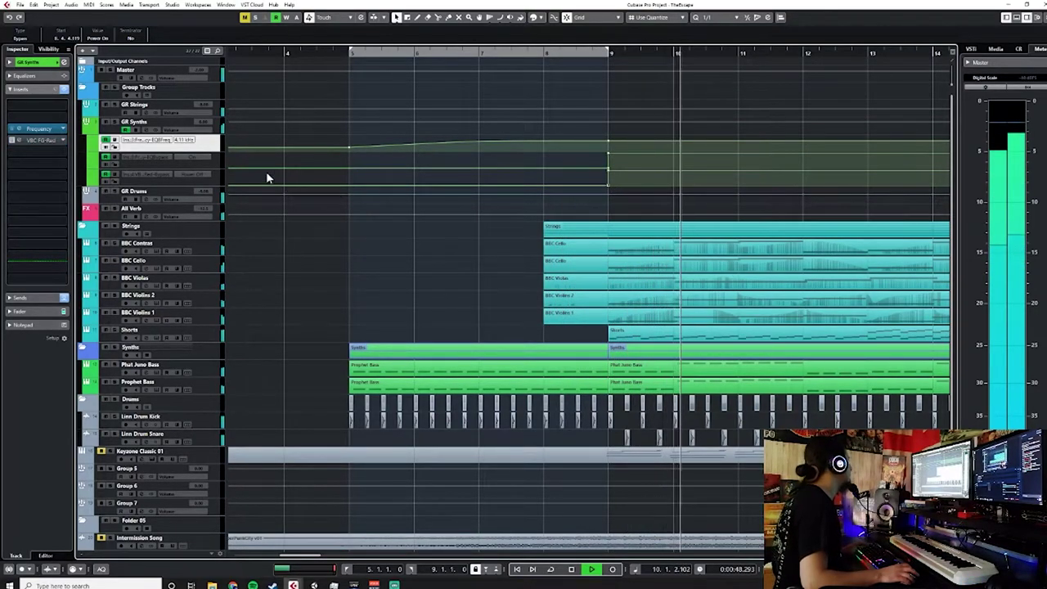
Stop playback and play the intro with its group automation from bar 4.
key(space)
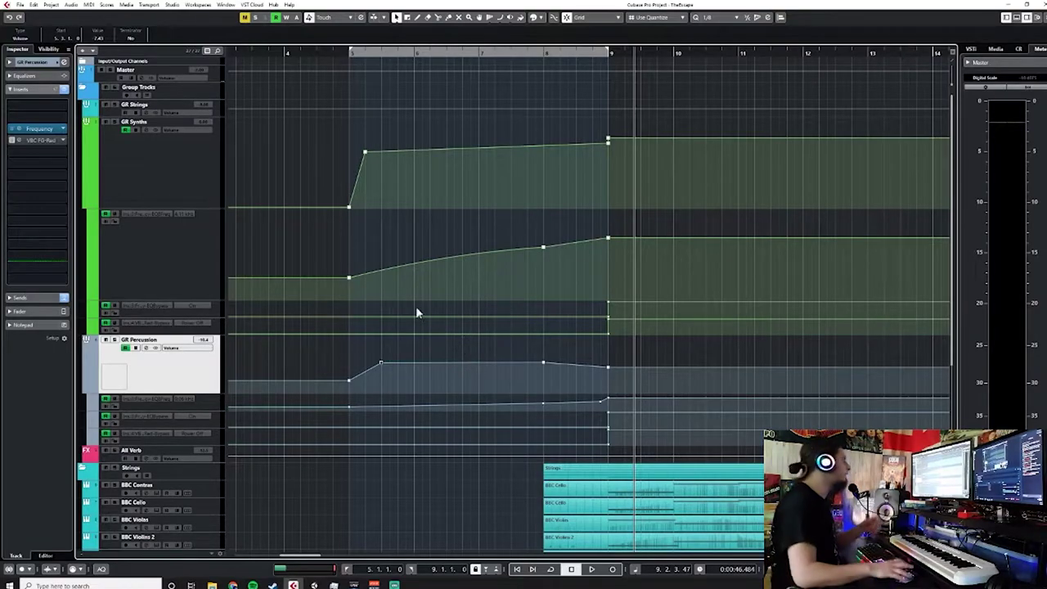
click(286, 51)
key(space)
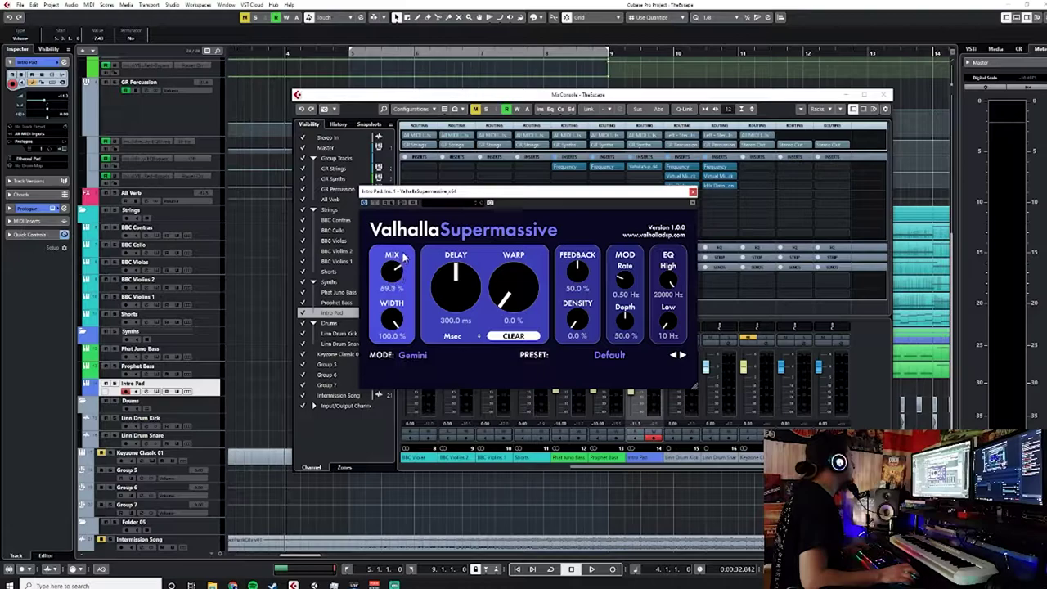
Load one of the Valhalla reverb presets in ValhallaSupermassive on the Intro Pad channel.
click(625, 359)
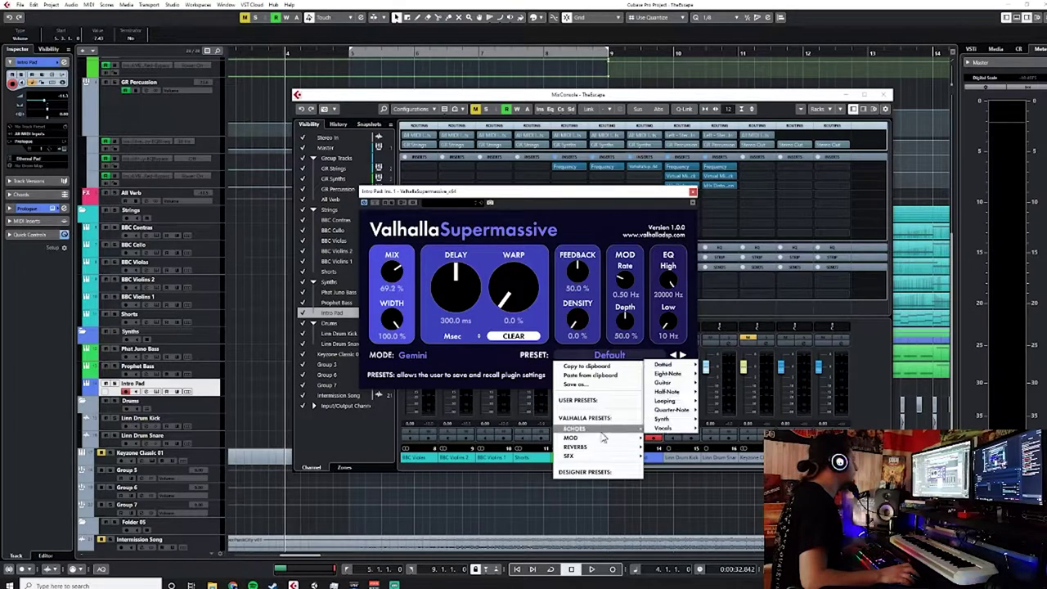
mouse_move(604, 449)
mouse_move(672, 447)
click(717, 446)
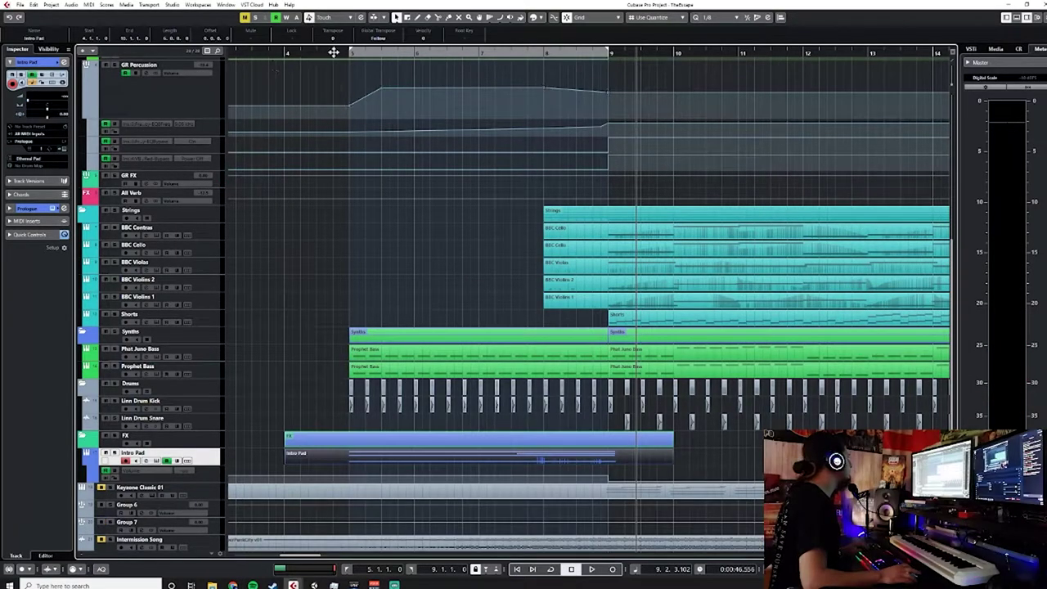
Play the transition from just before bar 5 and begin adding a track among the drum tracks.
click(334, 52)
key(space)
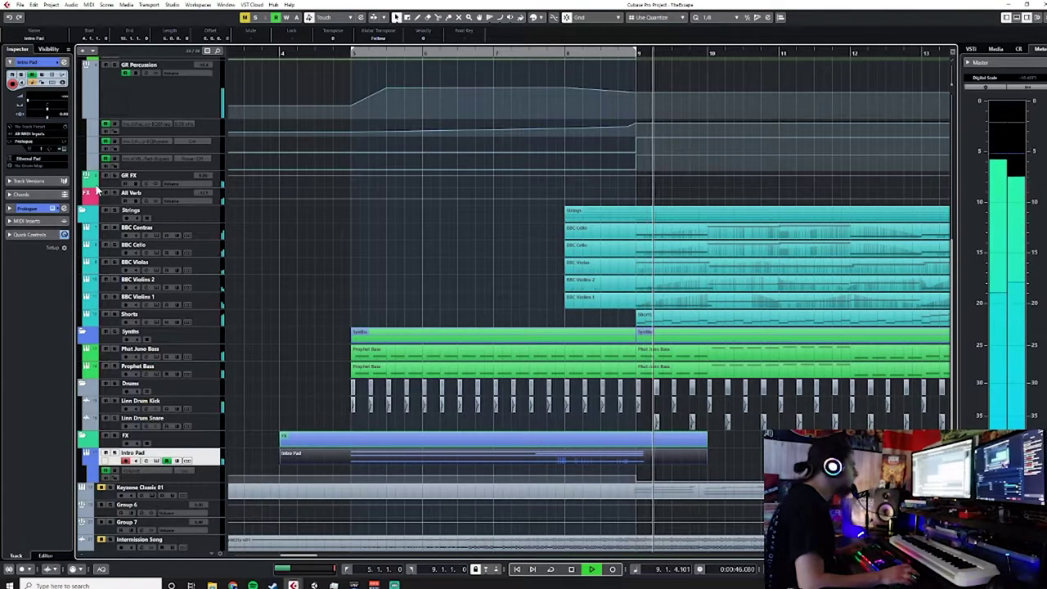
right_click(210, 411)
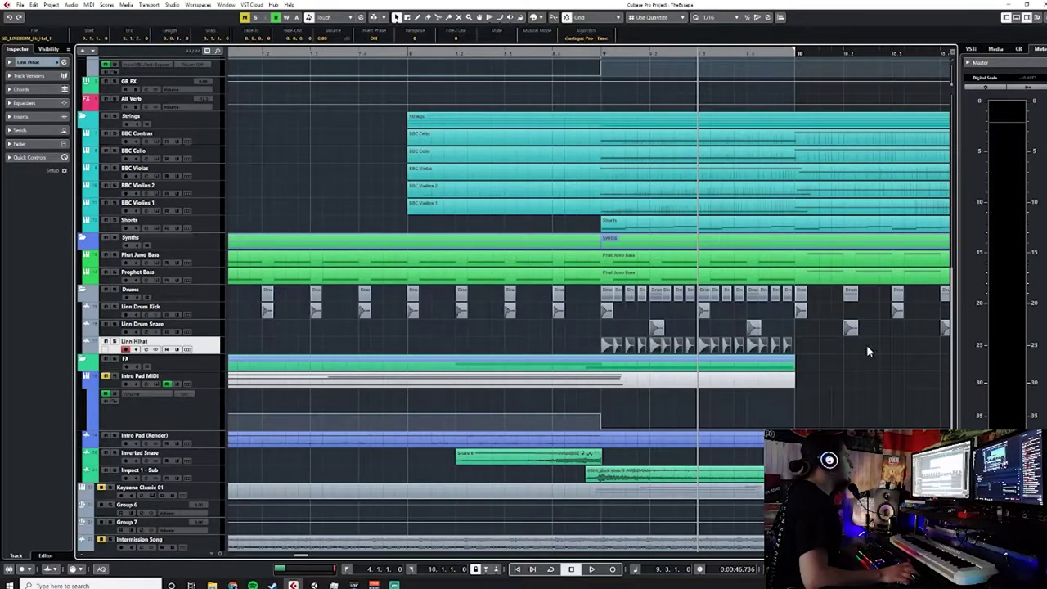
Set the project's quantize value to 1/2 with the Linn Hihat pattern at bar 9 in view.
key(h)
key(h)
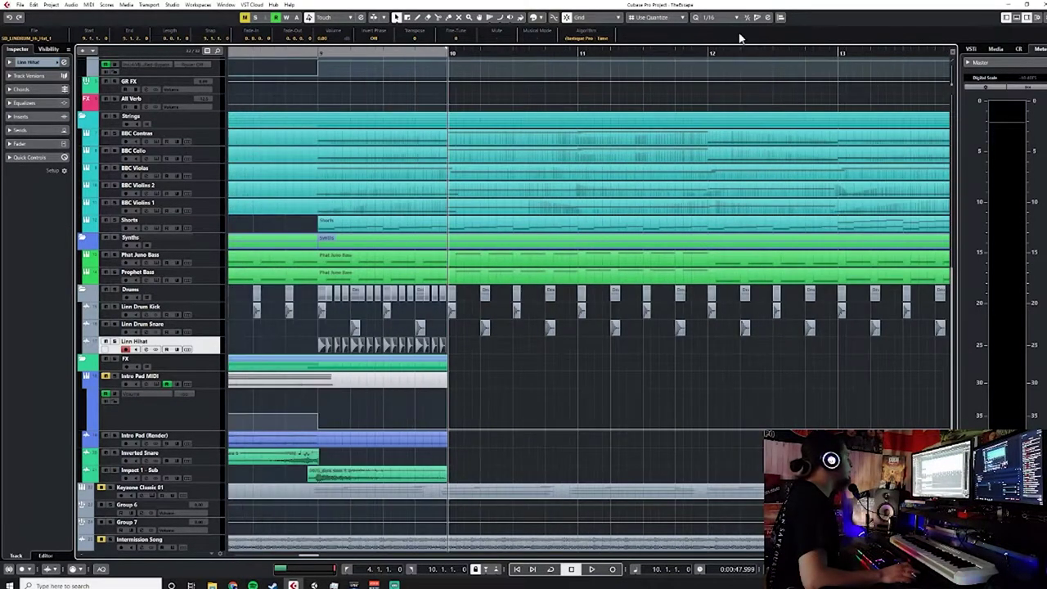
click(737, 18)
click(731, 36)
click(733, 18)
click(730, 29)
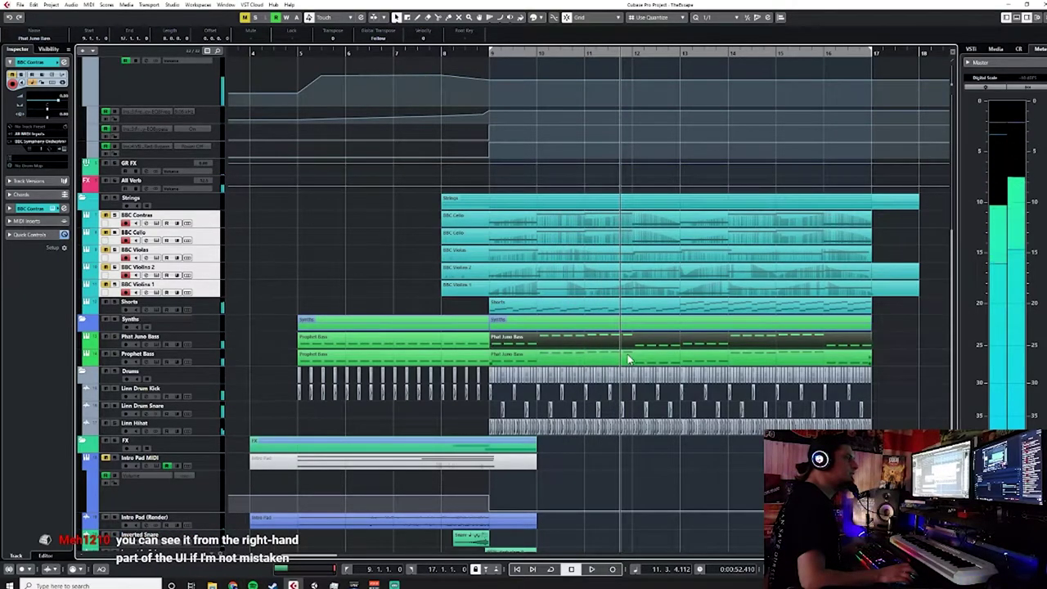
Stop playback and move the whole Strings folder section out to about bar 39.
key(space)
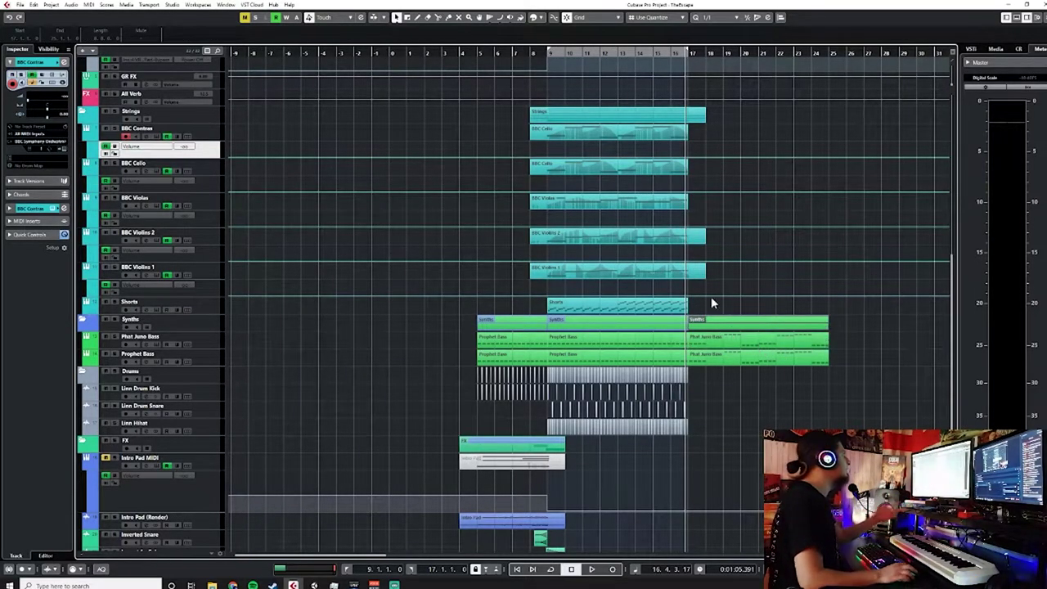
key(g)
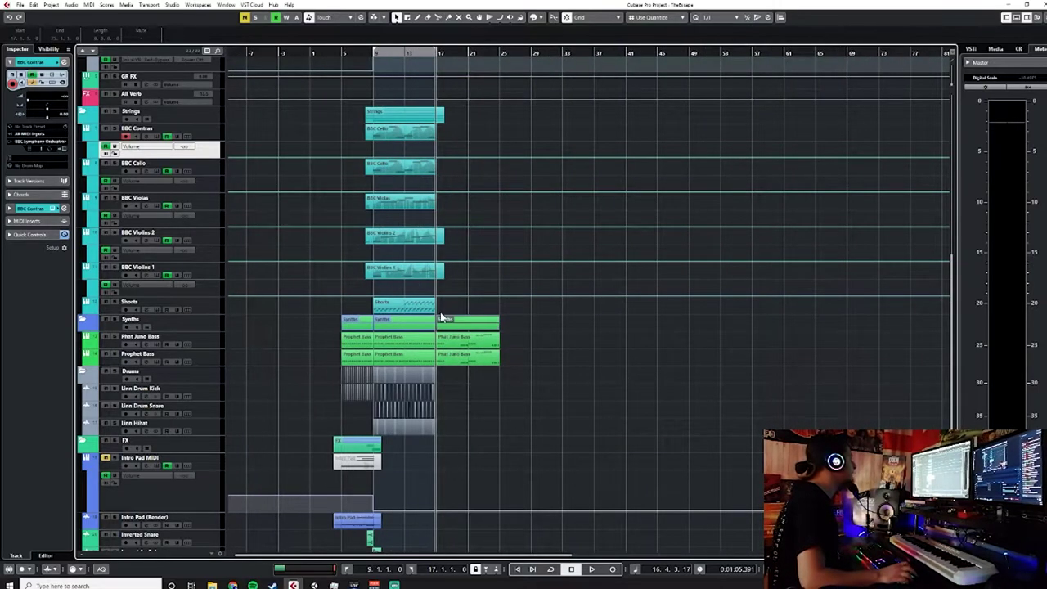
click(413, 247)
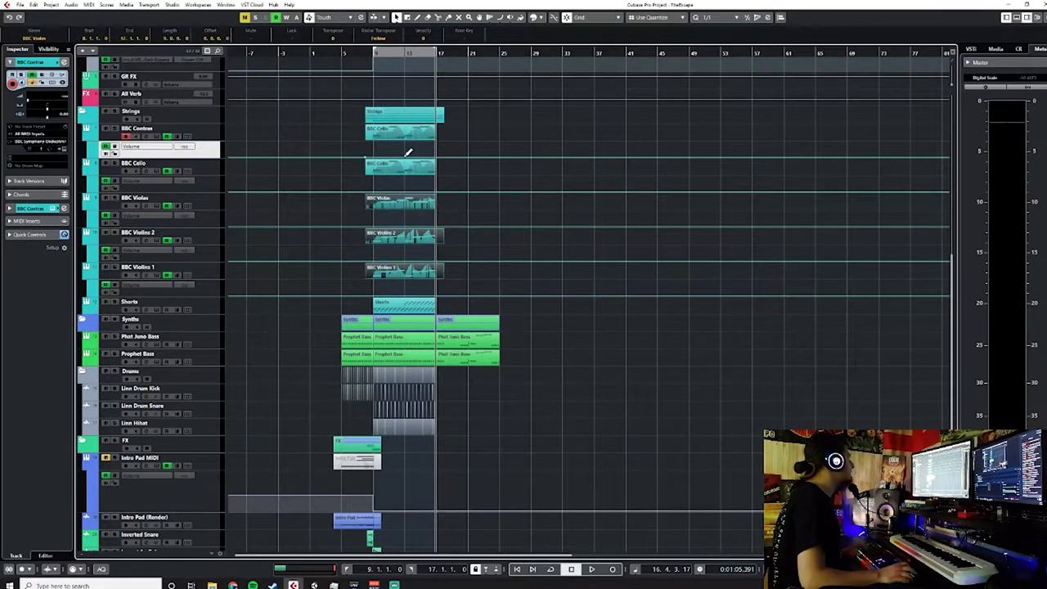
click(402, 128)
scroll(402, 114, up, 3)
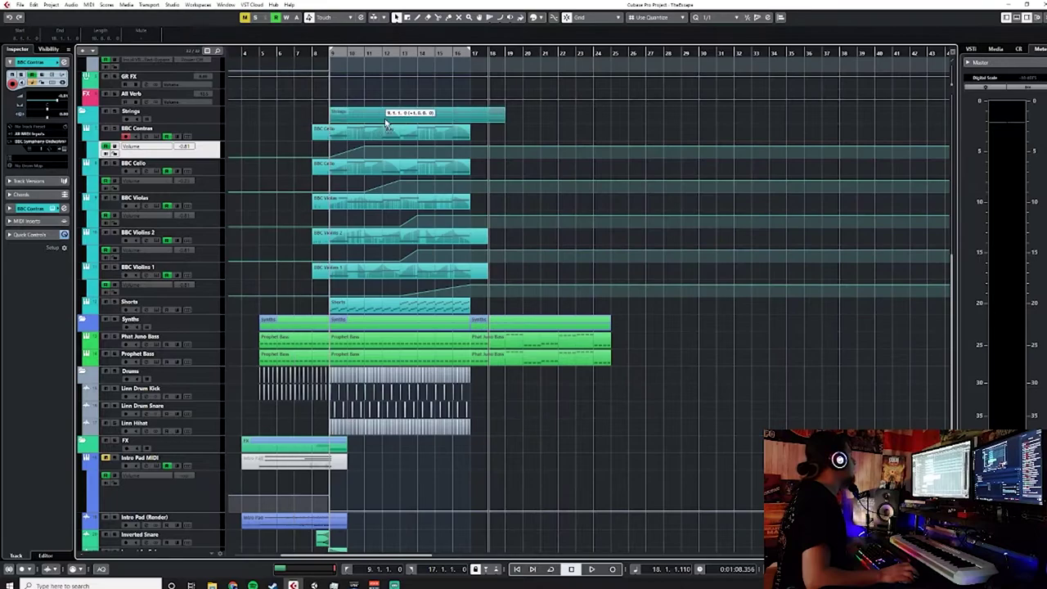
drag(376, 124, 921, 123)
Move the Phat Juno Bass section of the Synths folder out to about bar 40 to make room in the arrangement.
drag(502, 323, 913, 331)
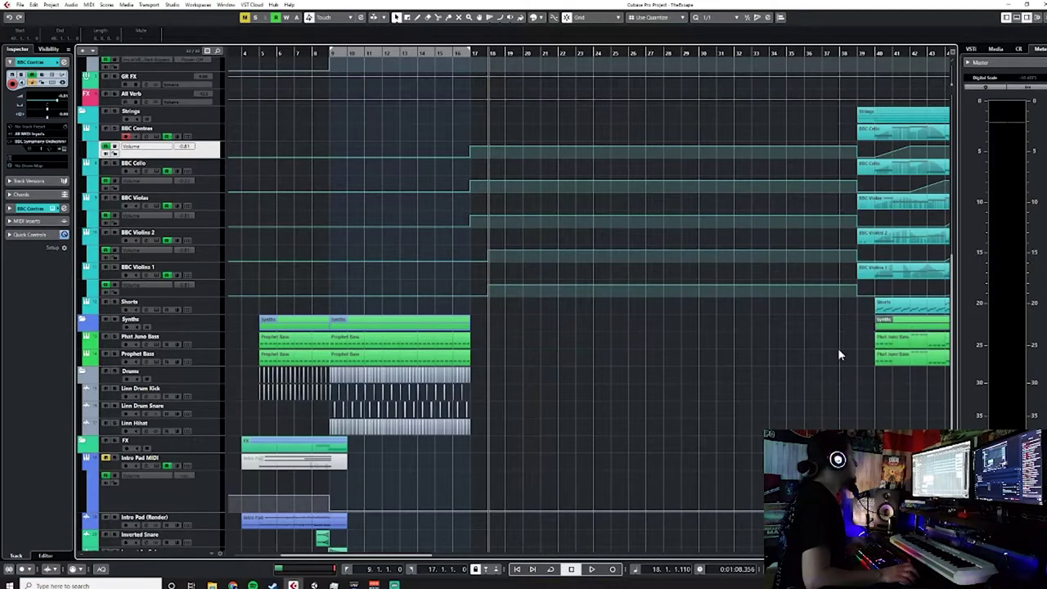
scroll(783, 392, down, 4)
drag(454, 325, 774, 325)
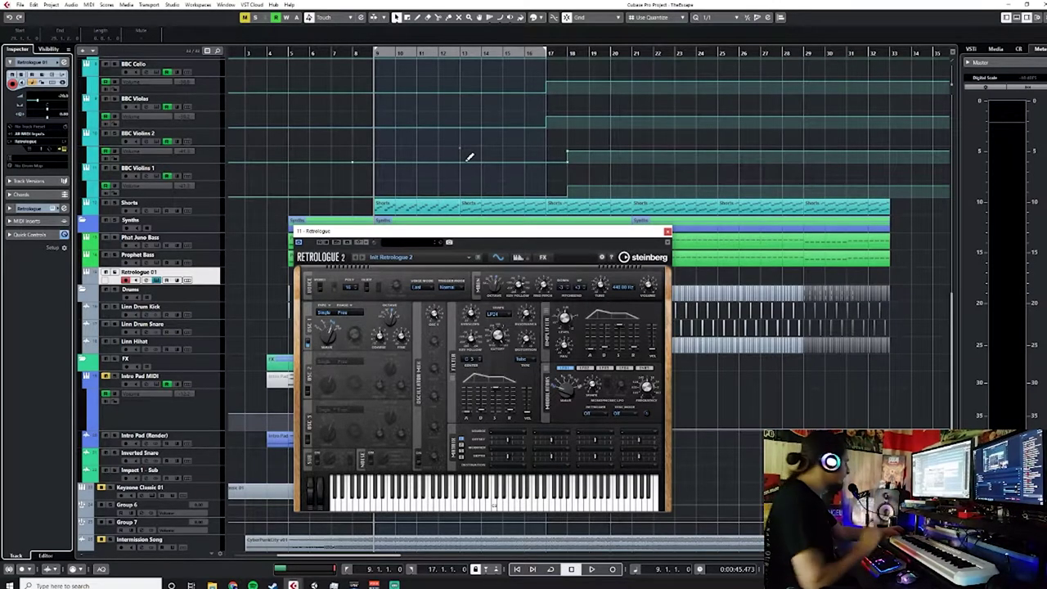
Audition Retrologue 2 presets on Retrologue 01, including Rising Brass Pad, Distorted Lead 01 and Distorted Lead 02, and select one further down the list.
click(391, 257)
click(499, 347)
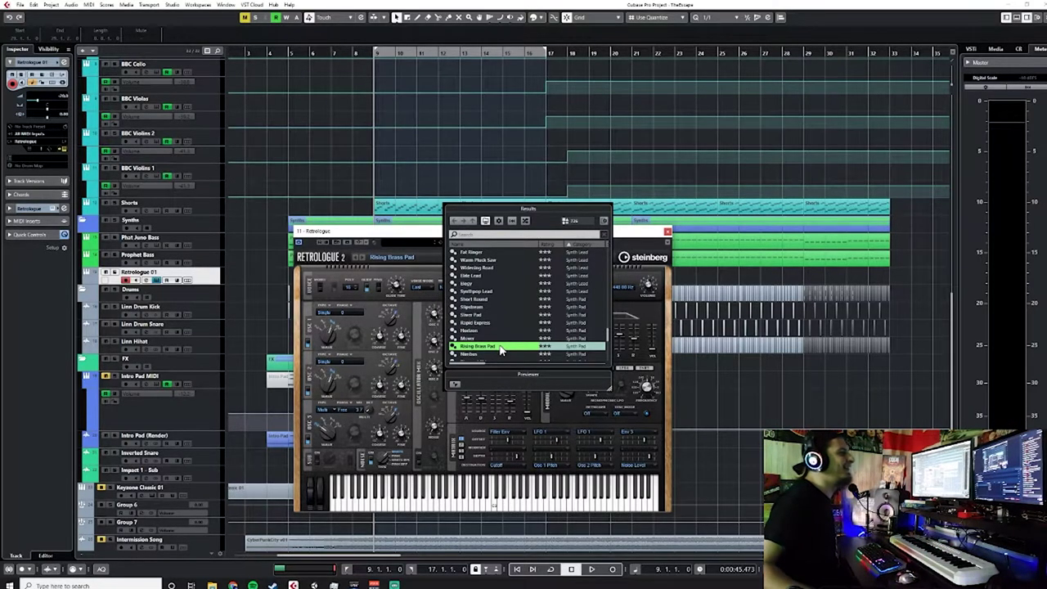
scroll(499, 335, up, 5)
click(495, 316)
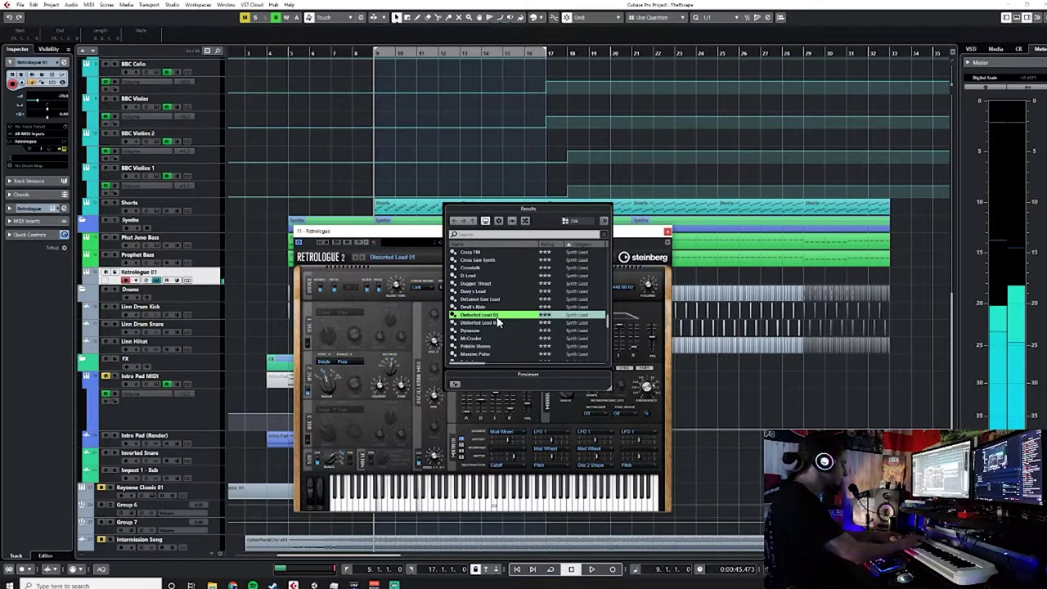
click(495, 323)
scroll(567, 333, down, 2)
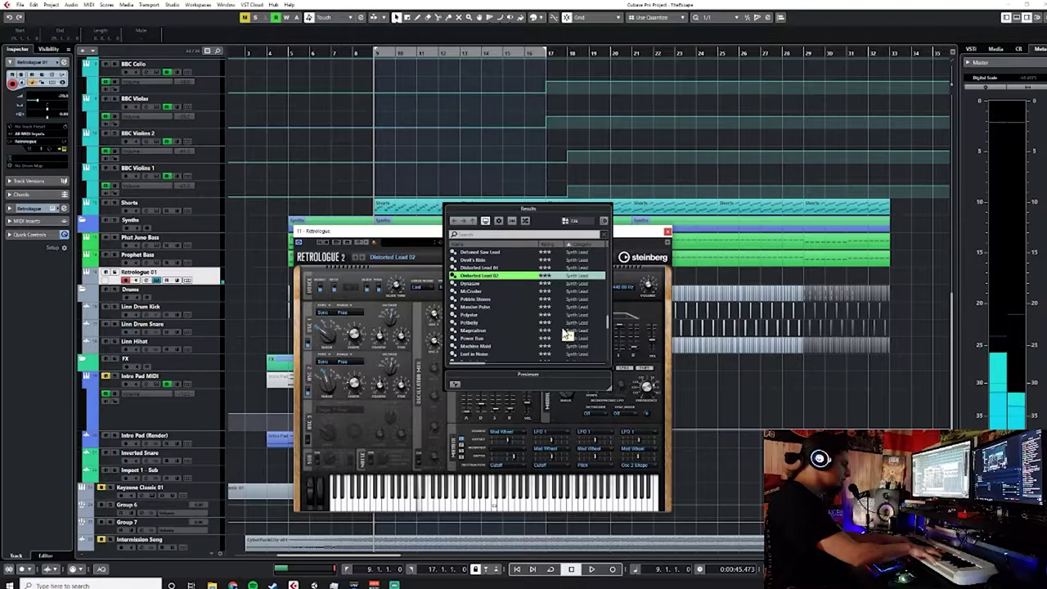
scroll(521, 316, down, 3)
click(495, 324)
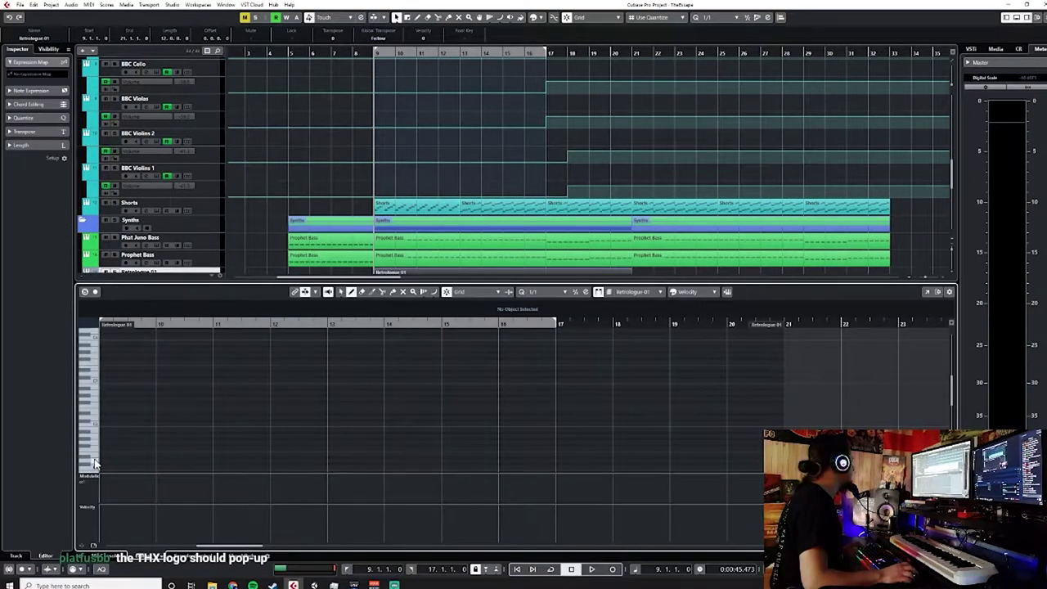
Draw two sustained notes from bar 9 to bar 13 in the Retrologue 01 part, a low one and a higher one.
drag(102, 459, 327, 444)
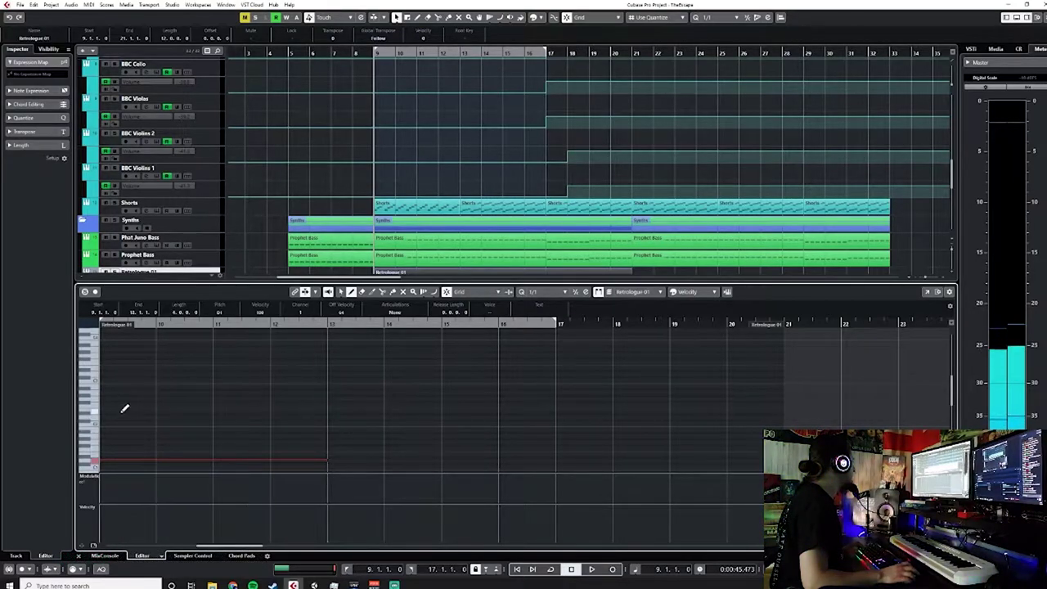
drag(117, 416, 308, 405)
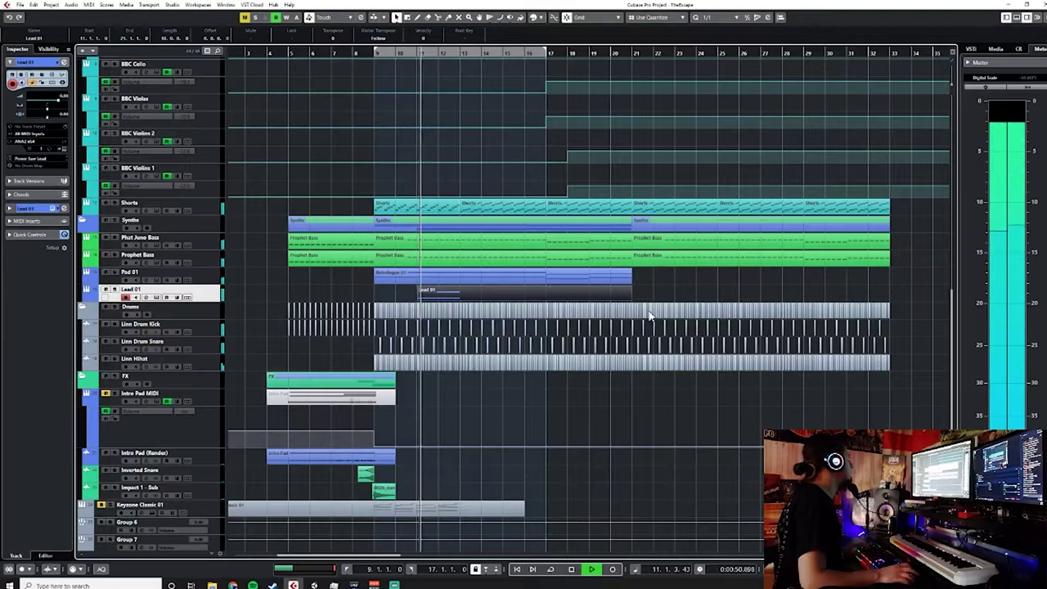
Stop playback of the arrangement with the Lead 01 part.
key(space)
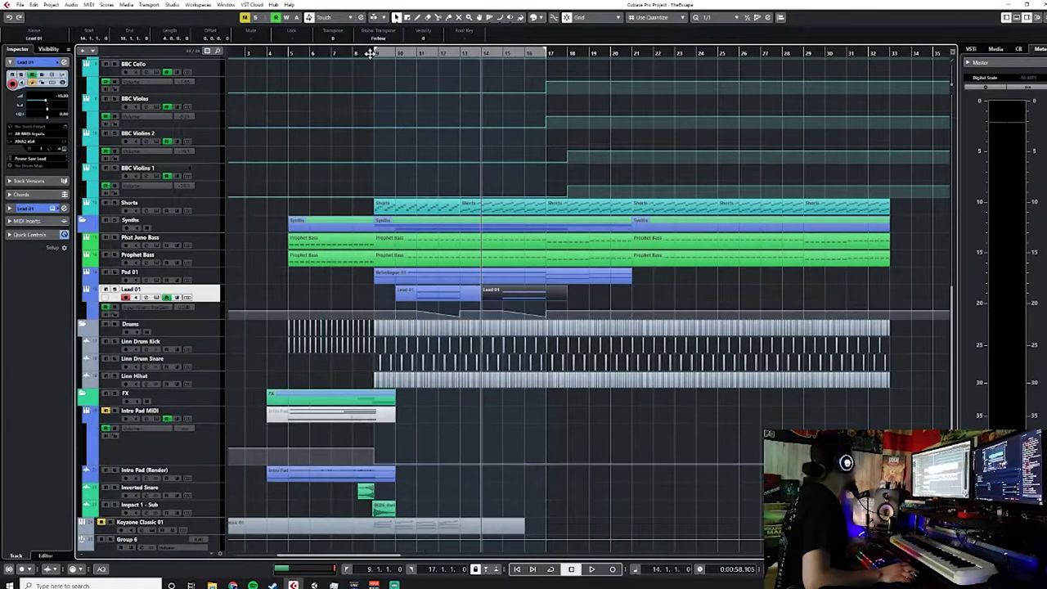
Play the arrangement from about bar 10 through the Lead 01 parts and stop near bar 18.
click(391, 53)
key(space)
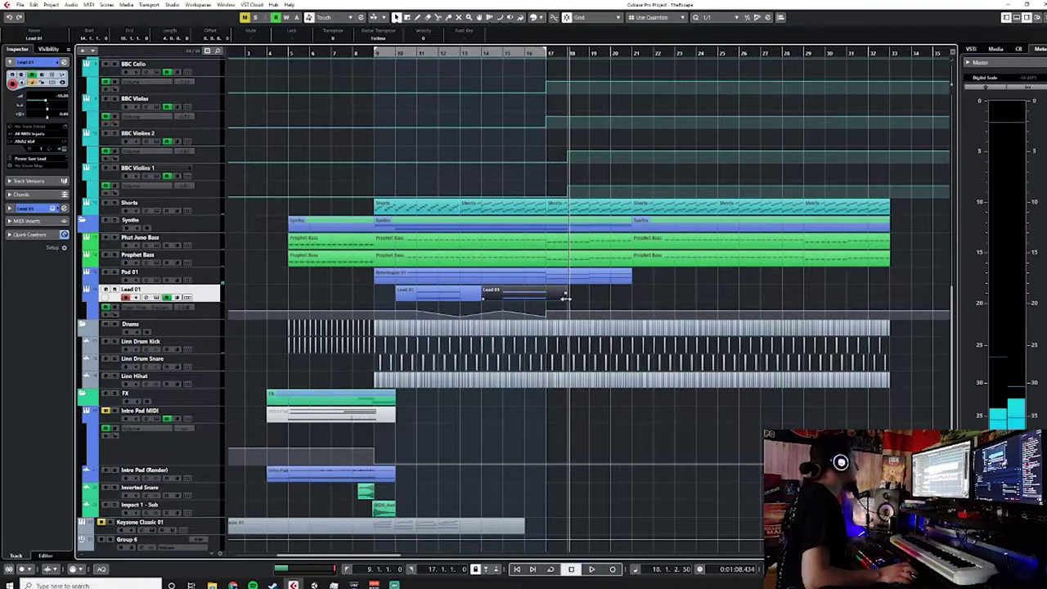
key(space)
Extend the second Lead 01 part to bar 21 and open its notes around bar 17 for editing.
drag(566, 297, 630, 295)
double_click(616, 297)
scroll(446, 368, down, 1)
drag(227, 360, 364, 505)
click(298, 322)
scroll(353, 398, right, 2)
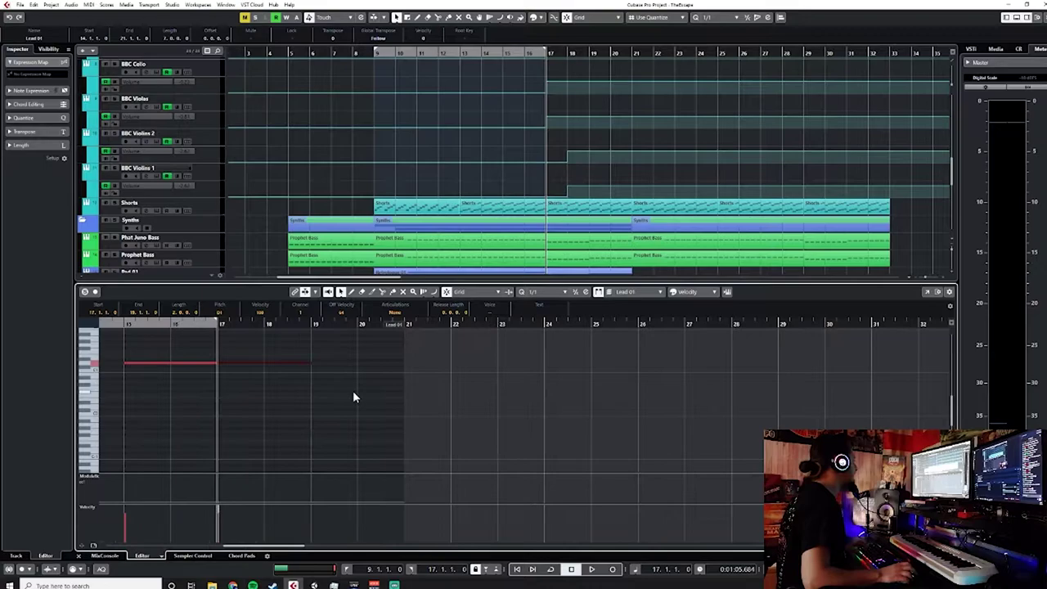
Delete the two upper notes between bars 17 and 21 in the Lead 01 part and close the note editor.
drag(170, 349, 270, 403)
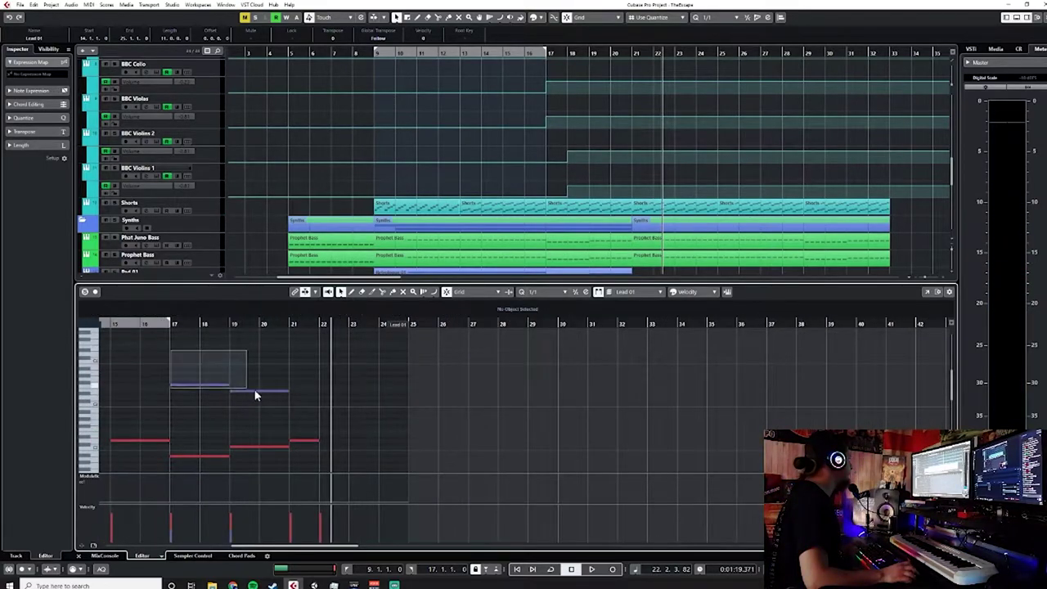
key(Delete)
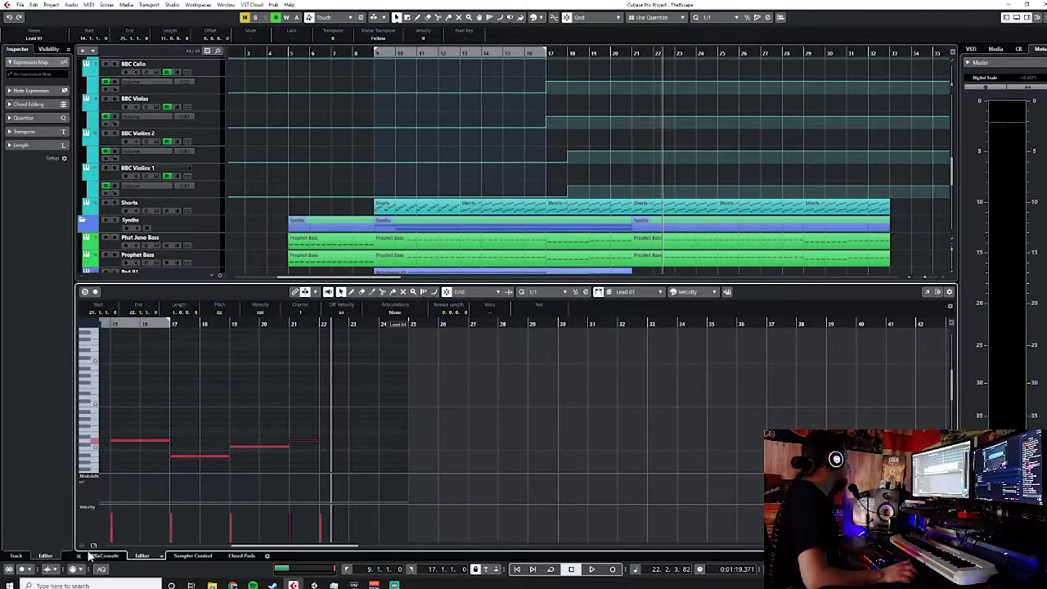
click(80, 556)
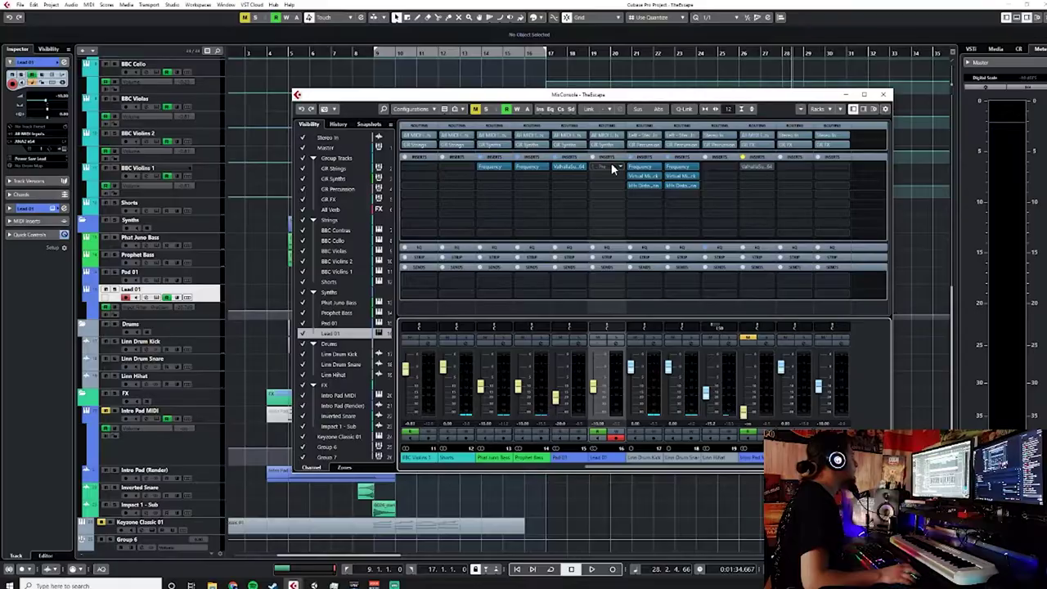
Open the effect choice for the first insert slot of the Lead 01 channel.
click(612, 167)
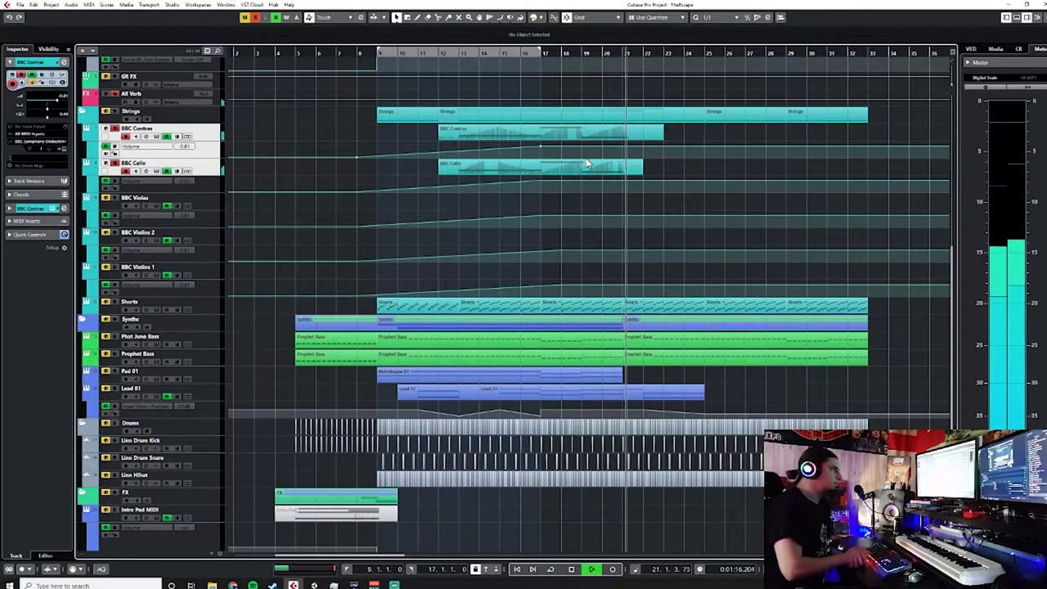
Stop playback and move the play position to about bar 12, where the BBC string parts begin.
key(space)
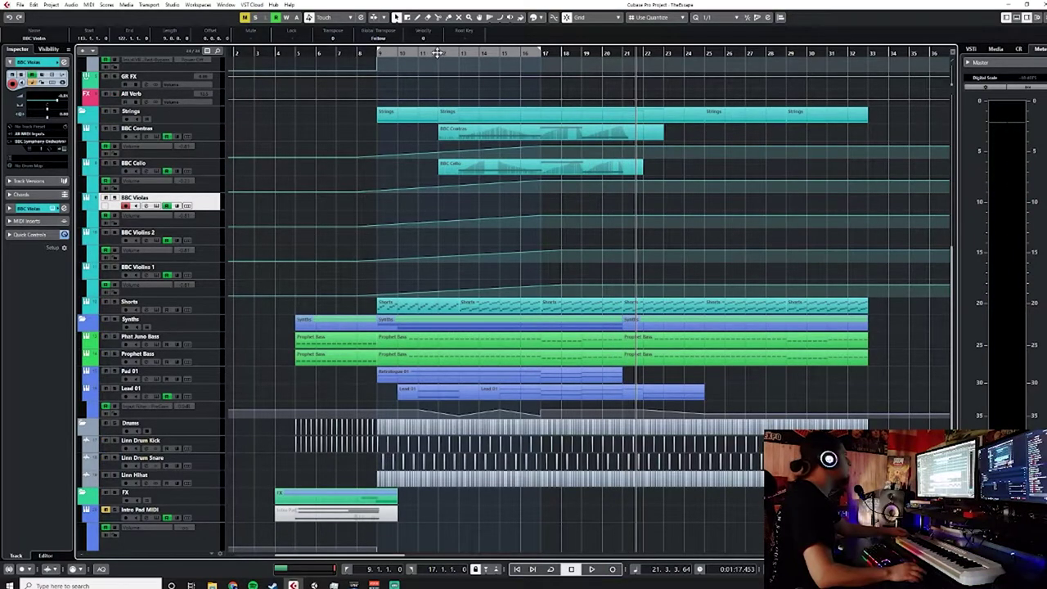
click(437, 53)
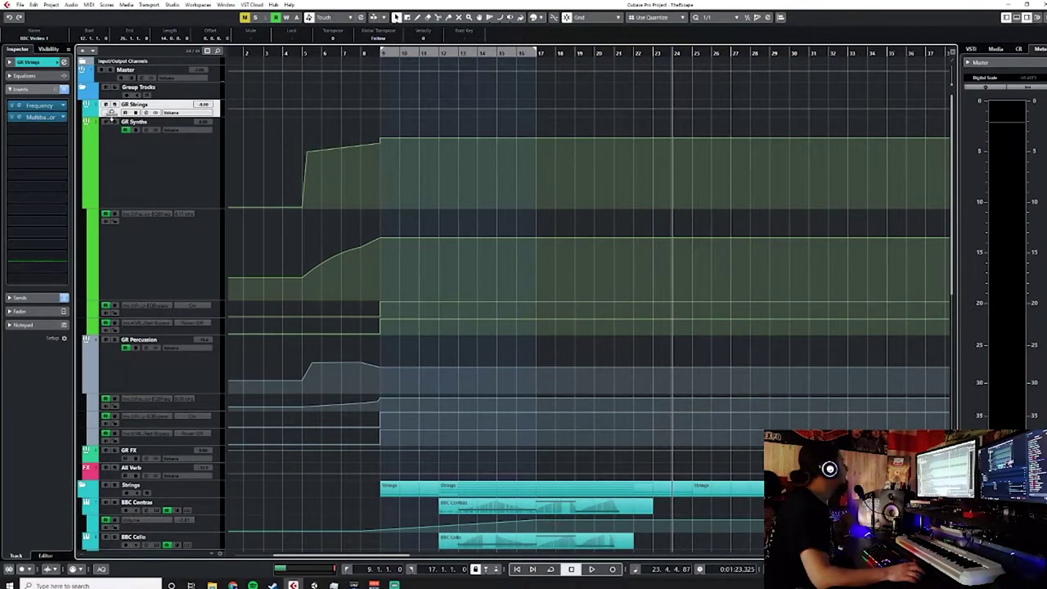
Check the MultibandCompressor on GR Strings and add Virtual Mix Rack in the group's third insert slot.
click(23, 119)
click(686, 140)
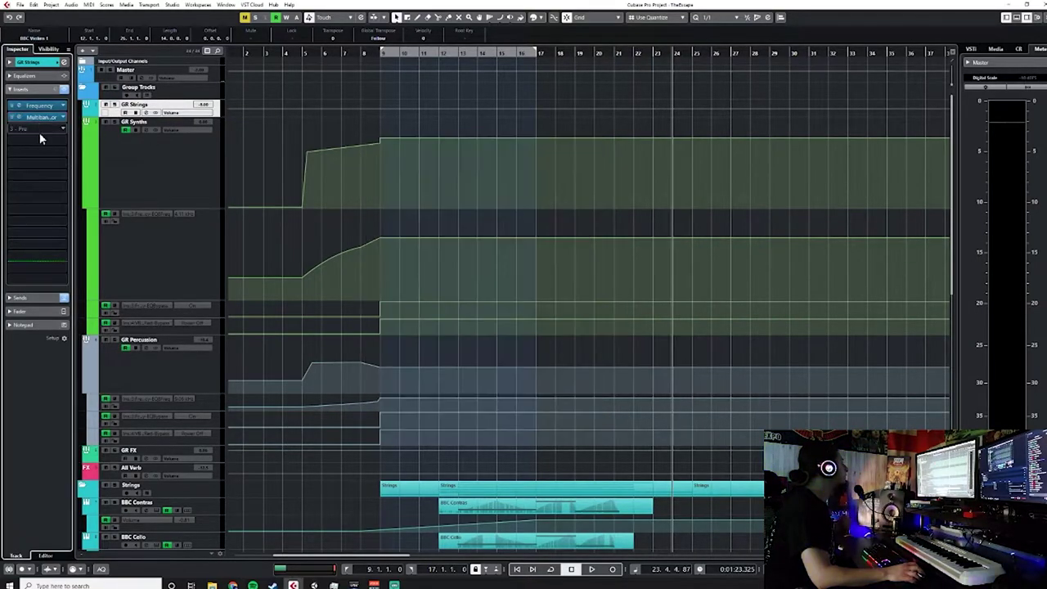
click(39, 130)
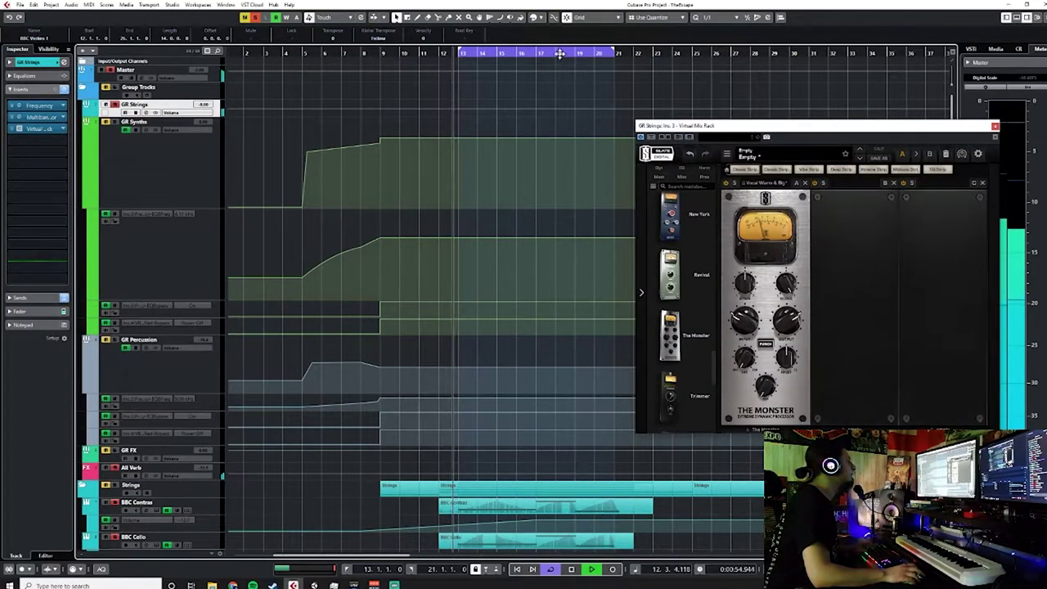
Play the loop from about bar 17 and set The Monster's lowest knob to about 20% on GR Strings.
click(548, 56)
mouse_move(768, 395)
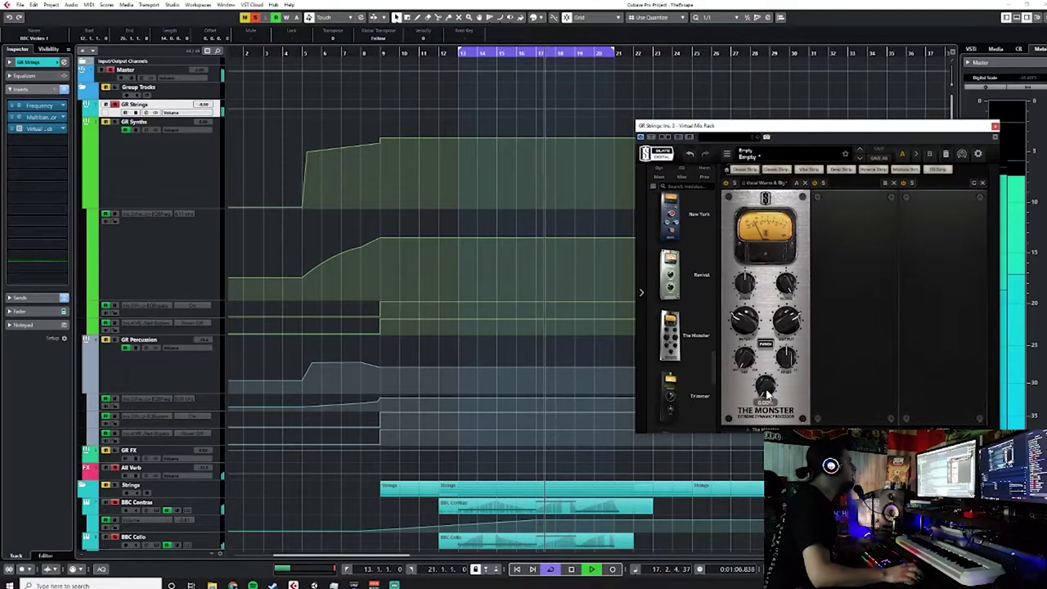
drag(766, 393, 765, 363)
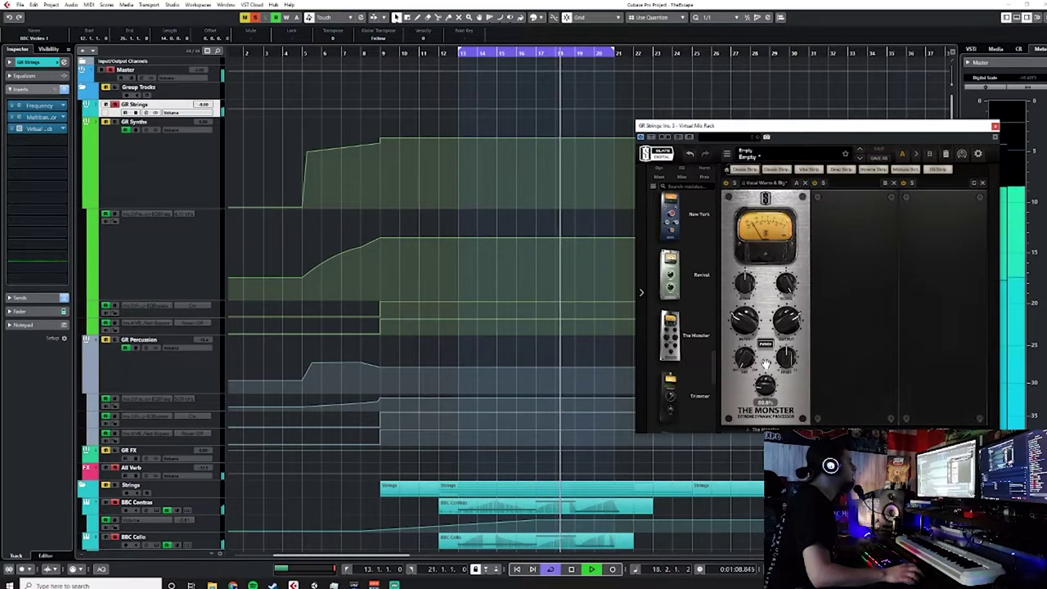
Set the GR Strings group volume to -6 and close the Virtual Mix Rack window.
double_click(204, 105)
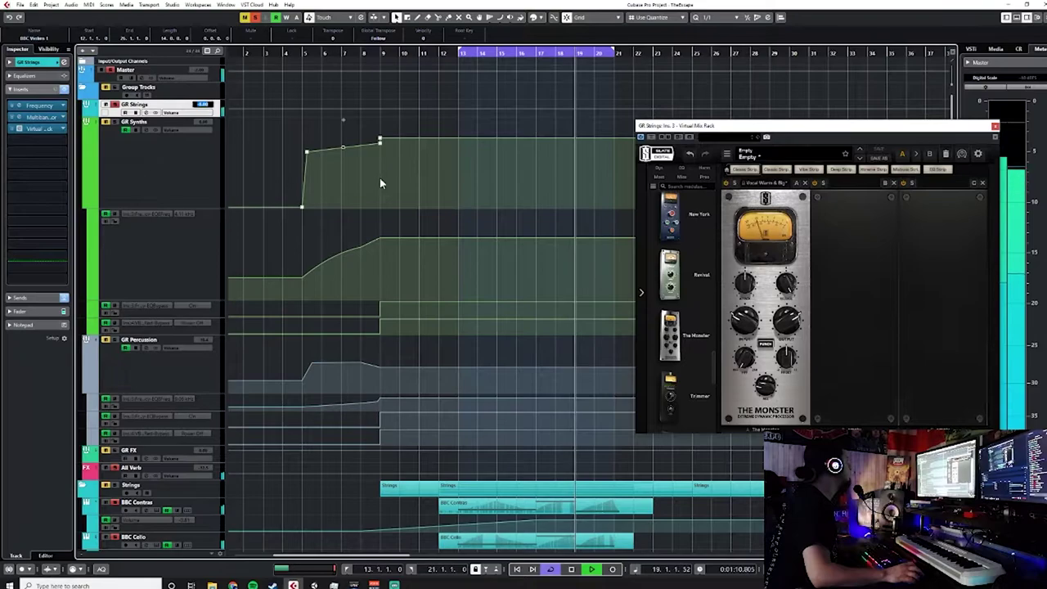
text(-6)
key(Return)
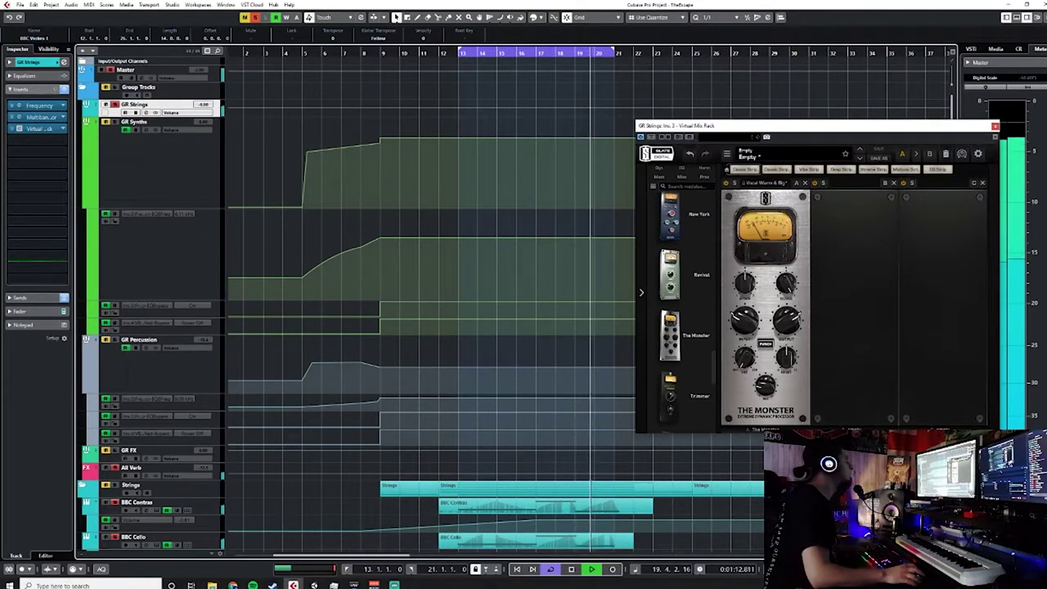
click(994, 127)
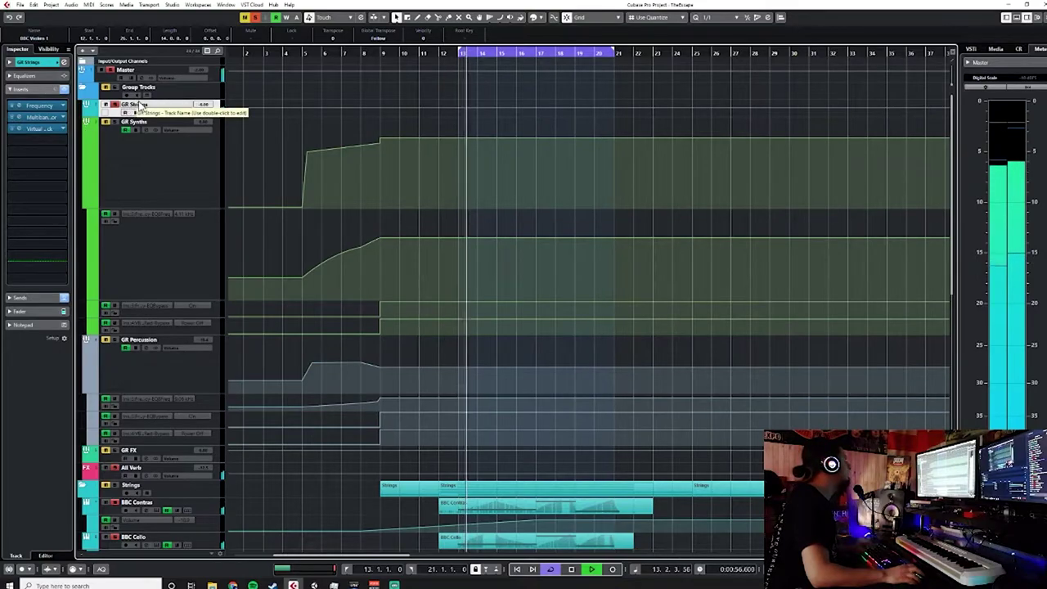
Examine the group automation and the string, synth and drum tracks while bars 13 to 21 loop.
scroll(630, 355, down, 5)
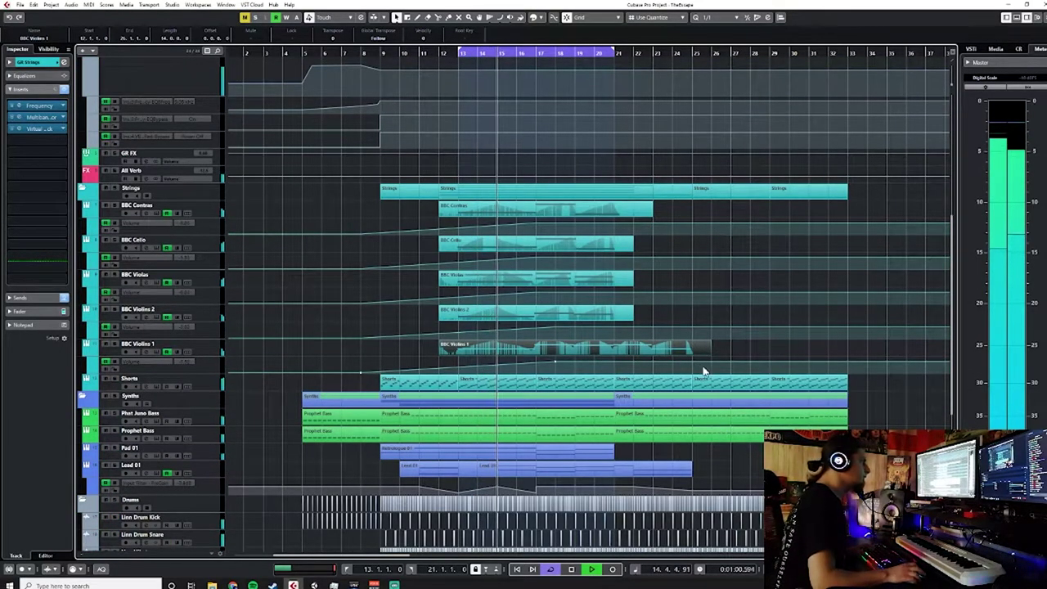
scroll(666, 341, up, 3)
scroll(666, 341, up, 2)
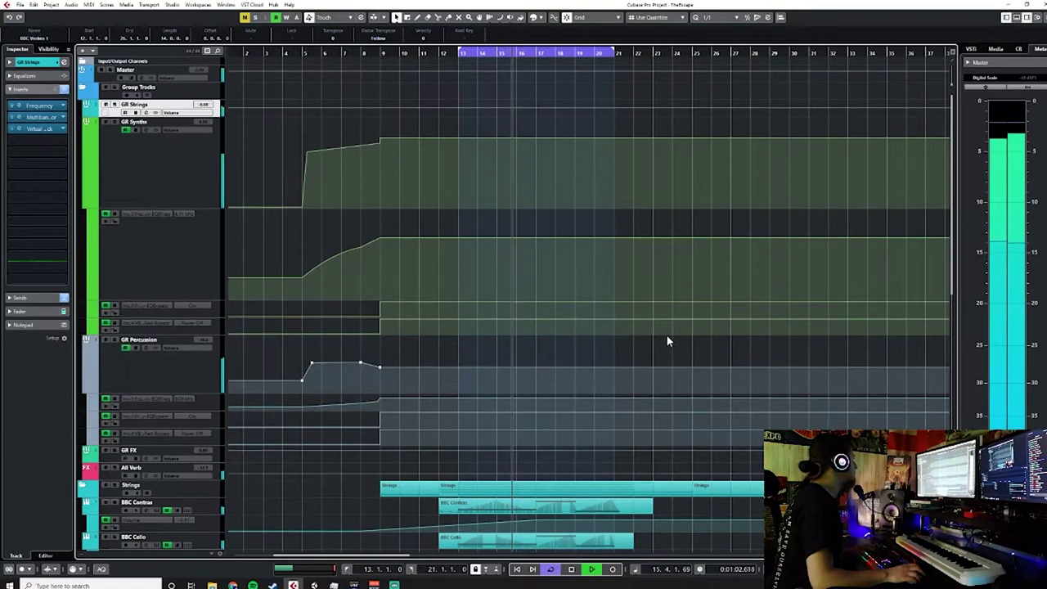
scroll(667, 341, down, 2)
scroll(666, 341, down, 5)
scroll(666, 341, up, 6)
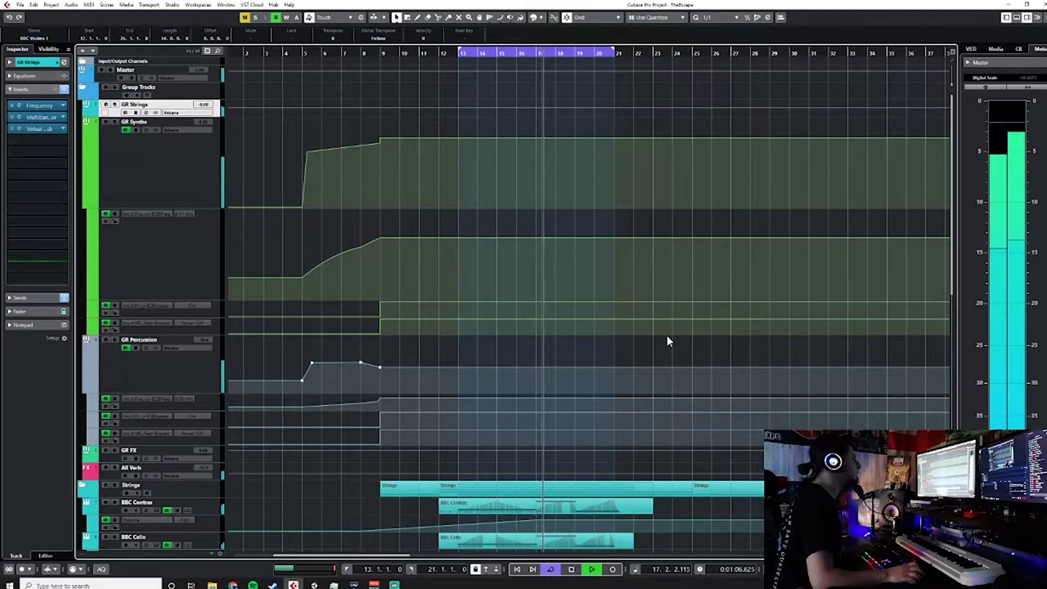
scroll(666, 341, down, 4)
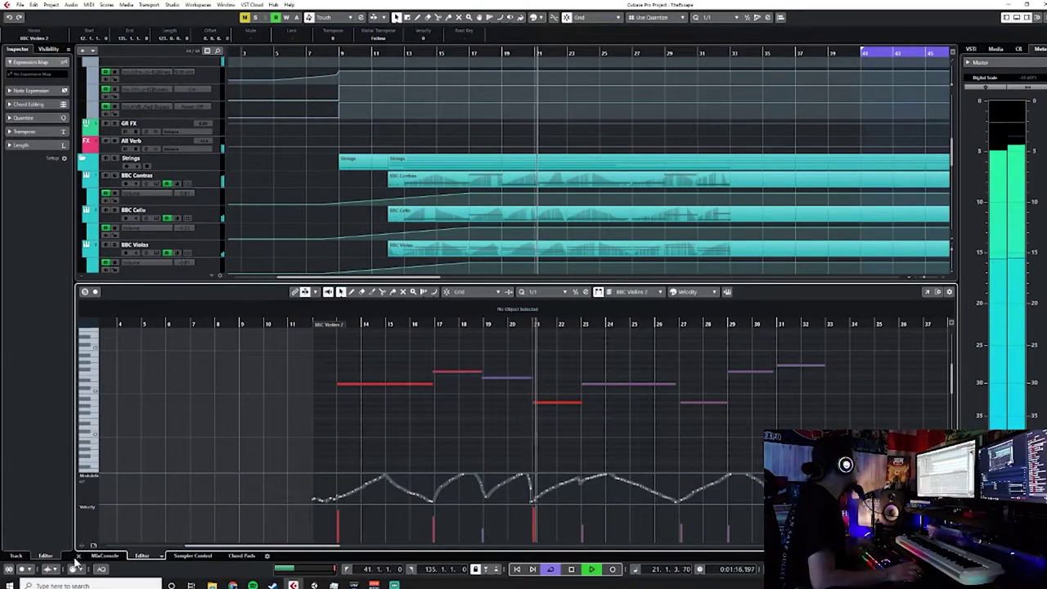
Close the BBC Violins 2 notes and open the BBC Violins 1 part for editing around bars 25 to 32.
key(ctrl+alt+e)
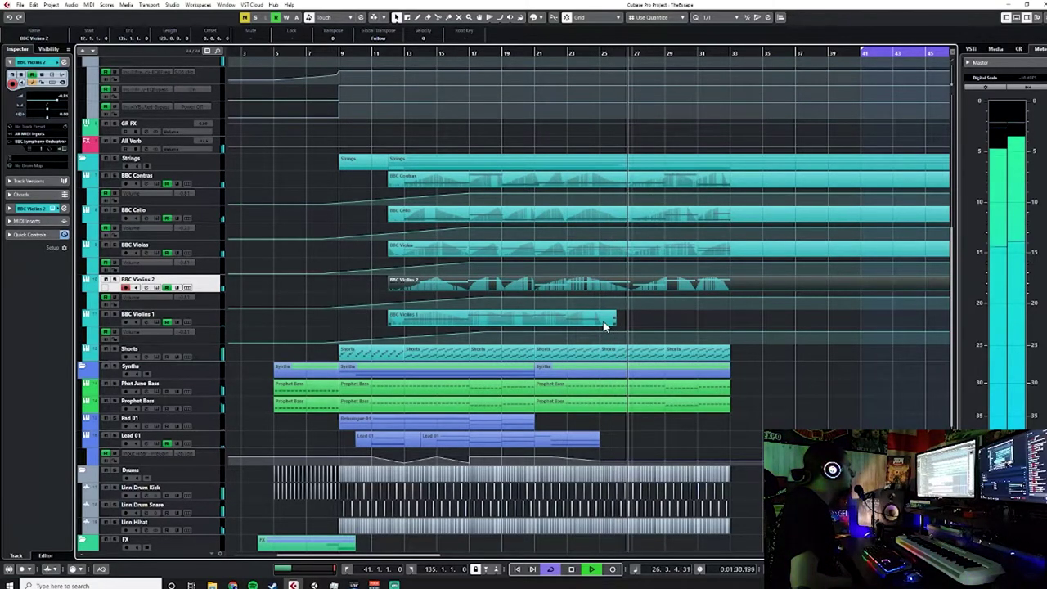
double_click(605, 324)
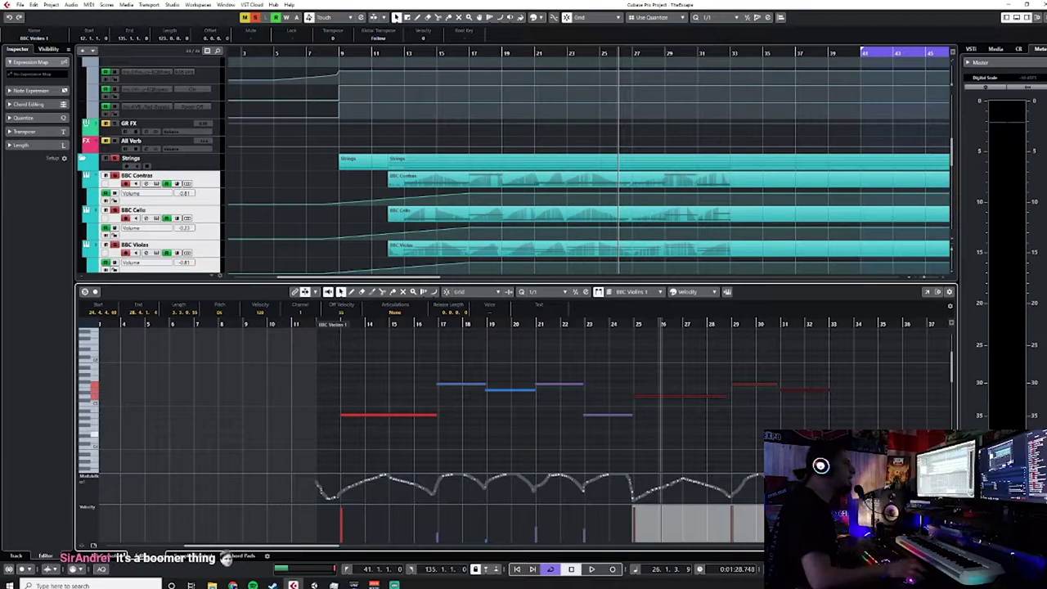
key(h)
click(718, 368)
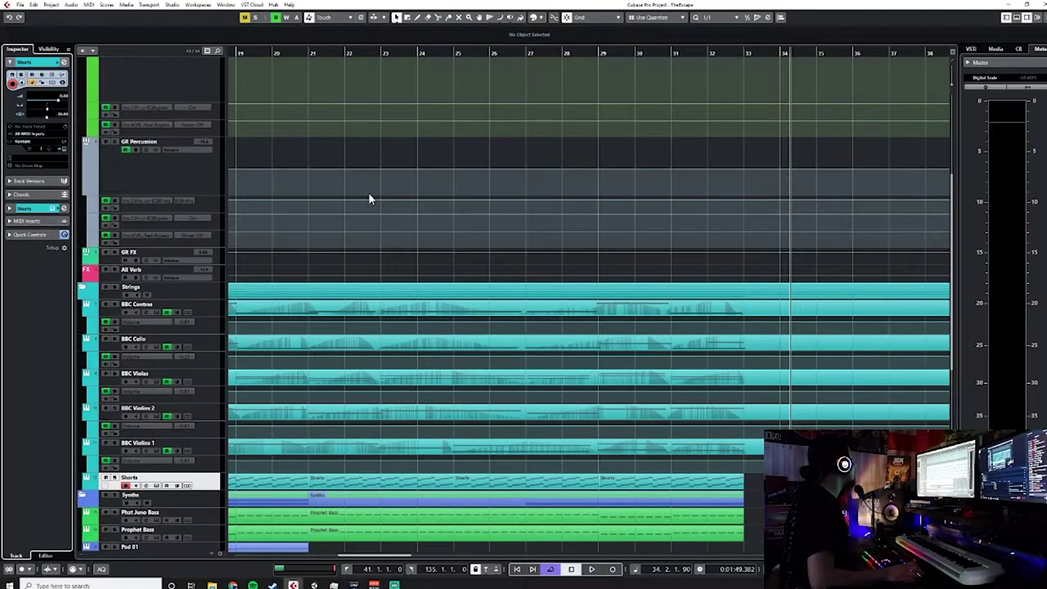
Search the effects for "virtual" and insert Virtual Mix Rack on the Master channel.
key(F3)
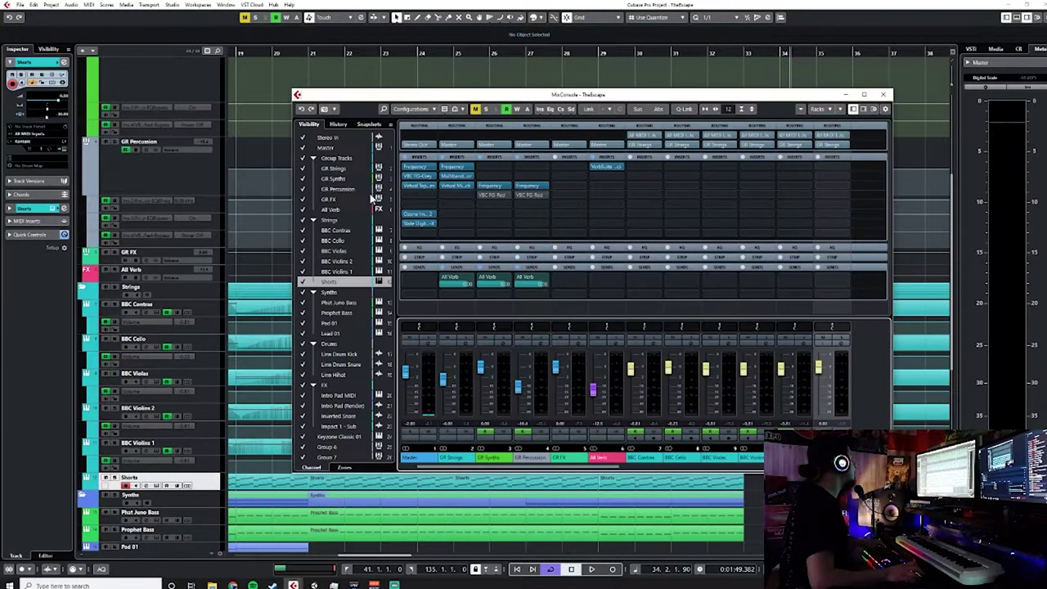
click(437, 194)
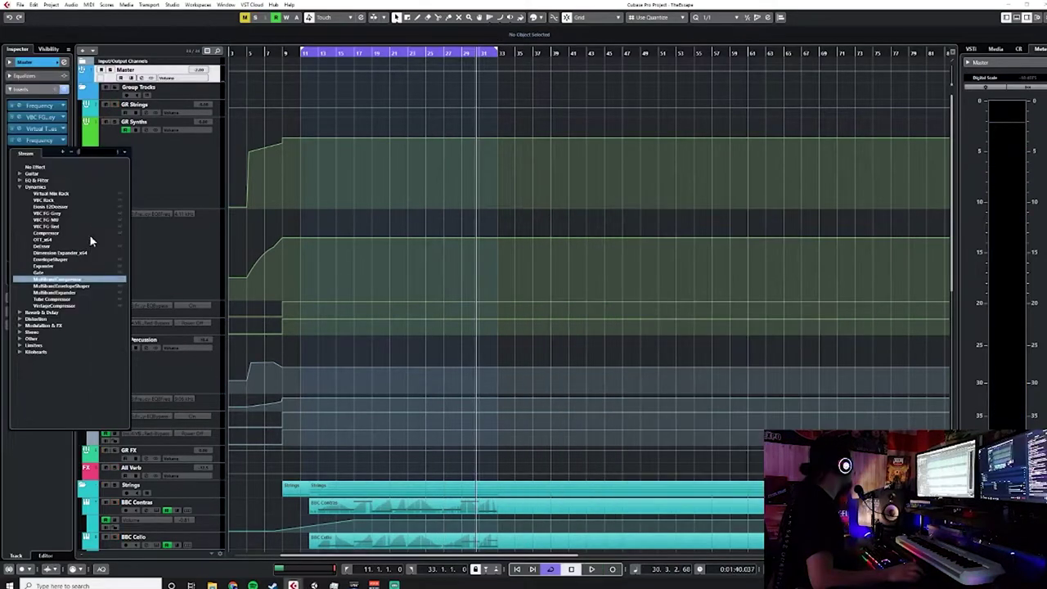
text(virtual)
key(Return)
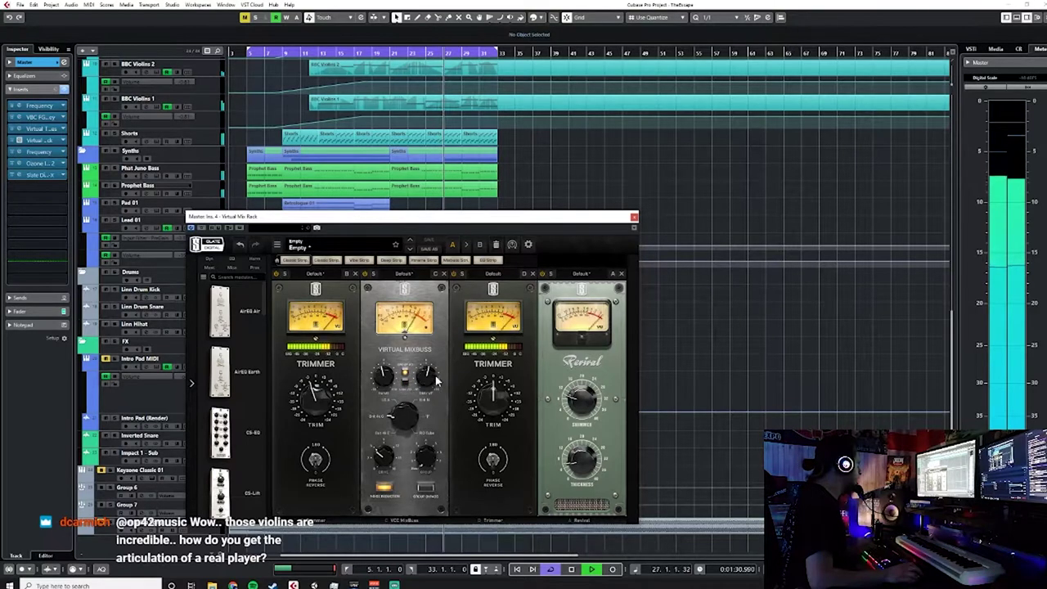
Set the second upper knob of the Master's Virtual Mixbuss module to about +4.88 dB and close the rack.
drag(432, 378, 434, 376)
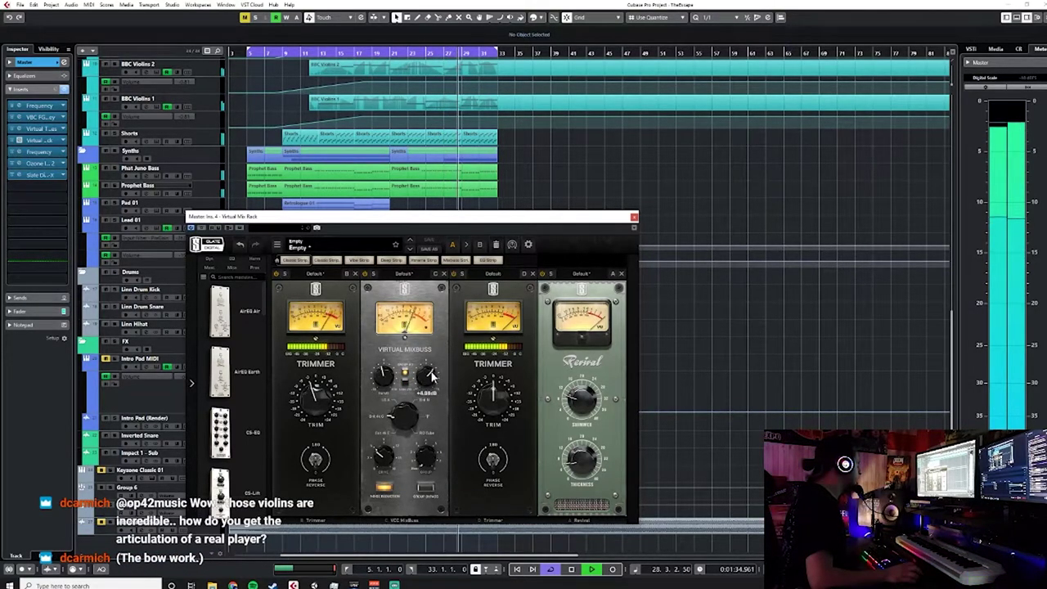
click(634, 219)
double_click(22, 177)
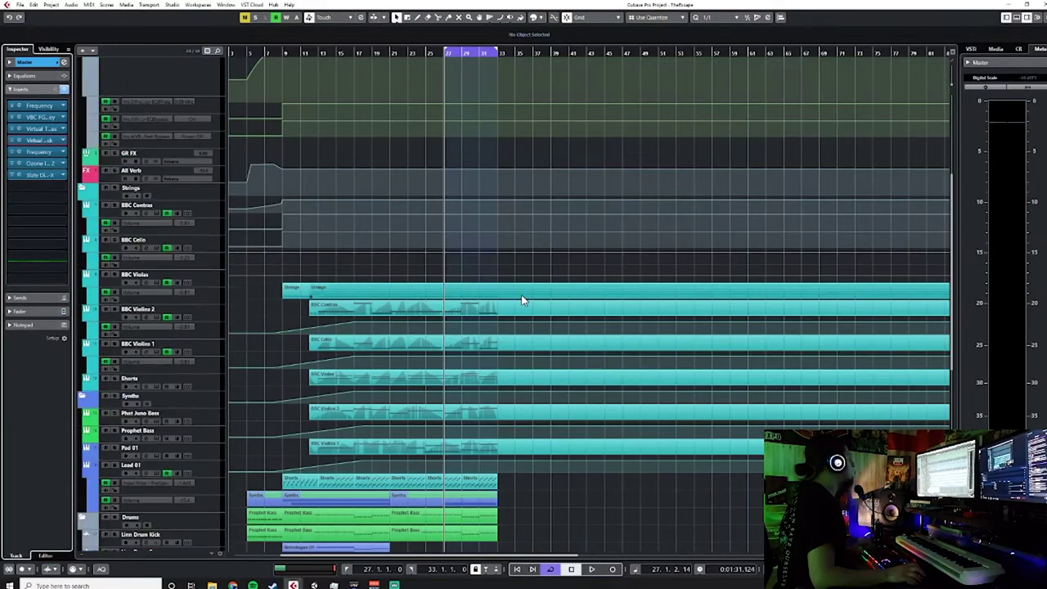
Add a BBC Symphony Orchestra instrument track and move it into the Brass folder.
scroll(523, 300, down, 2)
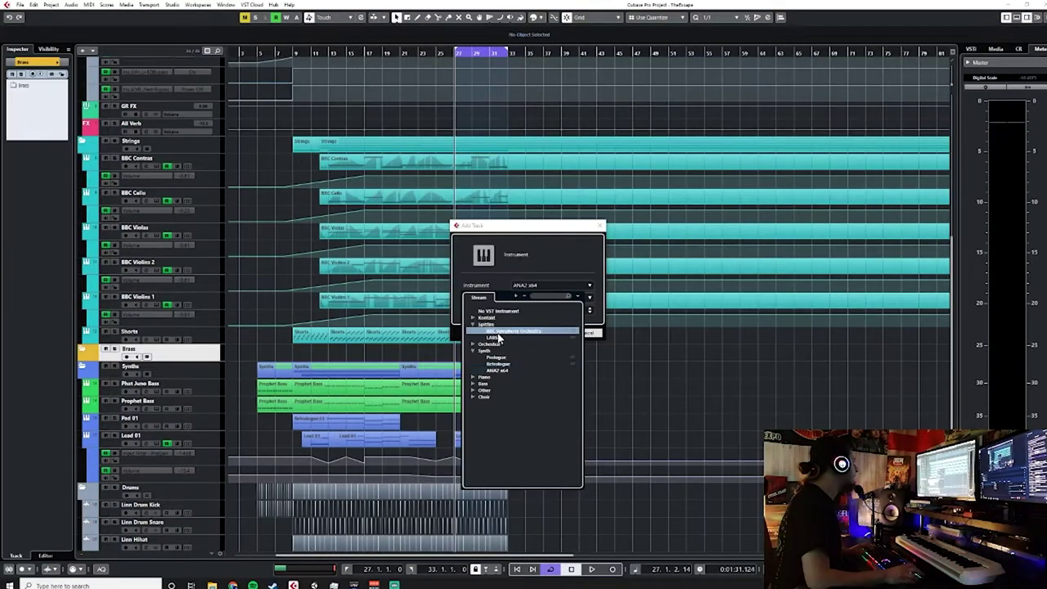
click(506, 331)
click(550, 335)
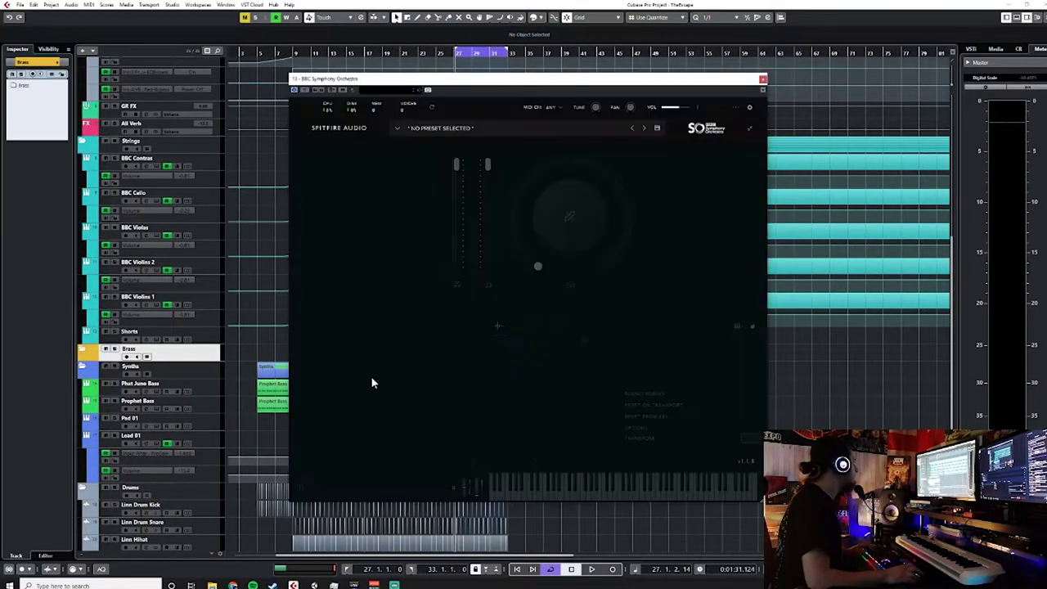
drag(195, 377, 196, 358)
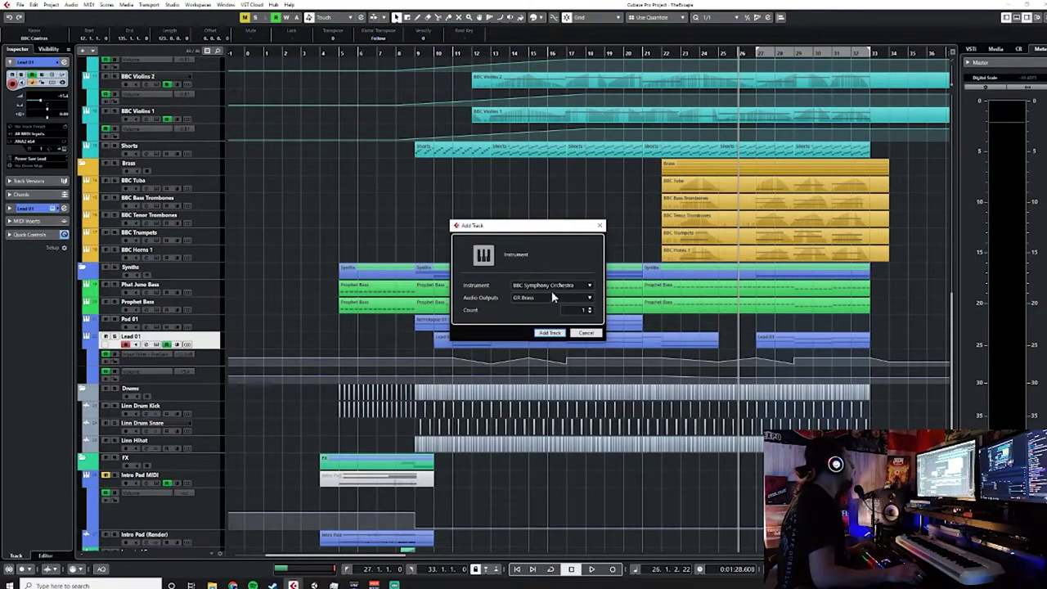
Open the instrument choice for another new instrument track.
click(547, 285)
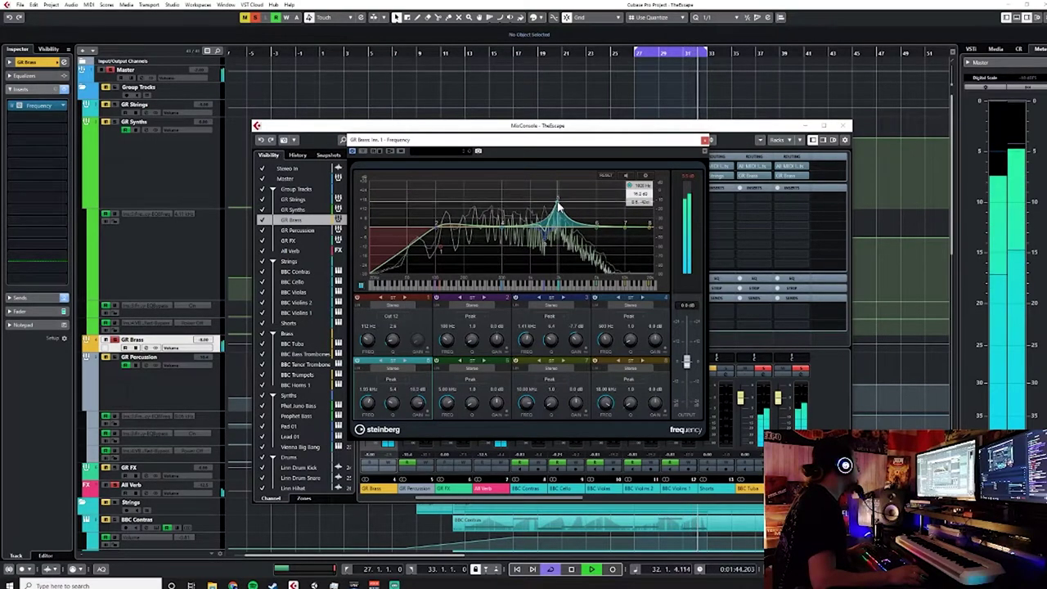
Shape band 5 of the GR Brass Frequency EQ into a 5 dB cut at about 4 kHz and stop playback.
drag(559, 207, 588, 239)
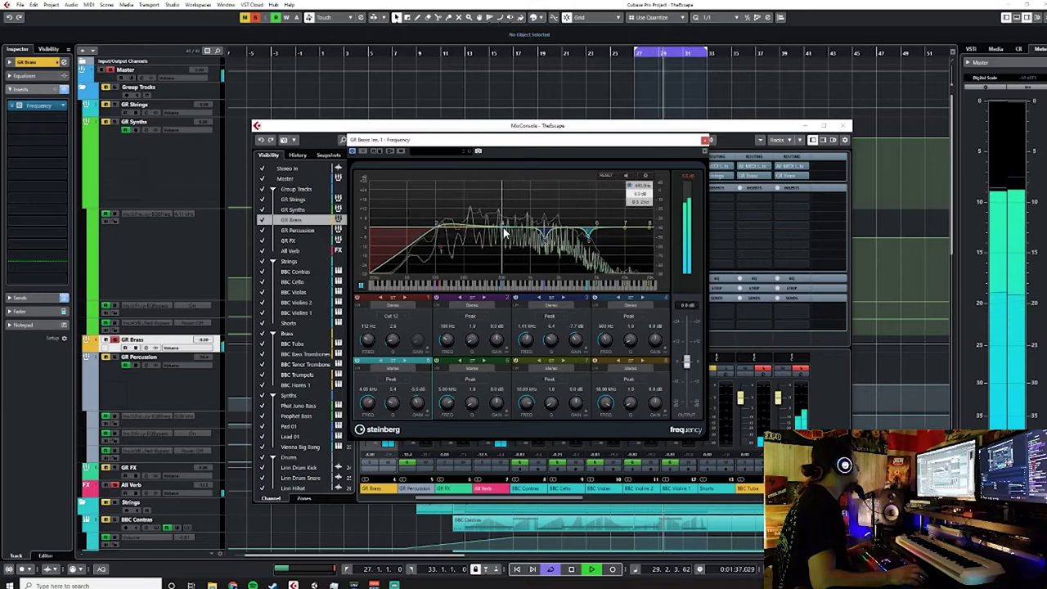
key(space)
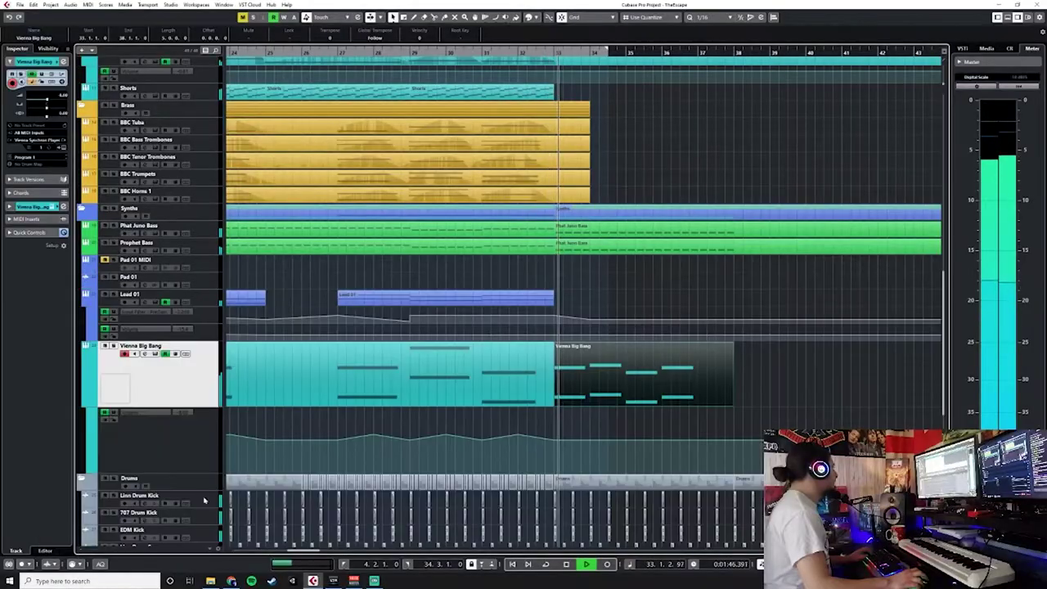
Examine the notes of the Vienna Big Bang part starting at bar 33, then close the note editor.
double_click(486, 351)
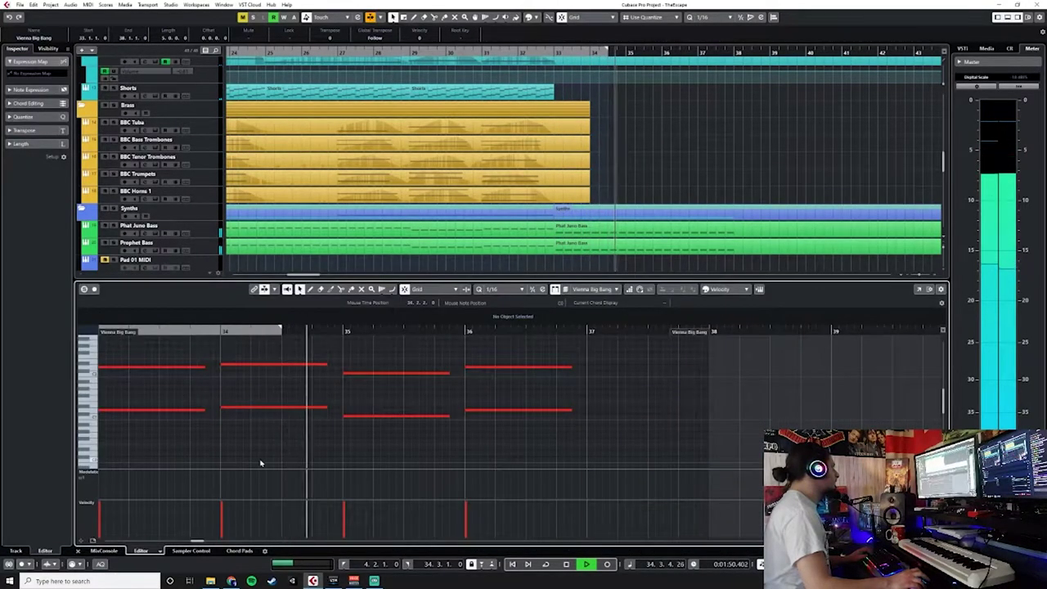
click(78, 551)
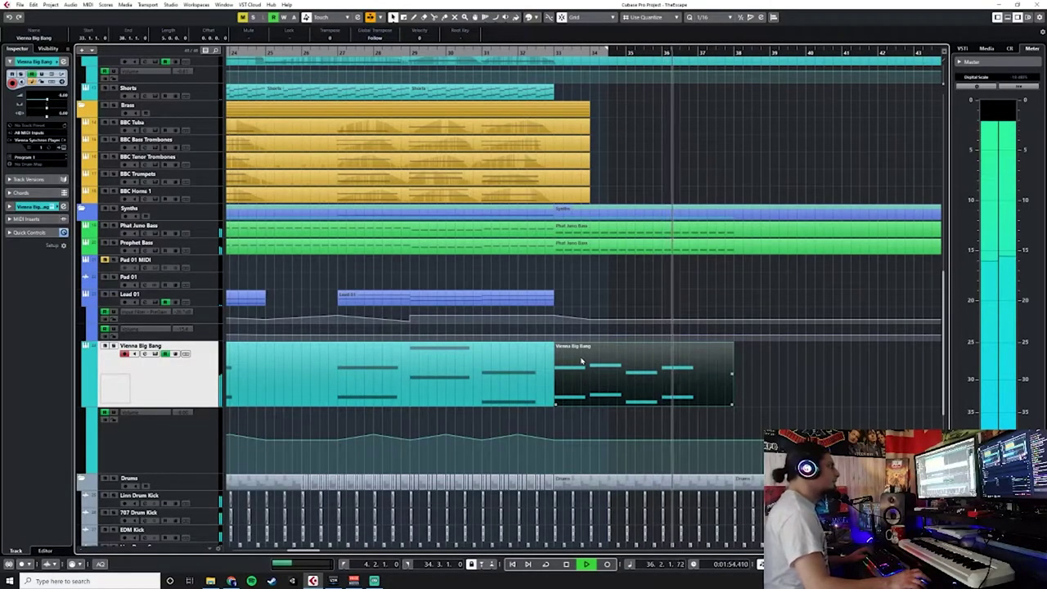
Open the Vienna Big Bang part at bar 33, then close the new track's Synchron Player window.
double_click(721, 390)
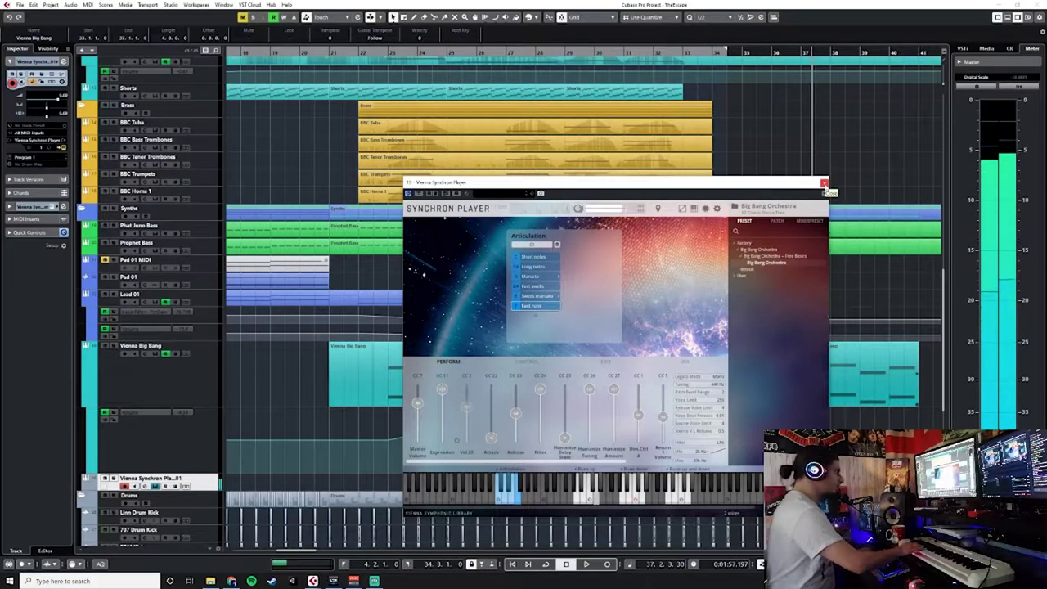
click(824, 184)
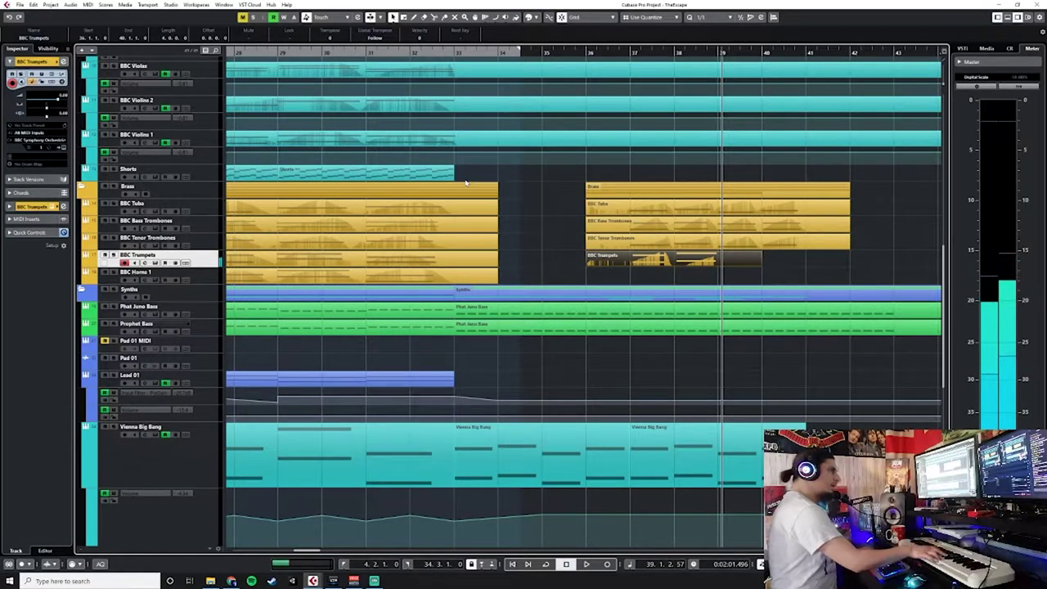
Undo the last BBC Trumpets take and record a new one starting from bar 36.
key(ctrl+z)
click(585, 51)
key(KP_Multiply)
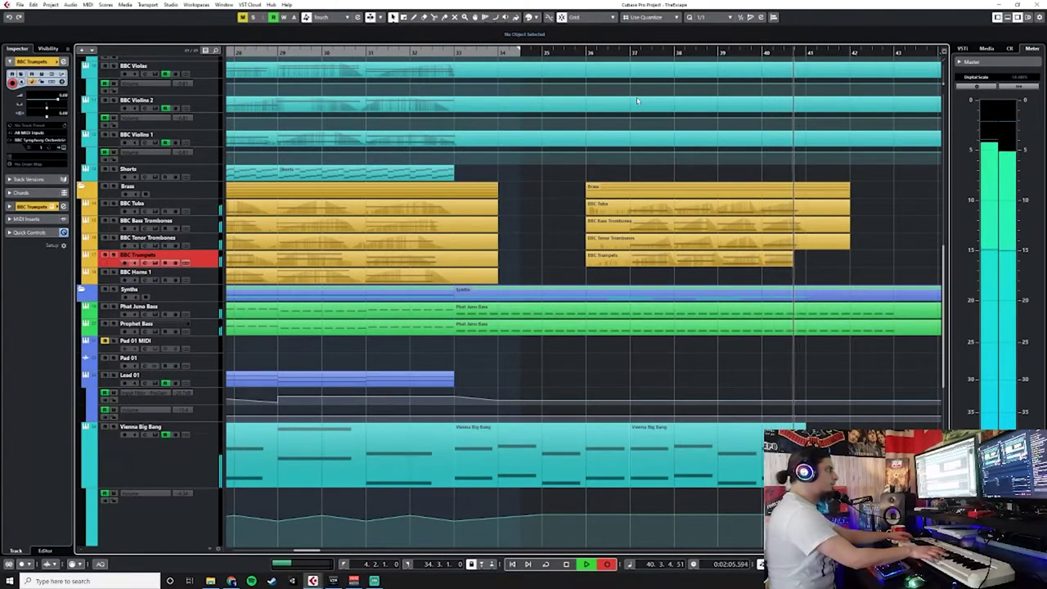
key(space)
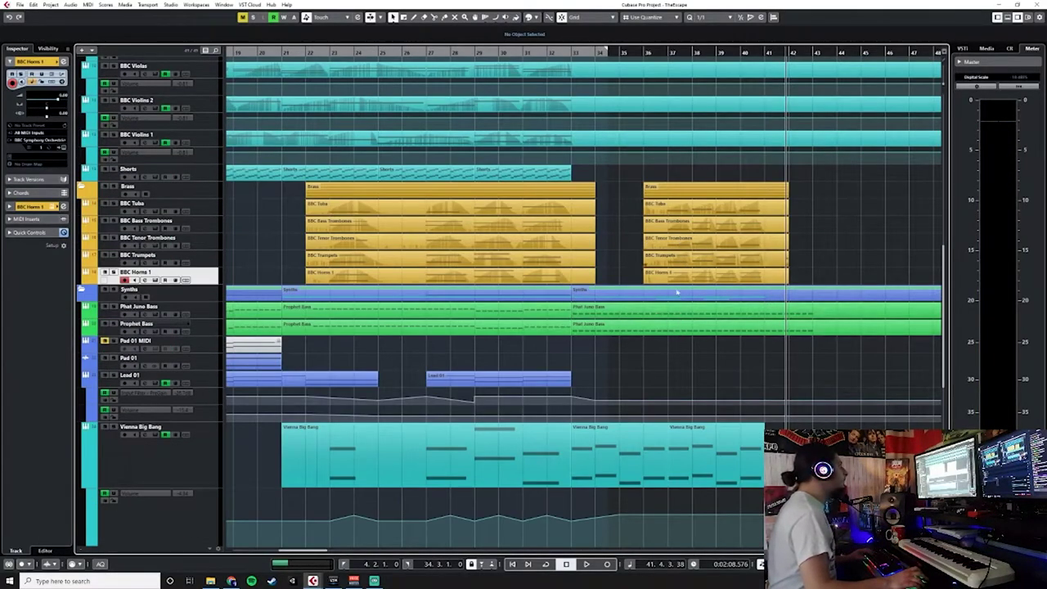
Glue the two Vienna Big Bang parts starting at bars 33 and 37 into one part and return to the selection tool.
scroll(666, 376, down, 2)
scroll(666, 376, up, 2)
scroll(666, 376, down, 1)
click(654, 369)
click(720, 368)
scroll(742, 368, down, 2)
scroll(720, 359, up, 2)
right_click(706, 352)
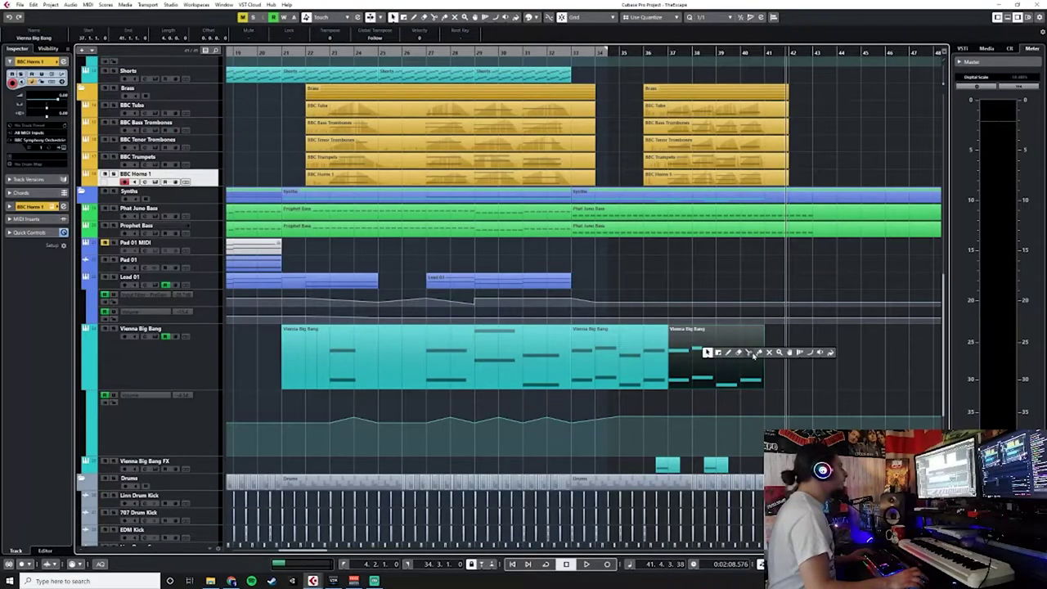
click(655, 353)
right_click(652, 354)
click(654, 357)
scroll(638, 354, up, 2)
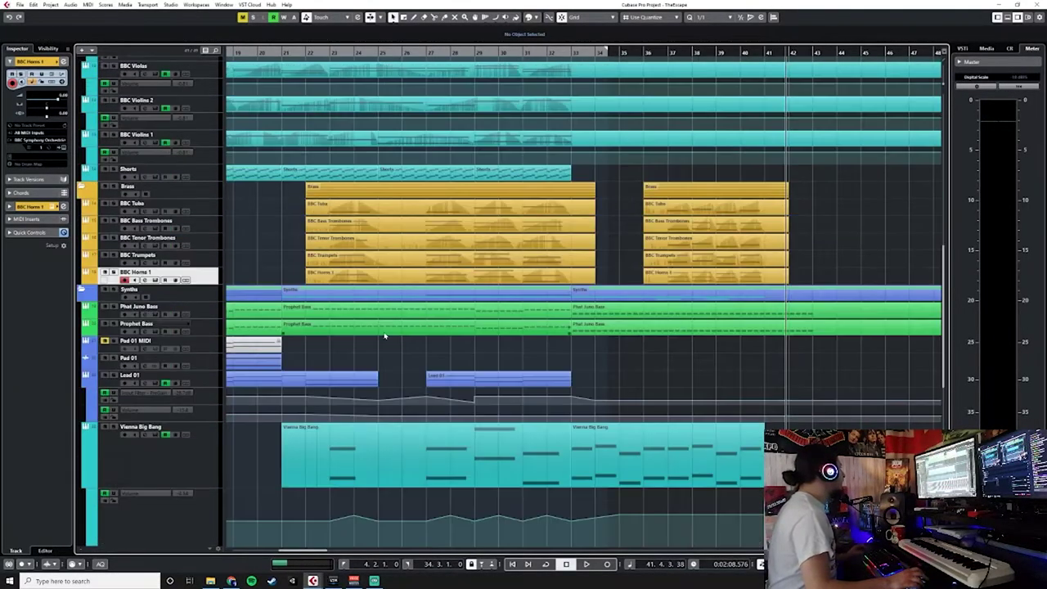
Open the Add Track choices for a new track below Lead 01.
click(207, 380)
right_click(207, 380)
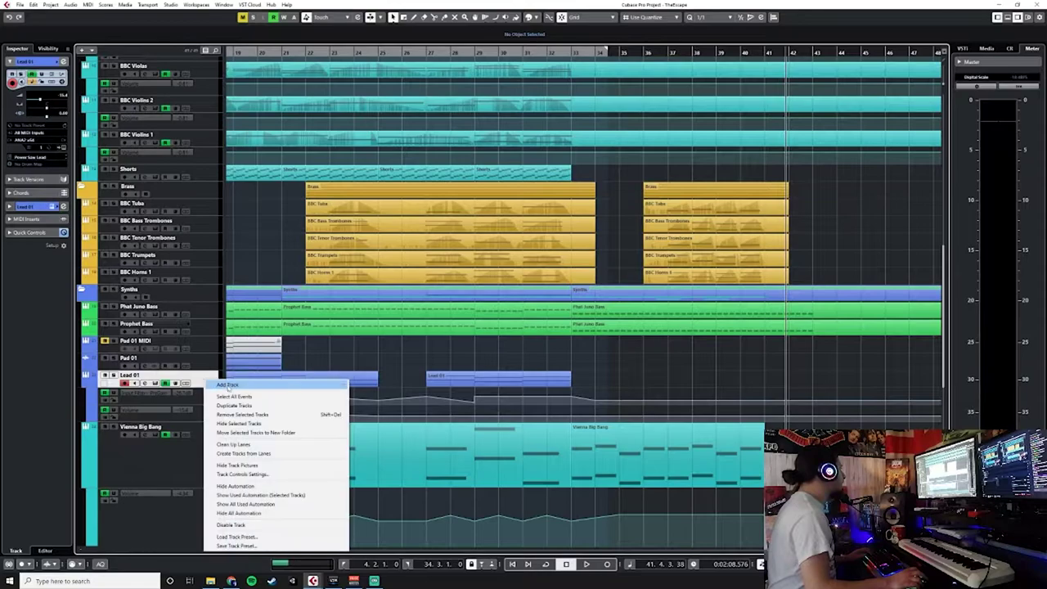
mouse_move(327, 384)
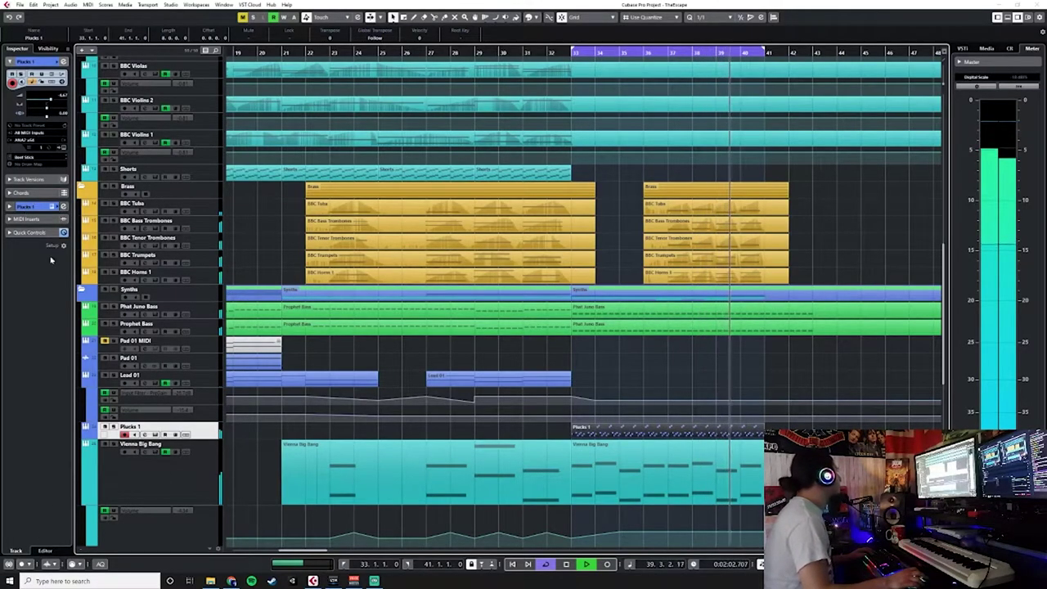
Display the channel EQ settings around Plucks 1 in the MixConsole, then close the mixer.
key(F3)
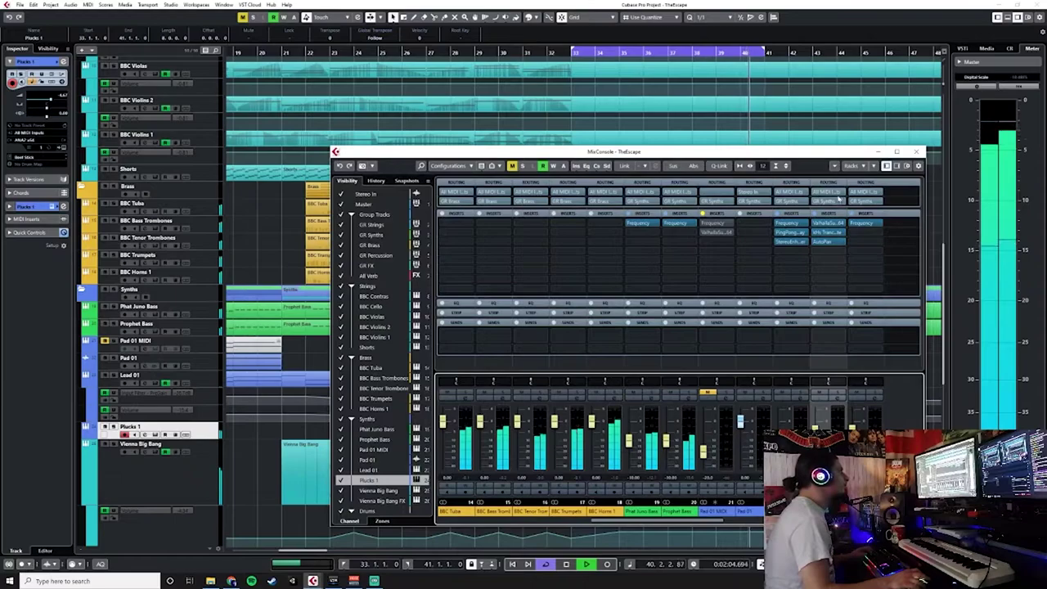
click(843, 304)
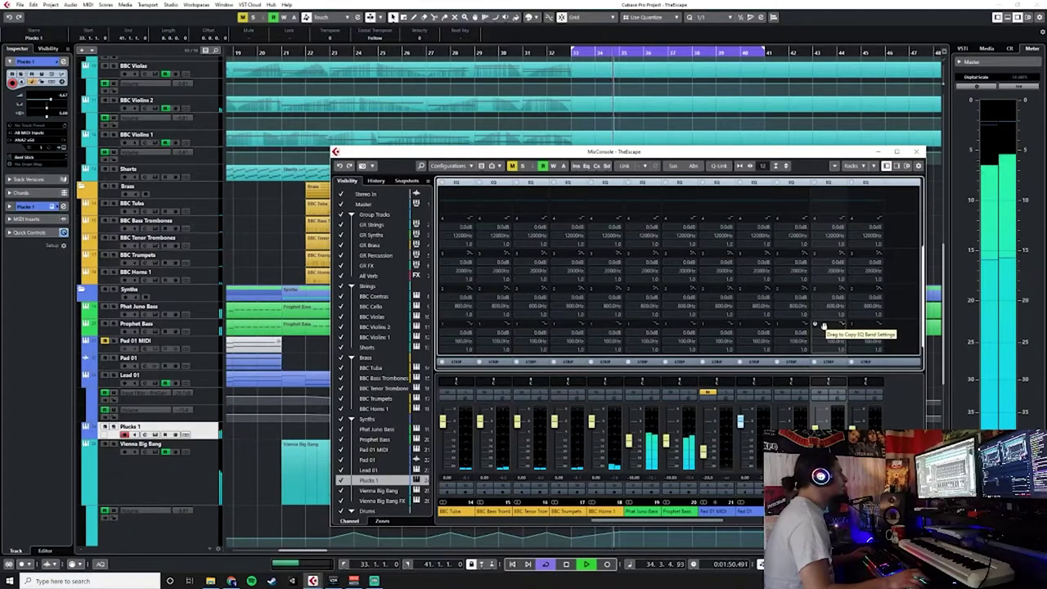
key(F3)
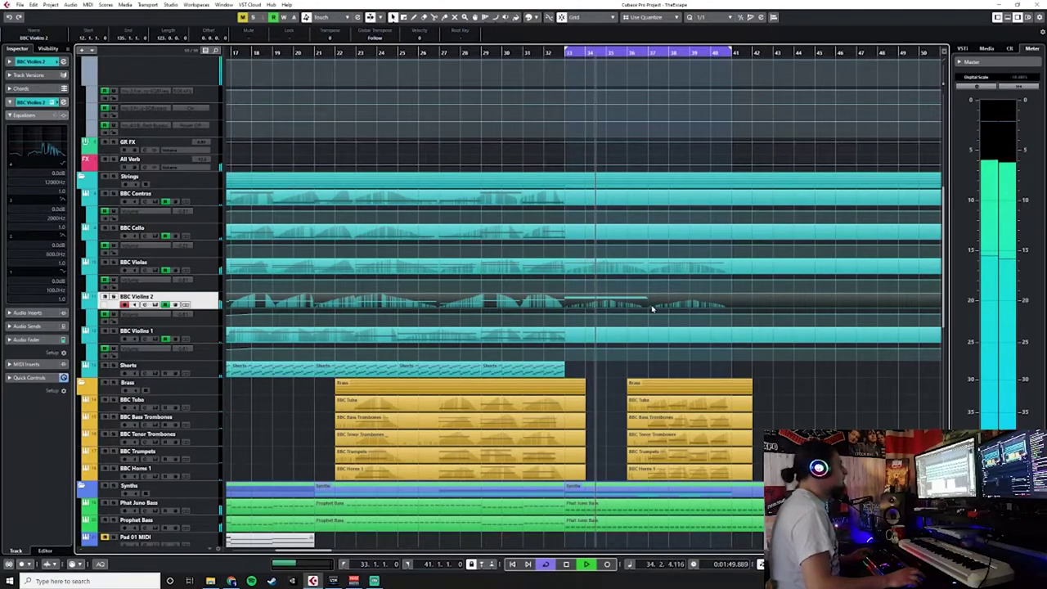
Place a volume automation point for BBC Violins 2 at bar 33.
scroll(652, 308, down, 3)
scroll(652, 308, up, 3)
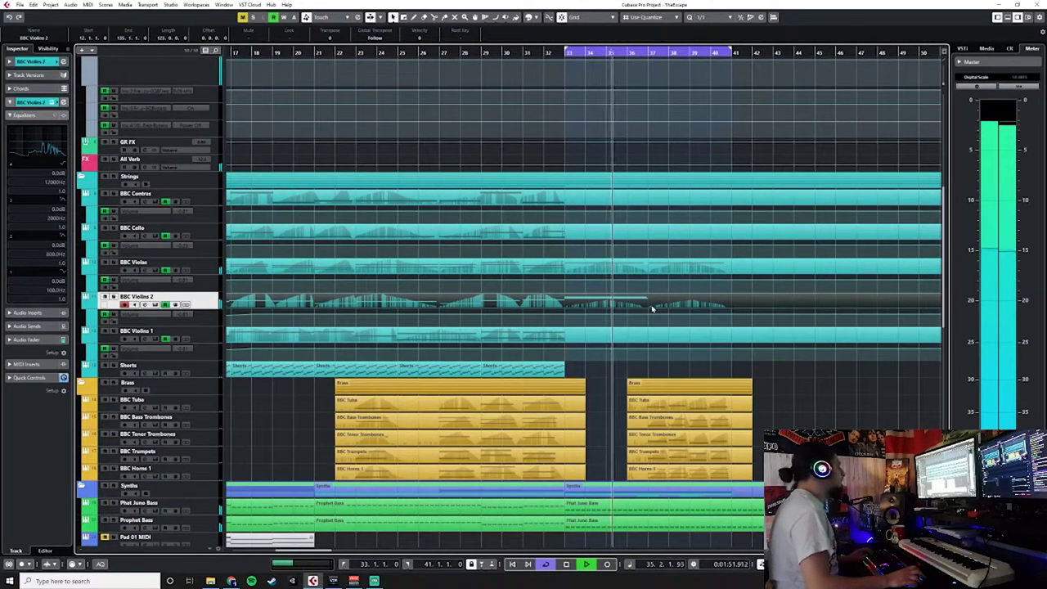
click(564, 316)
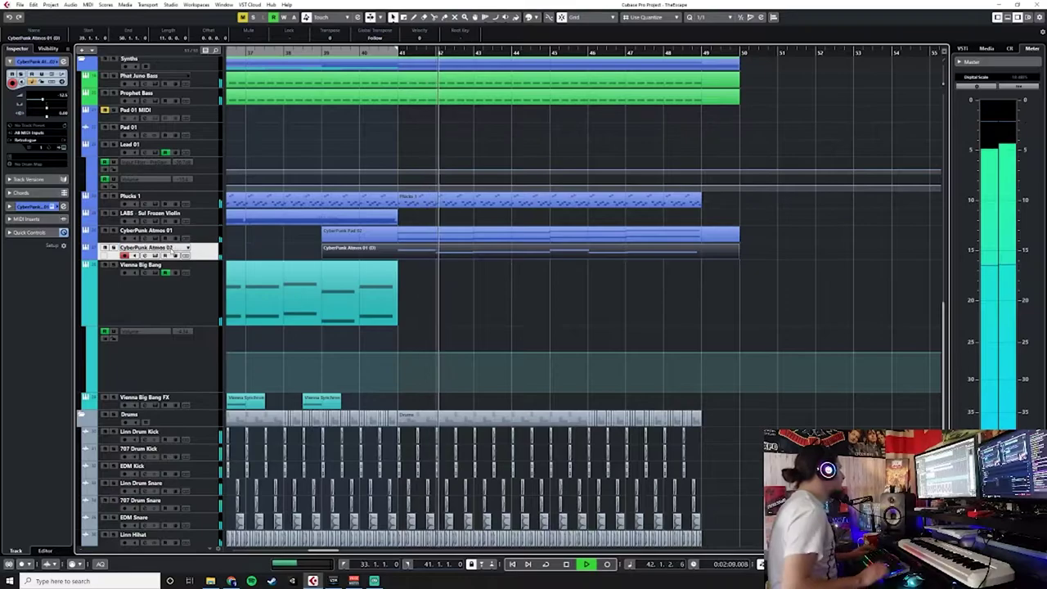
Set the CyberPunk Atmos 02 level to about -5.4 dB in the mixer and select the CyberPunk Atmos 01 track.
key(F3)
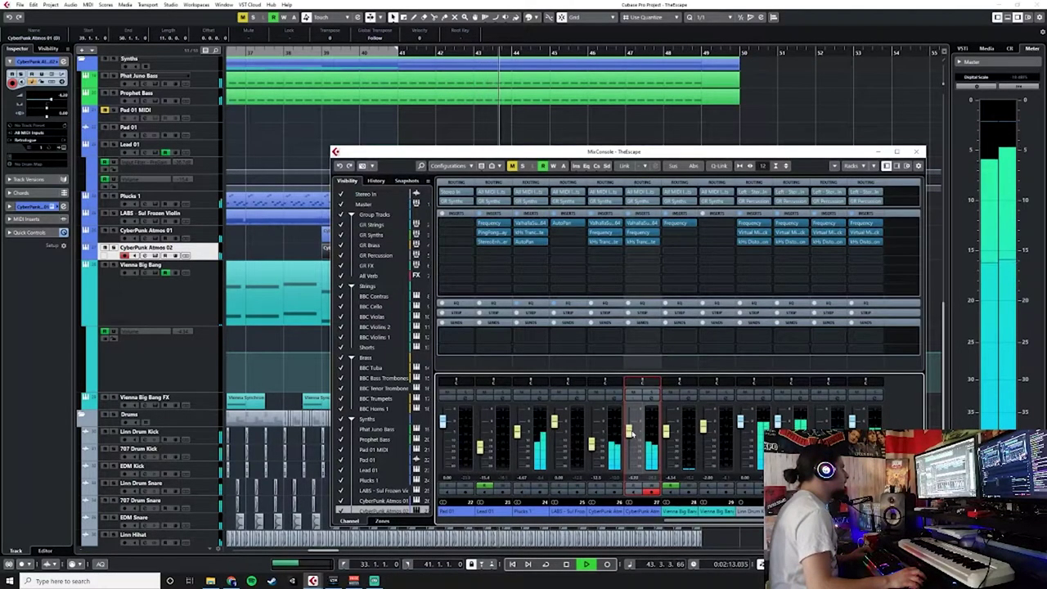
click(918, 152)
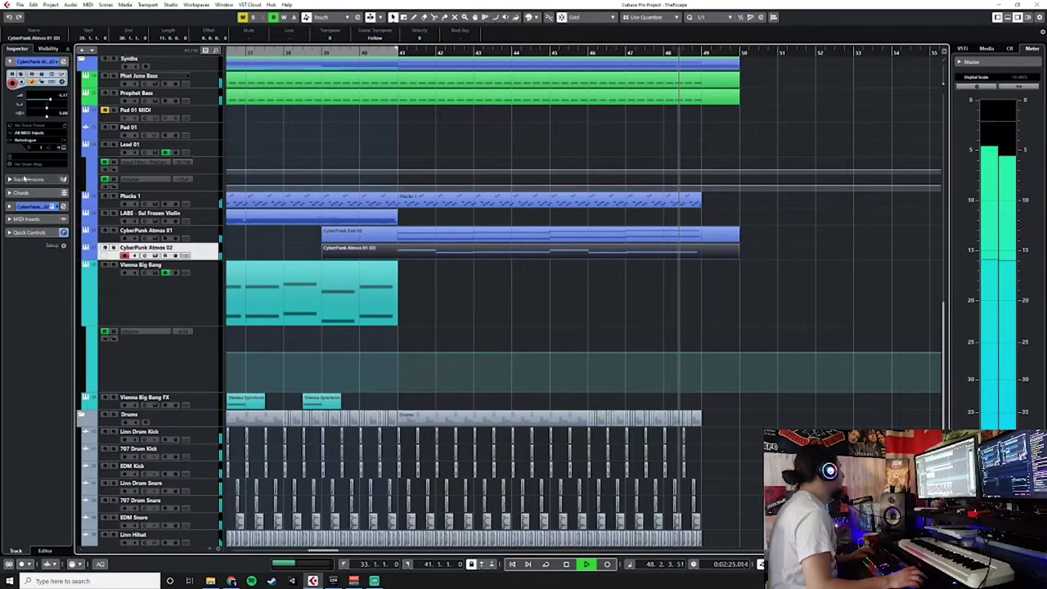
click(29, 65)
click(29, 65)
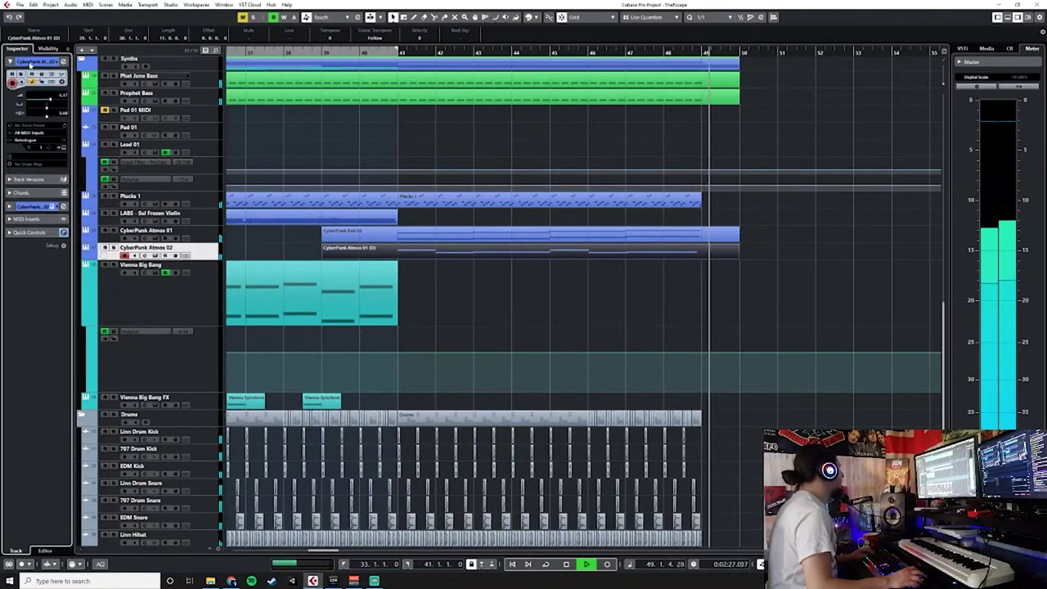
click(193, 238)
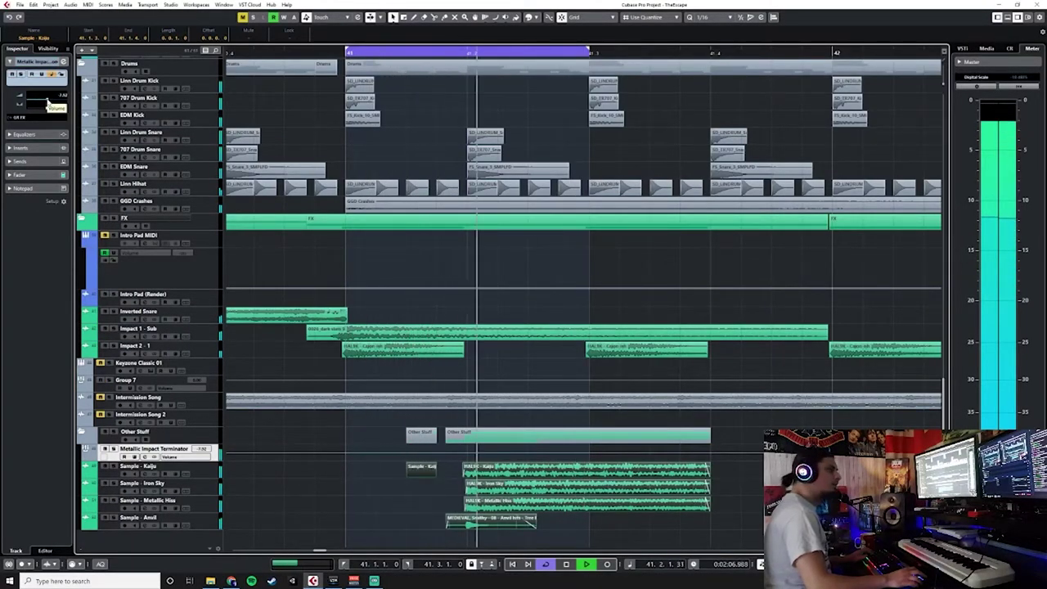
Audition Sample - Kaiju in the bar 41 loop, then stop playback and close the Pitch Shifter on Sample - Anvil.
key(space)
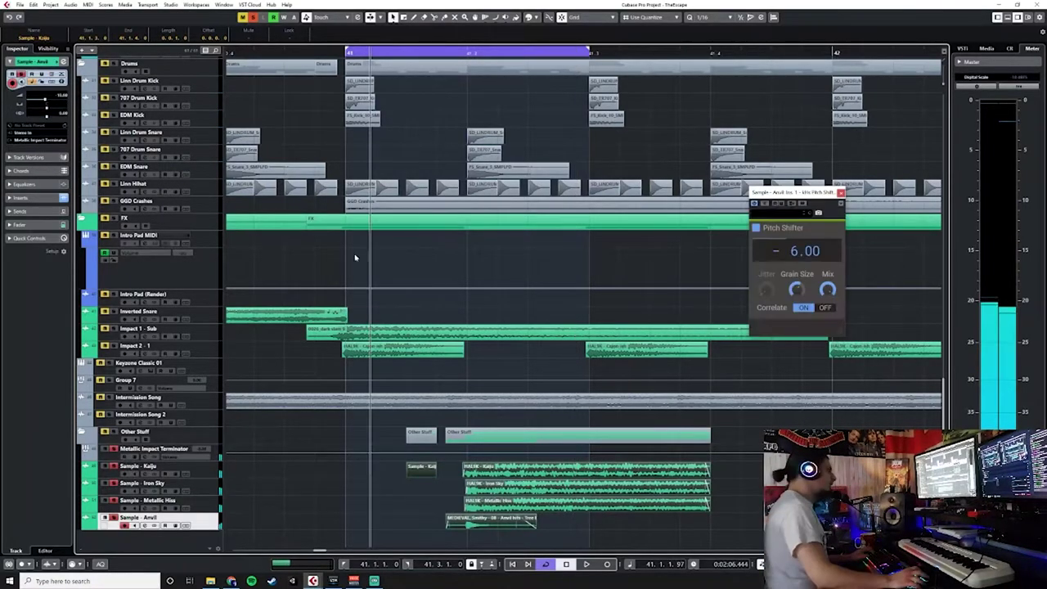
click(117, 477)
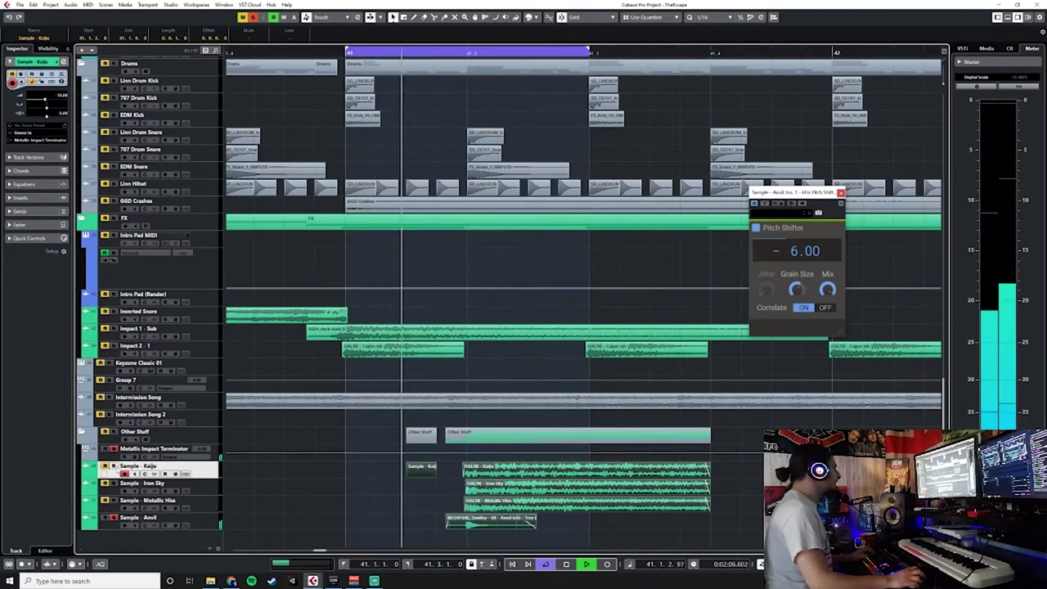
key(space)
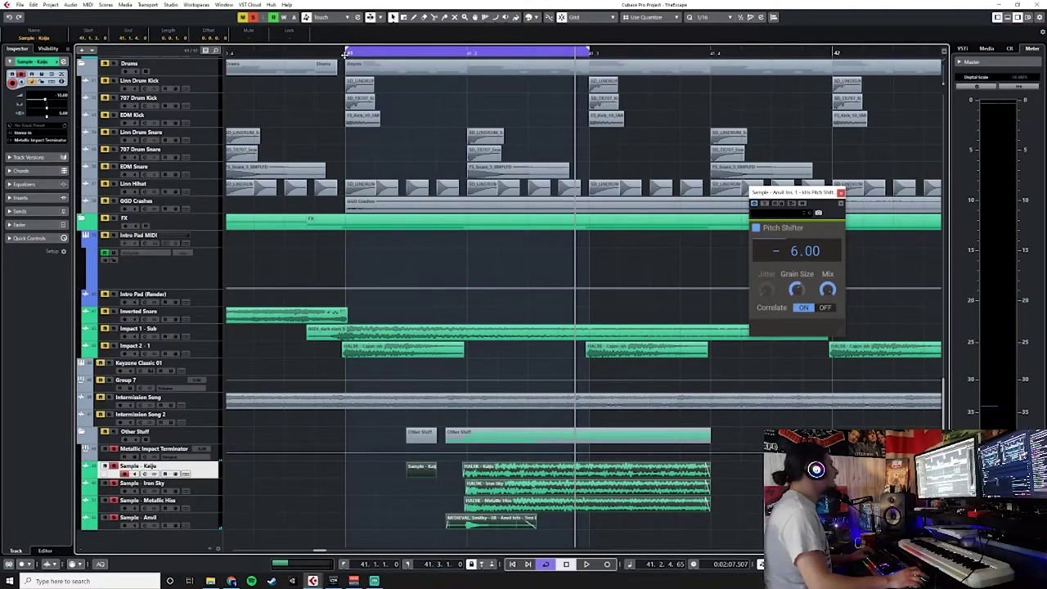
click(841, 193)
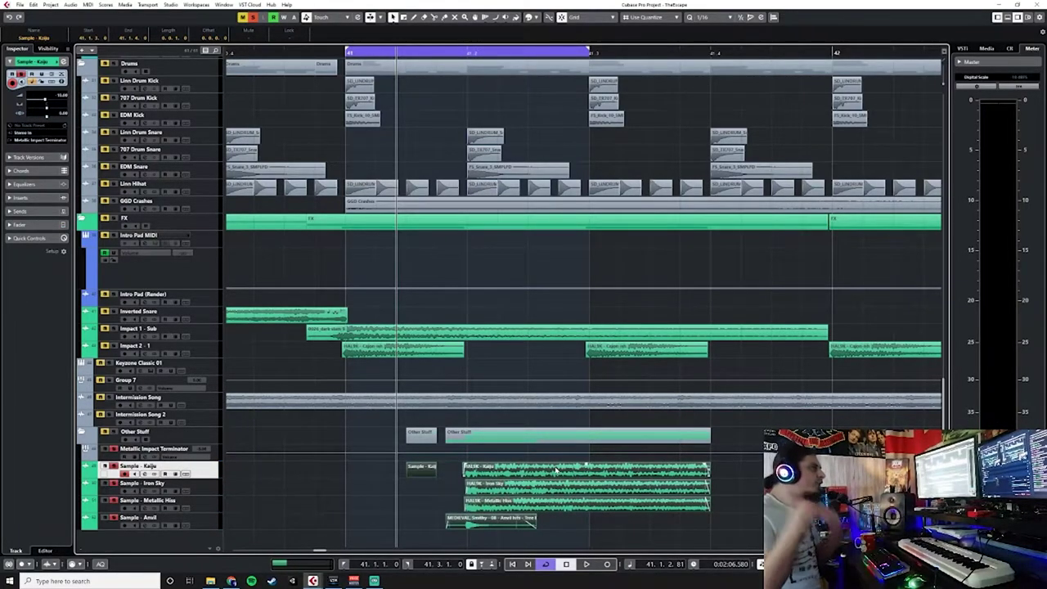
Nudge the Sample - Anvil event slightly later to line its hit up with the snare on beat 2 of bar 41.
click(307, 517)
scroll(560, 523, up, 5)
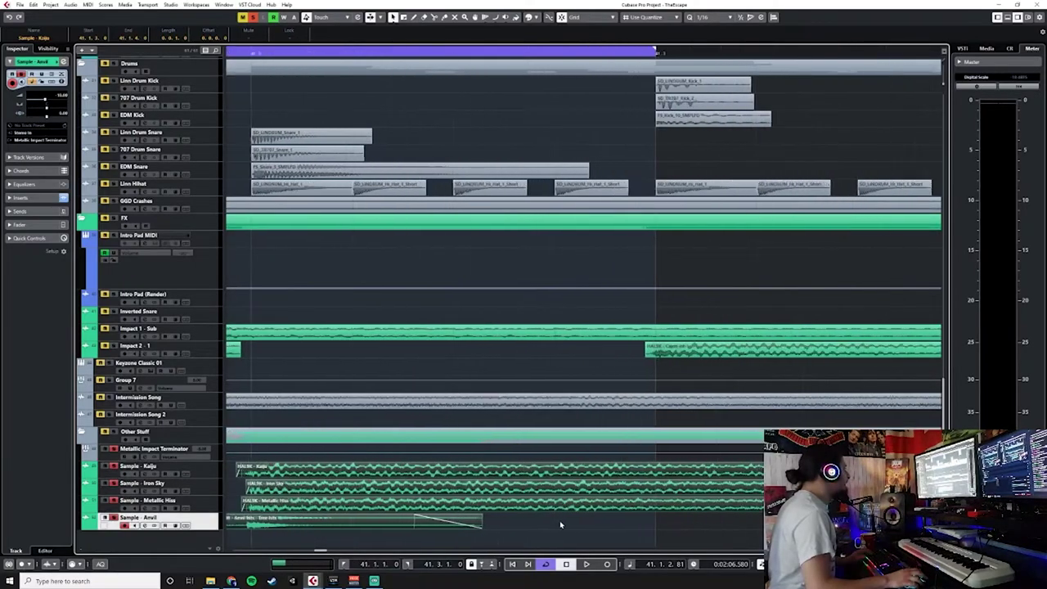
scroll(559, 524, left, 3)
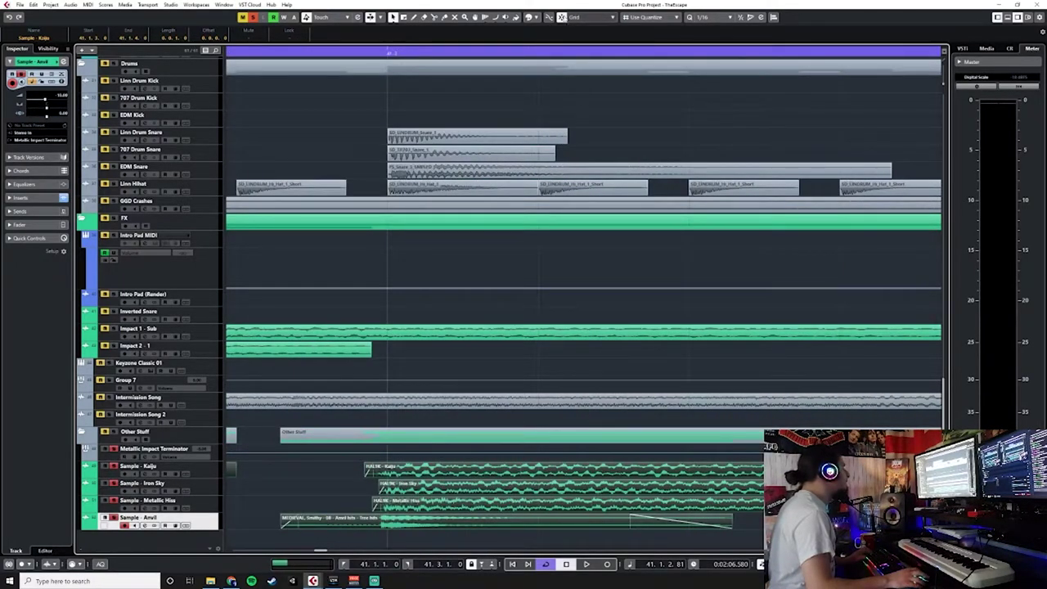
drag(401, 529, 401, 528)
scroll(469, 154, down, 5)
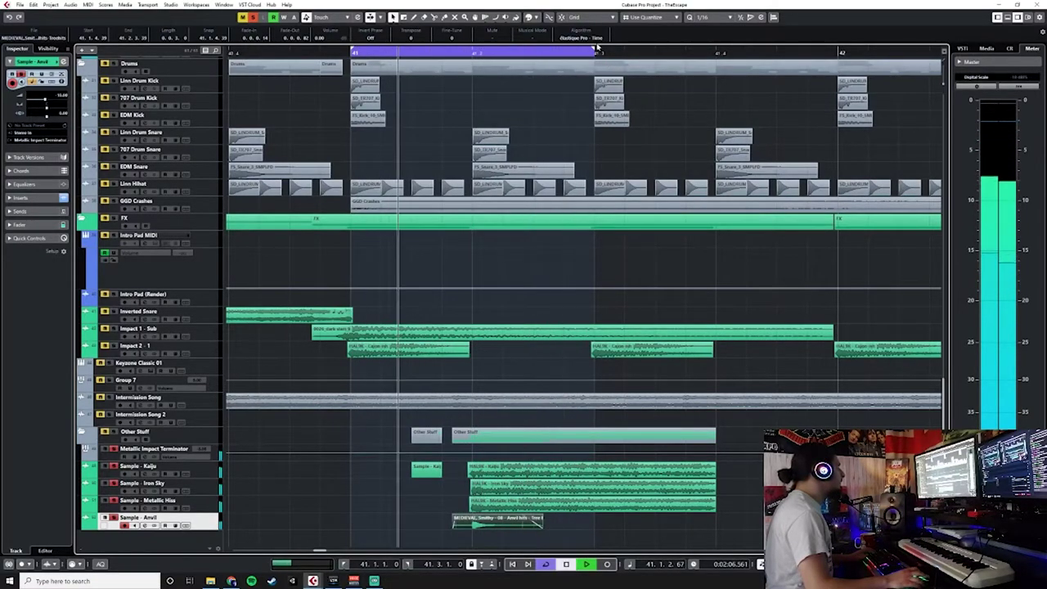
Lower the Impact 2 - 2 level to about -7.6 dB in the mixer, then close it and stop playback.
scroll(163, 244, up, 3)
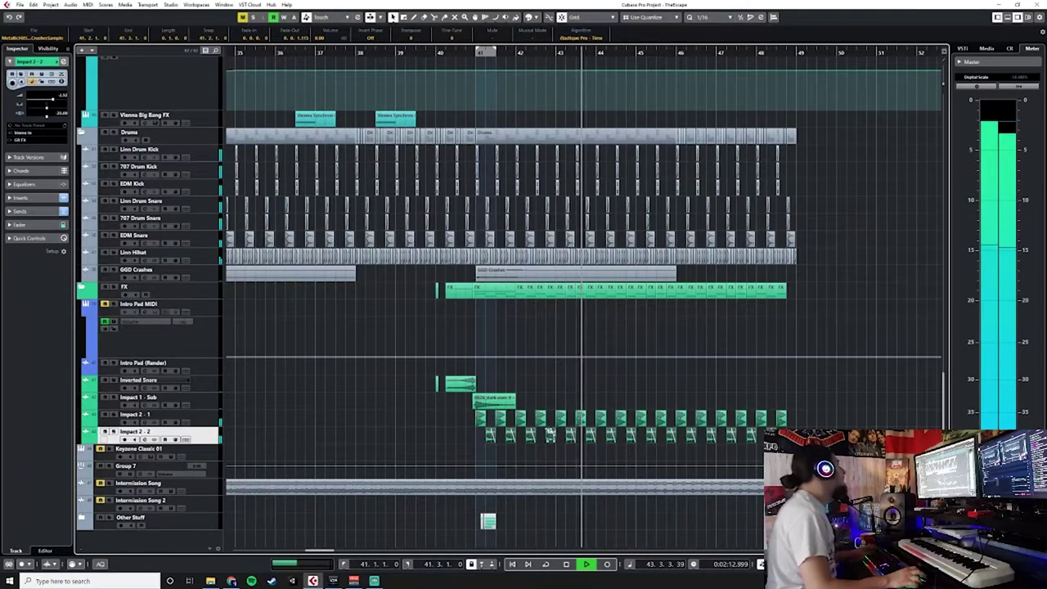
key(F3)
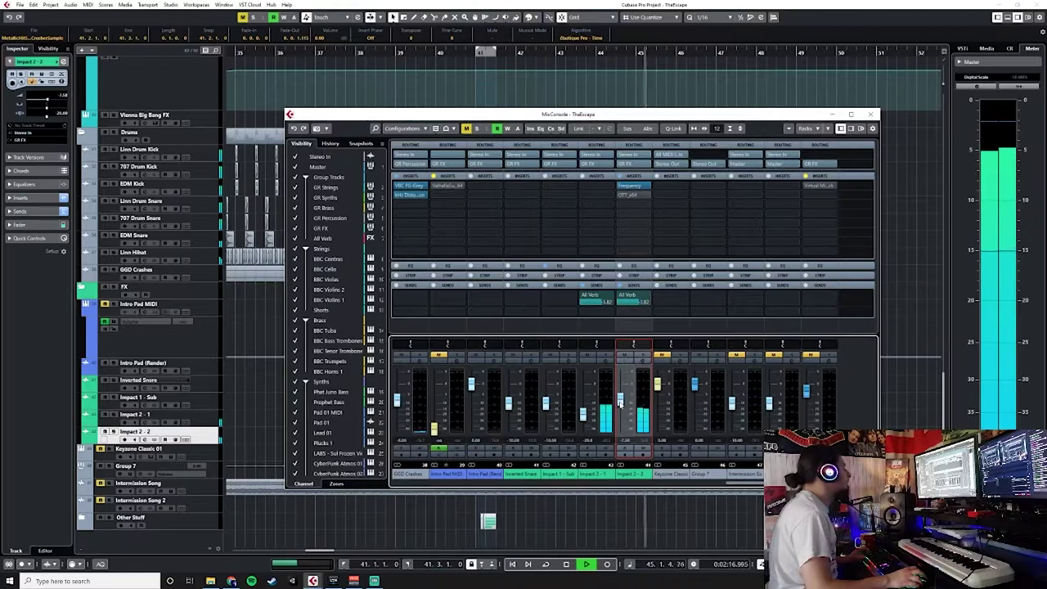
click(870, 114)
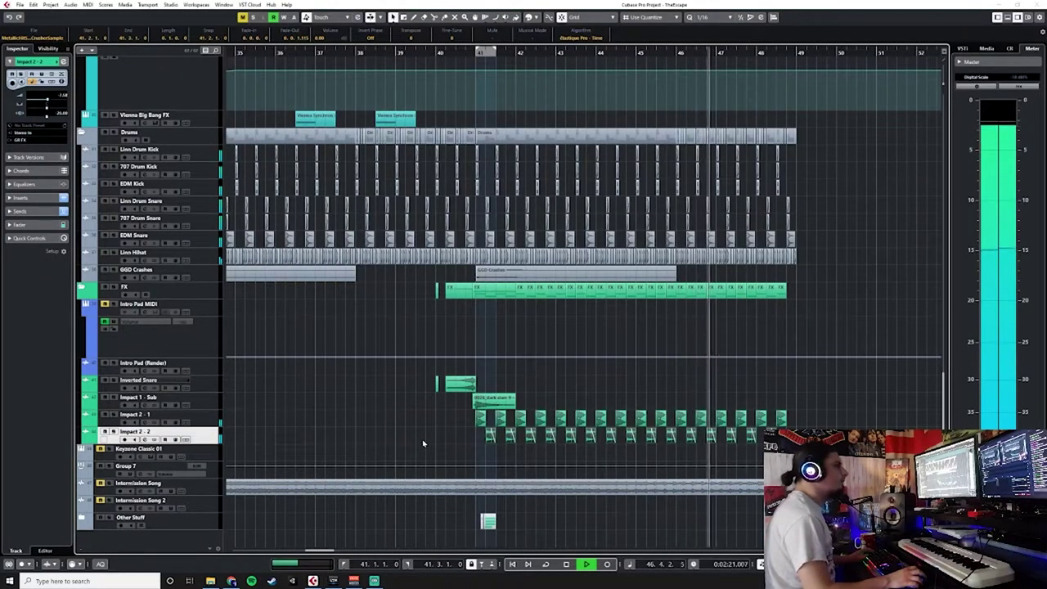
key(space)
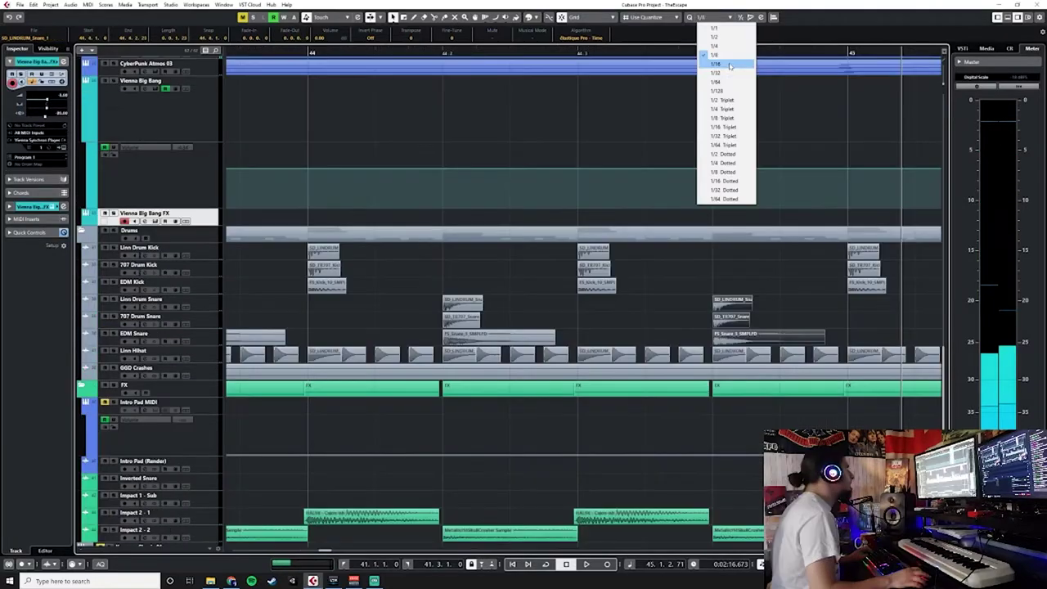
Set the quantize value to 1/16 and shift the selected snare hits on beat 4 of bar 44 about three sixteenths earlier.
click(727, 64)
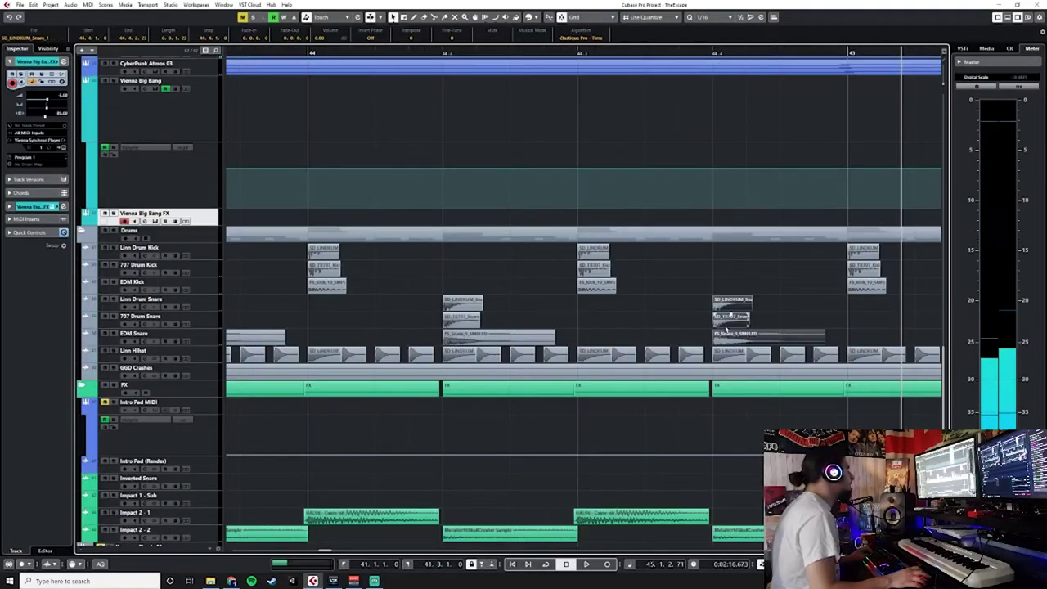
drag(723, 308, 615, 296)
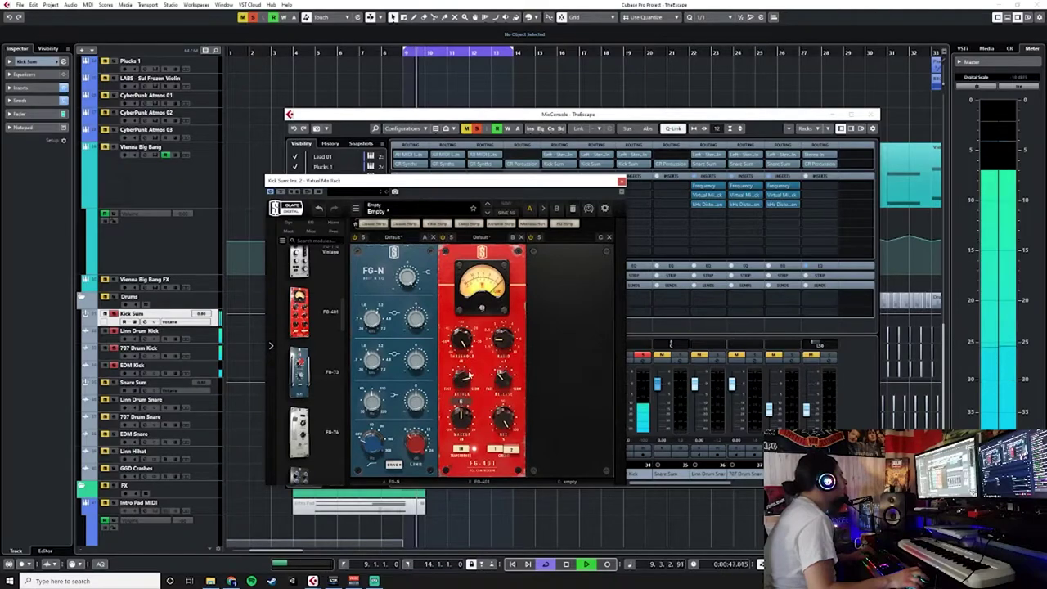
Adjust the FG-401 compressor threshold on Kick Sum and make band 1 of its Frequency EQ a Cut 24 filter with a slightly higher cutoff.
drag(463, 344, 462, 358)
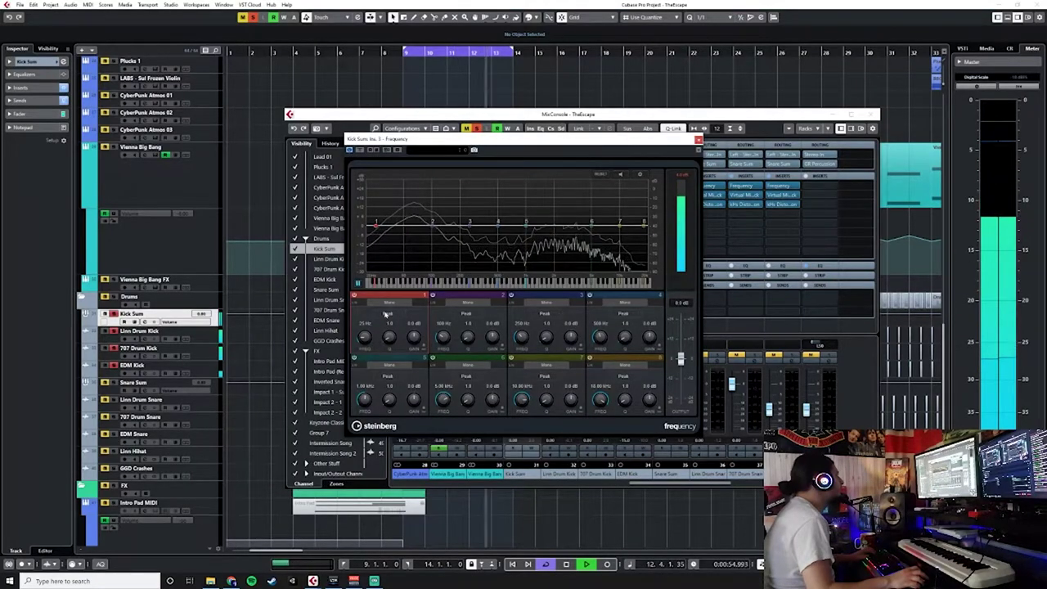
click(387, 313)
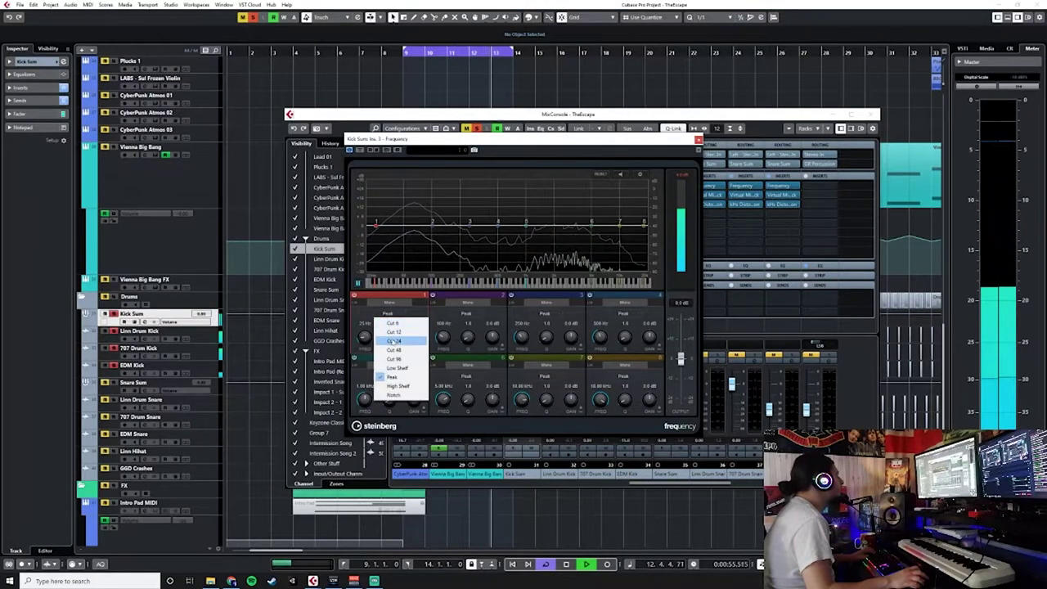
click(395, 332)
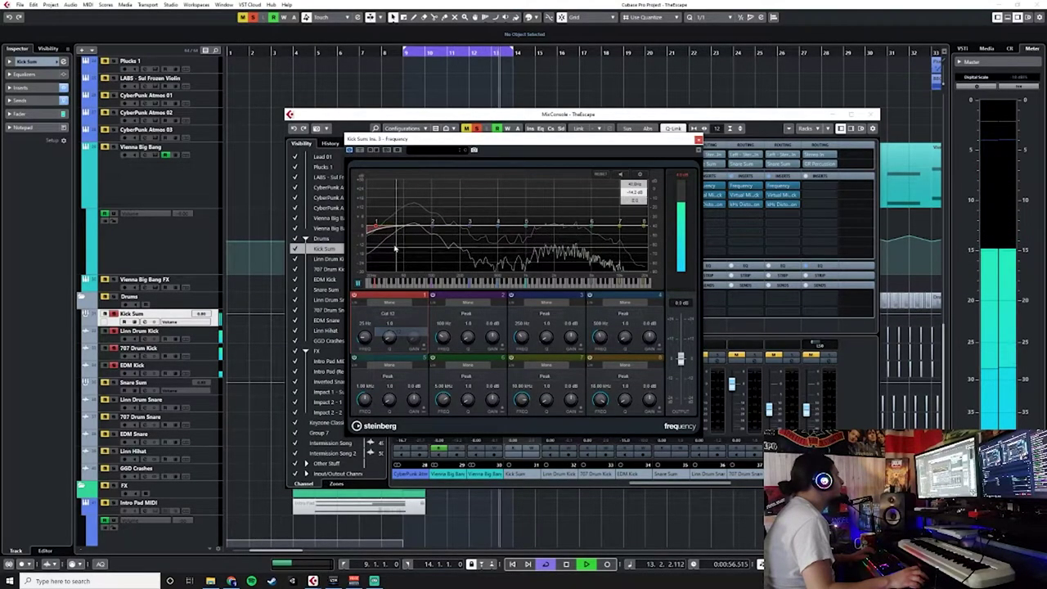
click(390, 314)
click(395, 341)
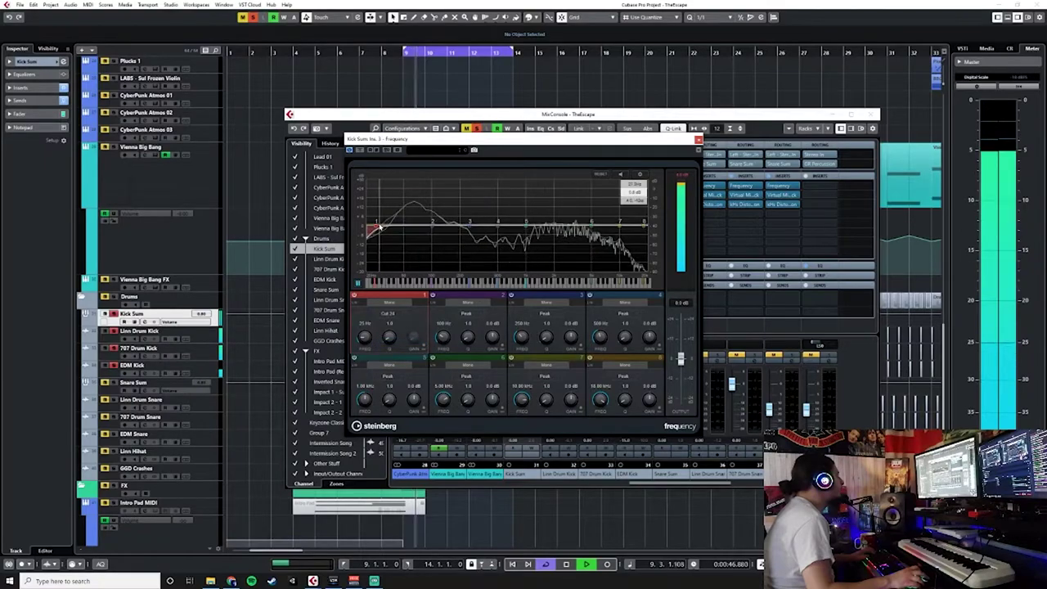
drag(388, 232, 395, 232)
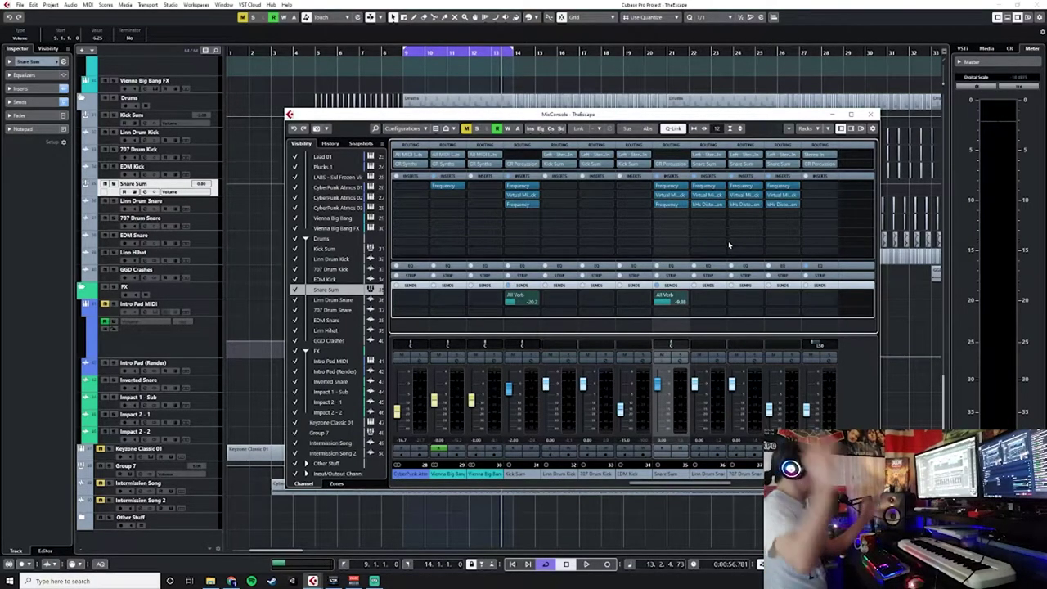
Open the first Frequency EQ on Snare Sum and slightly lower the cutoff of its Cut 12 high-end band.
click(668, 185)
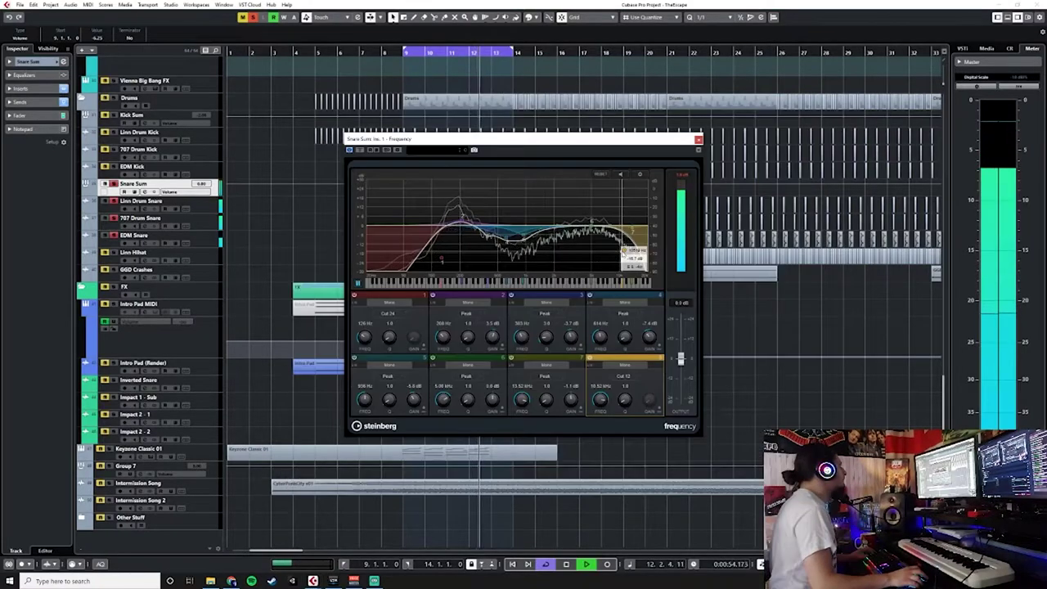
drag(615, 254, 607, 252)
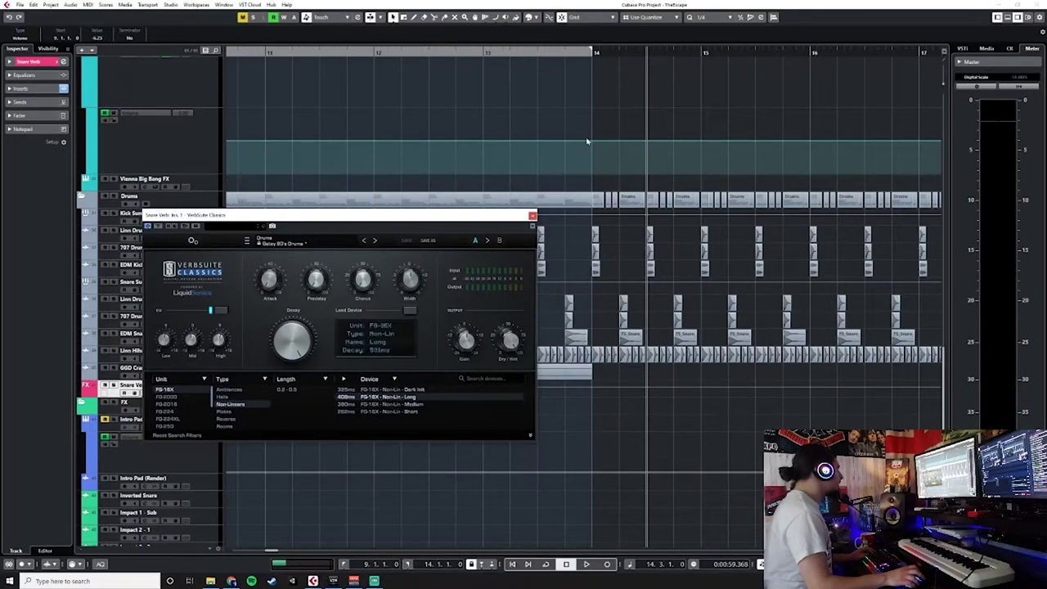
Close the VerbSuite Classics reverb window and open the insert list of the Snare Verb track.
click(533, 216)
ctrl+scroll(534, 133, down, 3)
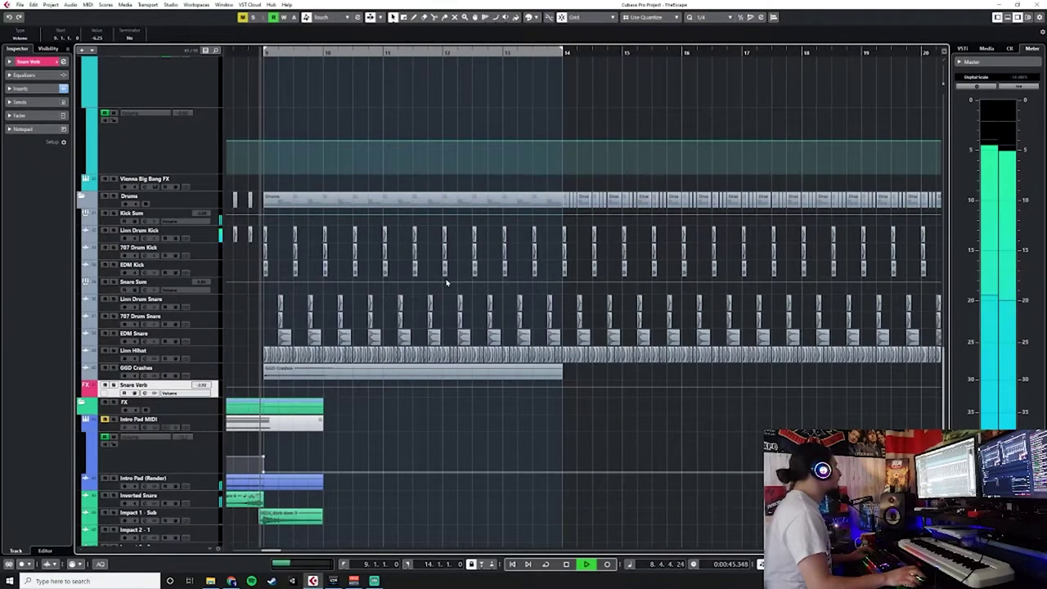
click(21, 88)
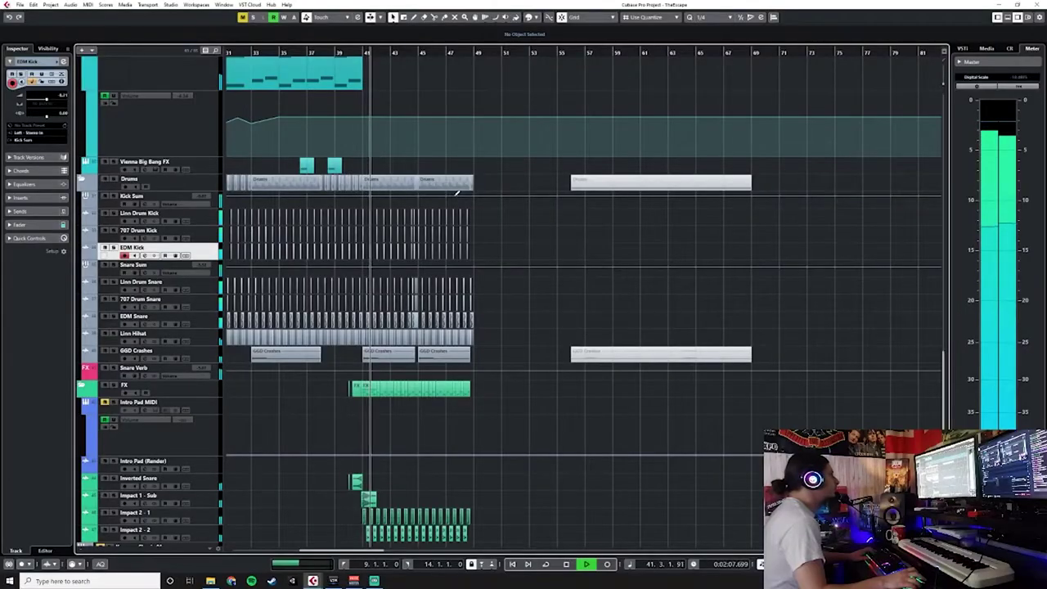
Reposition the project cursor just before bar 41, at the start of the impact effects.
scroll(411, 353, down, 3)
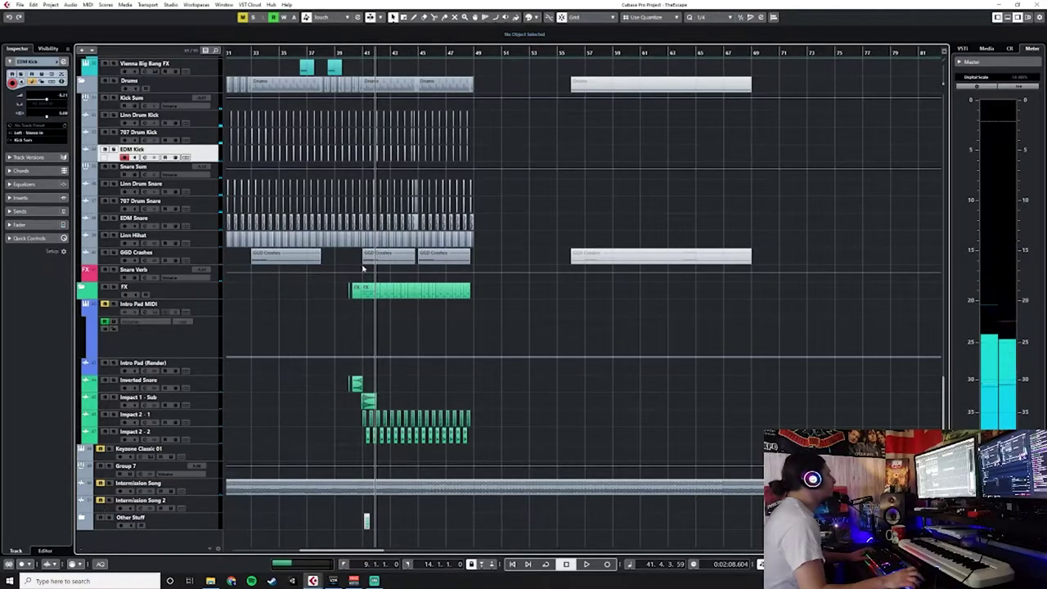
click(358, 53)
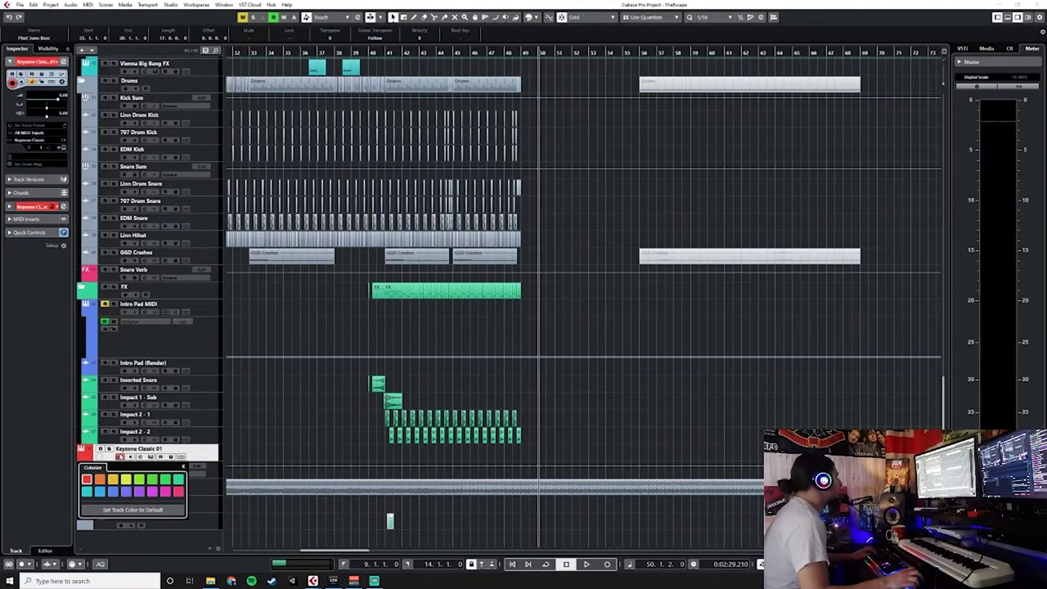
Rename the Keyzone Classic 01 track to Piano and check its channel in the mixer.
double_click(138, 449)
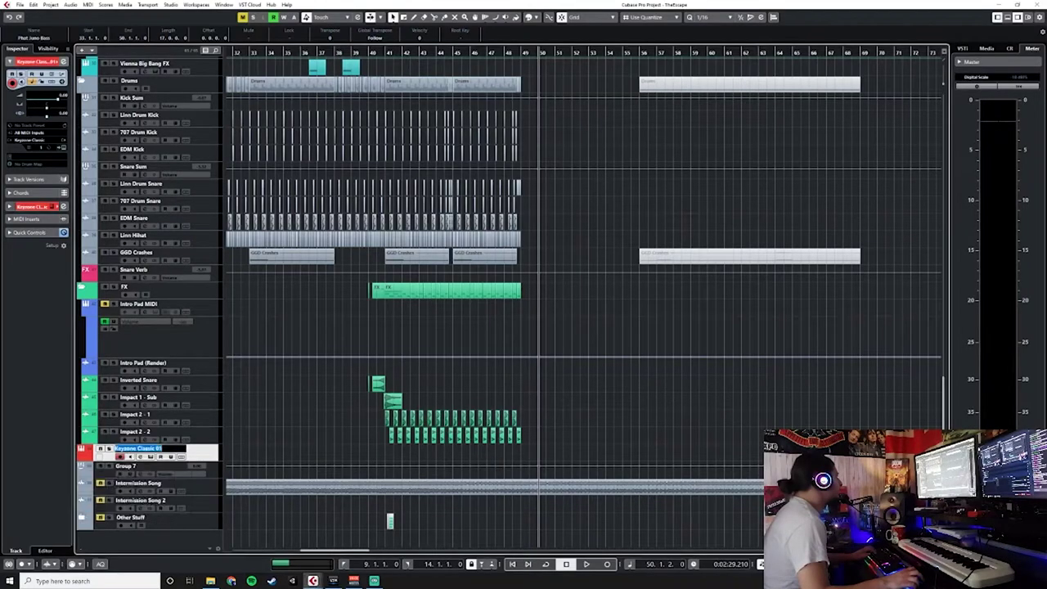
text(Piano)
key(Return)
key(F3)
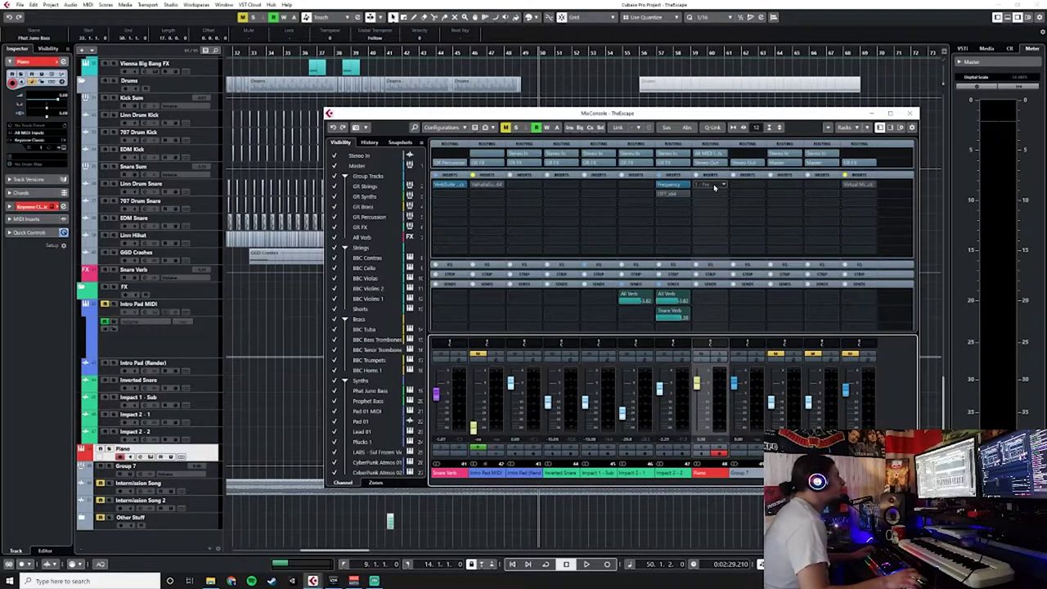
key(F3)
double_click(137, 449)
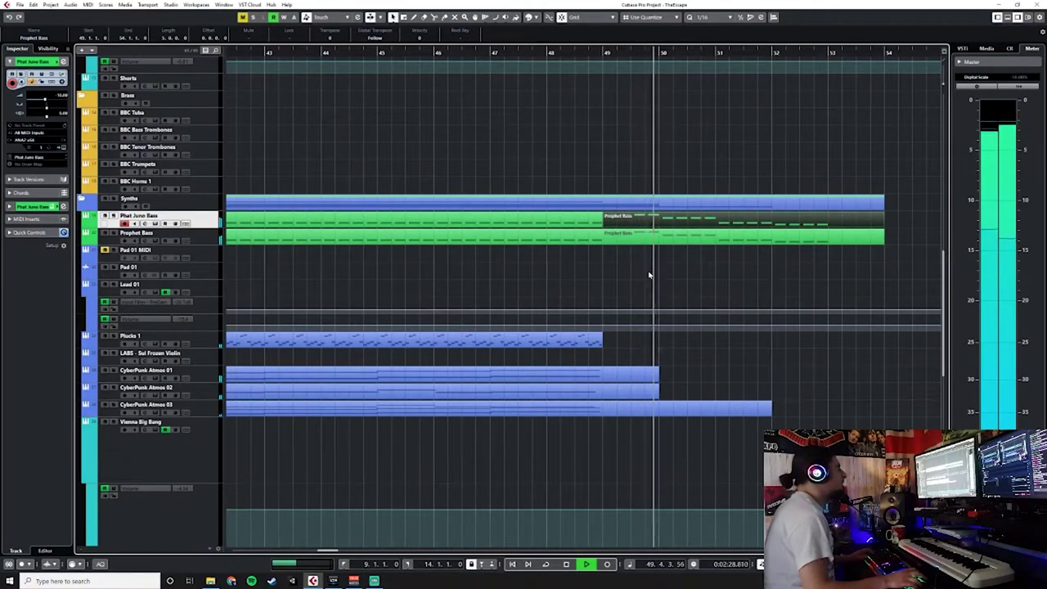
Select the BBC Cello modulation curve between bars 49 and 57 and shift it slightly earlier.
scroll(648, 275, down, 3)
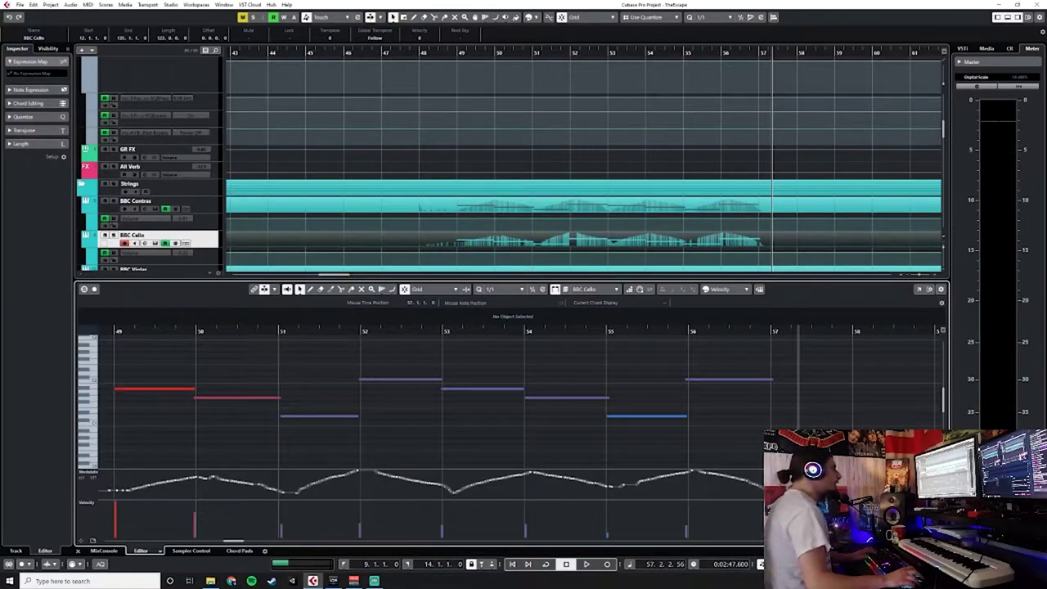
drag(777, 484, 106, 556)
drag(428, 489, 392, 494)
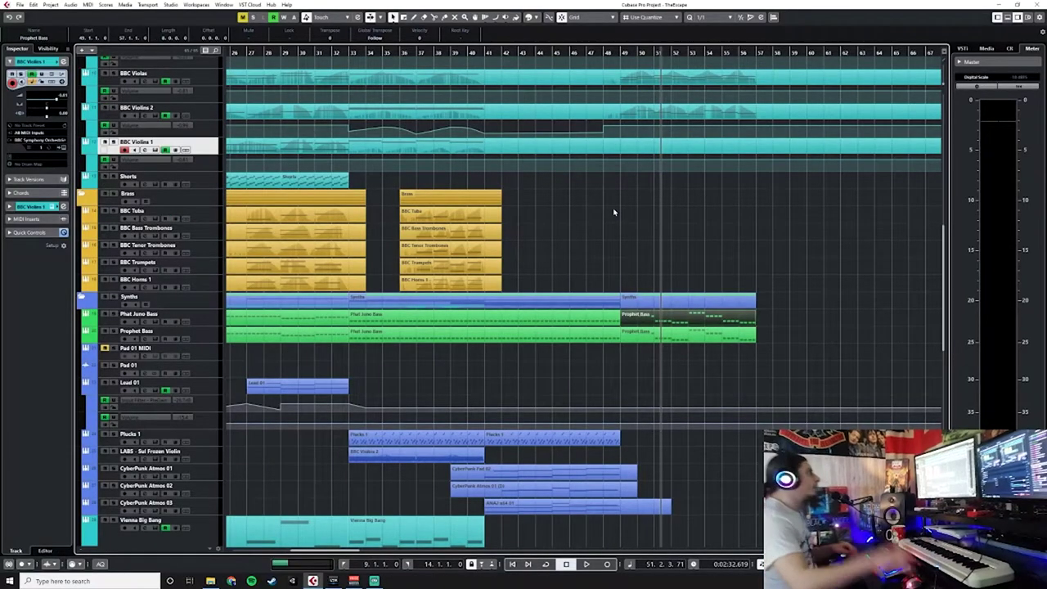
Place the project cursor at about bar 48 and review the brass and Vienna Big Bang parts around bars 48 to 57.
scroll(614, 209, up, 3)
click(603, 55)
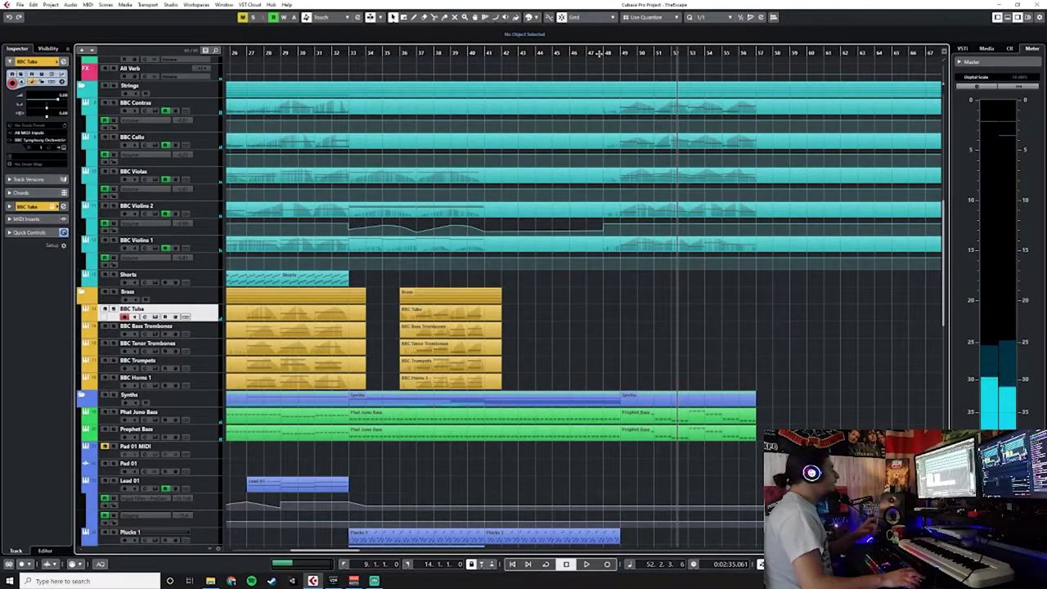
click(602, 52)
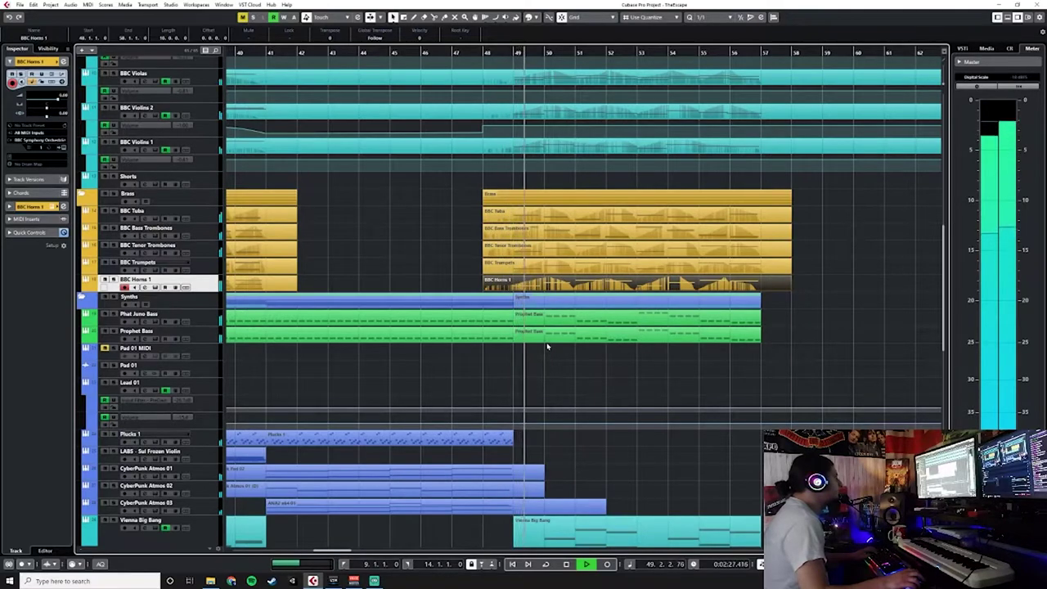
scroll(547, 348, down, 4)
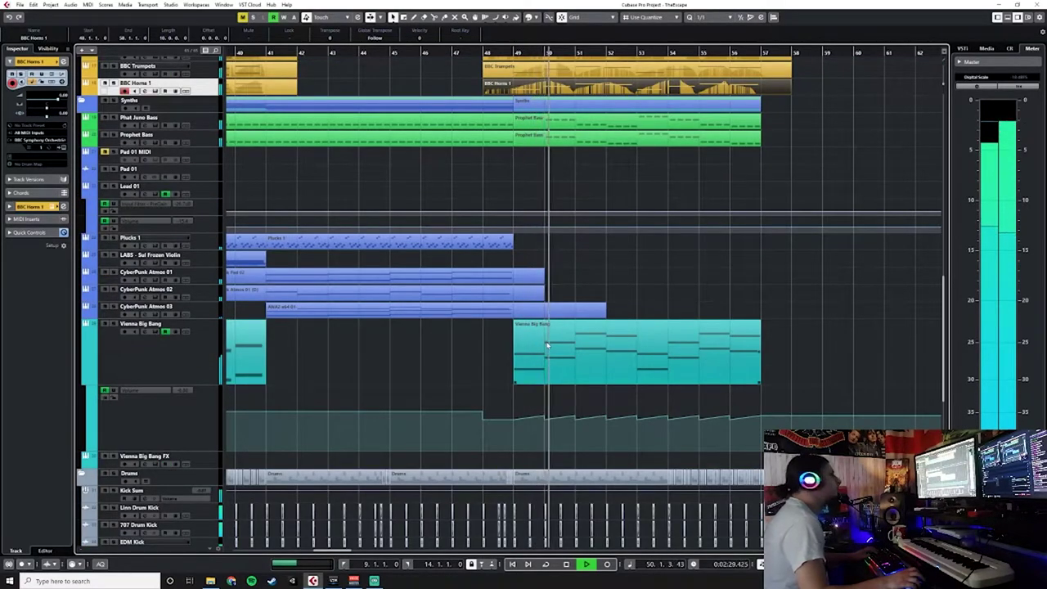
scroll(548, 344, up, 2)
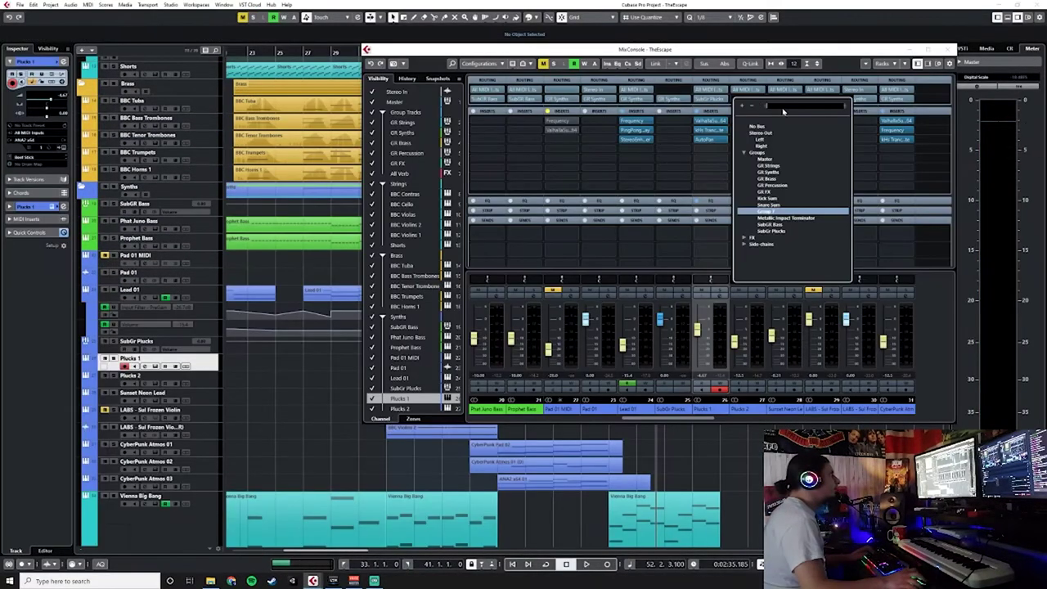
Route the plucks channel's output to the SubGr Plucks group and move the Plucks 1 Valhalla insert onto that group.
text(pluck)
key(Return)
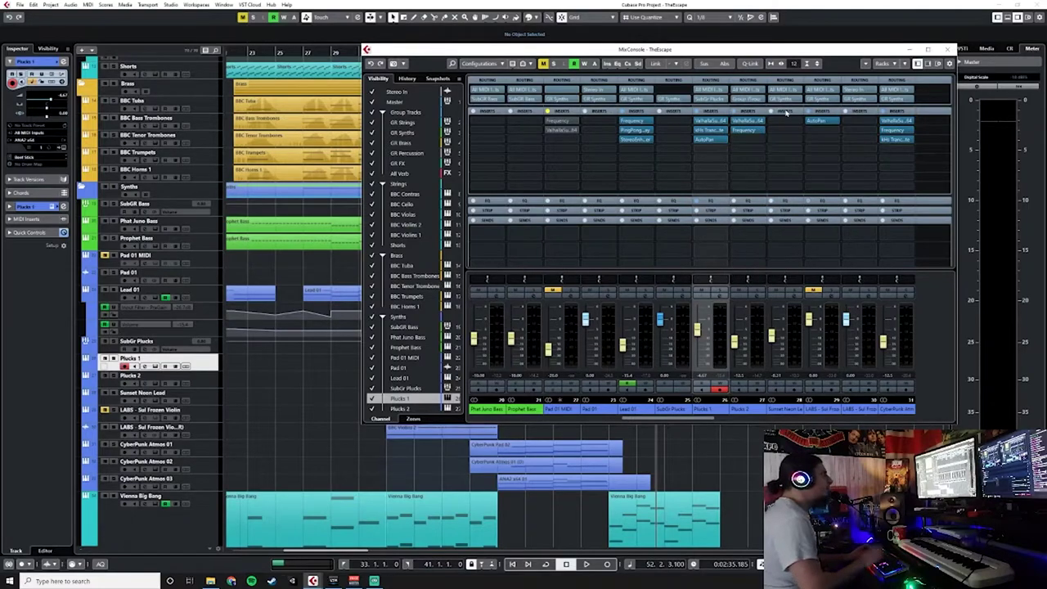
drag(717, 123, 679, 140)
Remove the Valhalla and Frequency inserts from the Plucks 2 channel.
click(764, 122)
click(756, 139)
click(762, 131)
click(758, 147)
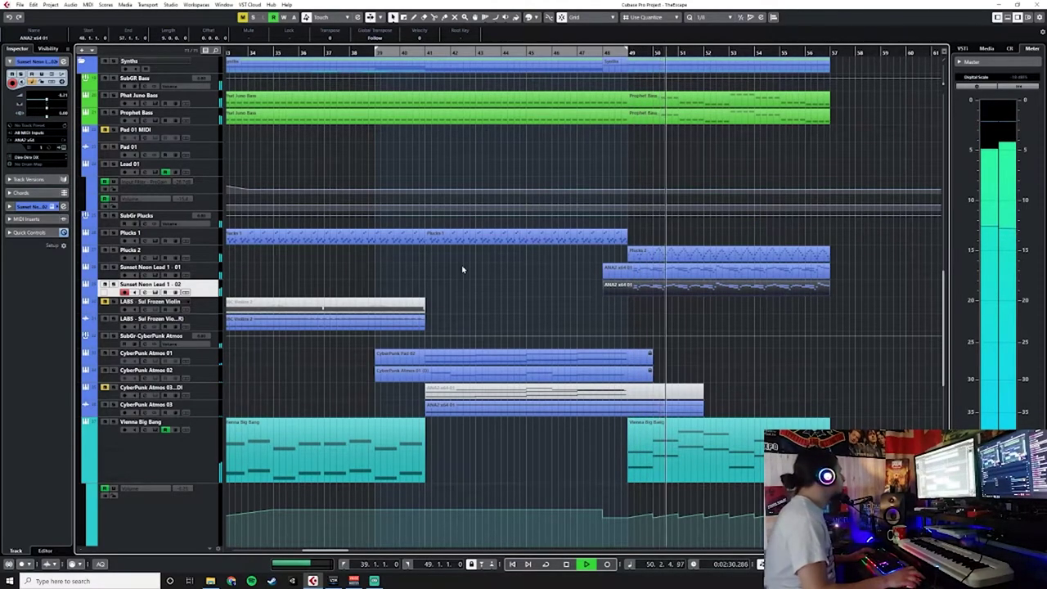
Show the volume automation lane of the BBC Horns 1 track.
click(209, 258)
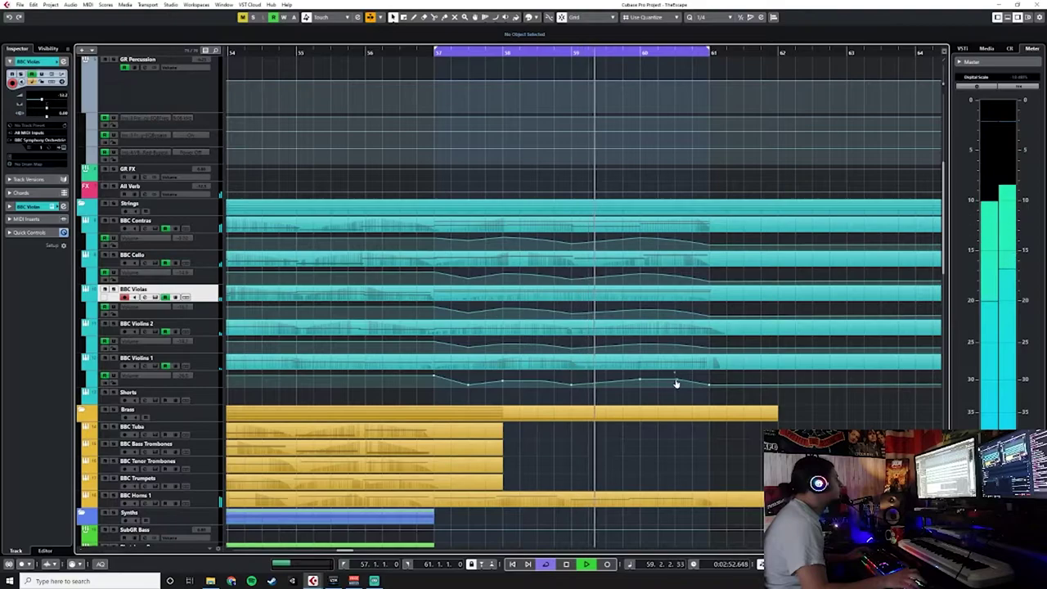
scroll(85, 407, down, 3)
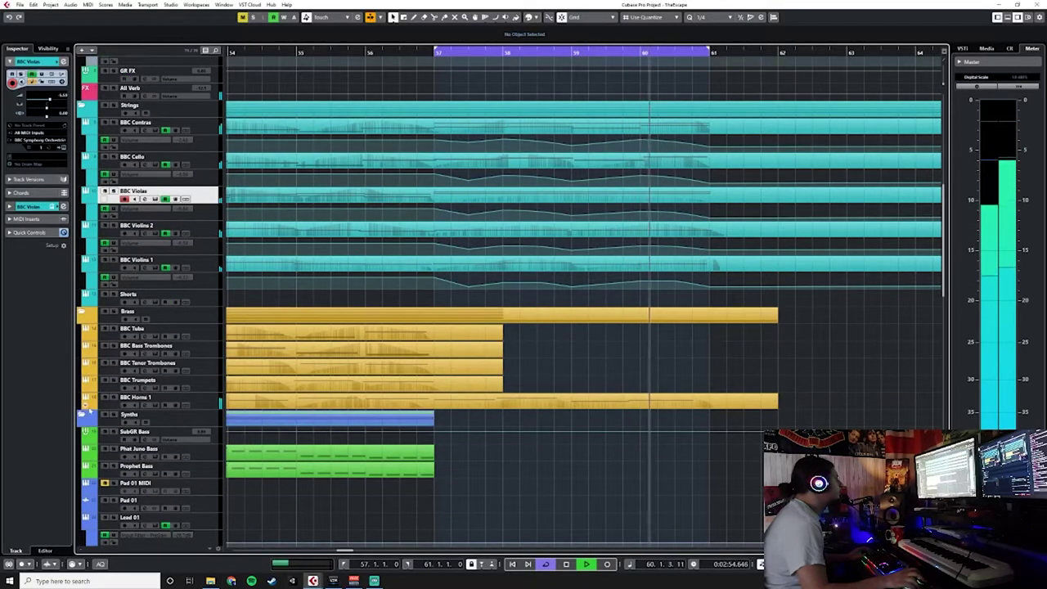
click(85, 406)
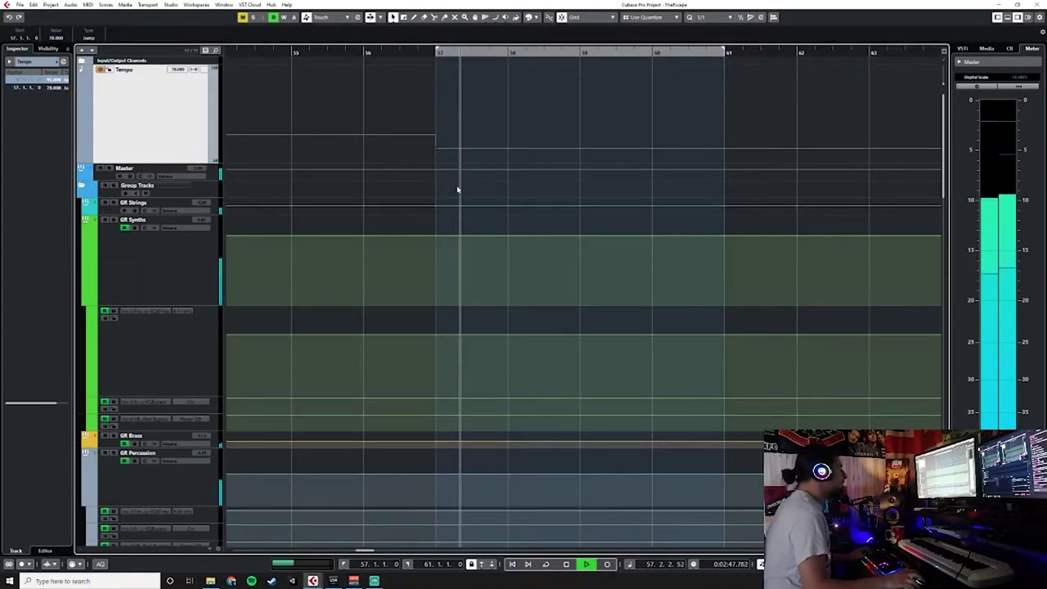
scroll(457, 190, down, 5)
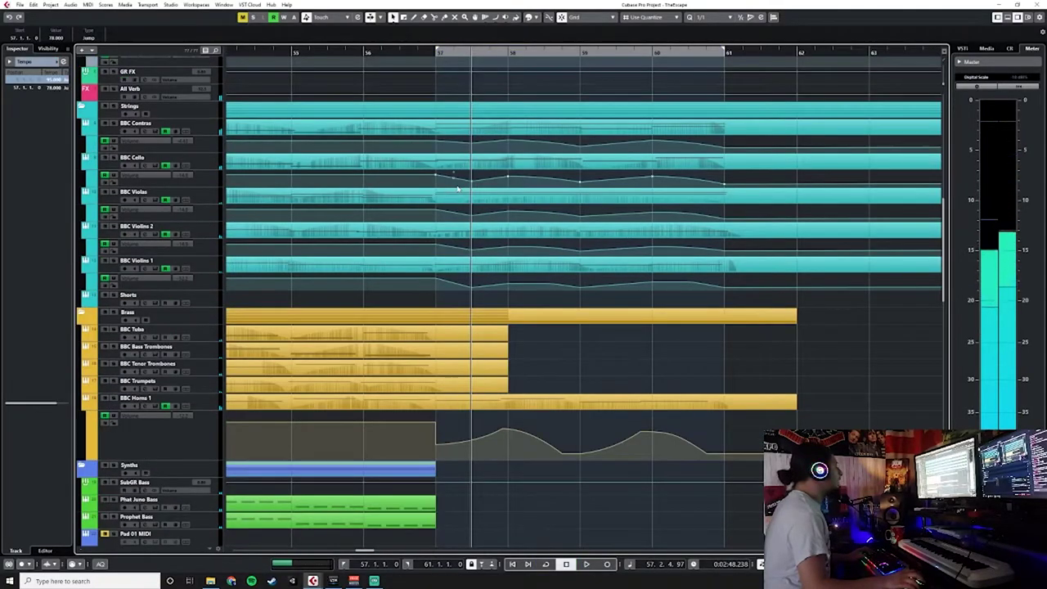
scroll(458, 190, up, 3)
scroll(516, 265, down, 3)
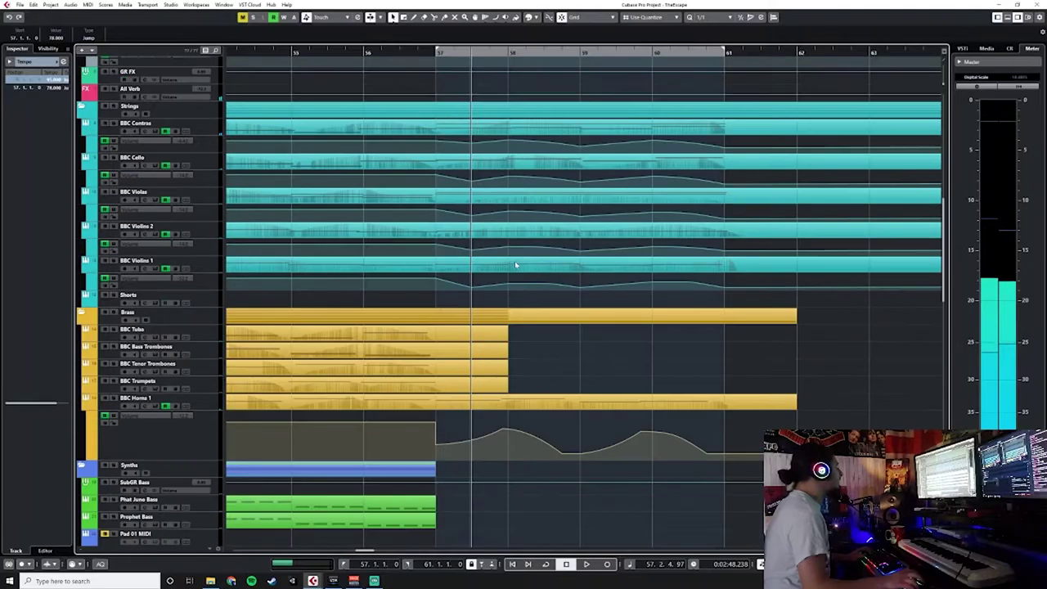
scroll(514, 263, up, 3)
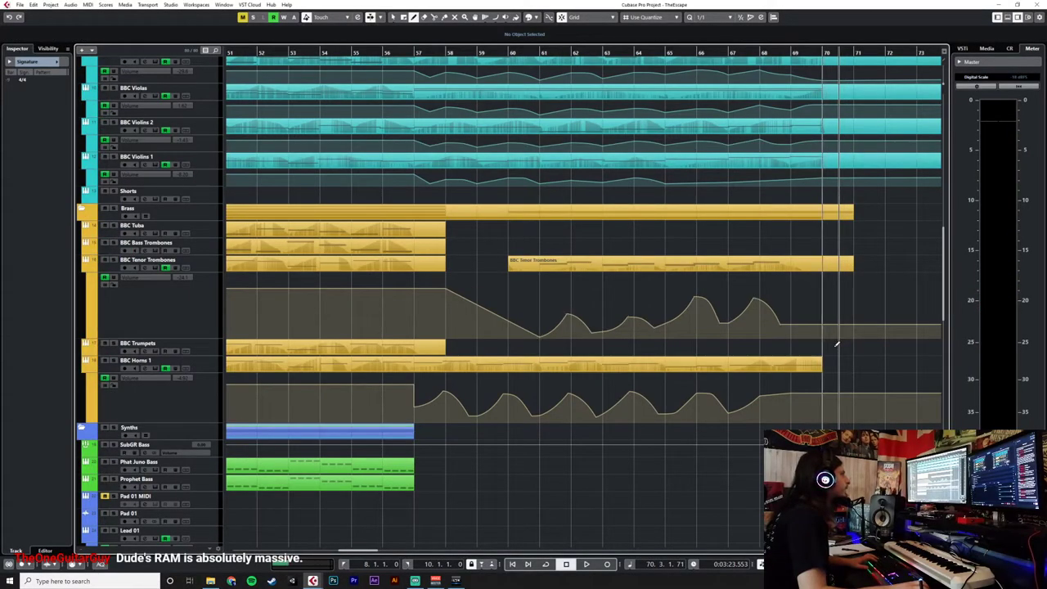
Add a 2/4 time signature change at bar 70 and another signature event at bar 71 on the Signature track.
scroll(835, 343, up, 10)
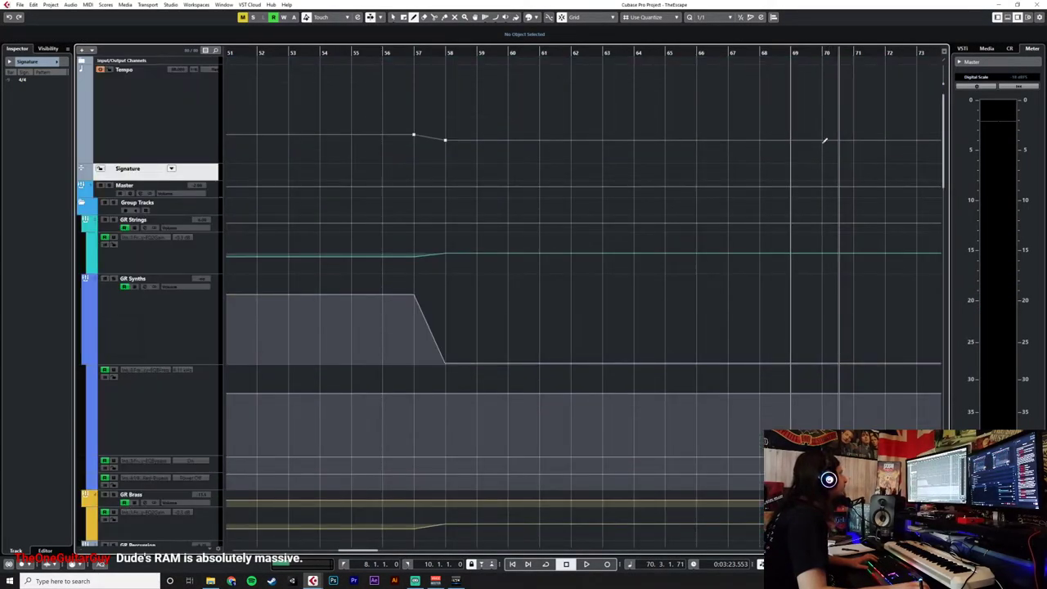
click(830, 168)
key(1)
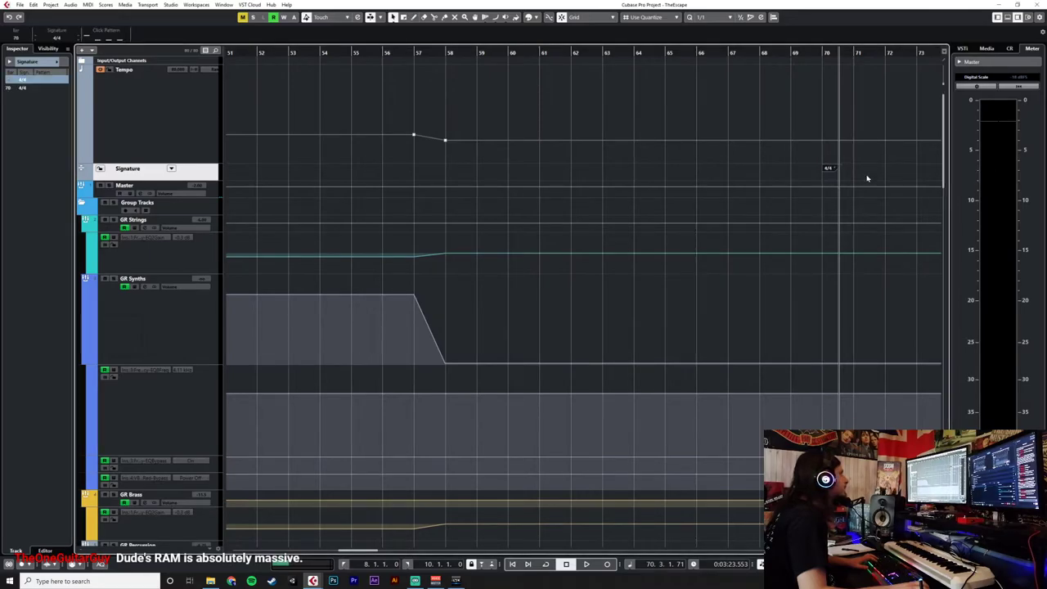
click(829, 169)
text(2/4)
key(Return)
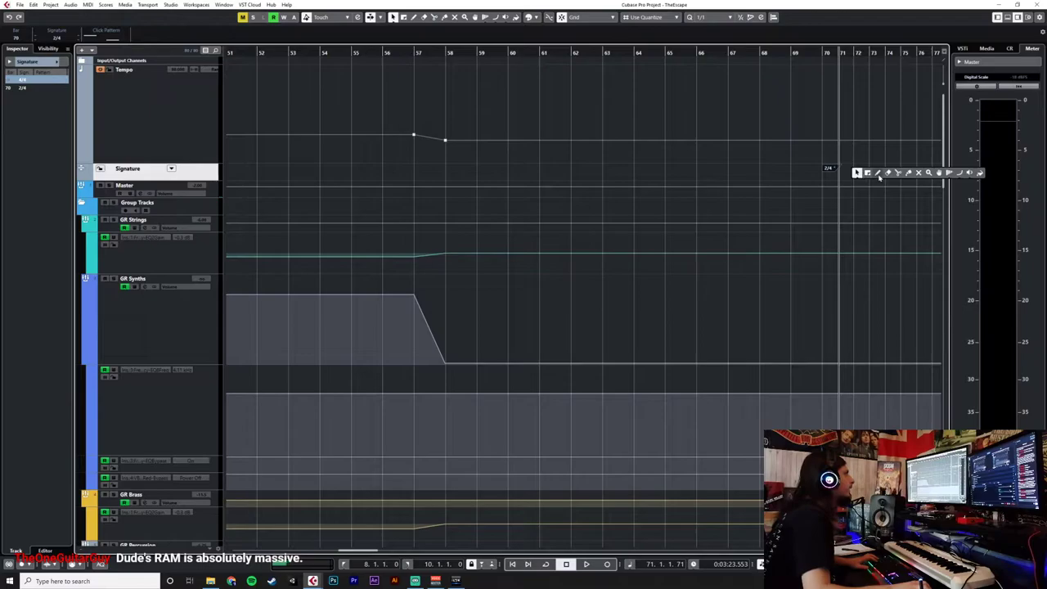
click(842, 171)
key(1)
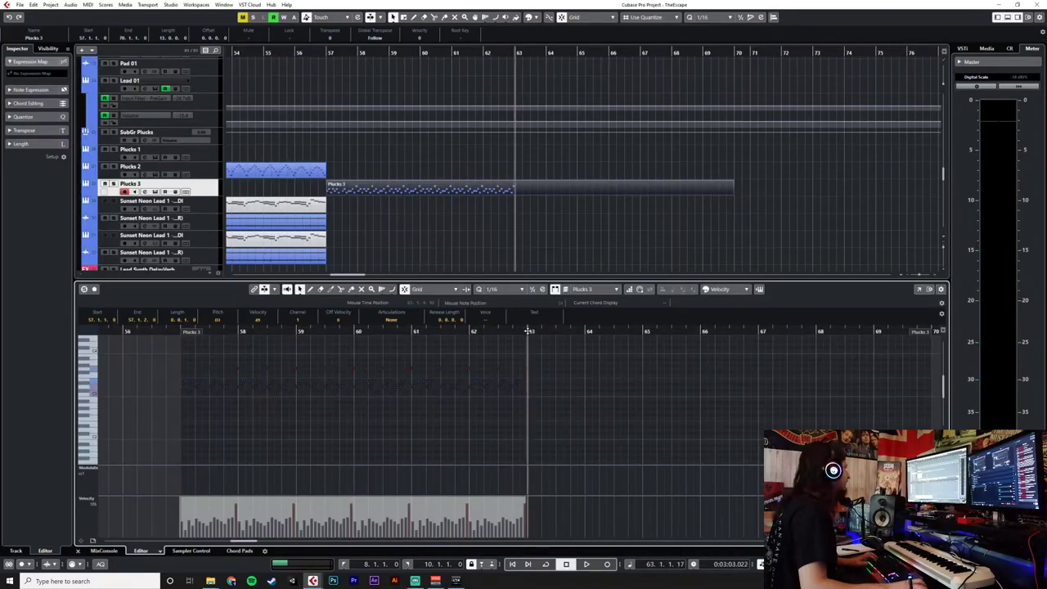
Paste the copied pluck notes at bar 63 of the Plucks 3 part and clear the note selection.
click(527, 331)
key(ctrl+v)
scroll(682, 439, down, 2)
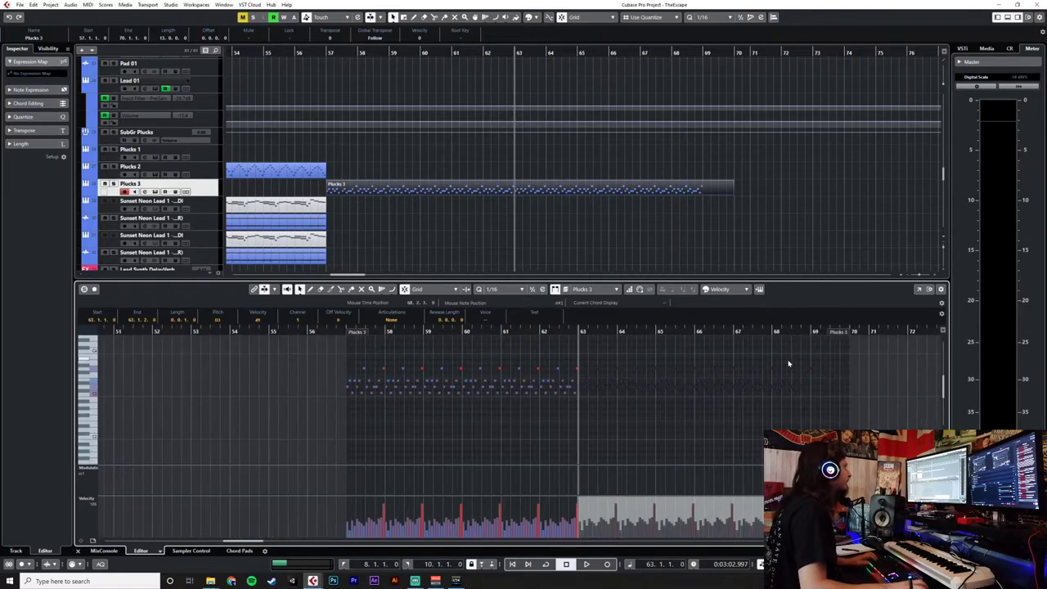
click(826, 401)
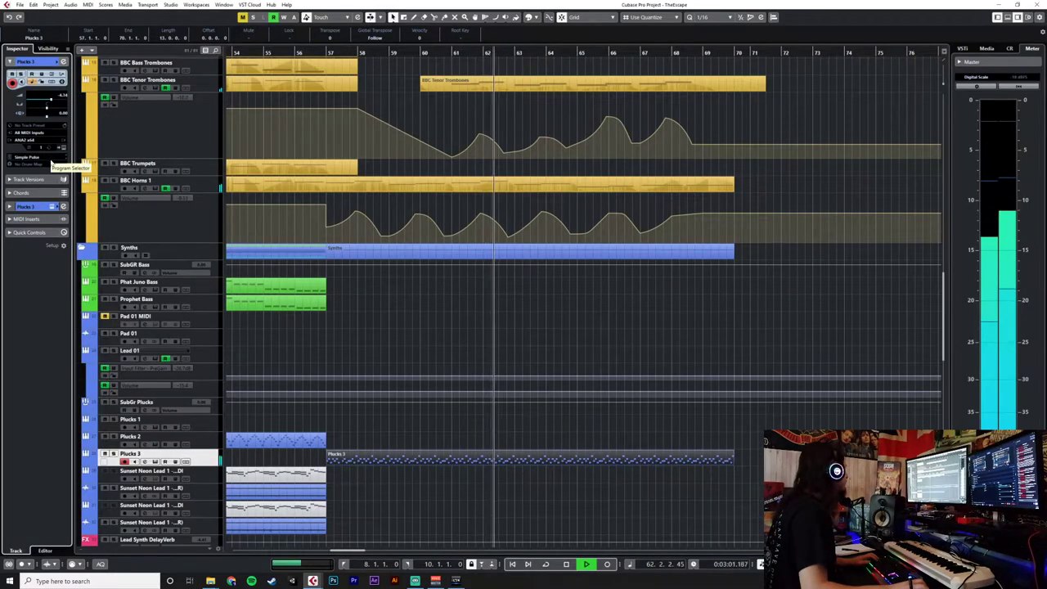
Open the Plucks 3 part for note editing, select its high G3 notes across the part and stop playback.
double_click(433, 458)
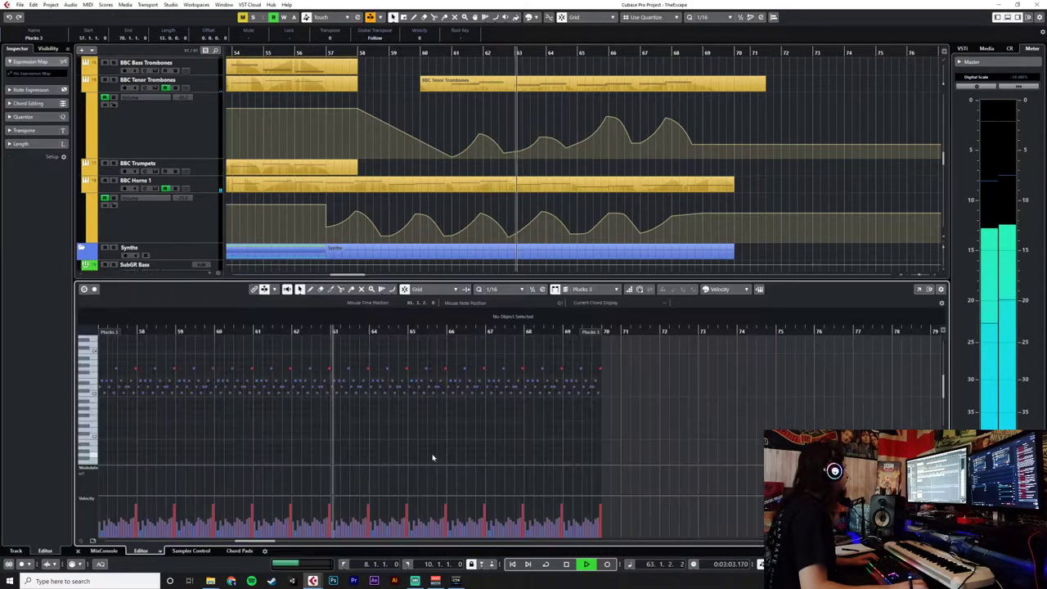
drag(153, 380, 562, 413)
scroll(450, 458, up, 6)
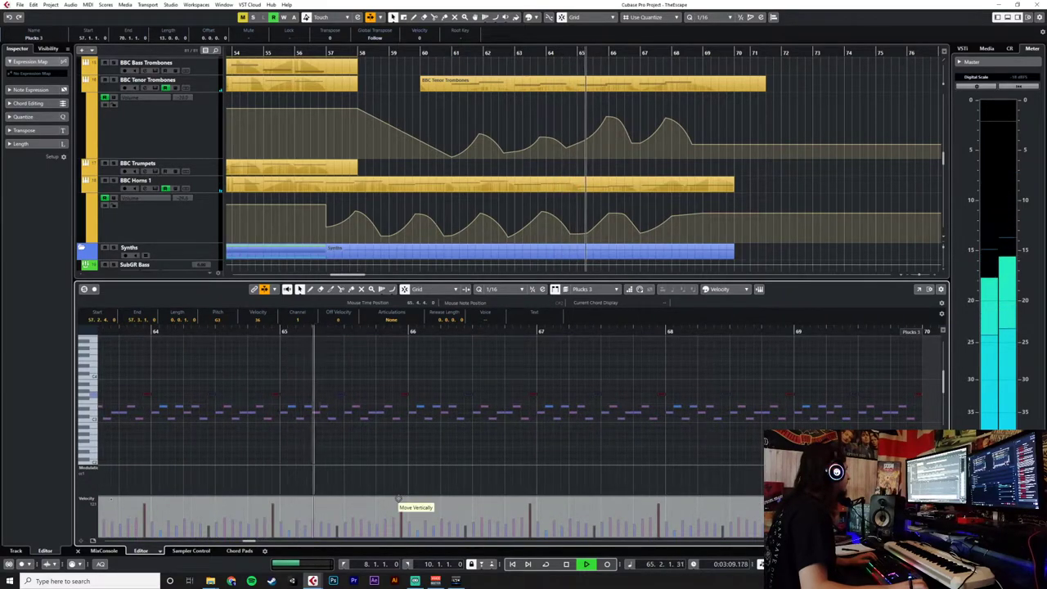
scroll(394, 423, down, 5)
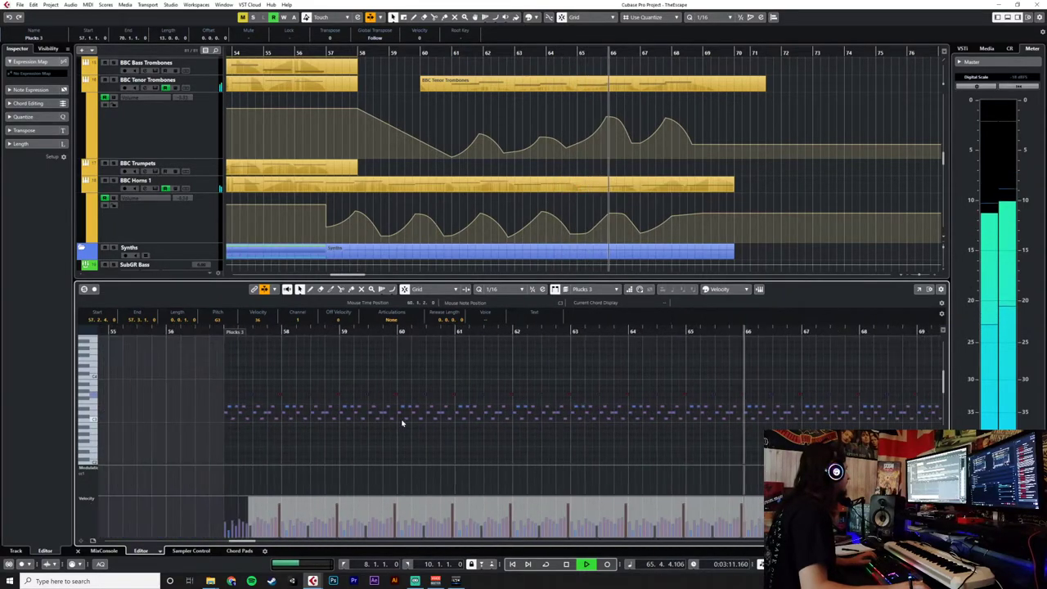
key(space)
Select the high G3 accent notes around bars 57 and 58 of Plucks 3 and the notes between about bars 61 and 67.
drag(271, 385, 291, 399)
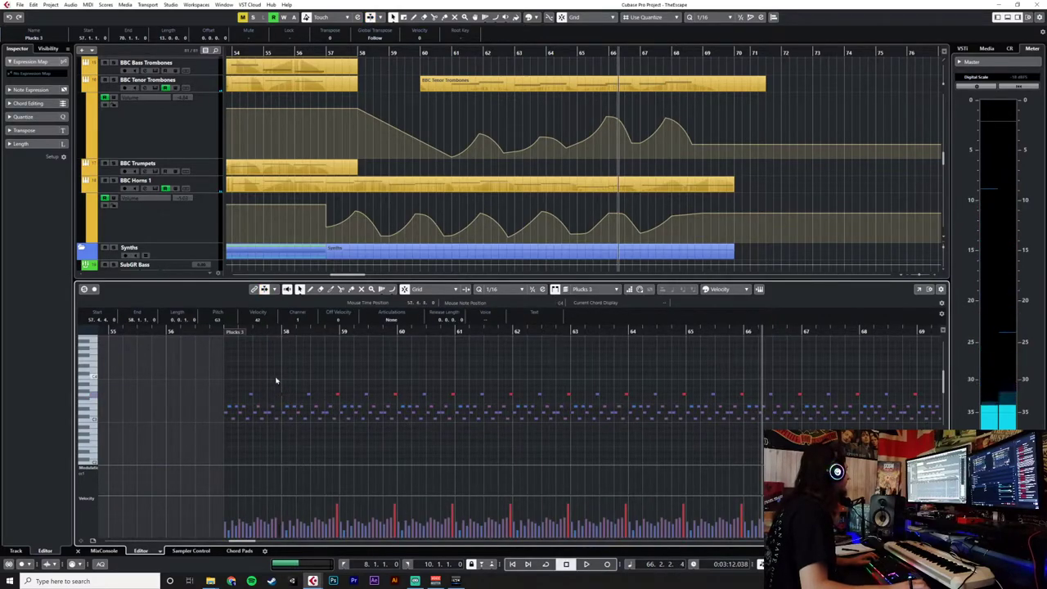
drag(283, 398, 282, 399)
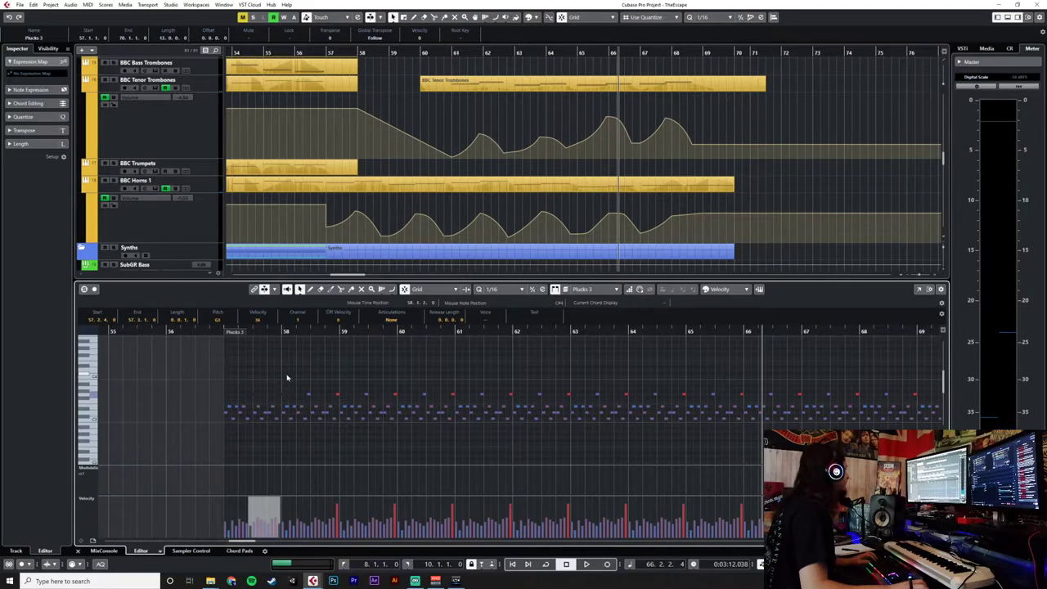
drag(828, 367, 460, 433)
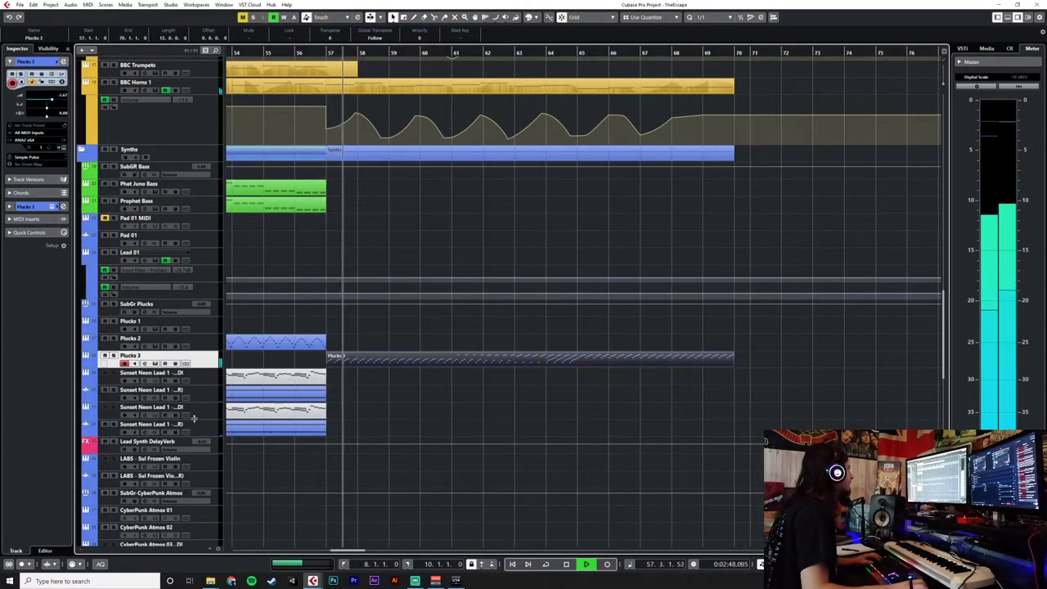
Transpose the lowest notes between bars 65 and 70 of the Plucks 3 part up an octave and stop playback.
click(209, 431)
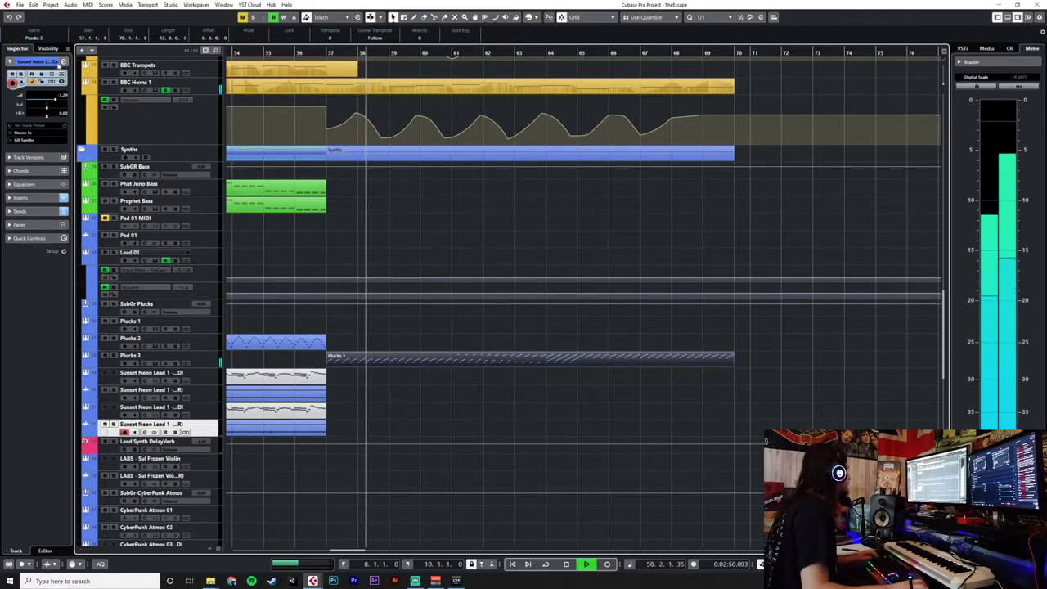
double_click(608, 357)
drag(505, 358, 842, 424)
key(Delete)
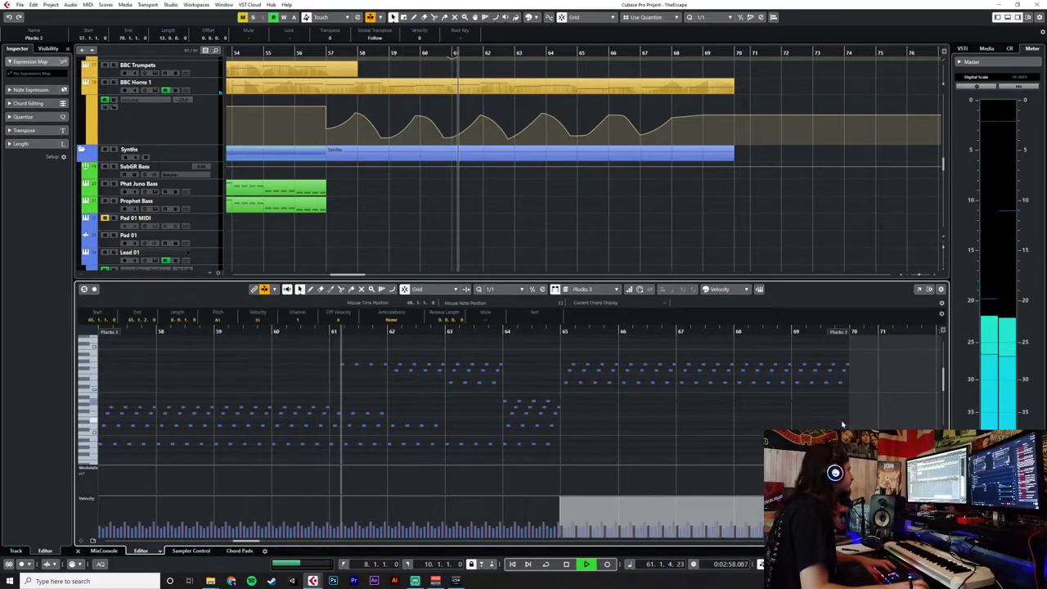
key(Delete)
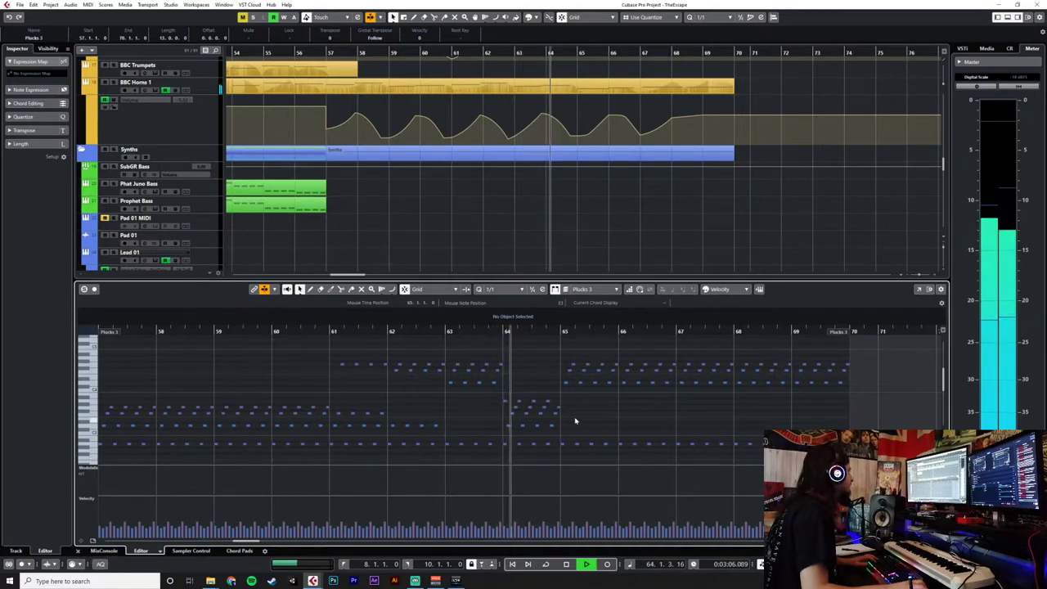
drag(561, 428, 852, 460)
key(shift+Up)
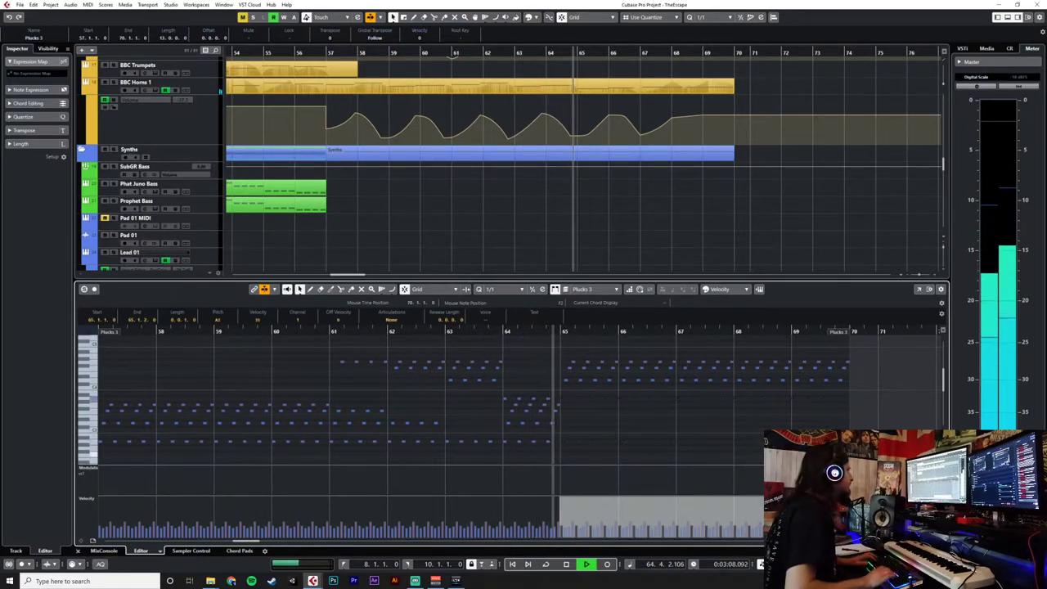
click(77, 551)
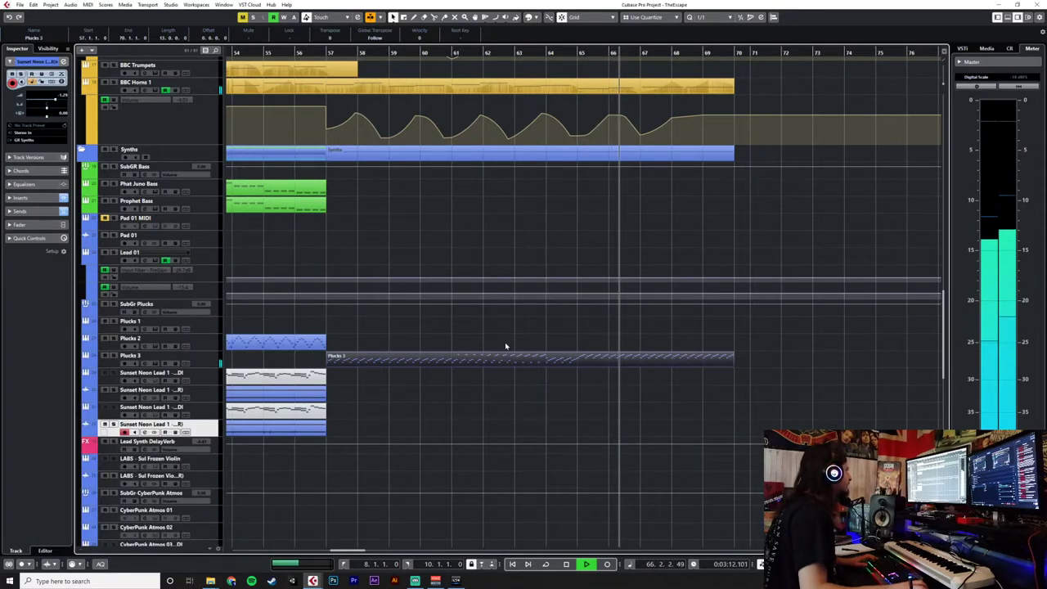
click(210, 365)
key(space)
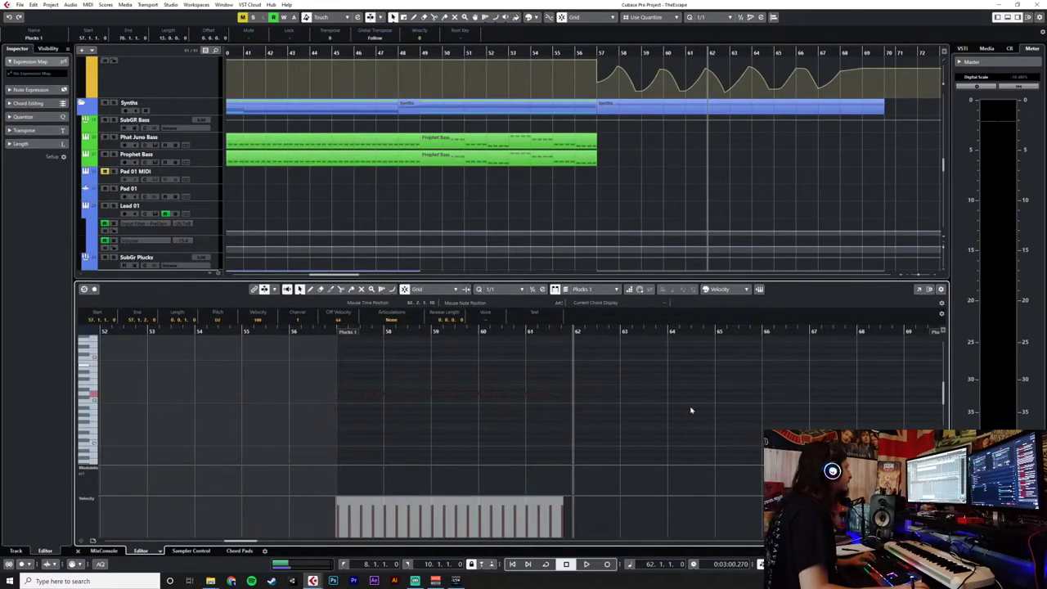
Extend the repeated single-pitch notes in the Plucks 1 part to bar 70 by pasting copies at bars 67 and 69.
scroll(695, 413, right, 5)
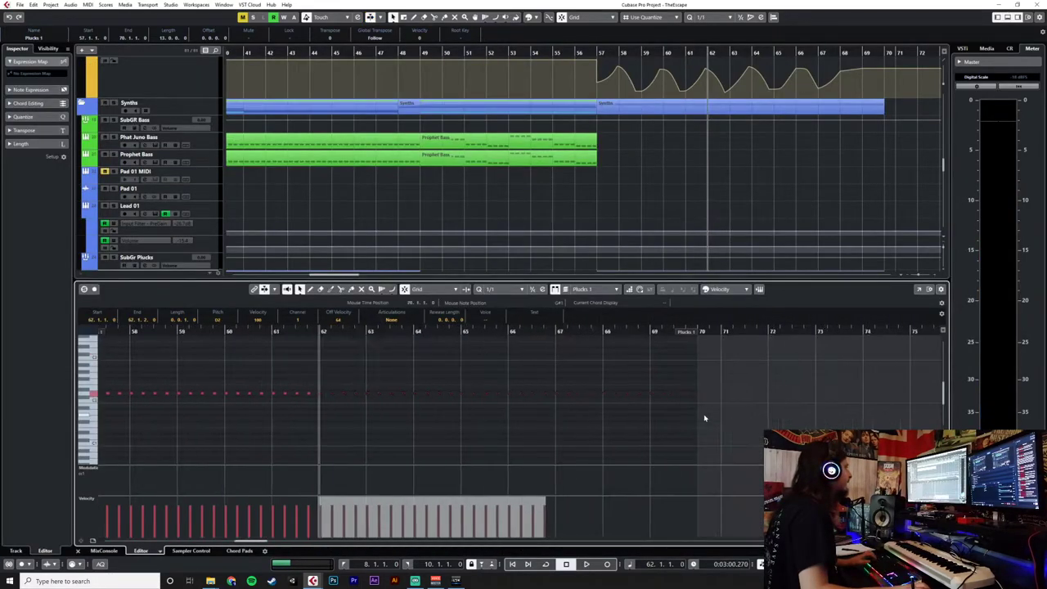
drag(509, 377, 375, 412)
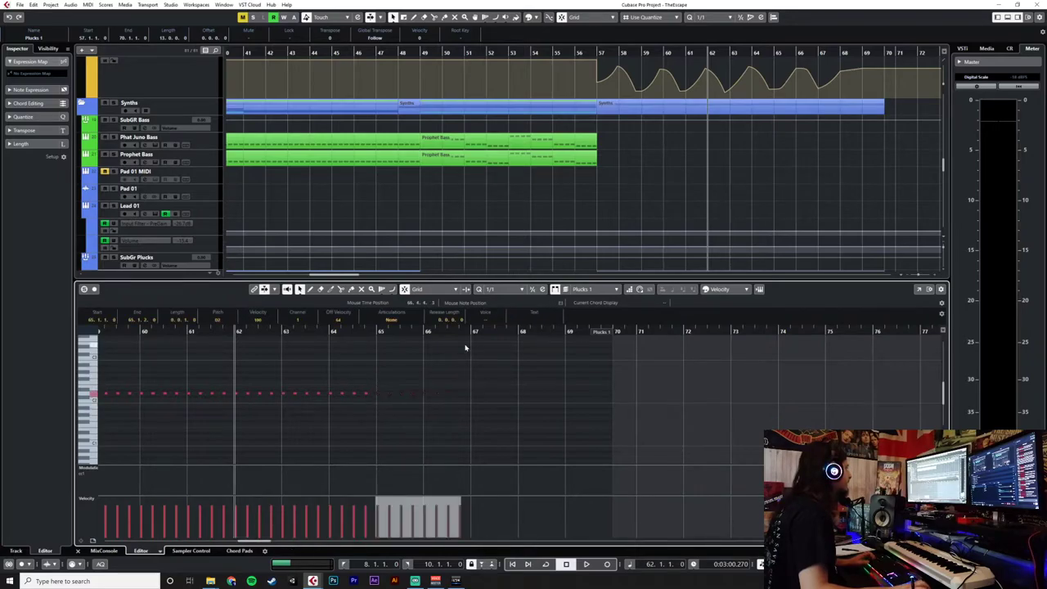
click(471, 331)
key(ctrl+v)
drag(564, 380, 514, 405)
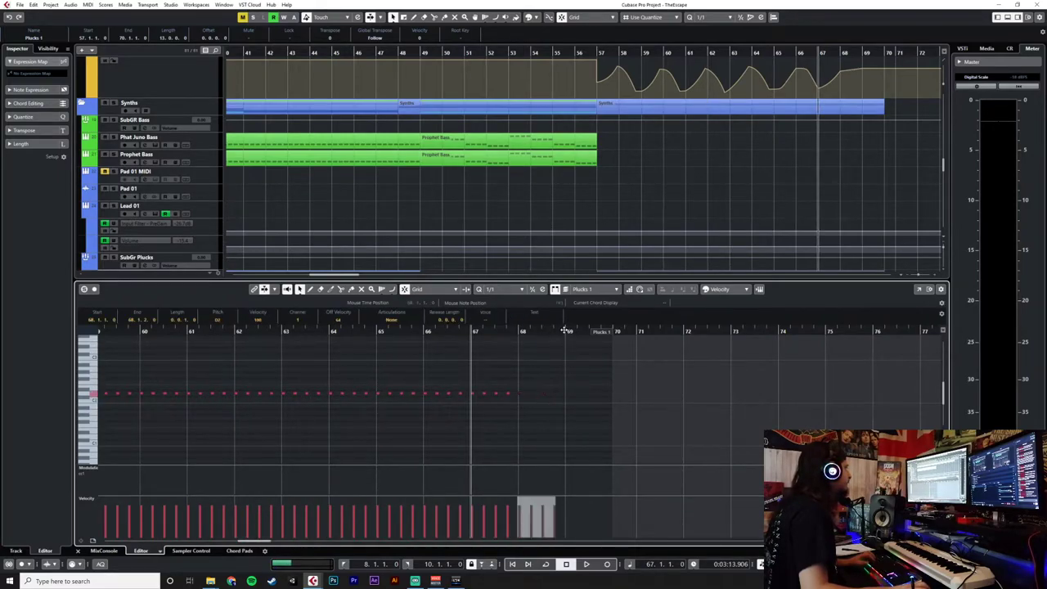
click(565, 330)
key(ctrl+v)
click(527, 357)
click(79, 549)
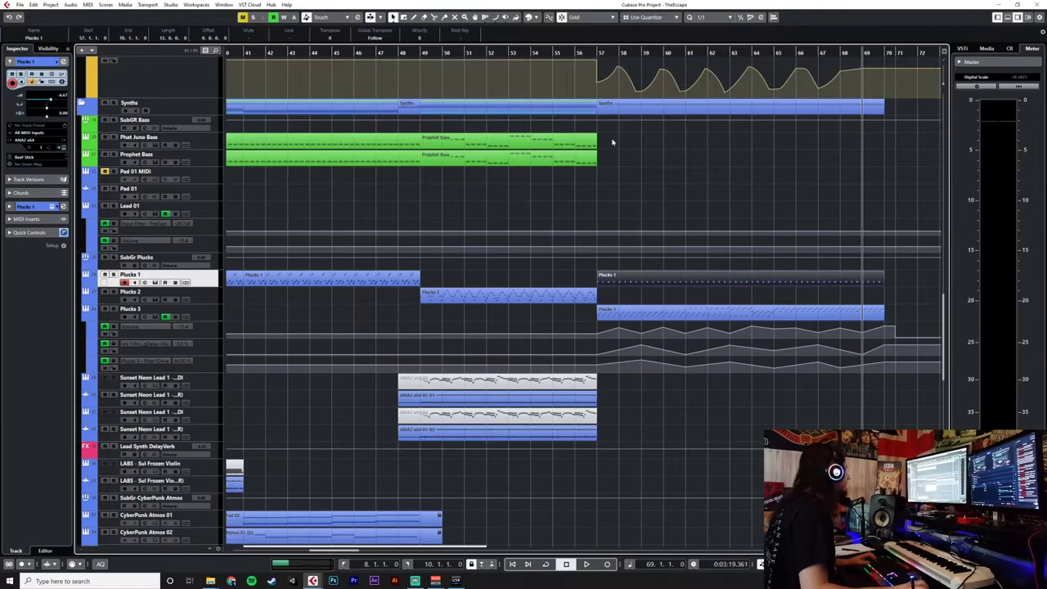
Play the arrangement from bar 56 and open the Plucks 1 part that starts at bar 57.
click(575, 52)
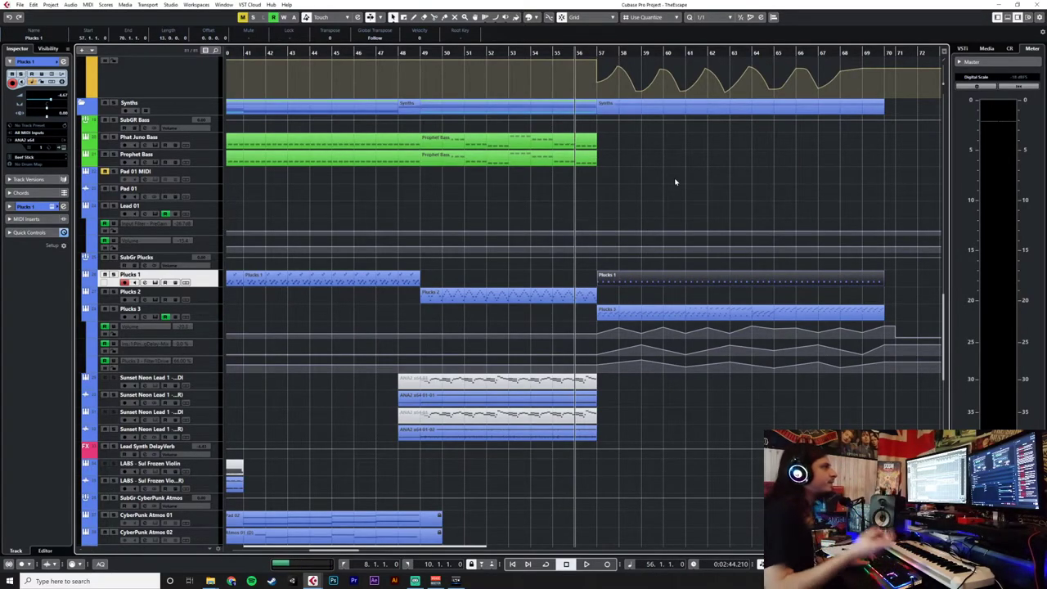
key(space)
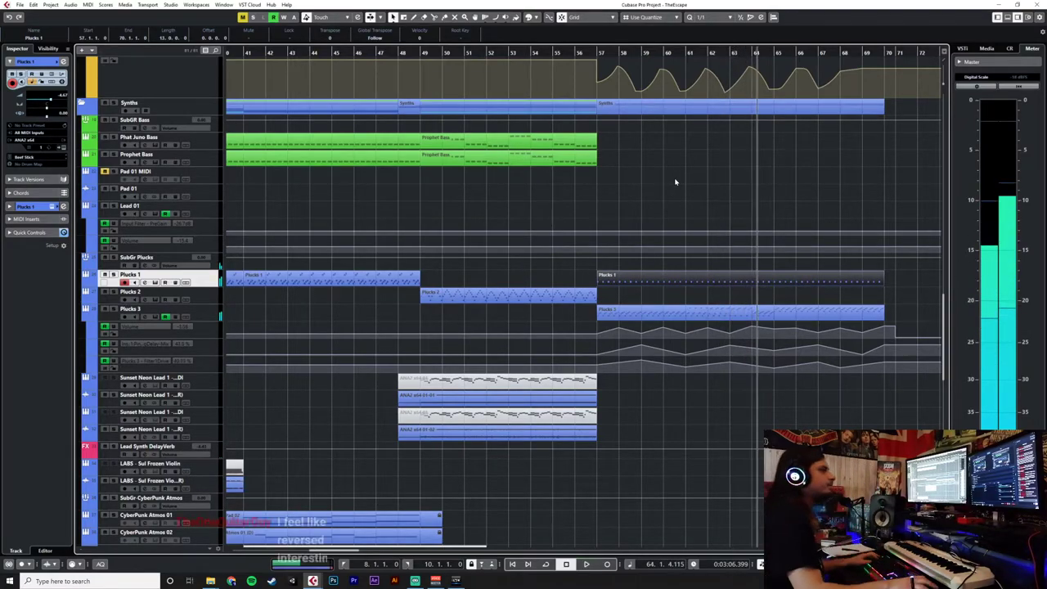
double_click(675, 281)
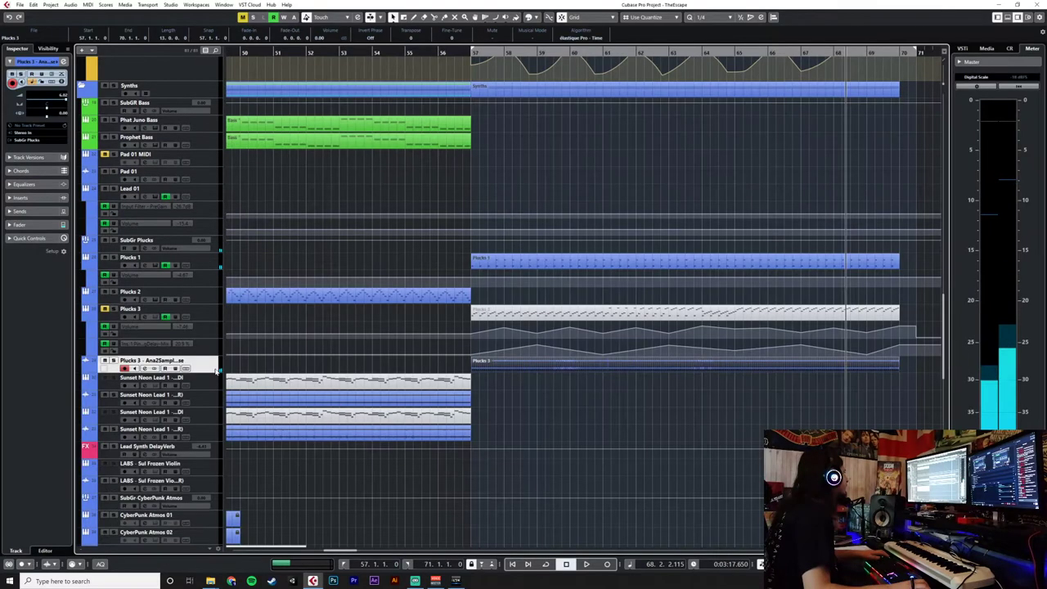
Add an insert effect found with the search term "ga" to the mixer channel of the rendered Plucks 3 audio track.
key(F3)
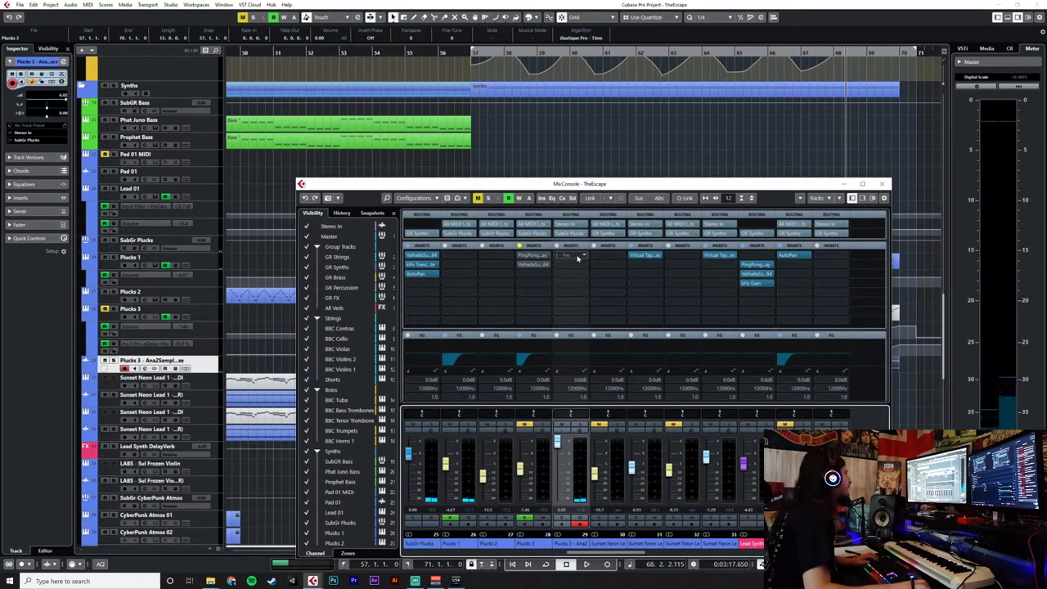
click(577, 257)
text(ga)
key(Return)
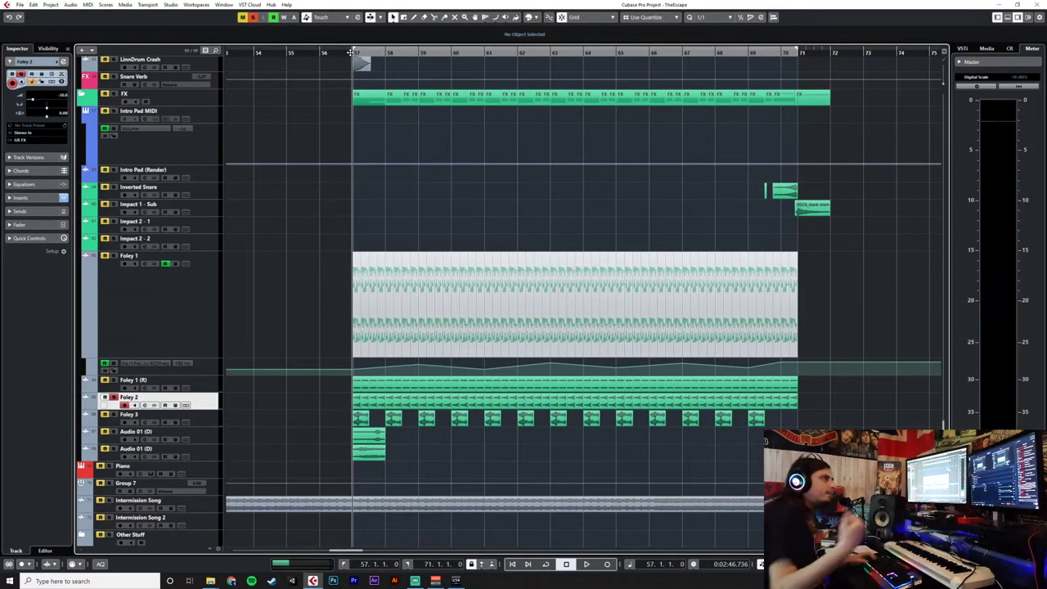
Play the section from bar 57 and examine the foley, drum, atmosphere and pluck tracks against each other.
key(space)
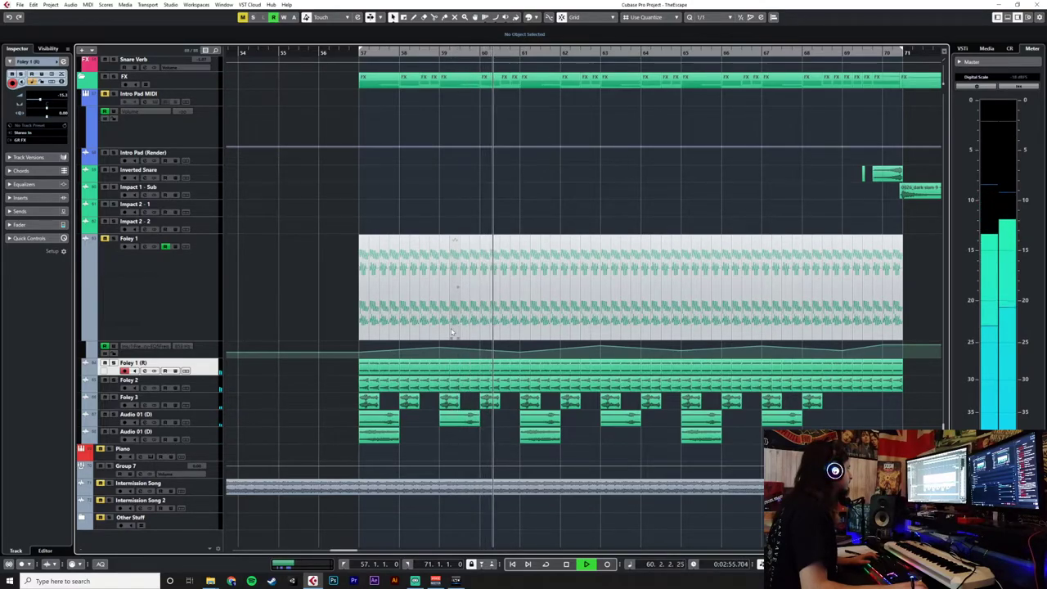
scroll(445, 427, up, 3)
scroll(445, 427, up, 4)
scroll(445, 427, down, 6)
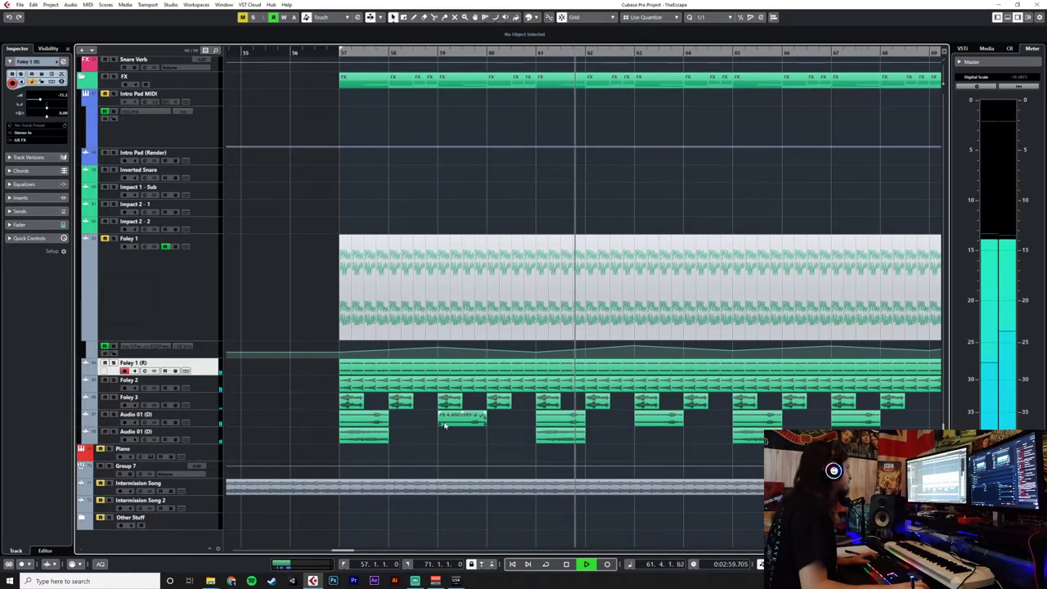
scroll(444, 426, down, 10)
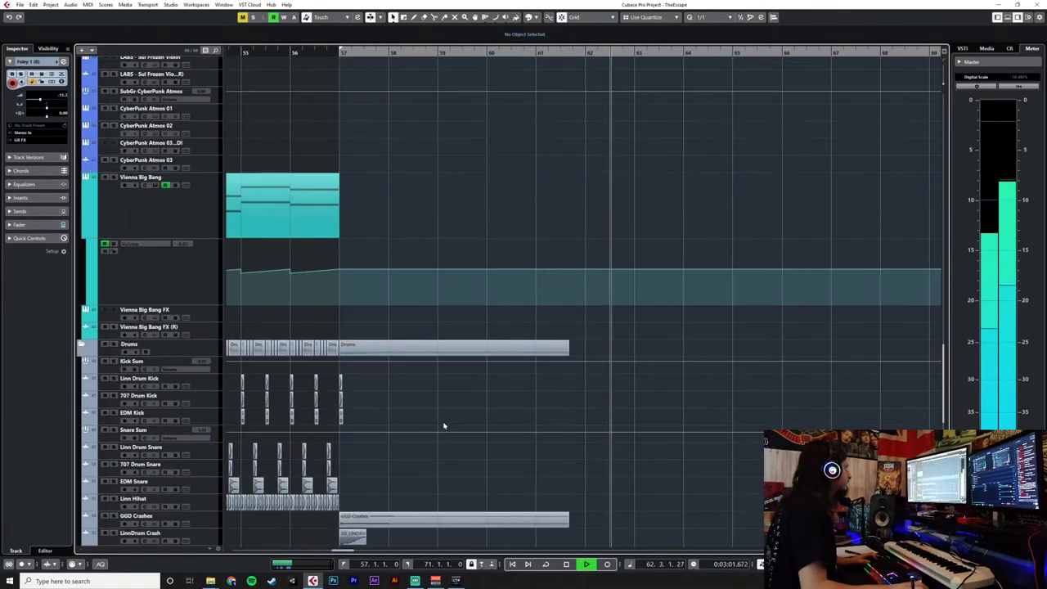
scroll(444, 425, up, 15)
scroll(444, 425, down, 8)
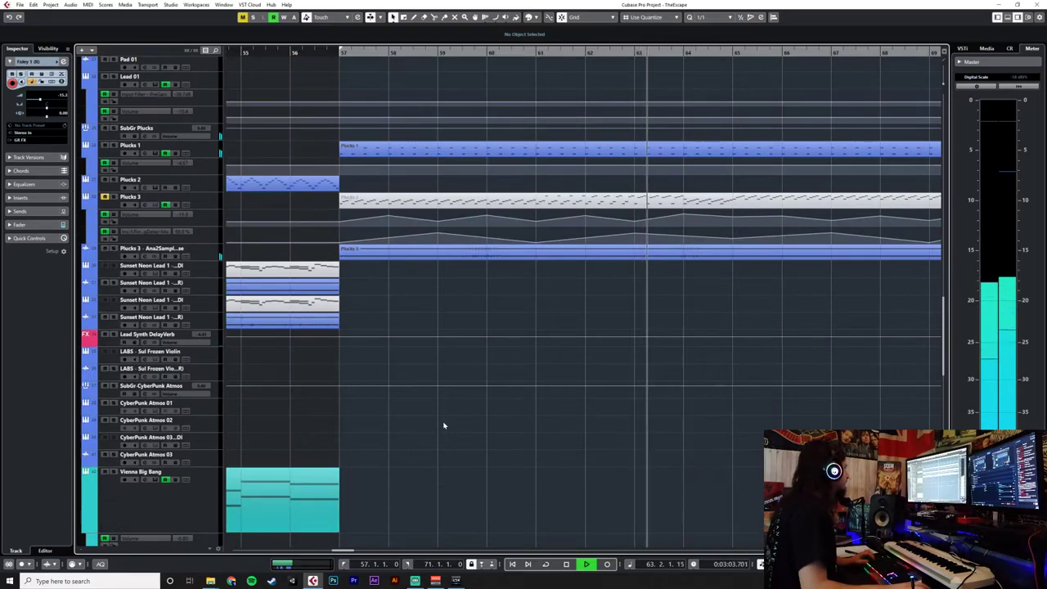
scroll(445, 426, down, 2)
scroll(444, 425, down, 10)
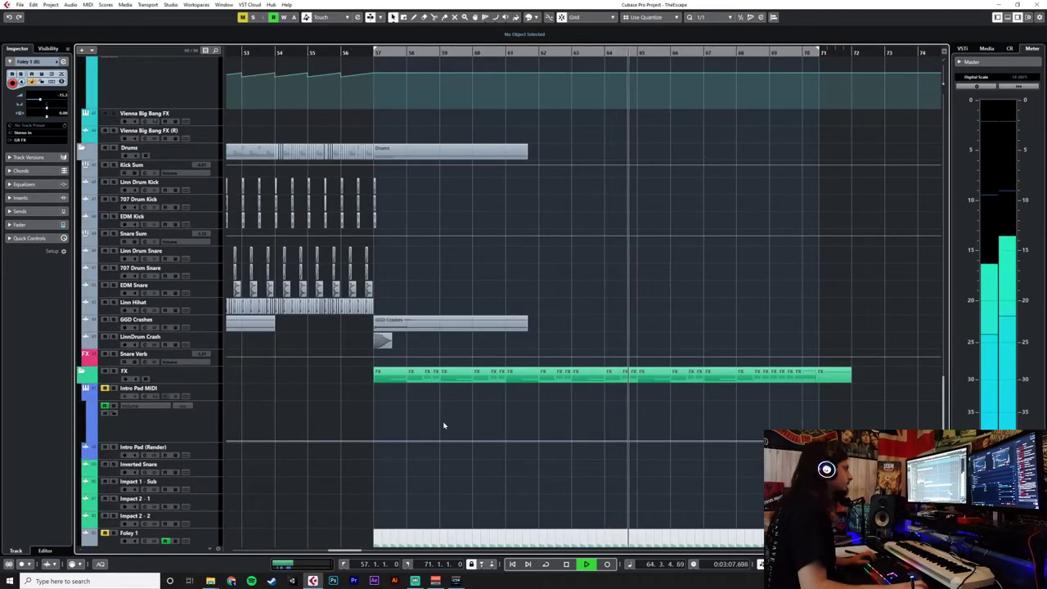
scroll(444, 425, down, 8)
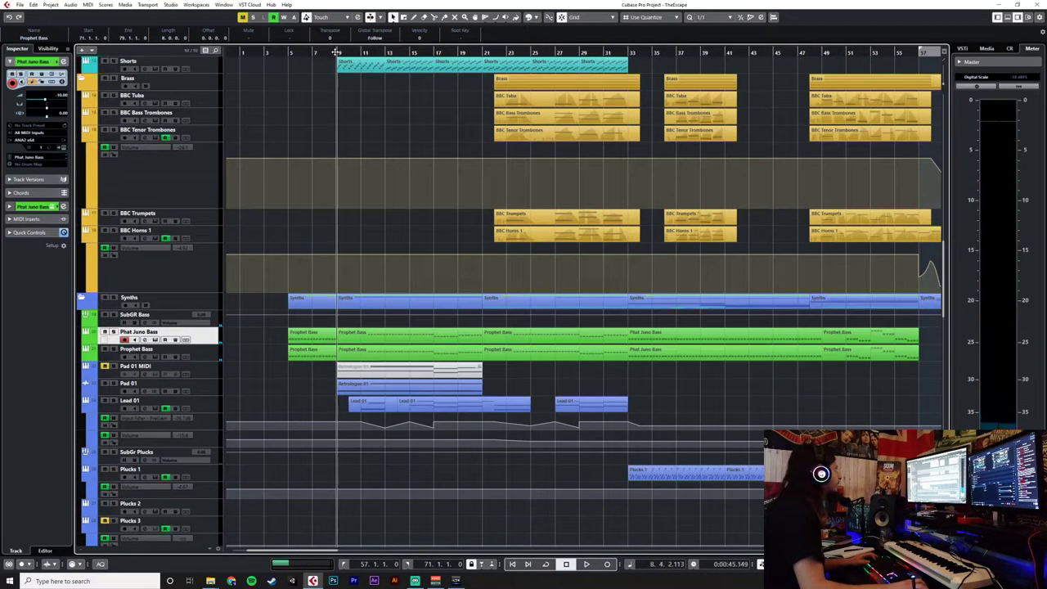
Delete the higher notes from the Prophet Bass part starting at bar 71, keeping only the lowest ones.
key(space)
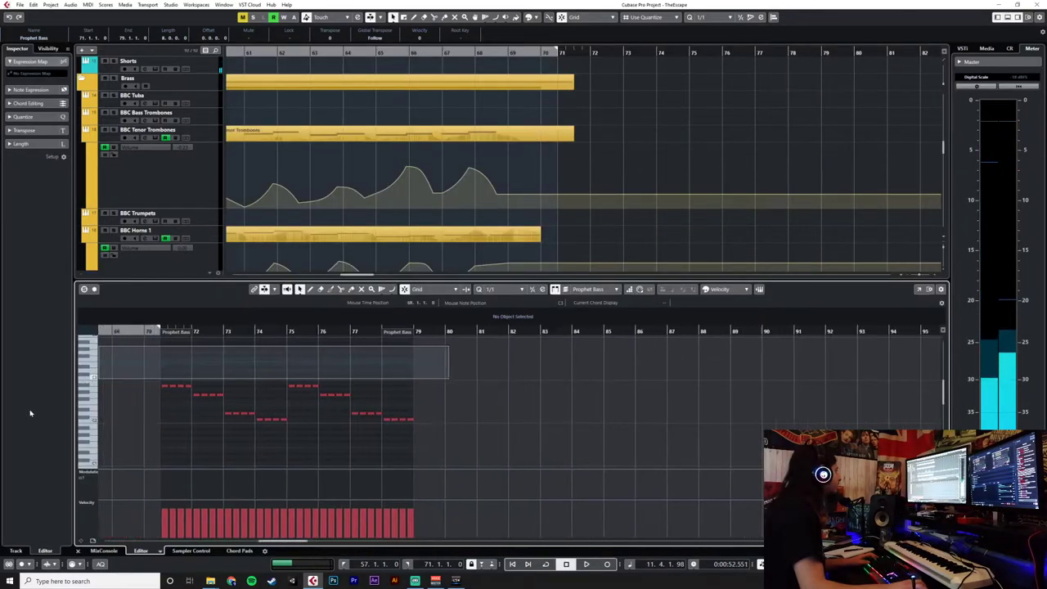
drag(635, 347, 219, 415)
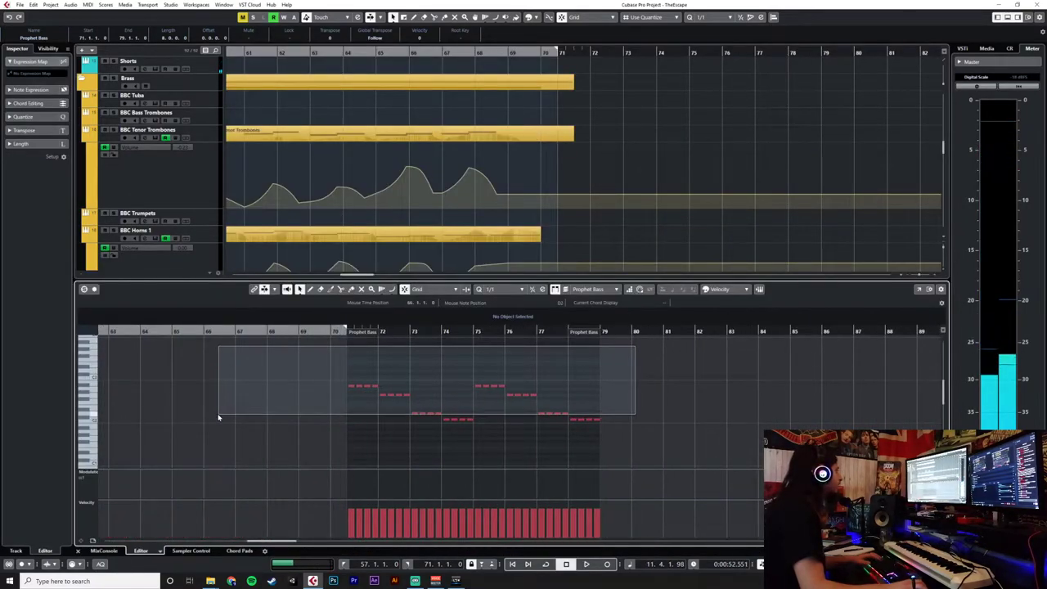
key(Delete)
click(472, 421)
Shift the remaining low notes around bar 74 earlier in the Prophet Bass part.
drag(357, 335, 497, 411)
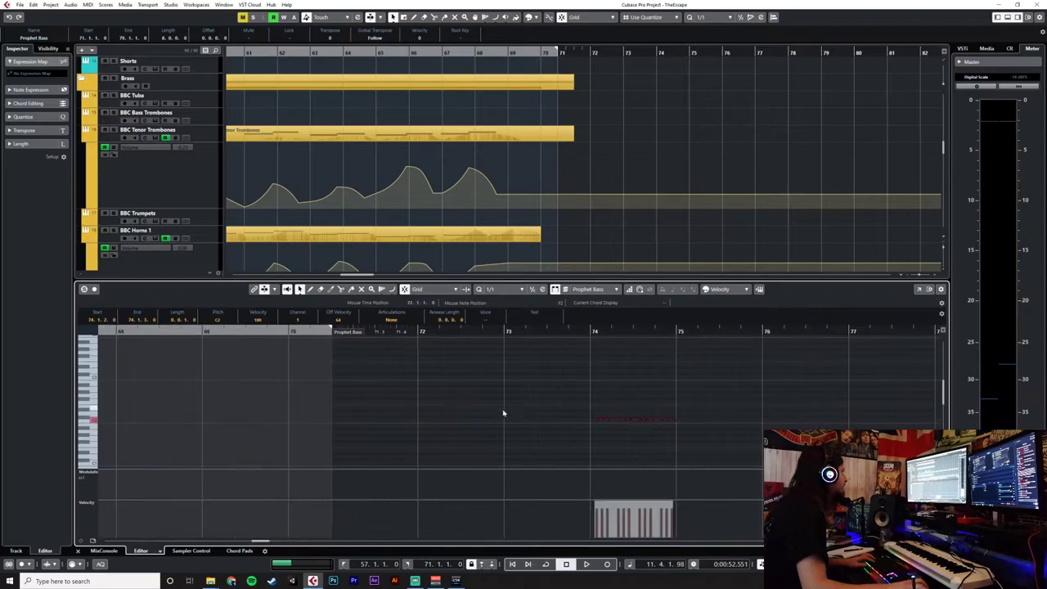
scroll(352, 397, up, 8)
key(ctrl+Left)
key(ctrl+Left)
key(ctrl+Left)
scroll(617, 406, down, 6)
key(alt+5)
Paste two more copies of the low note pattern to fill the Prophet Bass part and select its notes.
click(670, 332)
key(ctrl+v)
scroll(654, 337, right, 3)
click(483, 332)
key(ctrl+v)
drag(833, 379, 170, 439)
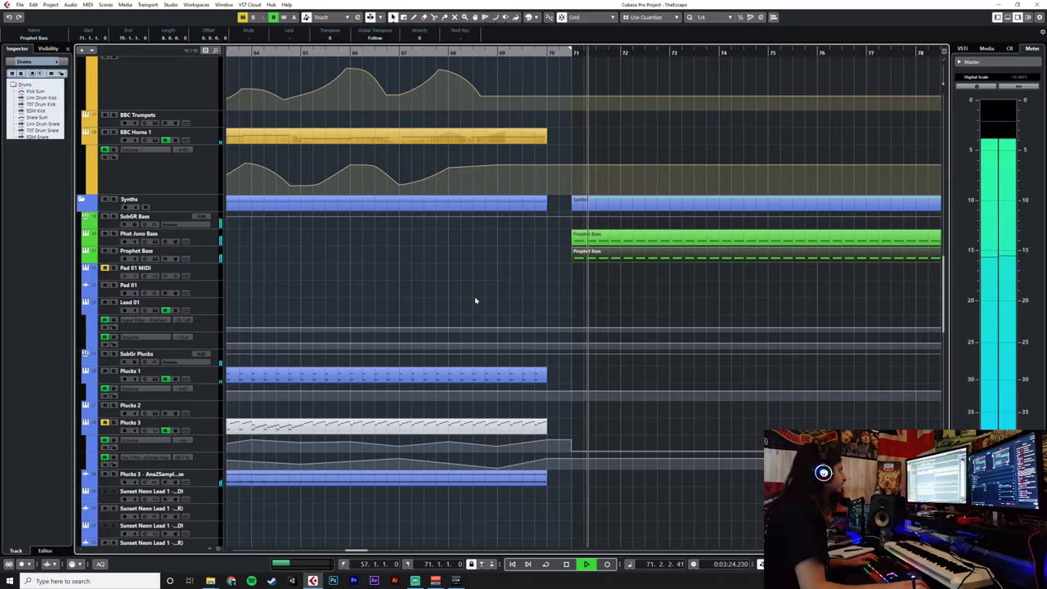
Examine the brass, bass, pluck and lead tracks around bar 71 and in the earlier section between about bars 31 and 51.
scroll(474, 296, up, 10)
scroll(474, 296, down, 7)
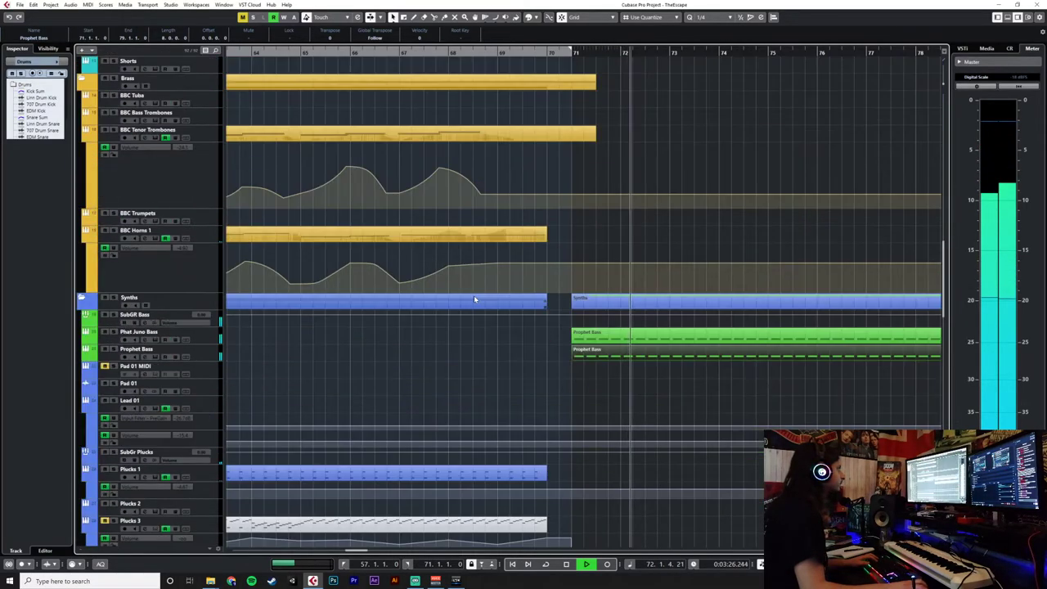
scroll(473, 299, down, 5)
scroll(474, 299, down, 2)
scroll(474, 299, left, 10)
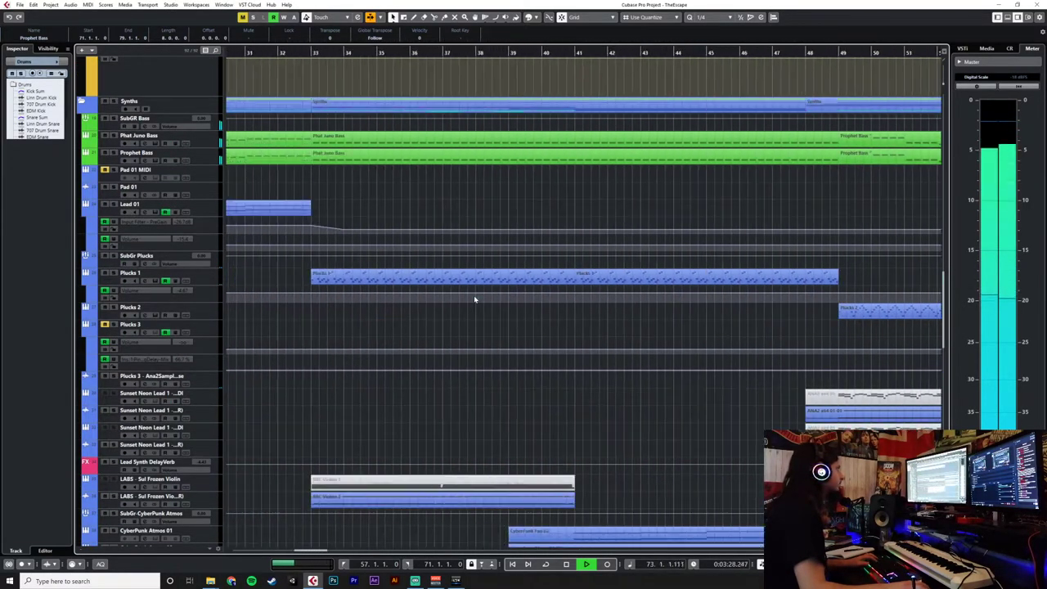
scroll(474, 299, left, 3)
scroll(423, 241, down, 5)
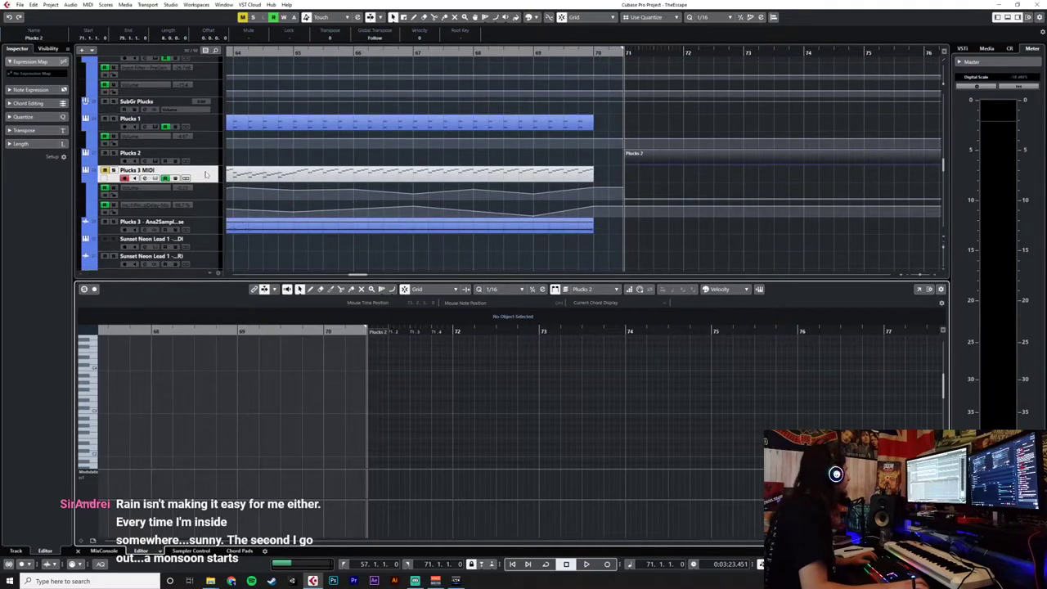
Select the Plucks 2 track and the Pad 02 - 1 track.
click(209, 161)
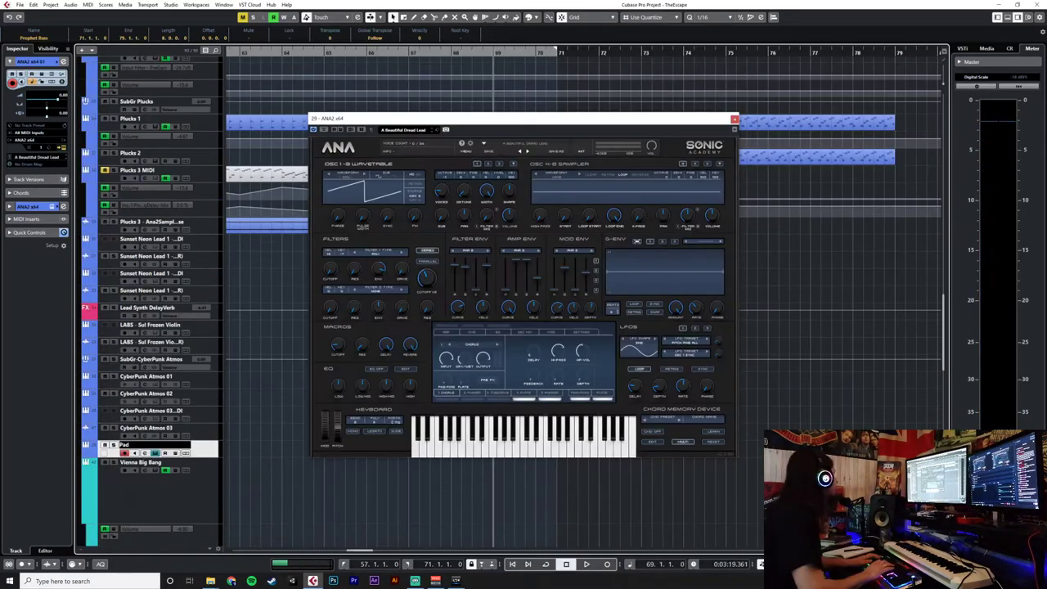
scroll(259, 437, up, 5)
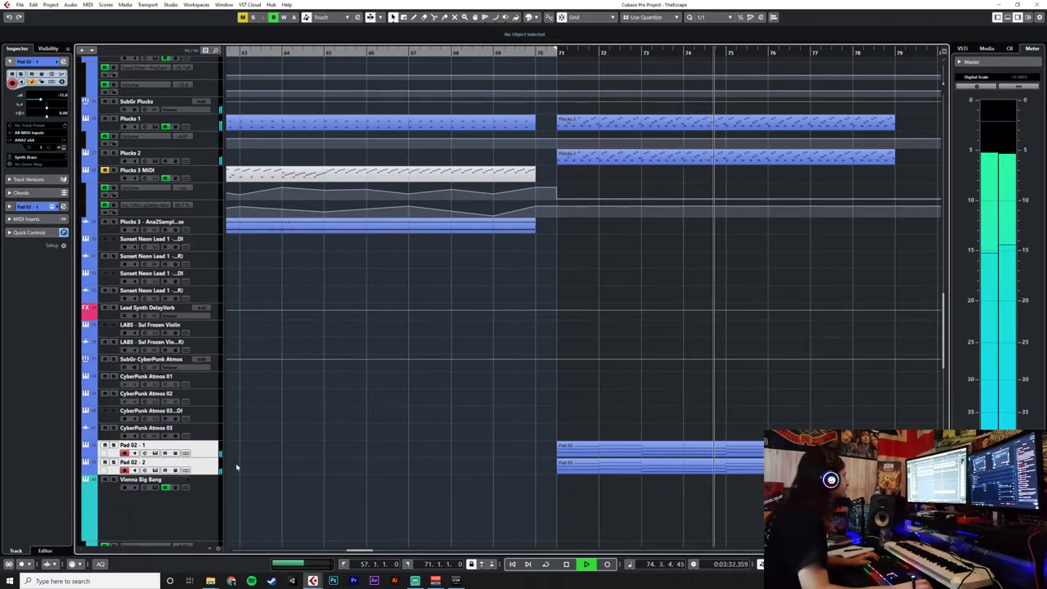
click(212, 453)
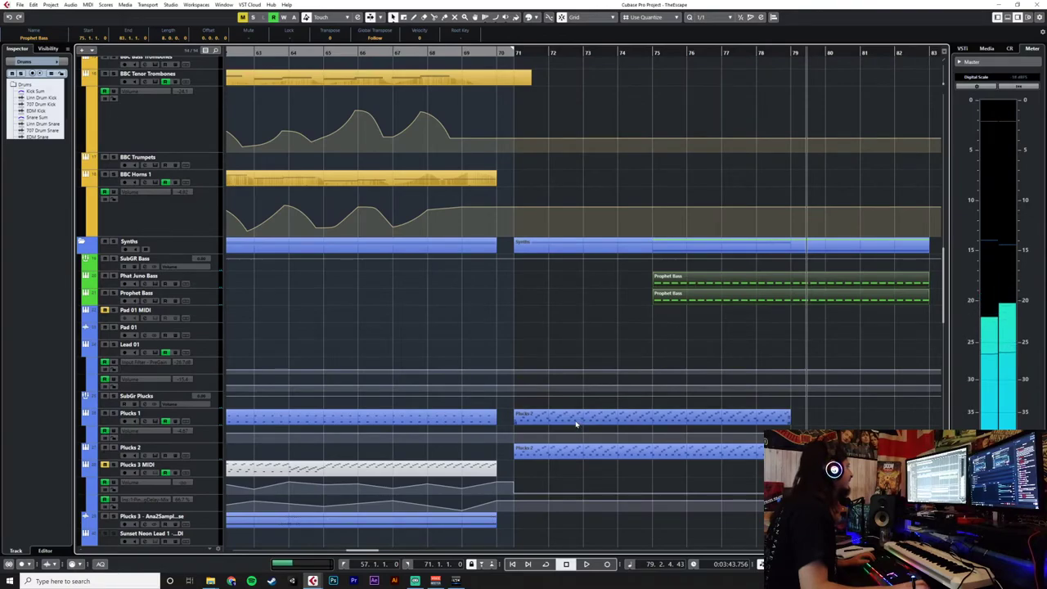
Select both the Plucks 1 and Plucks 2 parts that start at bar 71.
click(576, 422)
shift+click(574, 452)
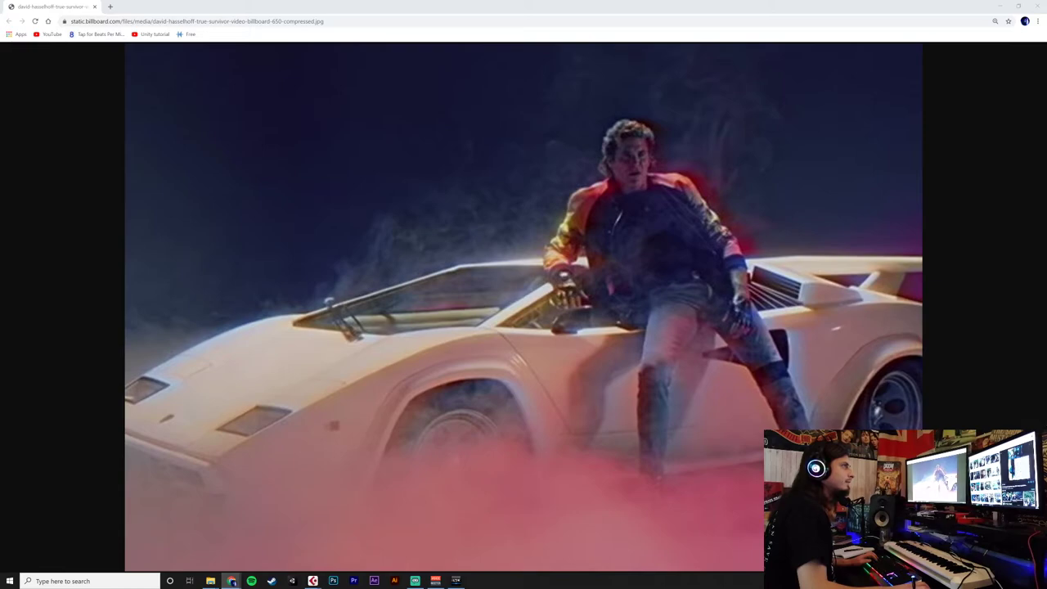
View the retro car reference pictures in Chrome and close the browser window.
drag(1046, 65, 580, 2)
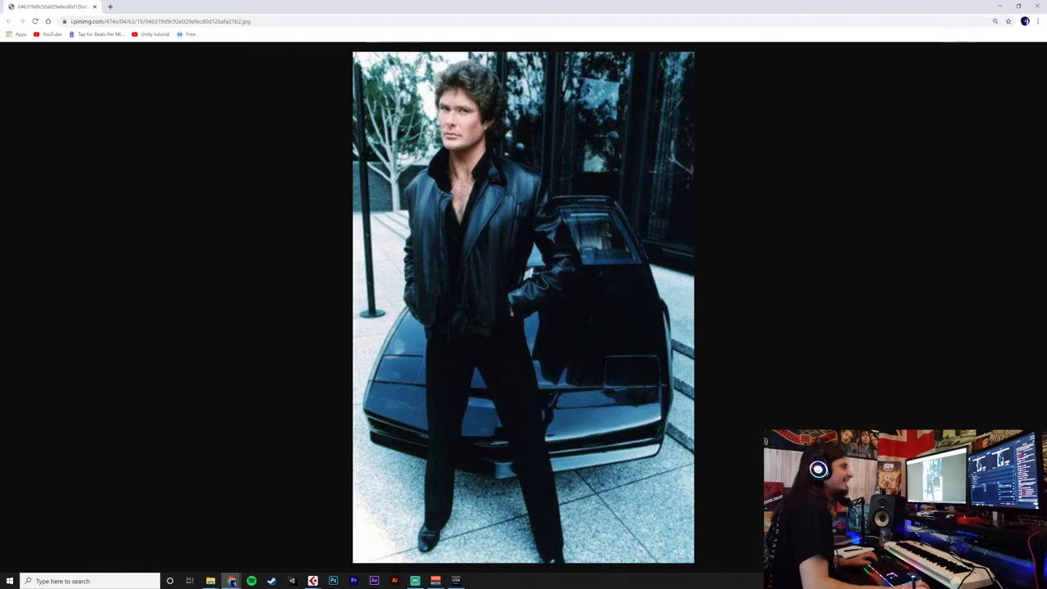
click(1030, 7)
click(1031, 7)
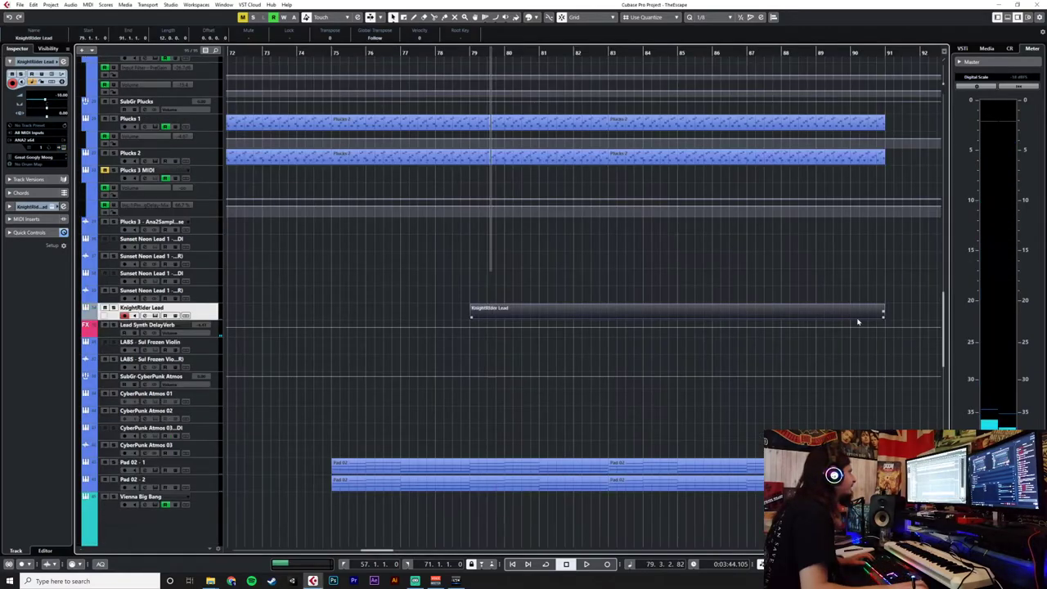
Double the KnightRider Lead melody one octave lower in the part starting at bar 79, and play it with the other tracks.
double_click(858, 317)
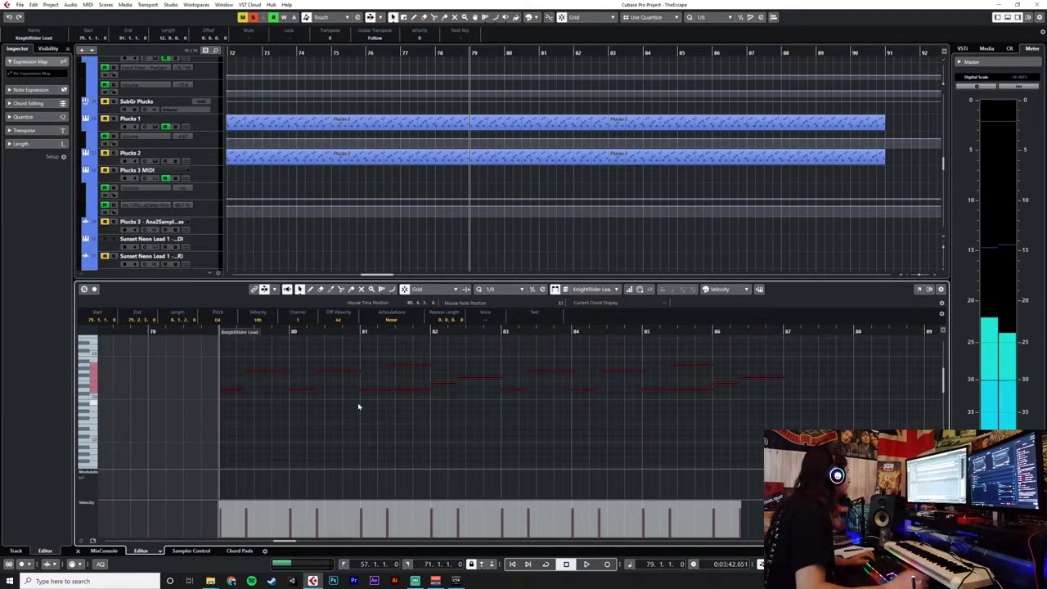
key(space)
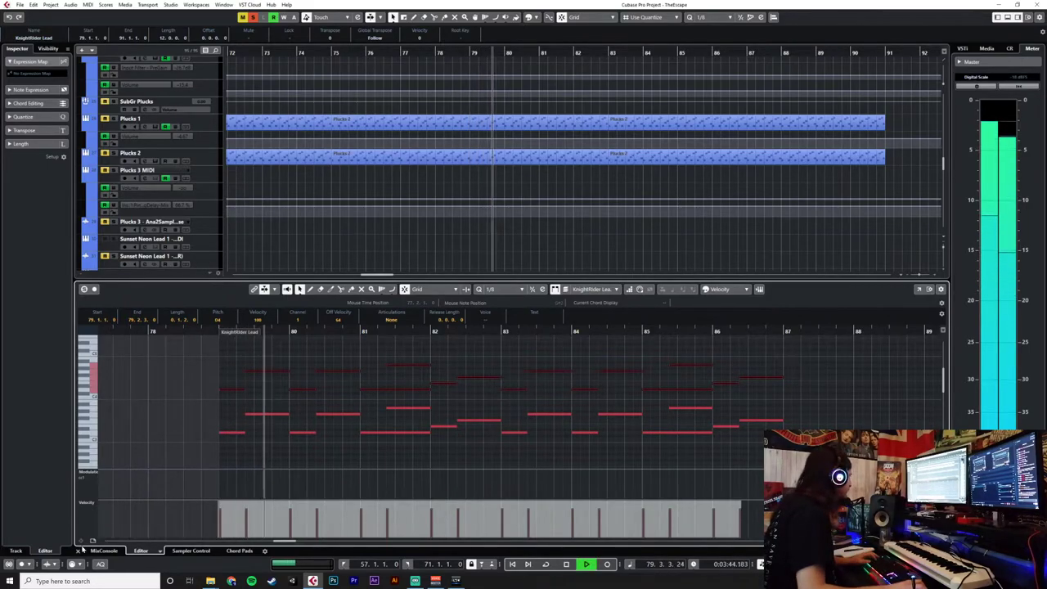
click(78, 550)
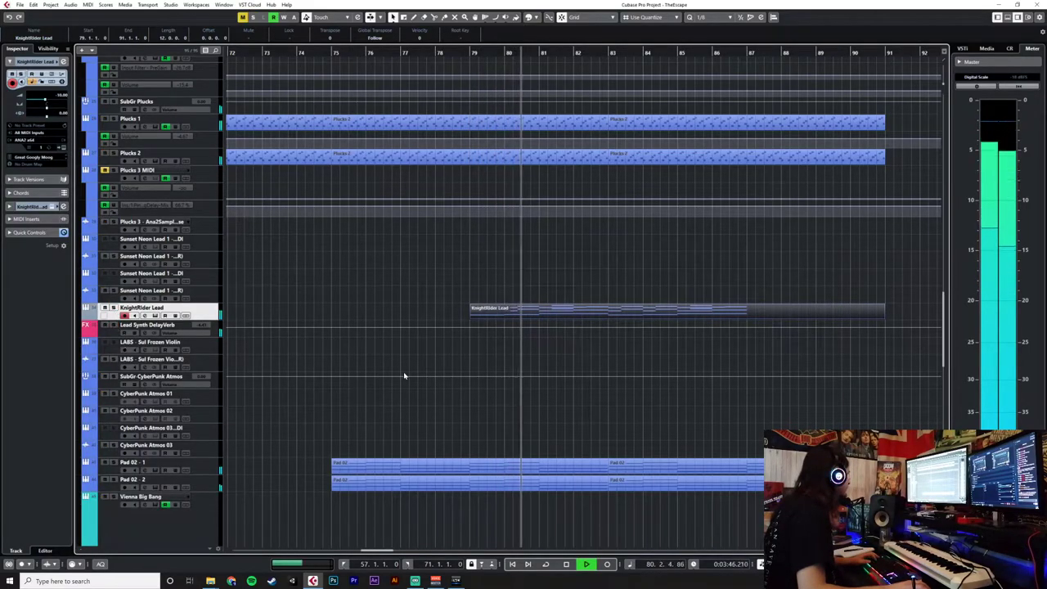
scroll(404, 374, down, 4)
scroll(403, 370, up, 2)
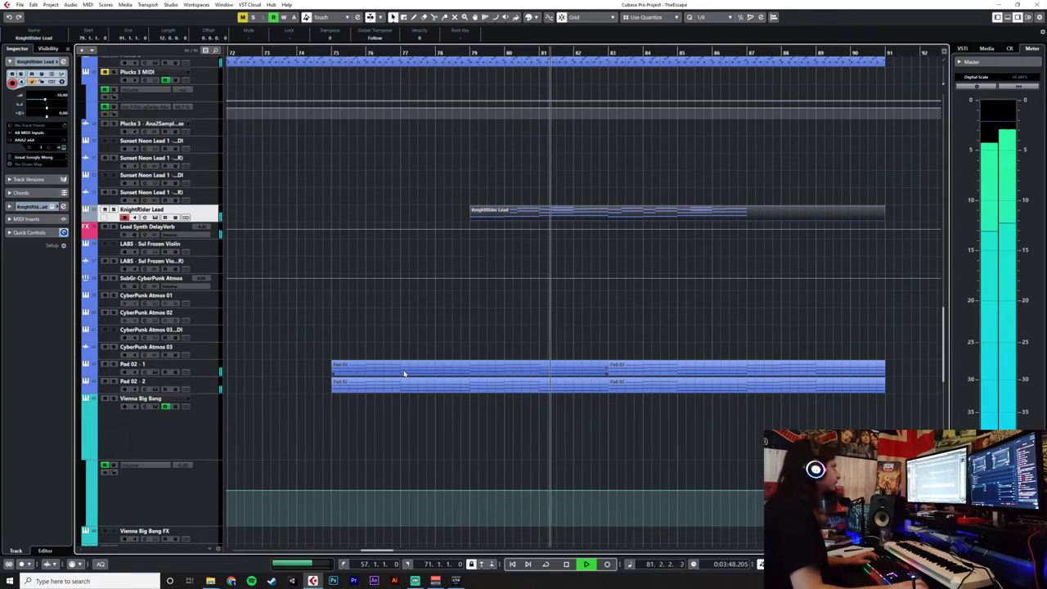
scroll(403, 374, up, 4)
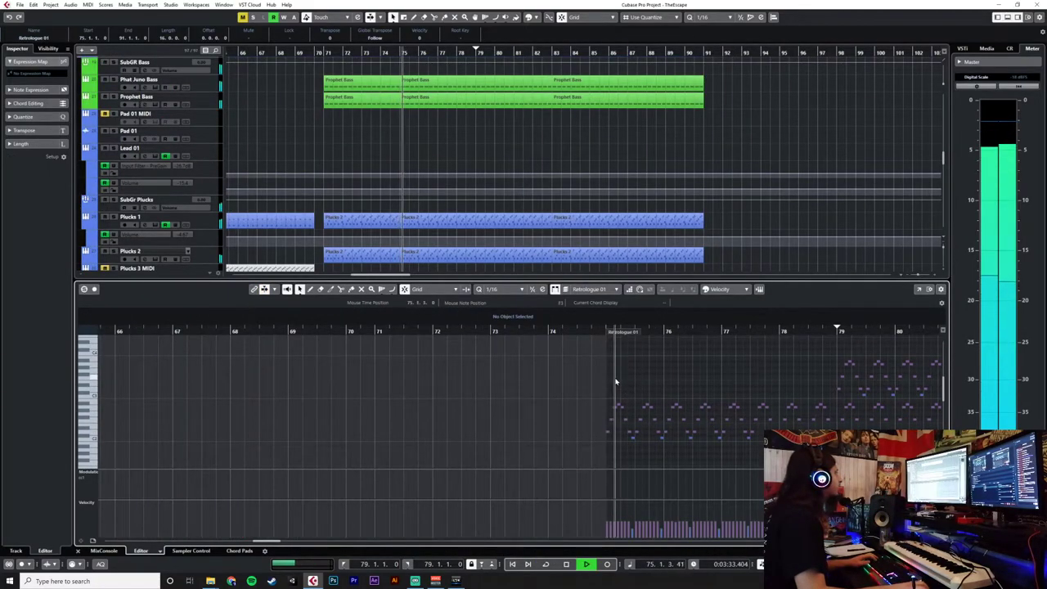
Draw falling Master Volume automation ramps on the Dark Arp track between bars 75 and 77.
scroll(630, 375, right, 5)
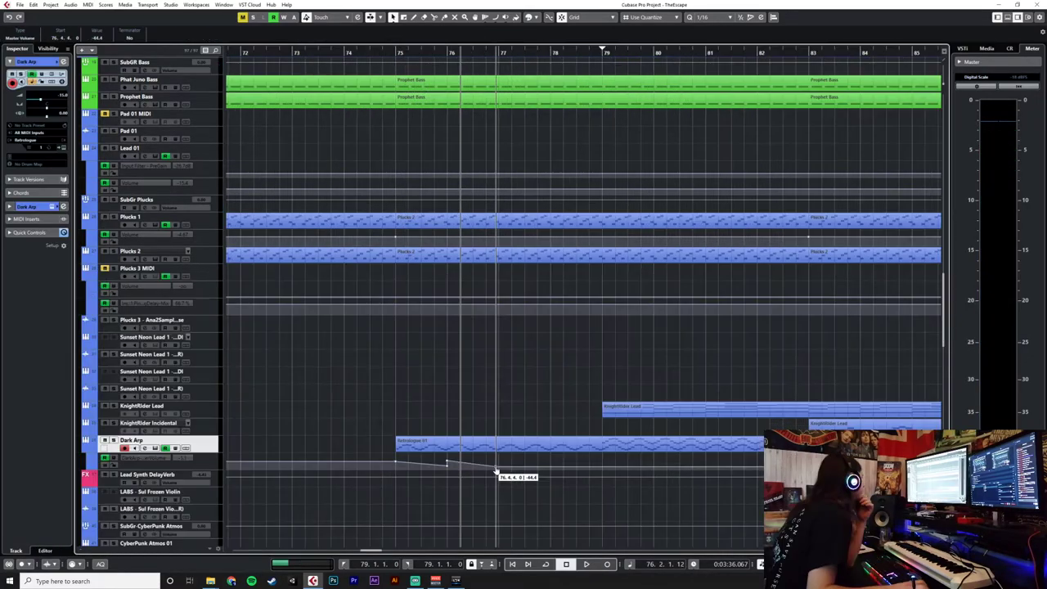
drag(498, 473, 499, 471)
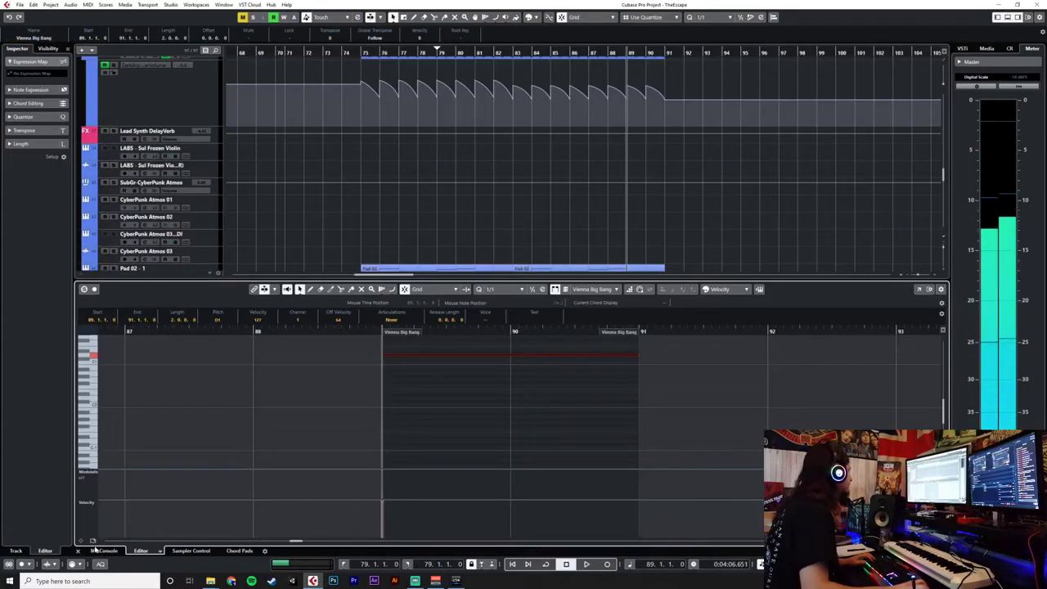
Automate the Vienna Big Bang volume to drop to silence at bar 88 and rise from bar 89 to 3.20 at bar 91, then audition it.
click(79, 550)
click(624, 394)
click(608, 395)
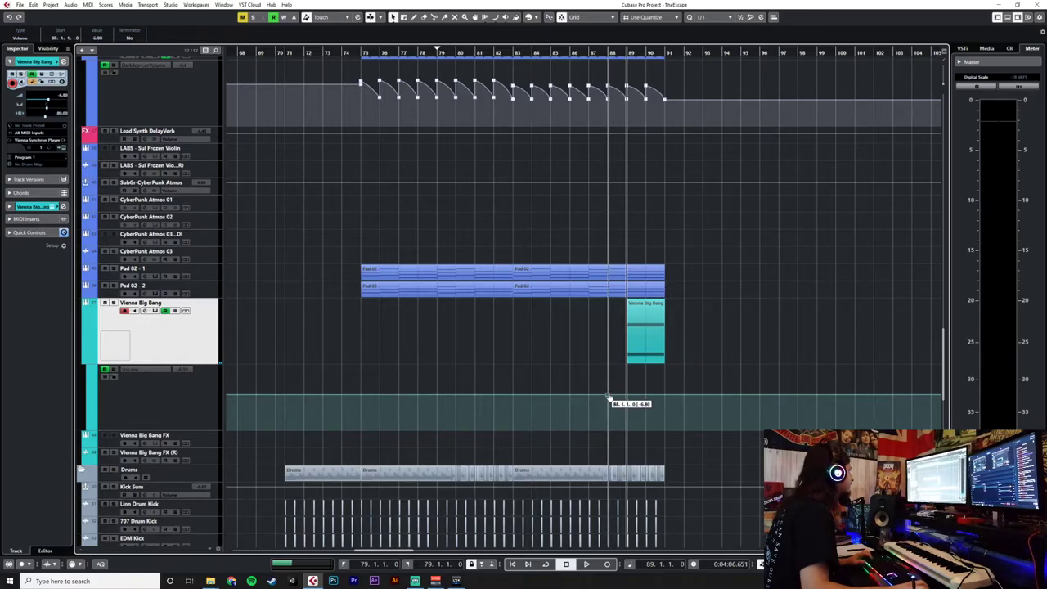
drag(630, 393, 599, 462)
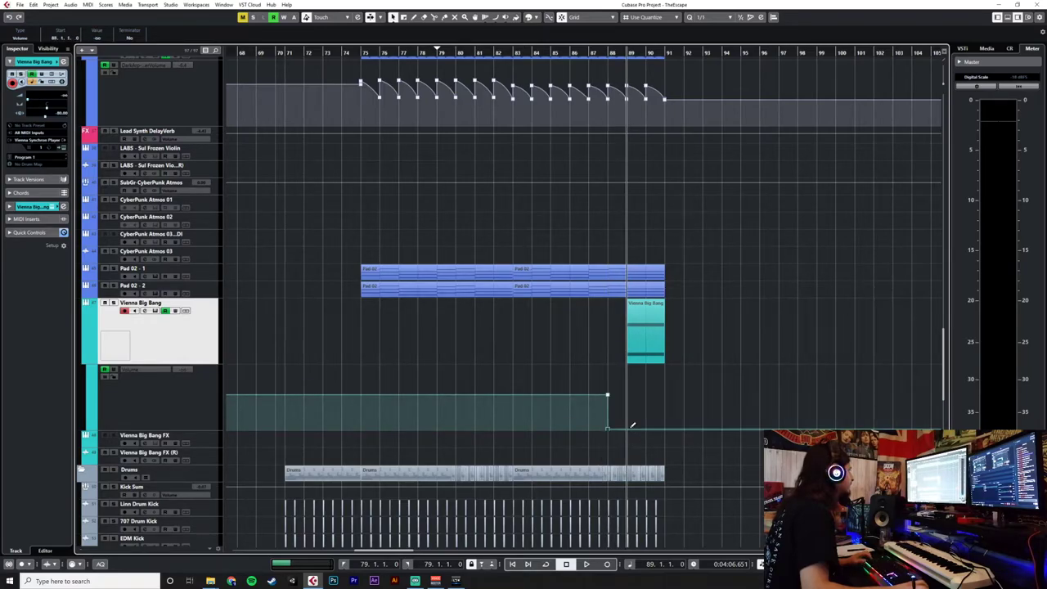
click(664, 379)
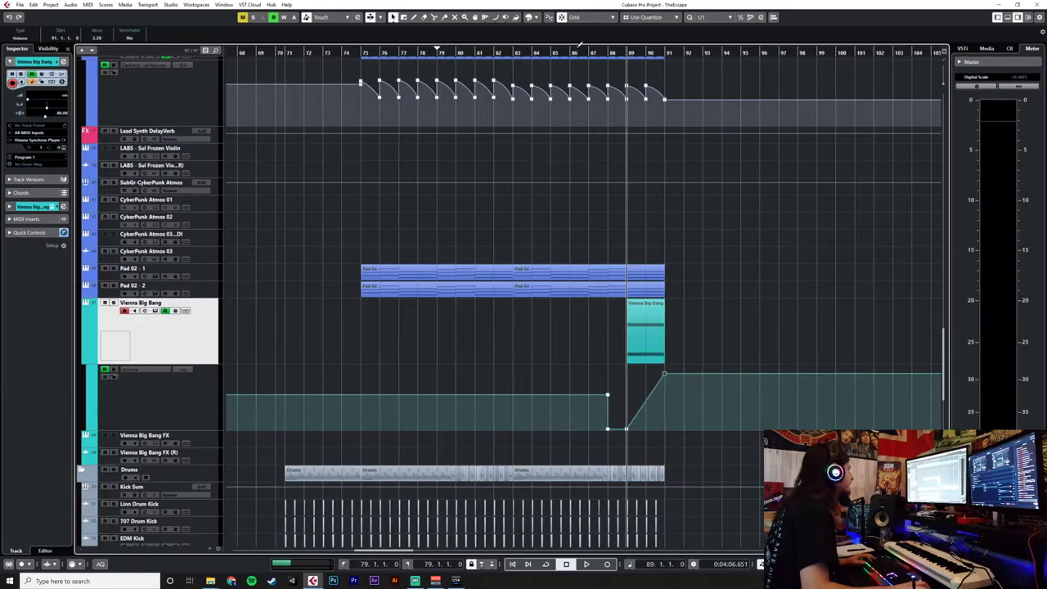
click(579, 52)
key(space)
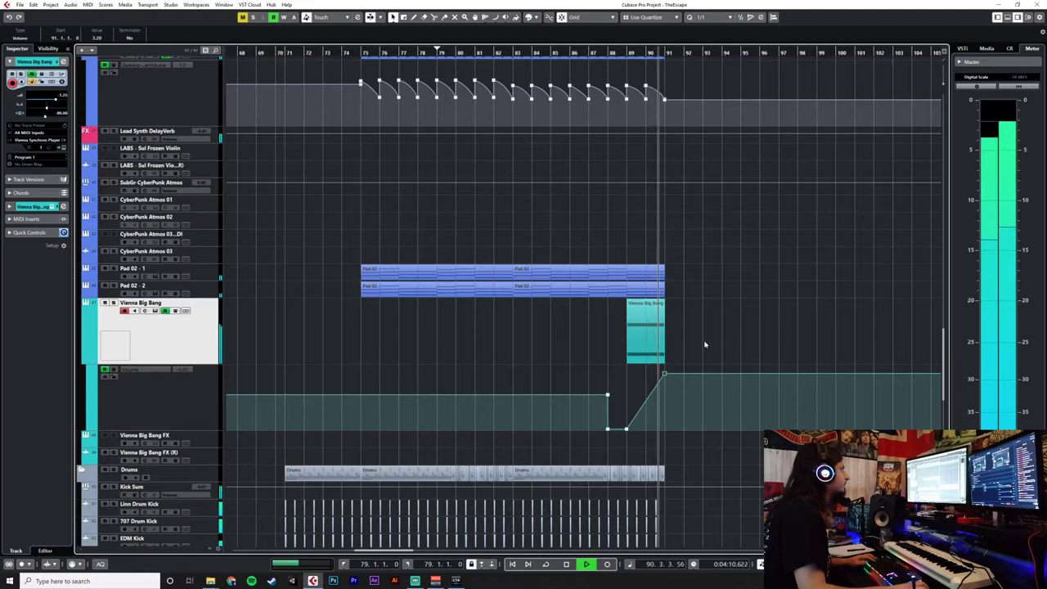
key(space)
Draw a volume dip and swell for BBC Horns 1 between bars 88 and 91, and listen to the transition.
scroll(609, 404, up, 10)
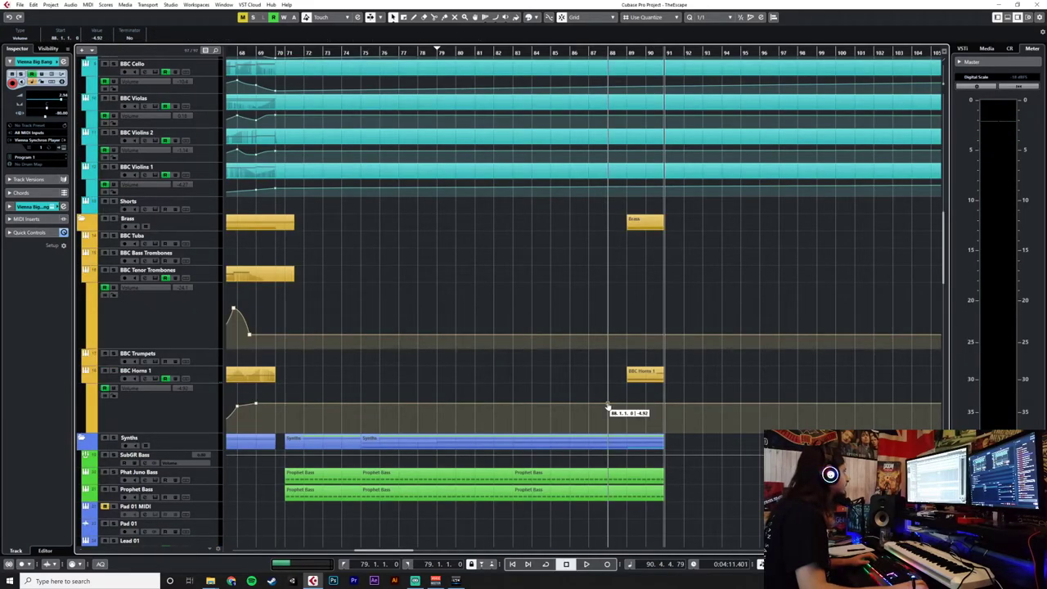
drag(627, 407, 673, 399)
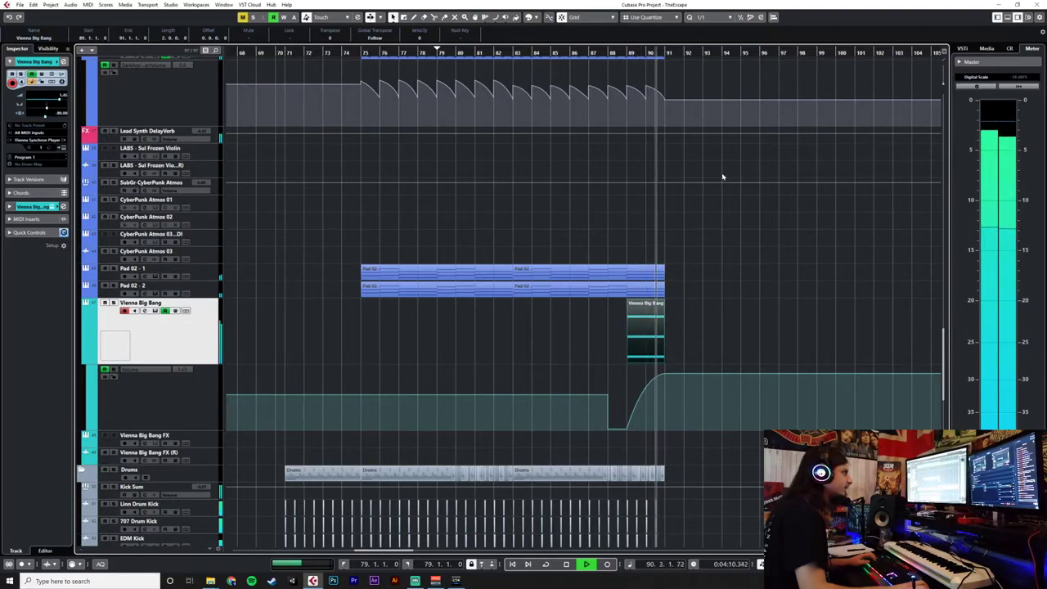
key(space)
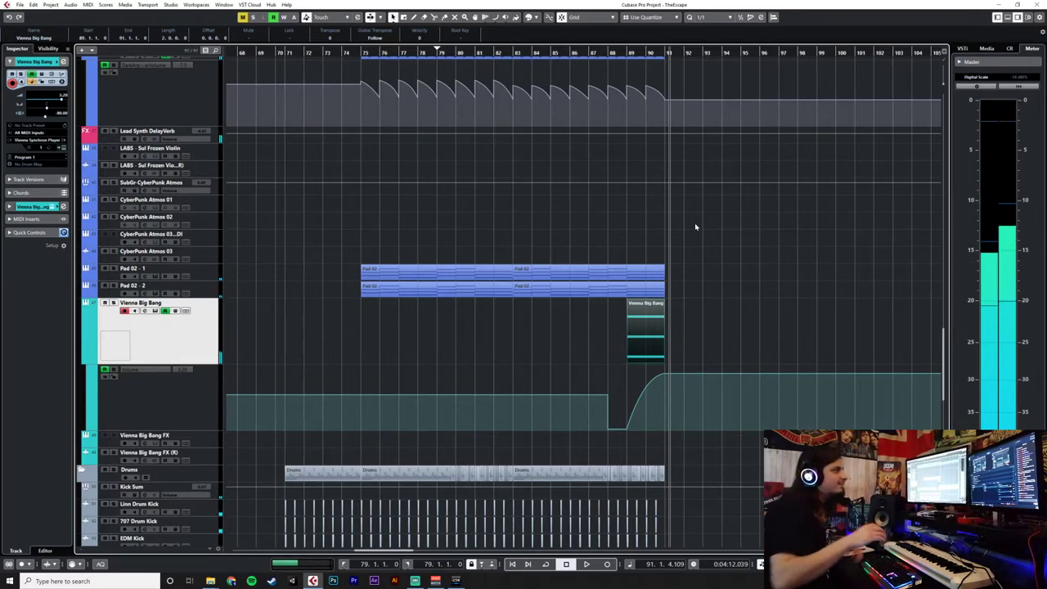
Start recording a new BBC Violins 1 part at bar 89 over the returning strings section.
scroll(682, 235, up, 5)
scroll(682, 236, up, 5)
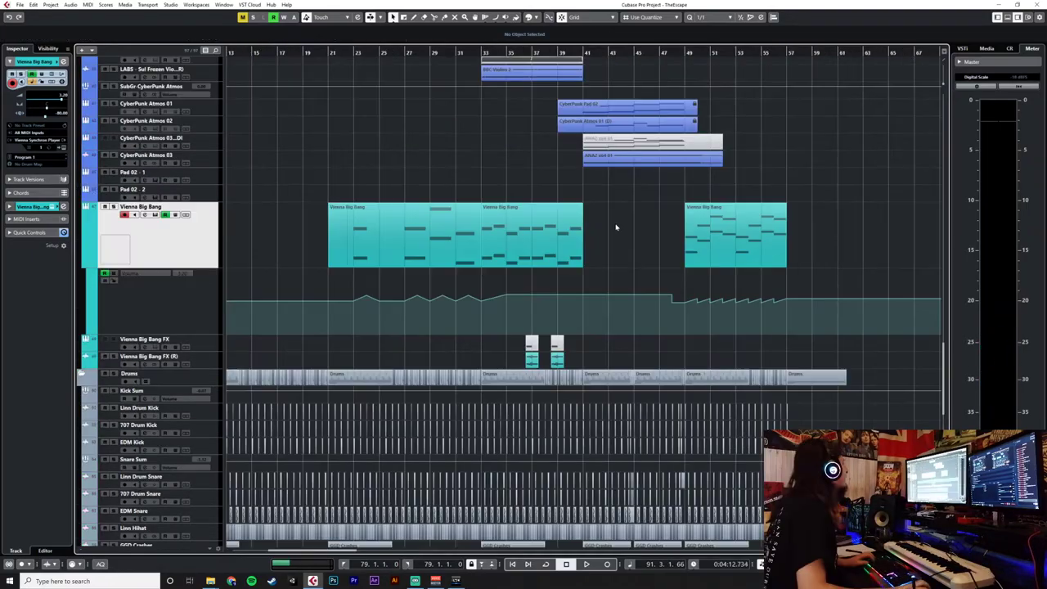
scroll(617, 226, left, 4)
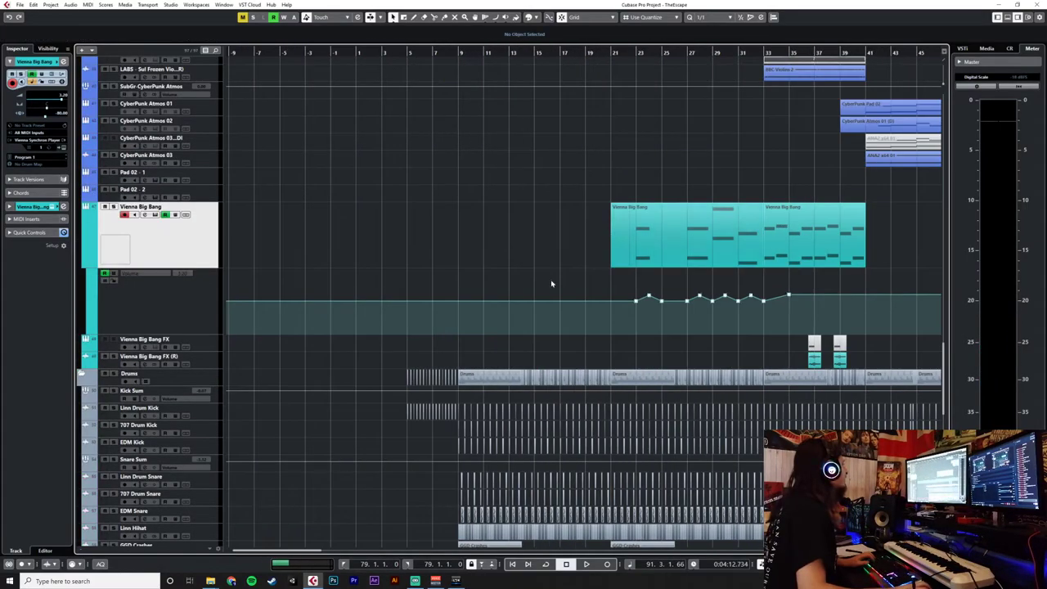
scroll(562, 281, down, 5)
click(538, 319)
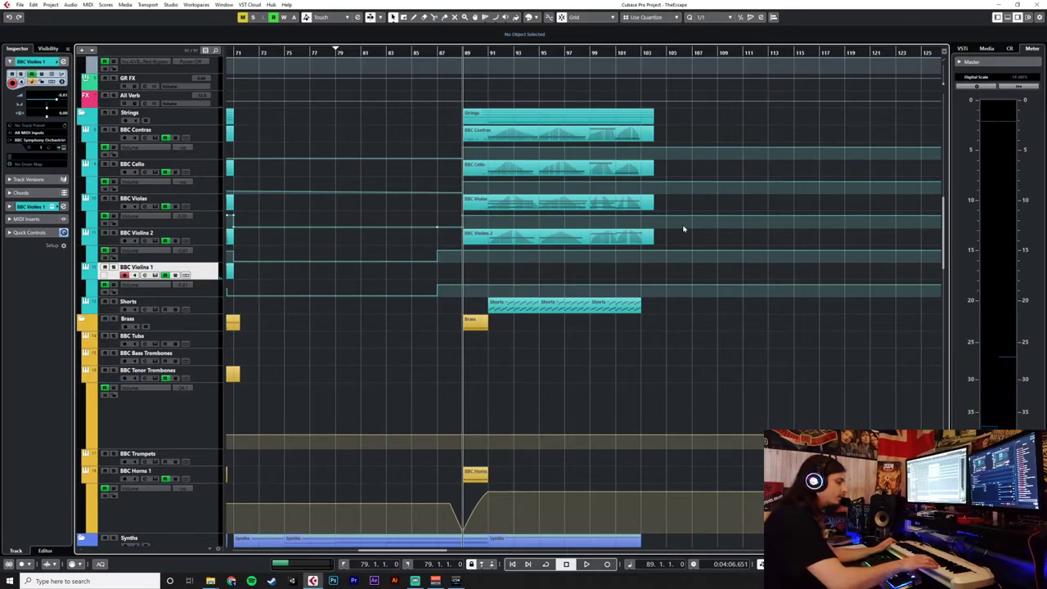
key(KP_Multiply)
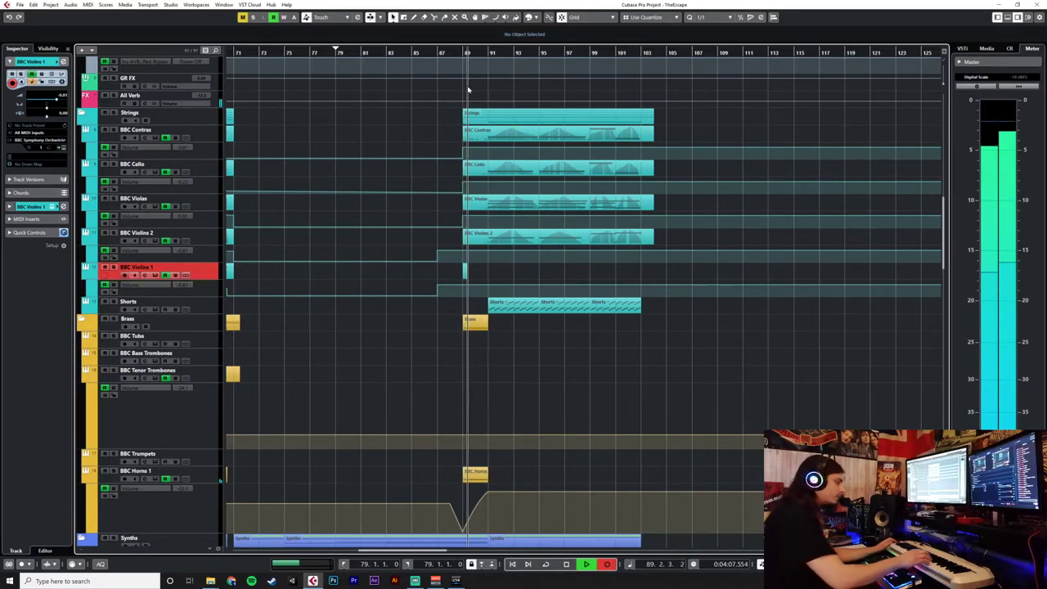
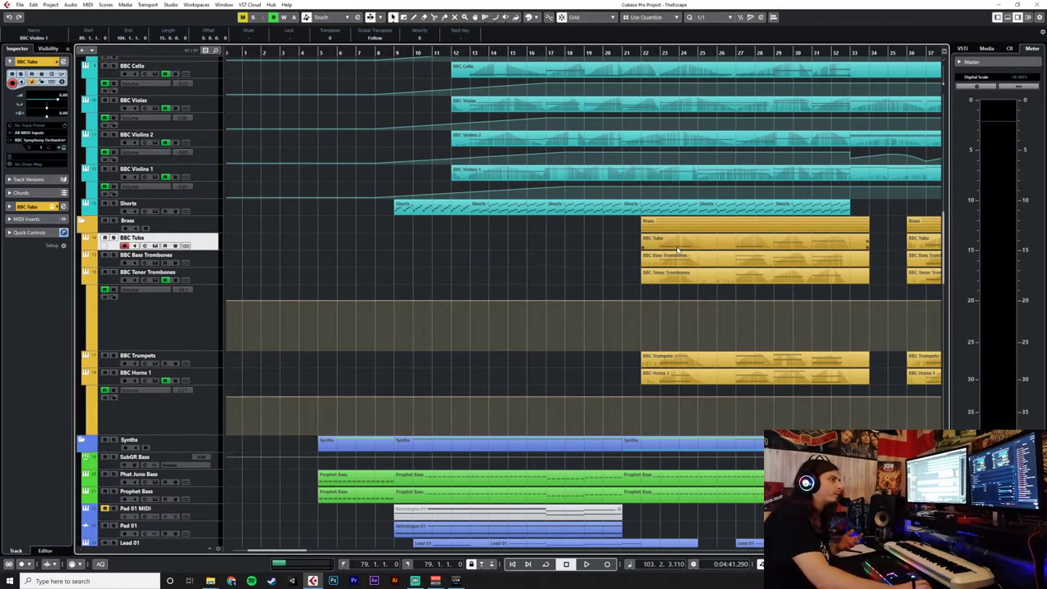
Compare the earlier brass parts from bar 22 with the new section, and place the project cursor at bar 89 for BBC Bass Trombones.
scroll(853, 95, down, 4)
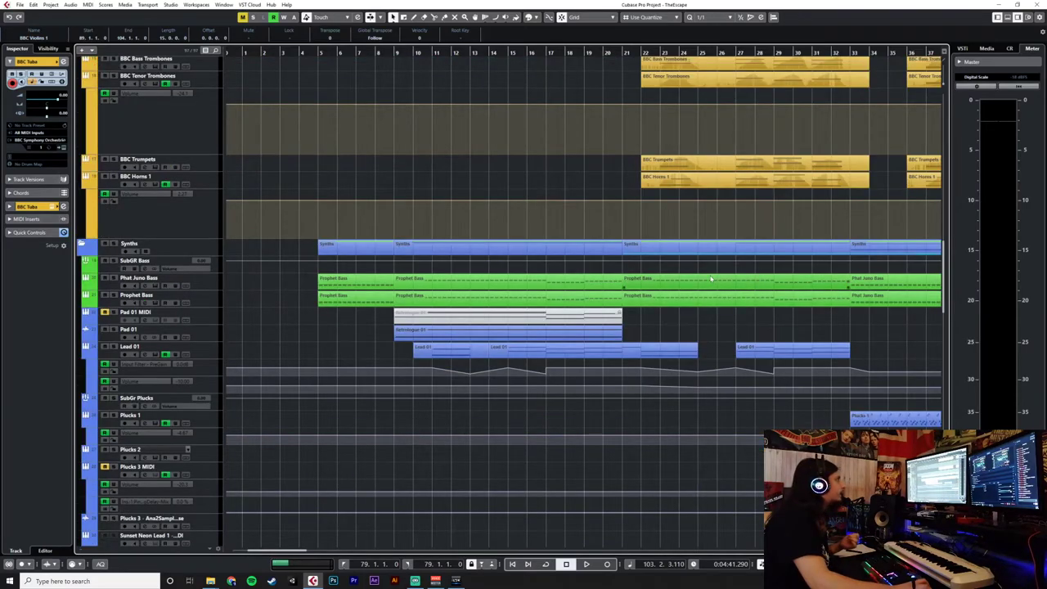
scroll(711, 279, up, 2)
scroll(711, 278, up, 2)
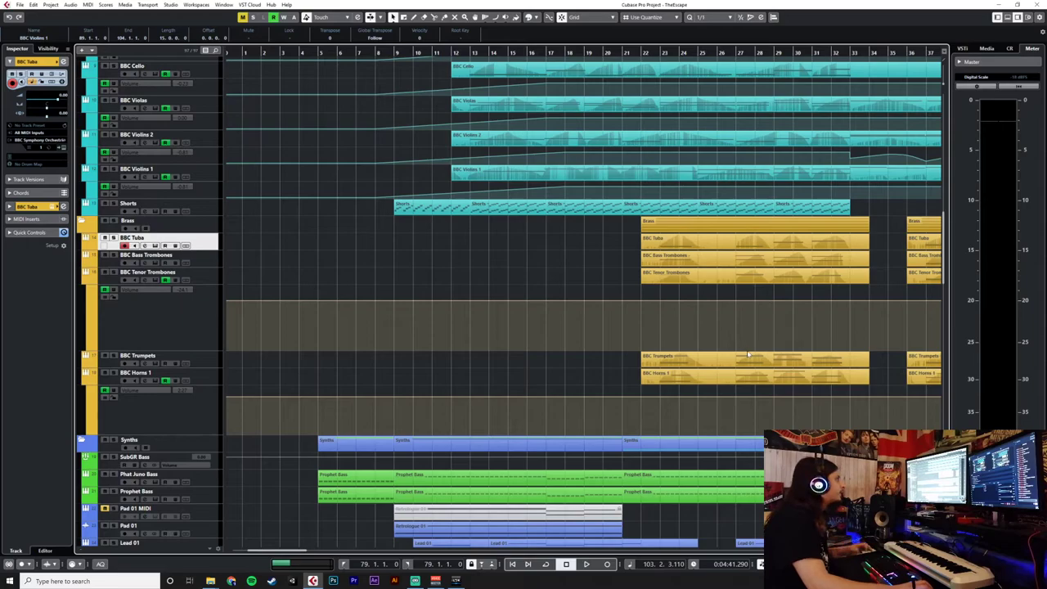
scroll(671, 368, right, 15)
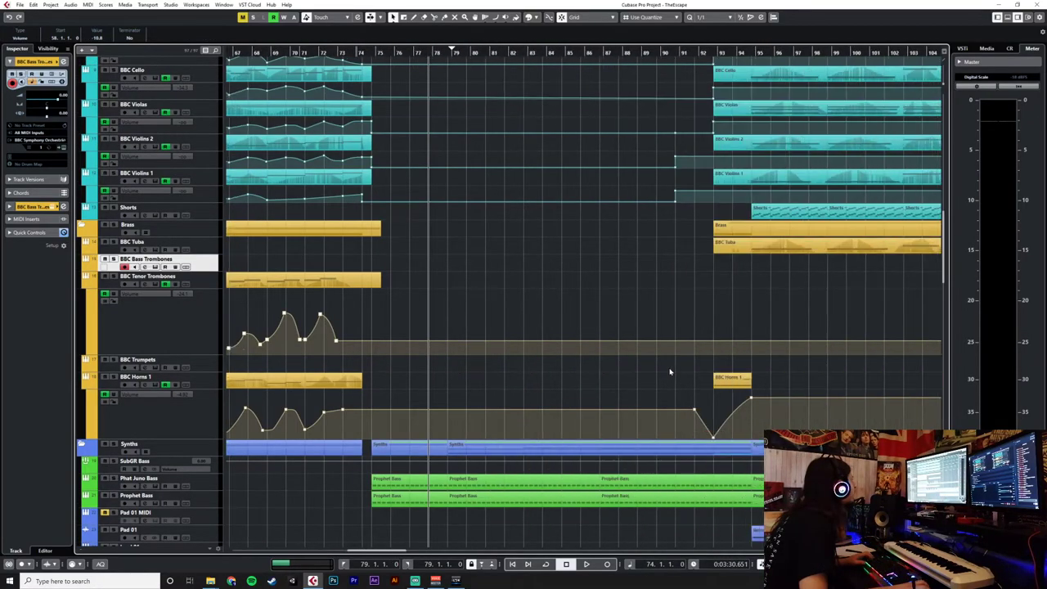
scroll(671, 369, left, 6)
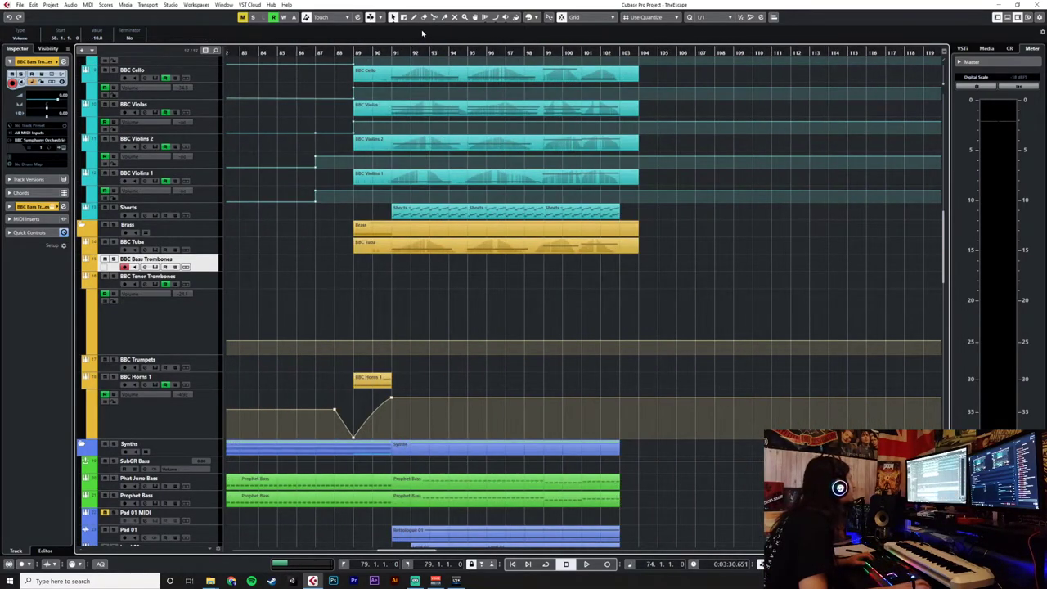
click(353, 52)
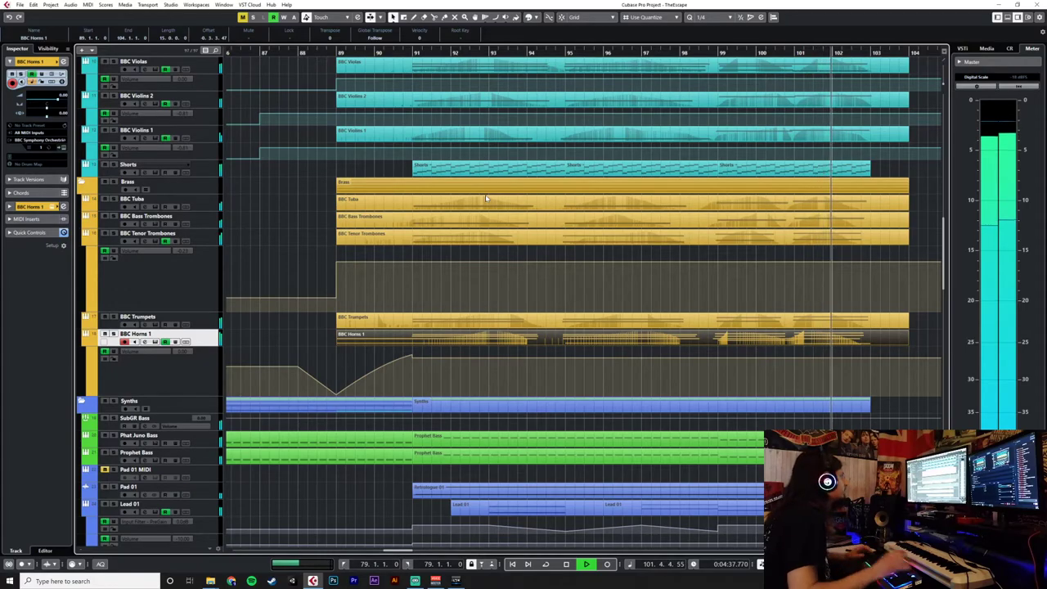
Delete the leftover Vienna Big Bang volume automation points around bars 105 to 107.
scroll(484, 339, down, 10)
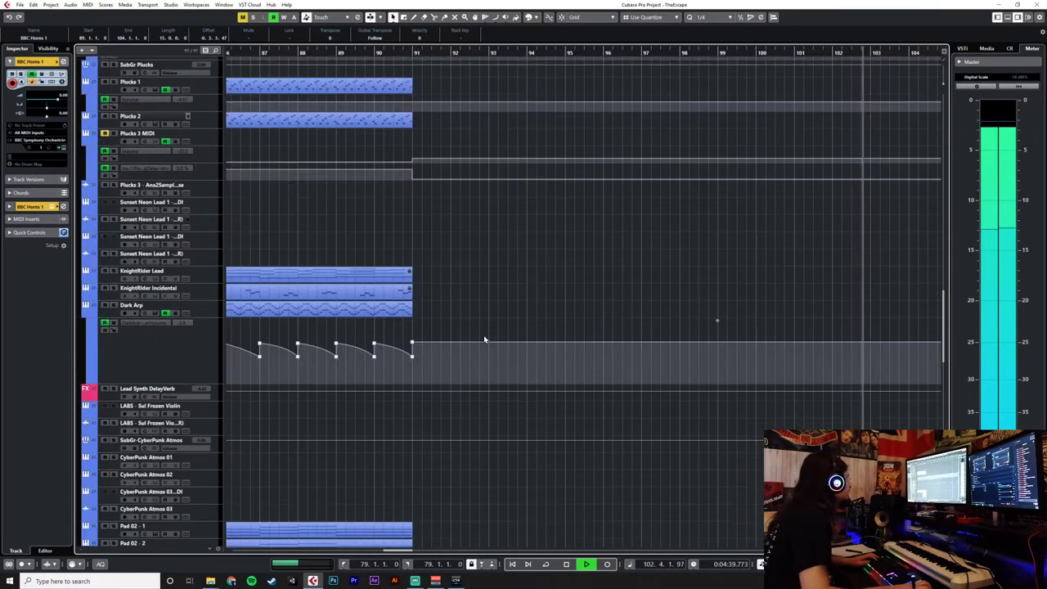
scroll(484, 339, down, 4)
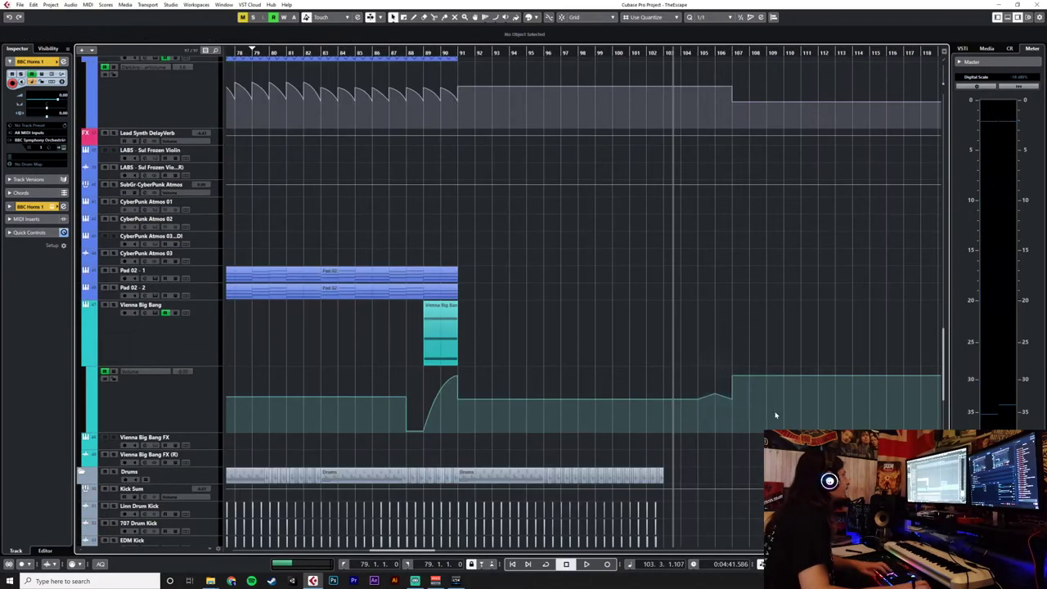
key(Delete)
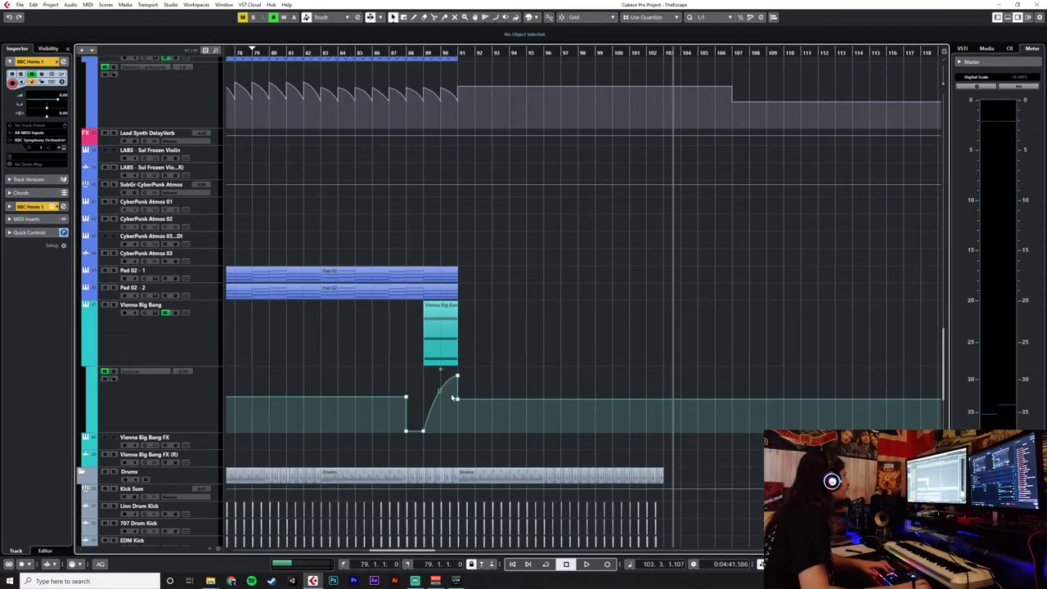
key(Delete)
right_click(490, 360)
click(462, 330)
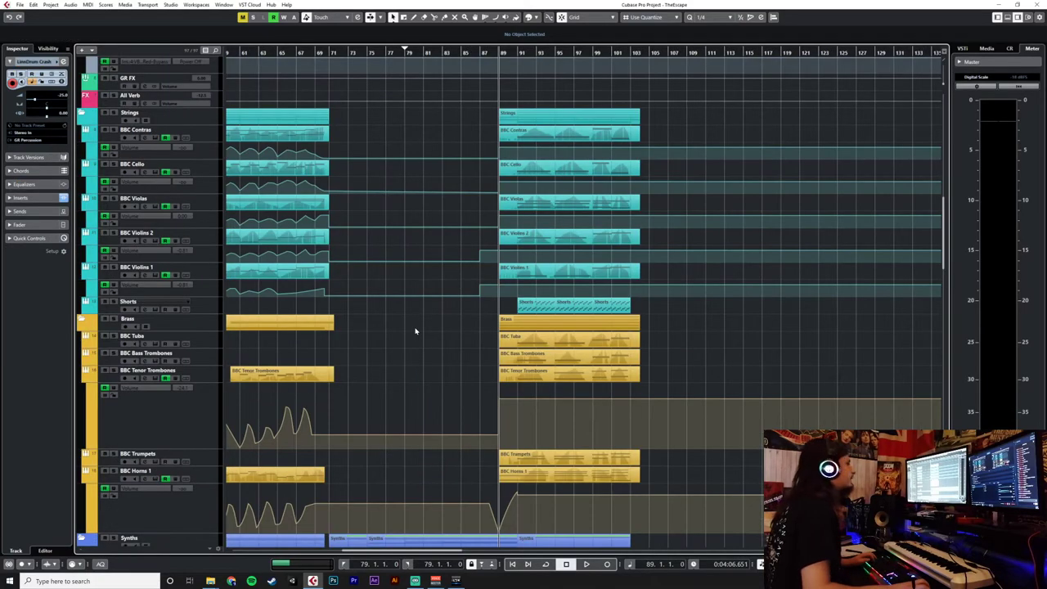
Move the LinnDrum tom sample on the Audio 05 track one bar later to bar 56, continuing the staggered tom fill.
scroll(415, 327, up, 3)
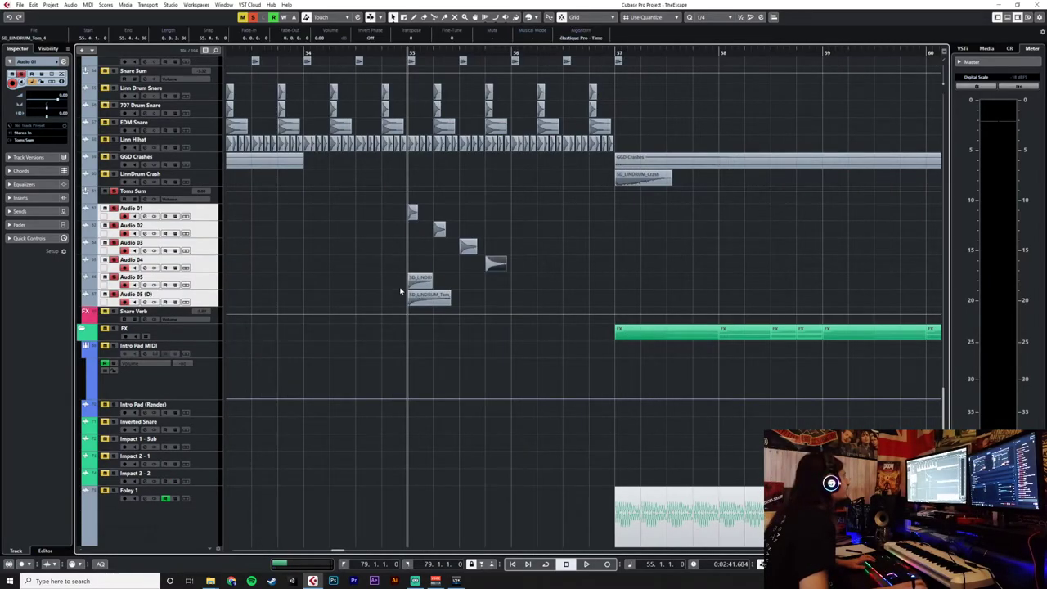
drag(418, 286, 523, 282)
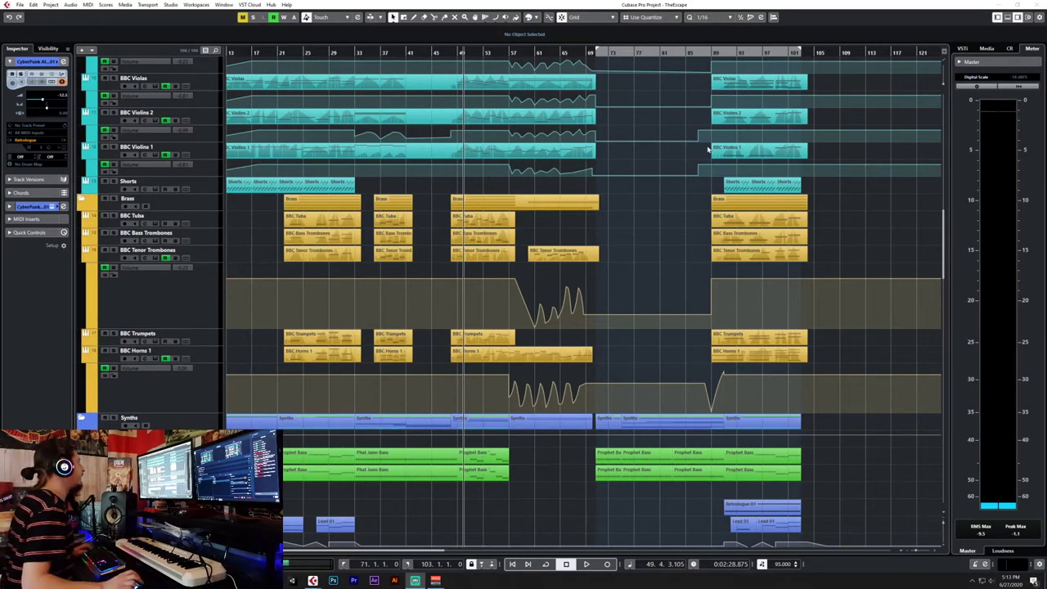
Examine the strings, brass and synth tracks across the arrangement up to about bar 103.
scroll(850, 199, up, 5)
scroll(849, 196, down, 3)
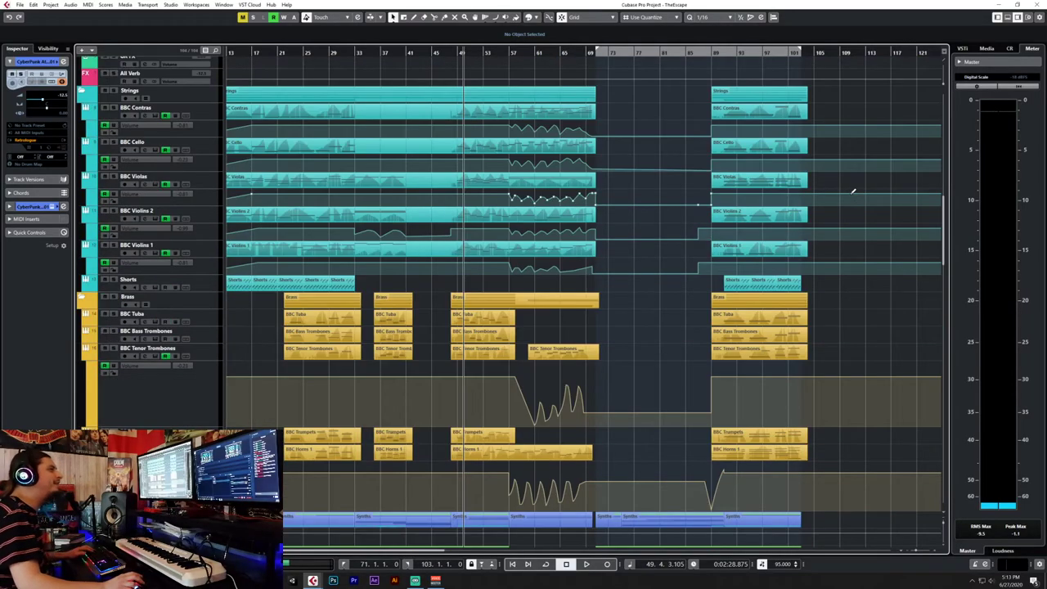
scroll(850, 192, up, 7)
scroll(851, 192, down, 9)
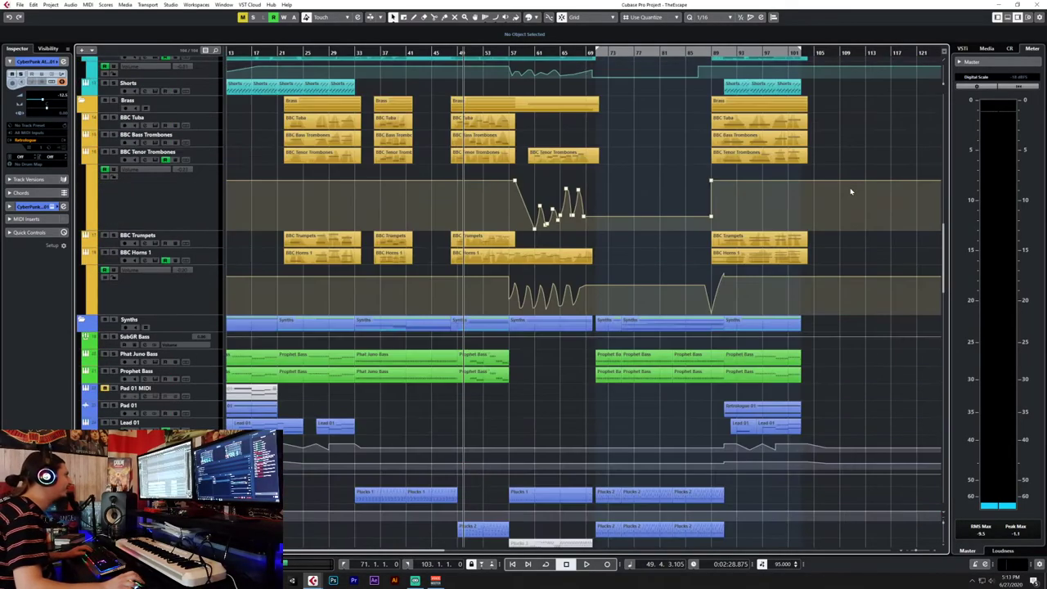
scroll(850, 186, down, 3)
scroll(848, 187, up, 10)
scroll(799, 189, down, 5)
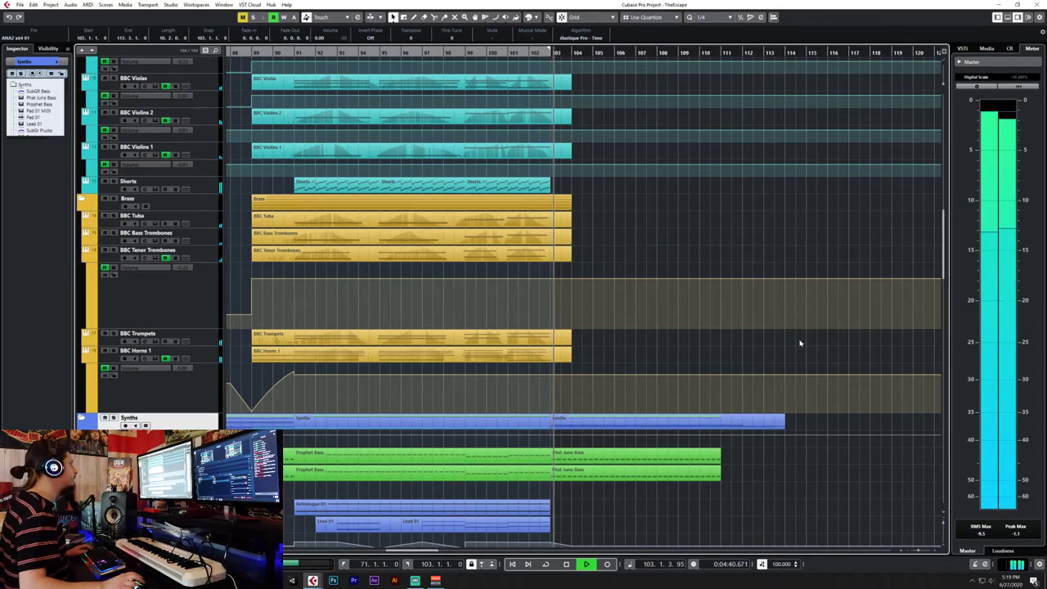
Play the new ending from bar 103 and examine its bass, pluck, impact and FX parts.
scroll(799, 344, down, 8)
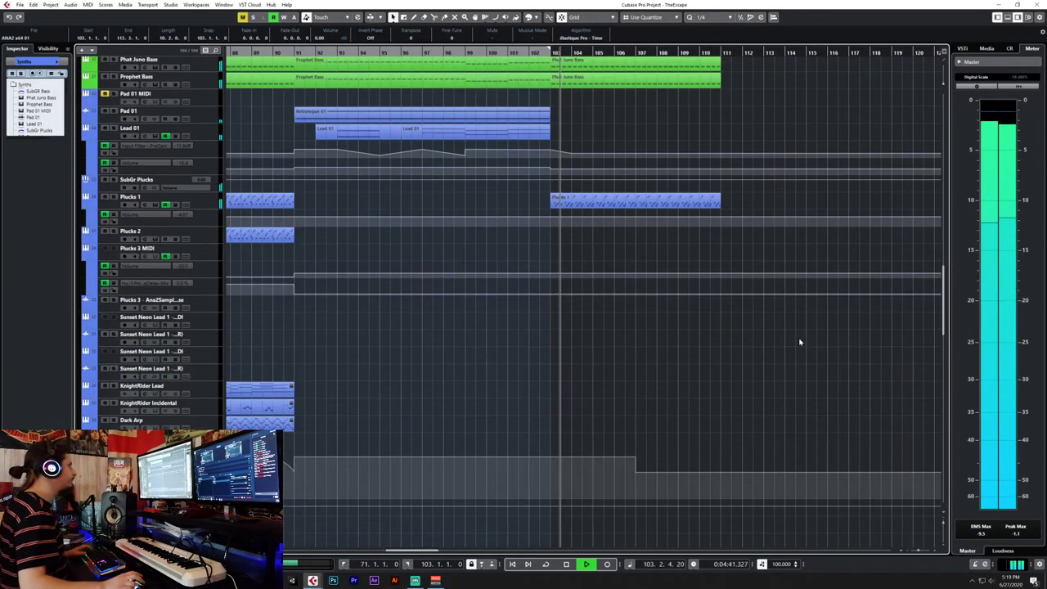
scroll(800, 342, down, 10)
scroll(800, 342, down, 3)
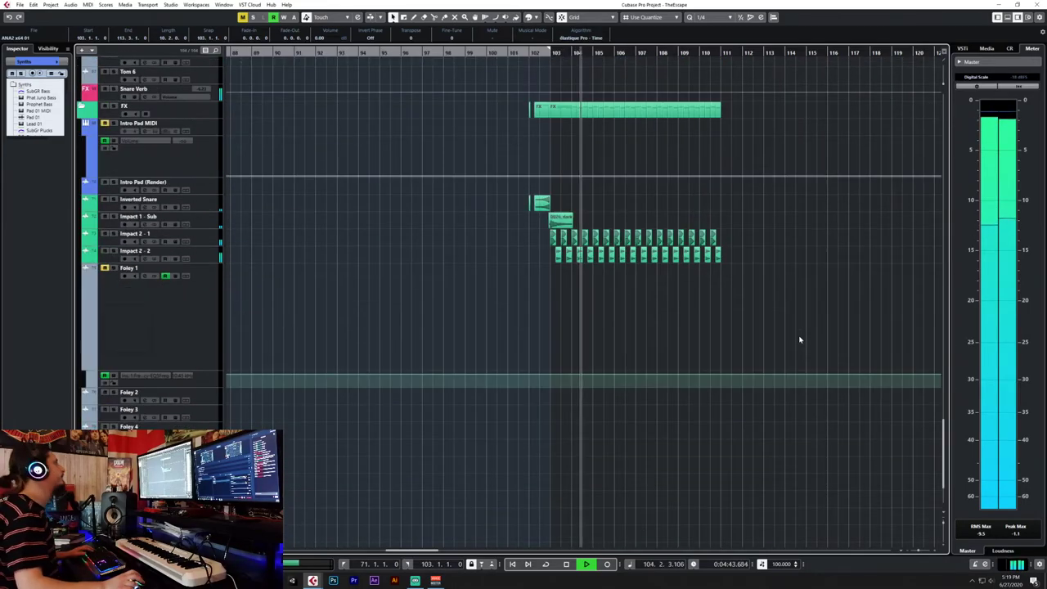
Select and copy the earlier CyberPunk Pad 02 and CyberPunk Atmos 01 parts that start at bar 39.
scroll(800, 339, up, 15)
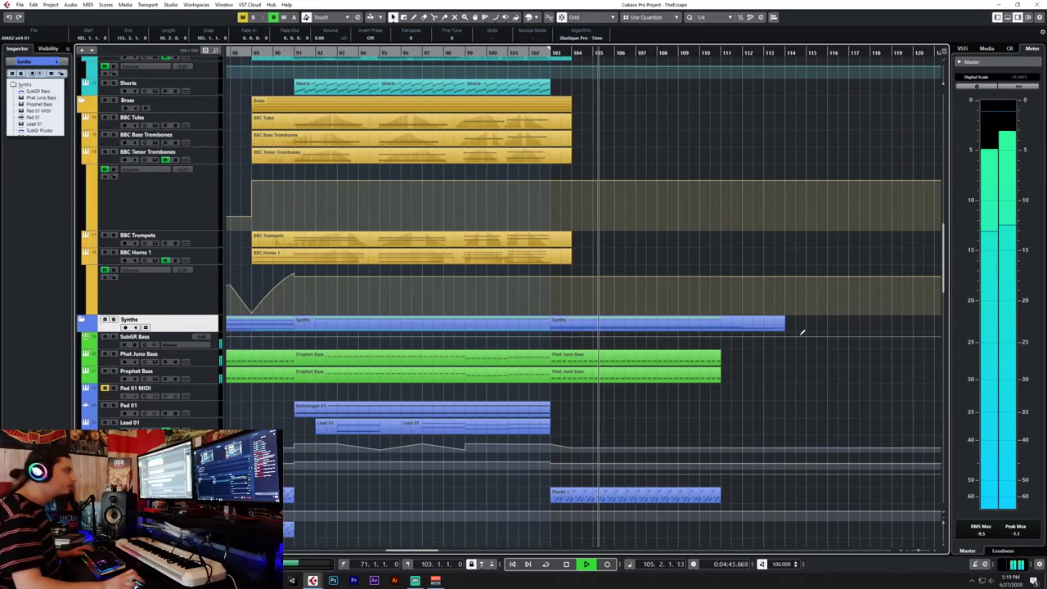
scroll(801, 331, down, 6)
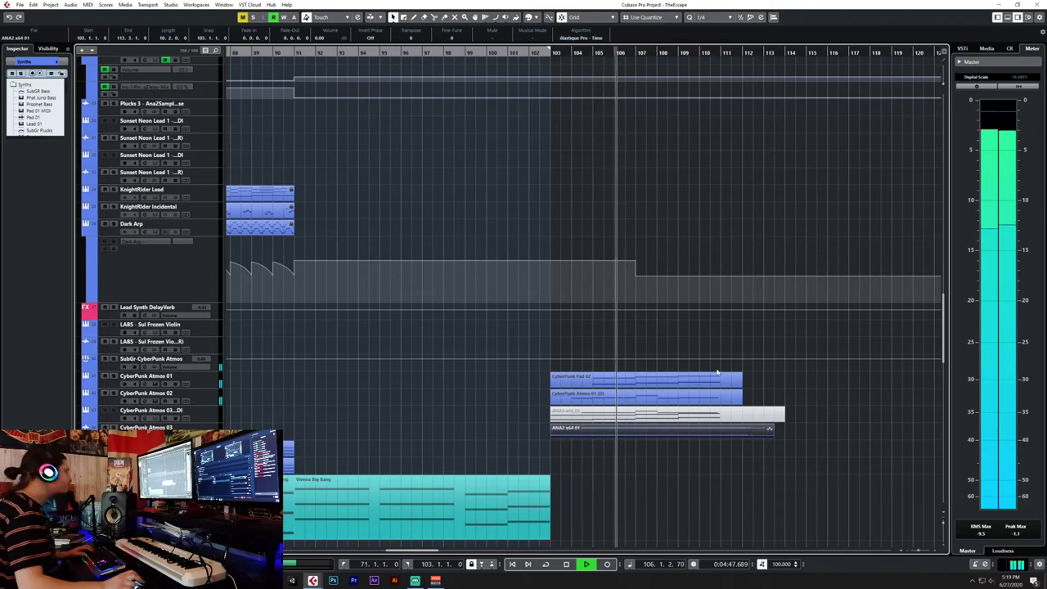
click(673, 384)
scroll(589, 380, down, 4)
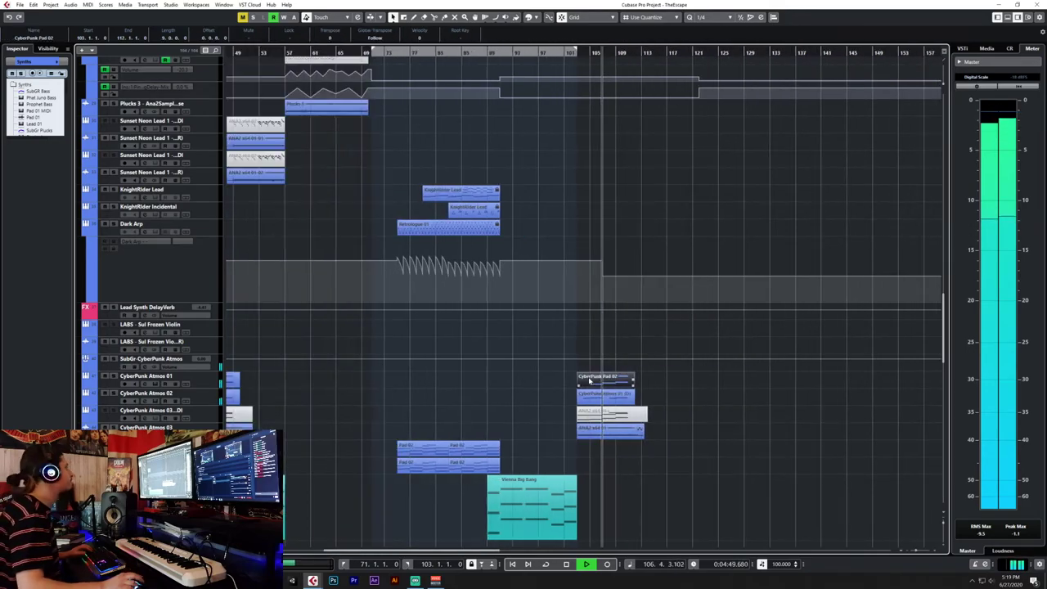
scroll(588, 380, left, 5)
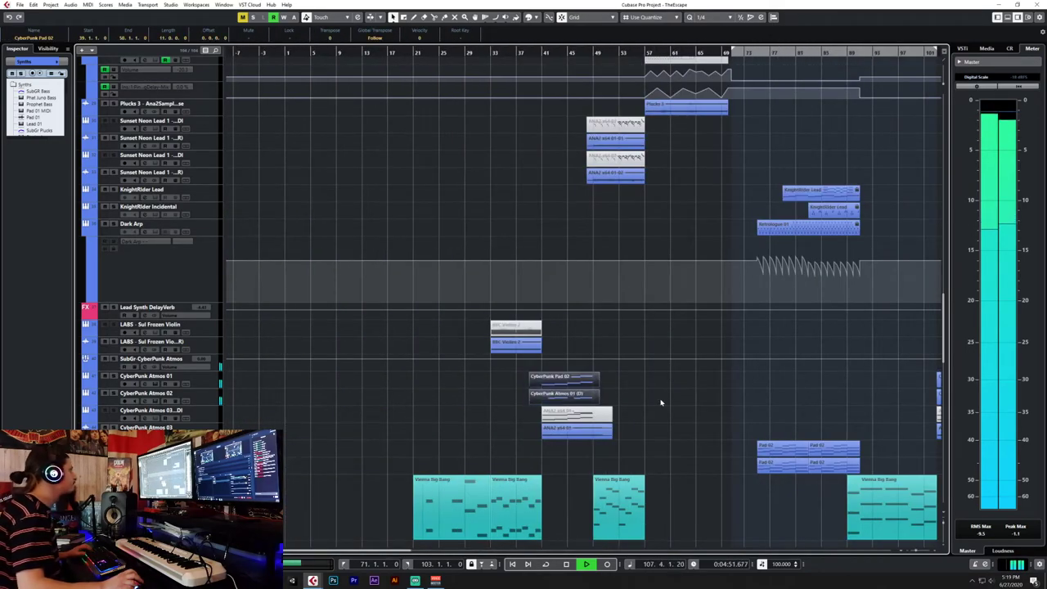
scroll(660, 401, up, 4)
scroll(661, 402, right, 8)
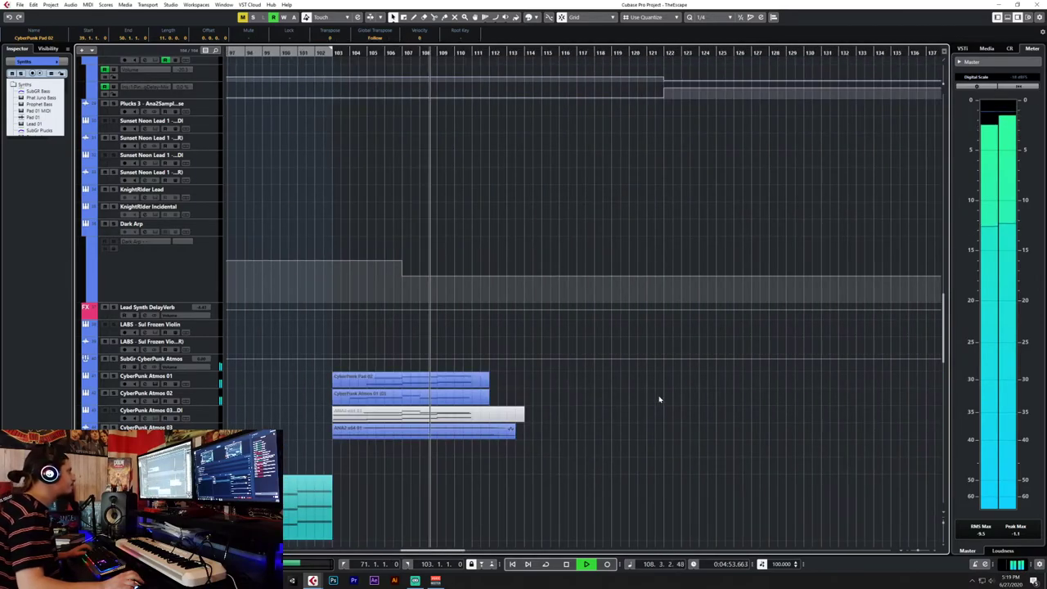
Set the grid quantize to 1/1, stop playback and paste the copied CyberPunk parts at bar 110 on the CyberPunk Atmos 01 and 02 tracks.
scroll(191, 315, up, 10)
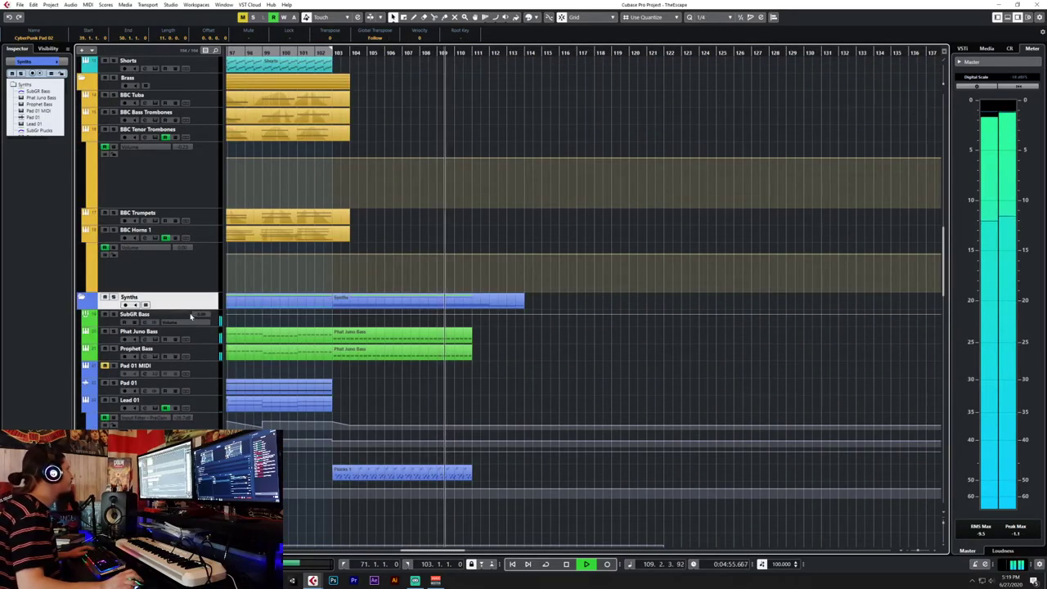
scroll(358, 397, down, 10)
scroll(359, 397, up, 2)
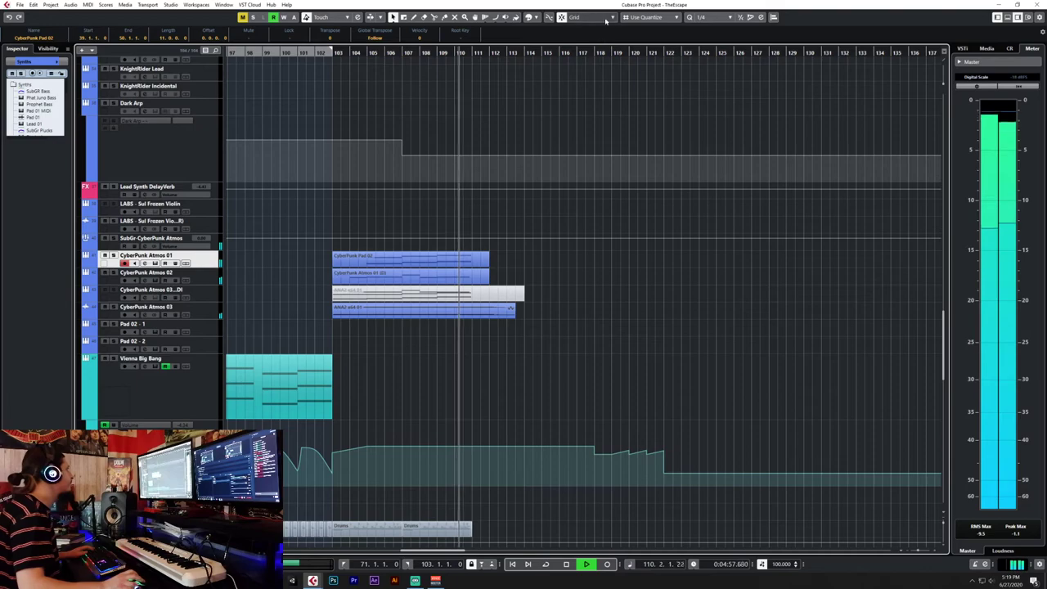
click(700, 18)
click(712, 31)
scroll(476, 274, up, 3)
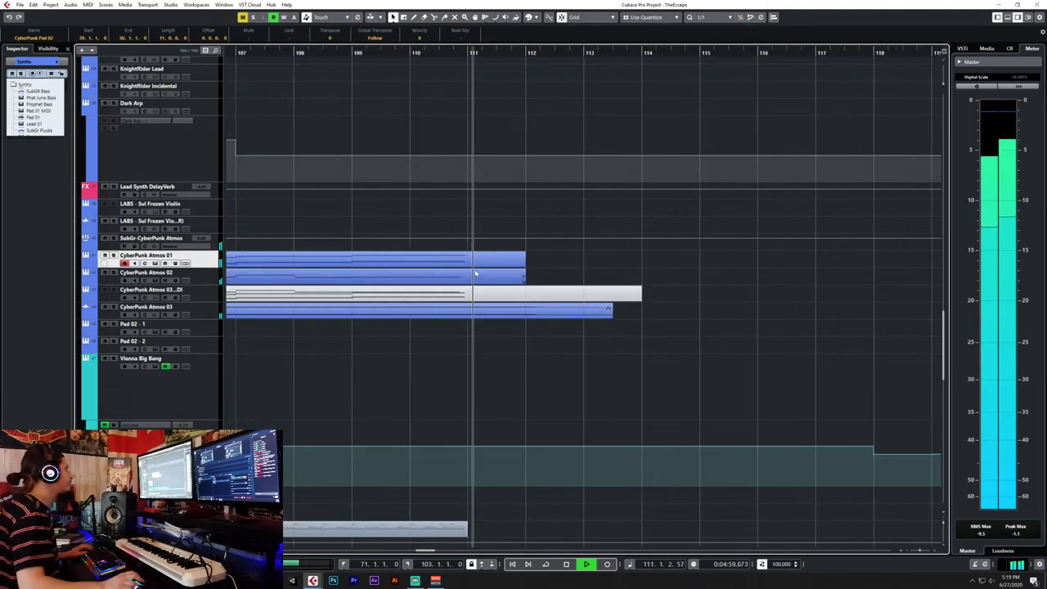
scroll(476, 275, up, 2)
key(space)
click(377, 53)
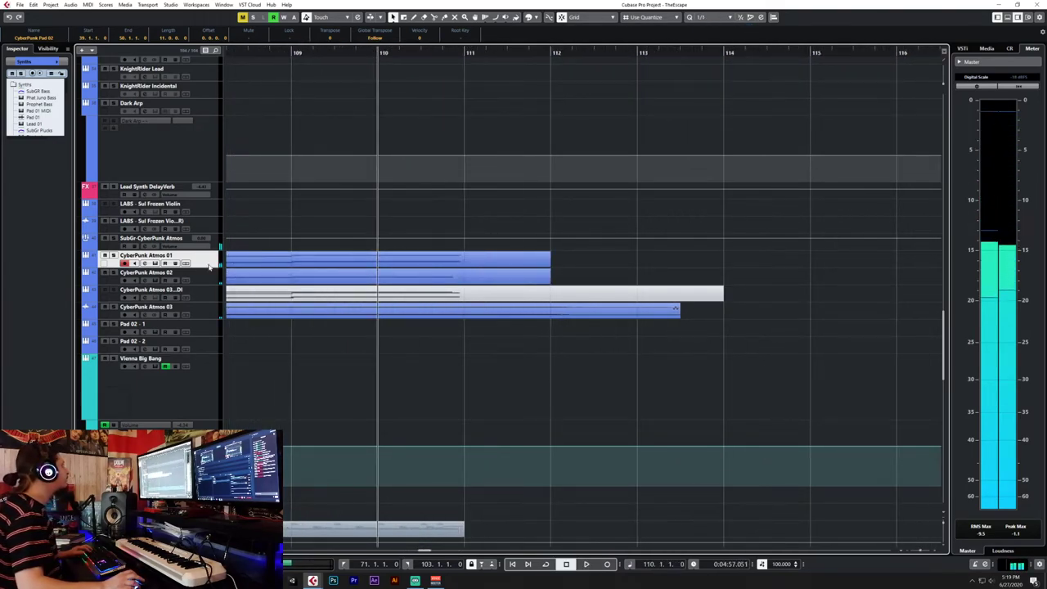
key(ctrl+v)
Move the pasted CyberPunk parts one bar earlier so they overlap the existing parts from bar 109.
right_click(576, 262)
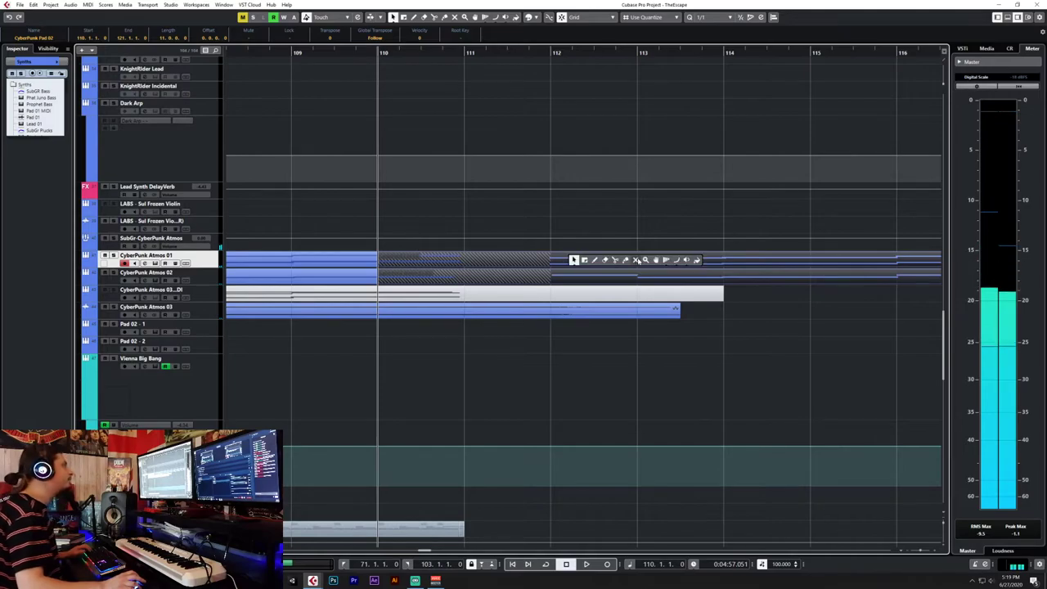
click(573, 260)
drag(575, 261, 487, 266)
right_click(486, 265)
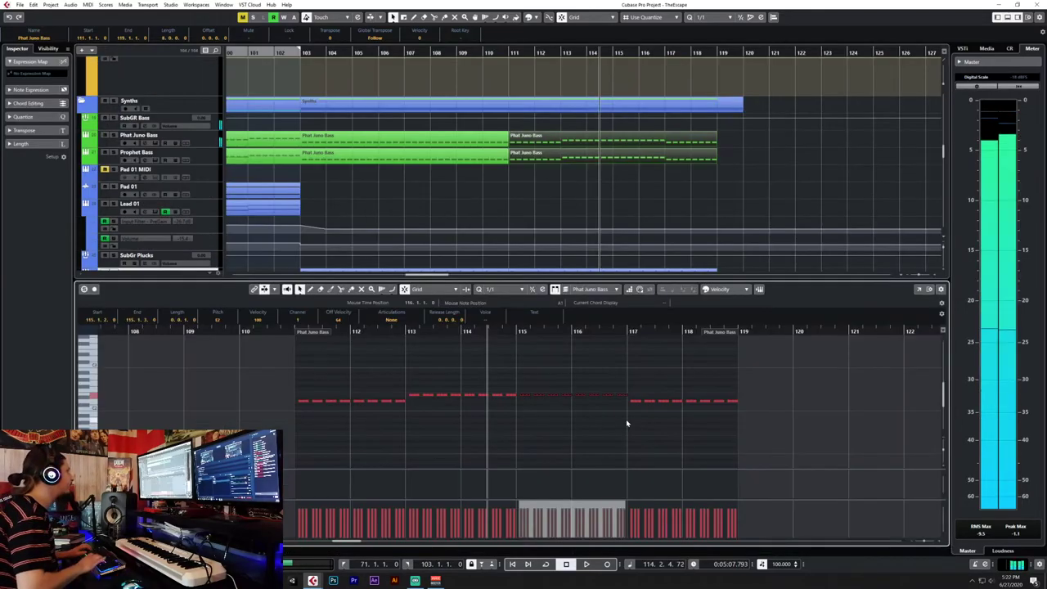
Transpose the Phat Juno Bass notes in bars 117 and 118 up above the notes of bars 115 and 116.
drag(625, 394, 812, 441)
key(Up)
key(Up)
key(Up)
key(Up)
key(Up)
key(Up)
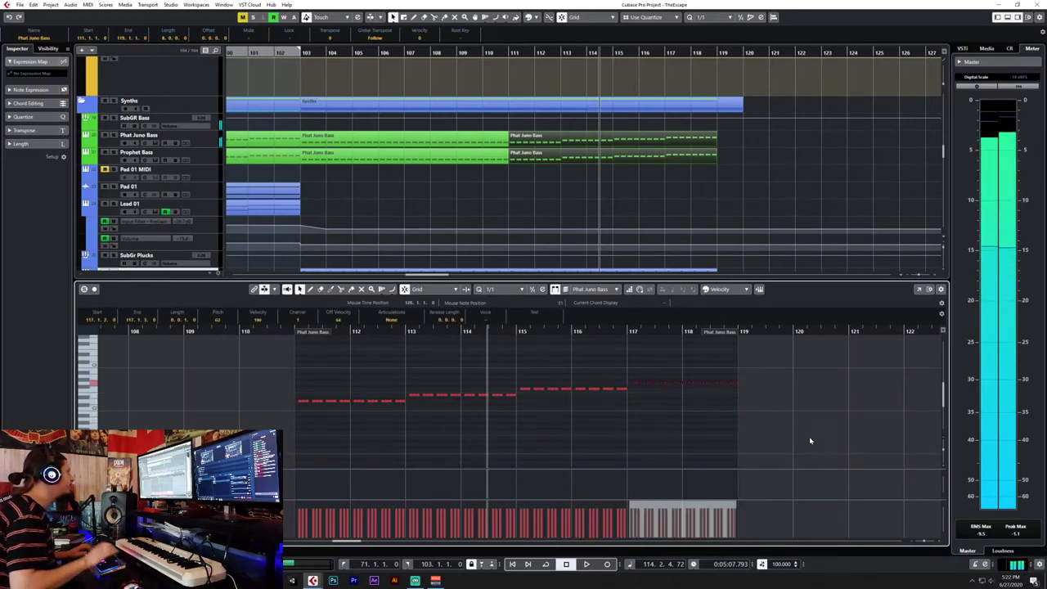
Play the extended bass and pluck parts from just before bar 110 to check the ascending bass line, with the note editor closed.
click(488, 52)
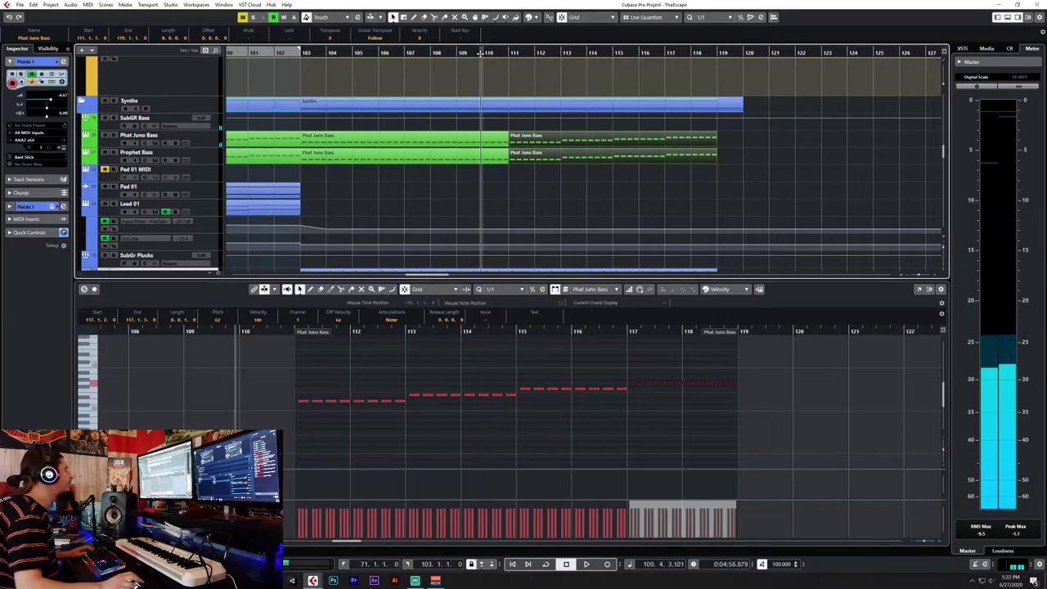
click(493, 192)
key(space)
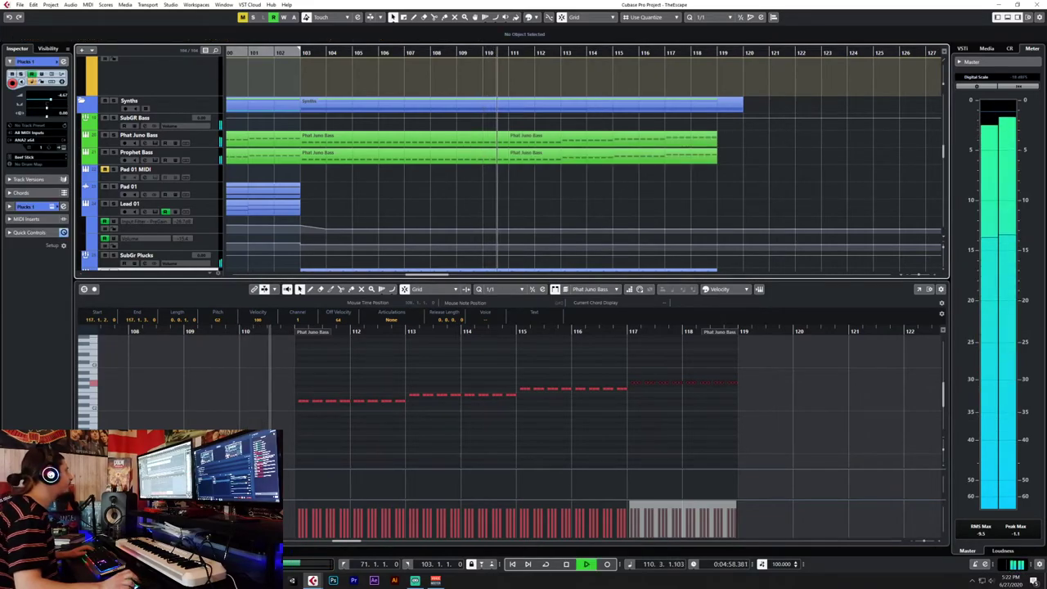
click(81, 550)
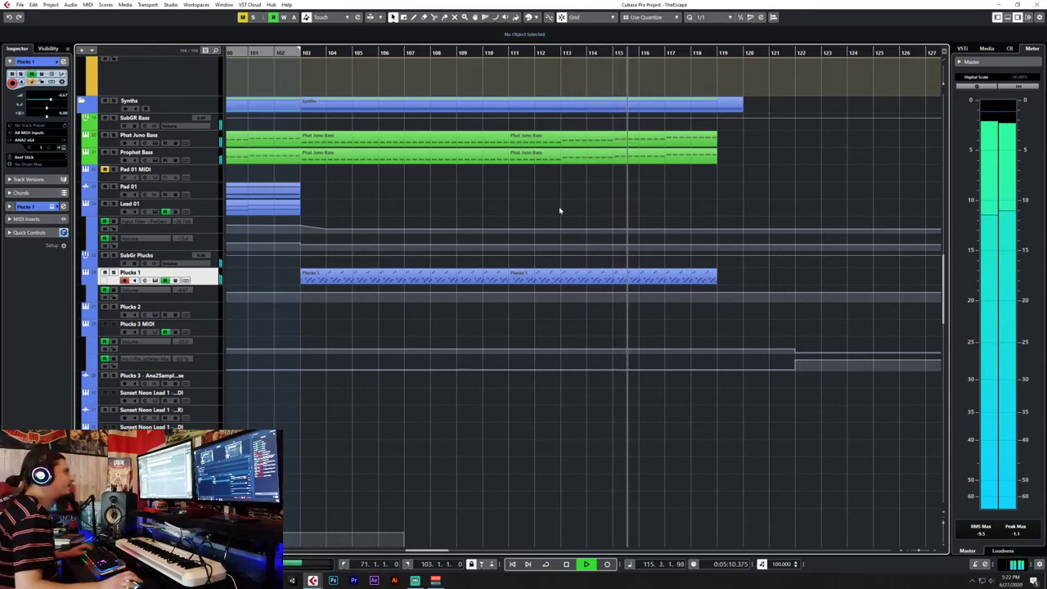
key(space)
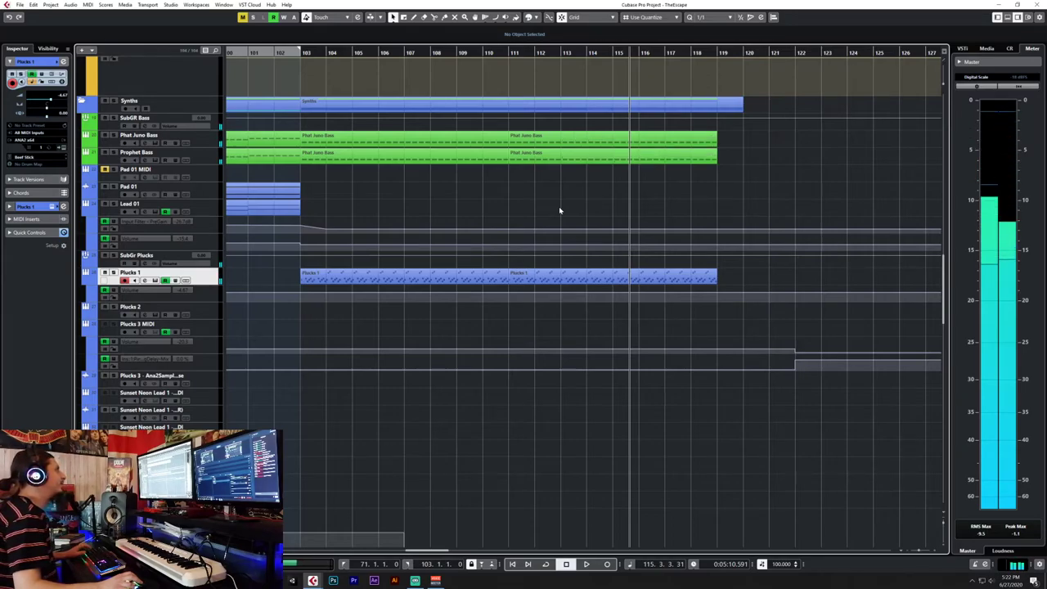
Open the second Plucks 1 part and the CyberPunk Atmos 01 part to examine their notes, listening through to bar 117.
double_click(577, 277)
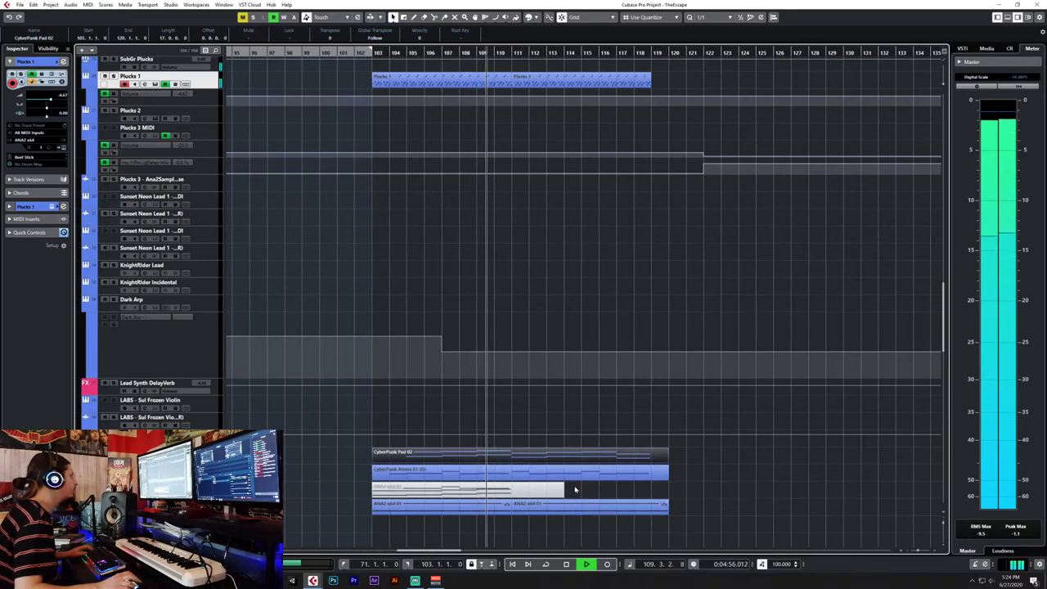
double_click(574, 477)
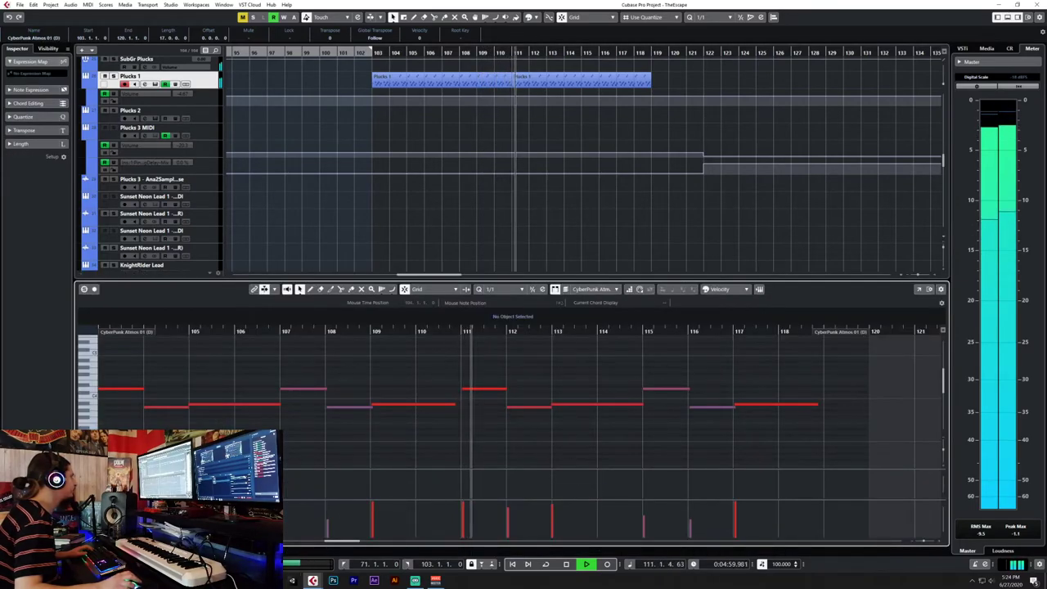
key(Return)
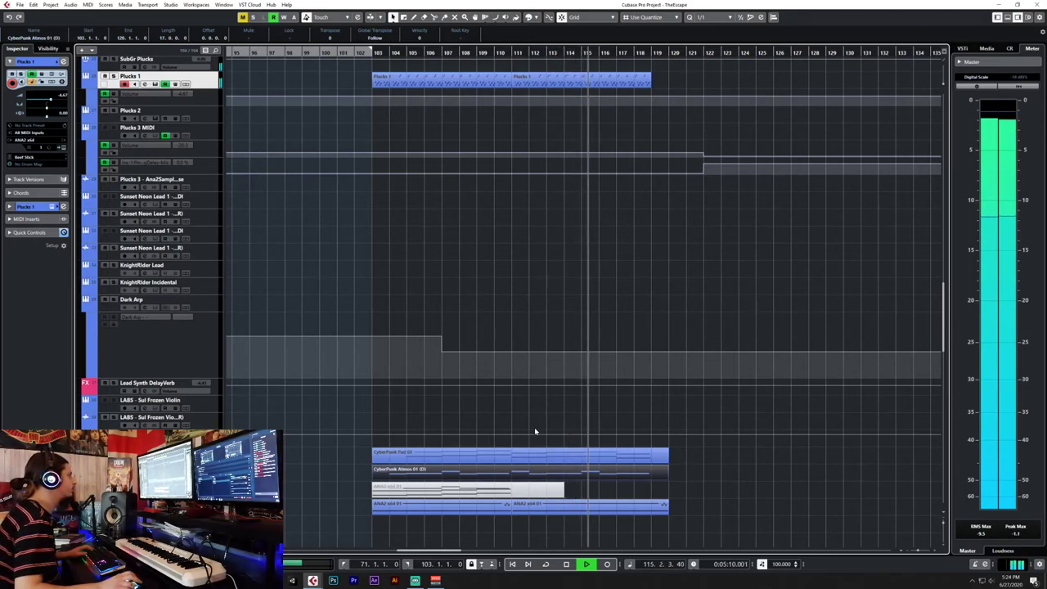
scroll(534, 426, up, 8)
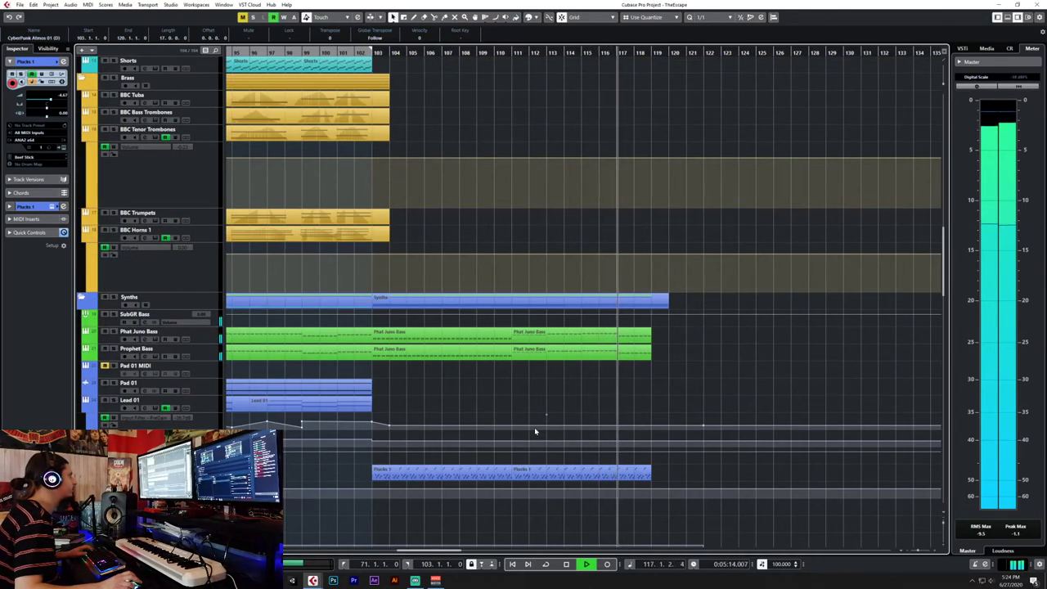
click(593, 381)
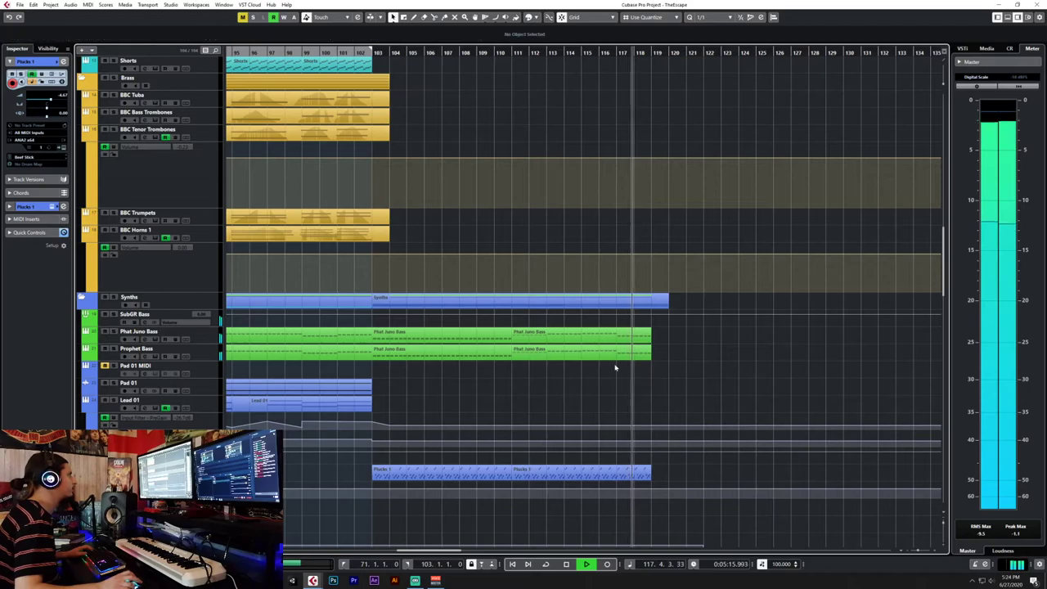
Transpose the Phat Juno Bass notes in bar 118 up to the pitch of the bar 111 notes and close the editor.
double_click(640, 356)
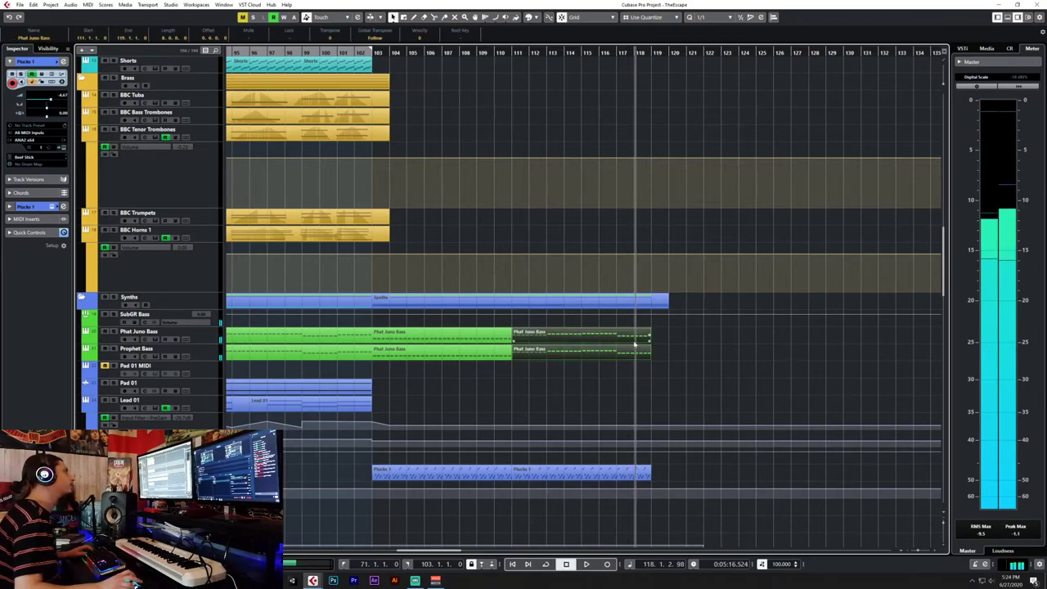
drag(418, 370, 469, 404)
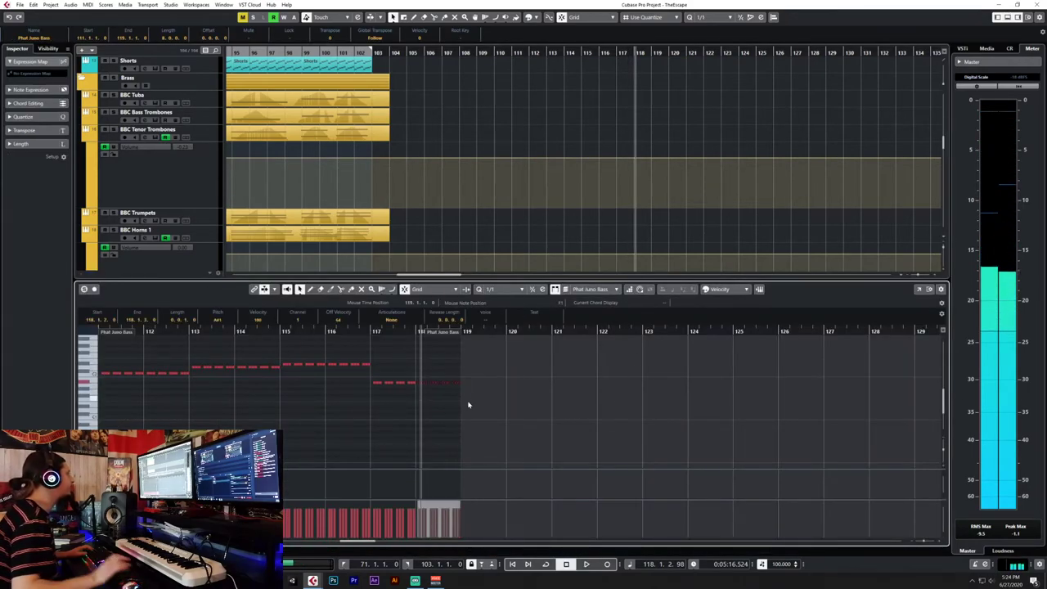
key(Up)
key(Up)
key(Up)
click(468, 404)
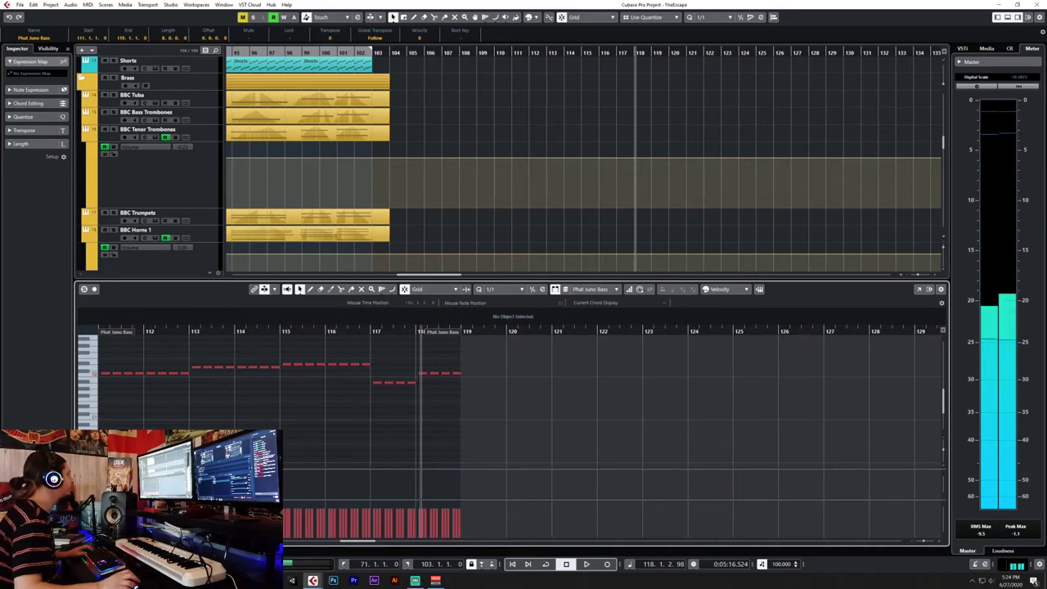
key(Return)
Open the CyberPunk Pad 02 part and shorten the upper note that starts at bar 117 so it ends around bar 118.
scroll(697, 350, down, 6)
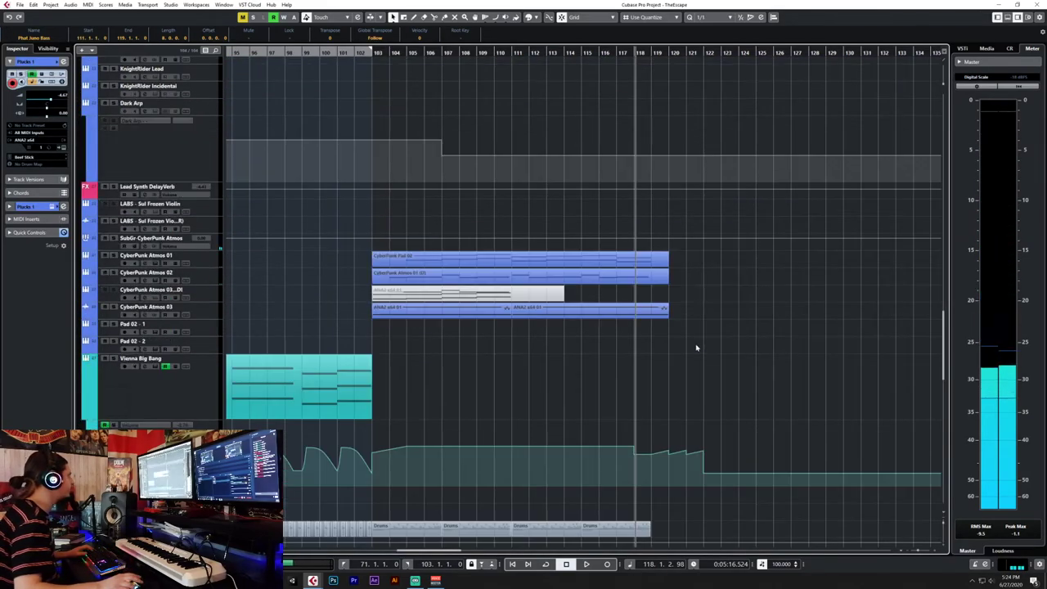
double_click(643, 259)
scroll(809, 379, up, 1)
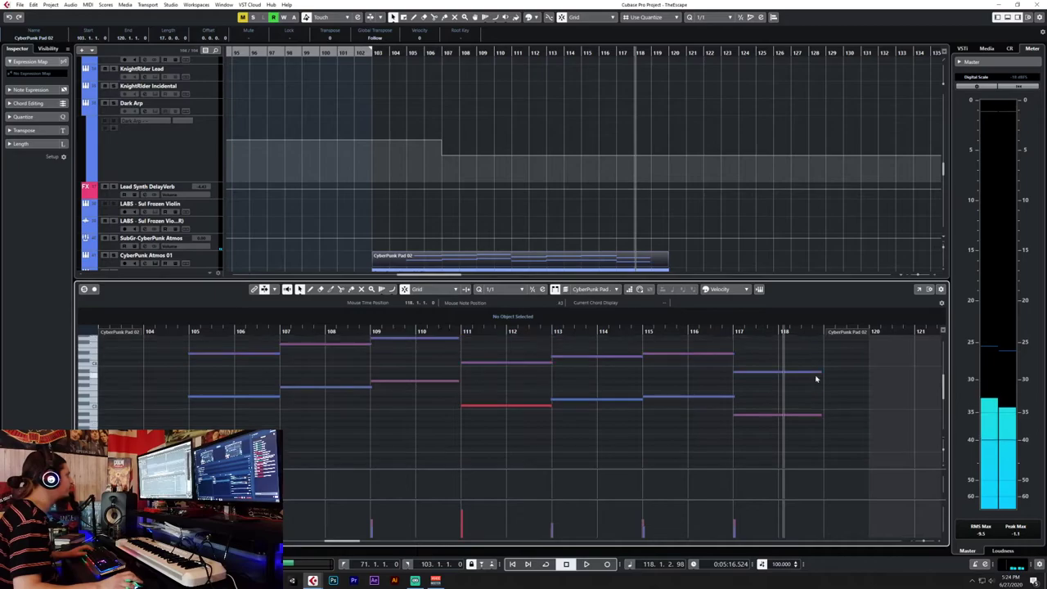
drag(829, 457, 830, 459)
drag(820, 372, 774, 377)
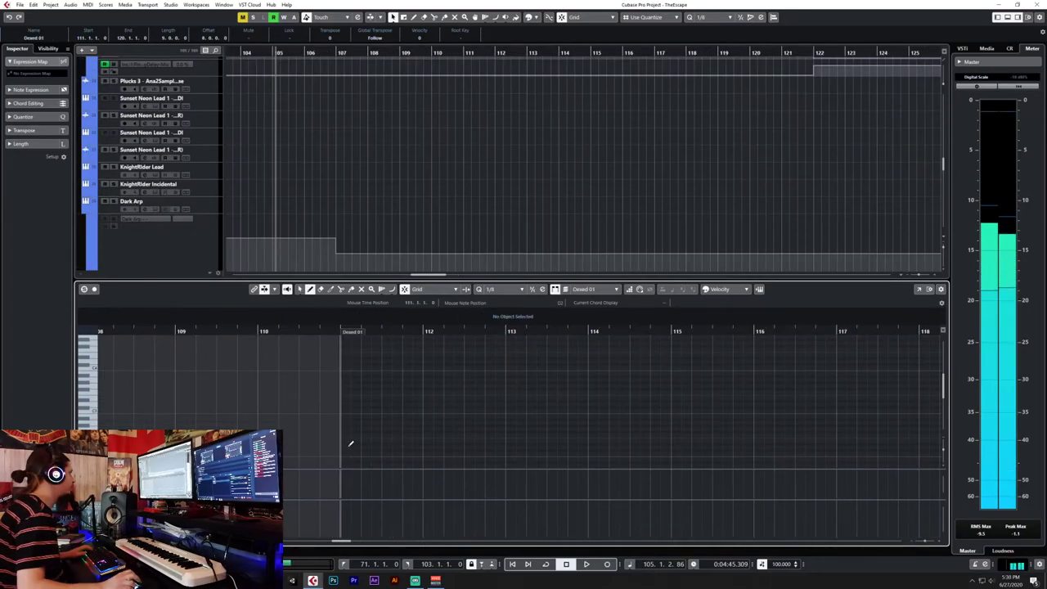
Draw a short melodic phrase across bars 111 and 112 in the Dexed 01 part on the 1/8 grid.
drag(350, 444, 375, 446)
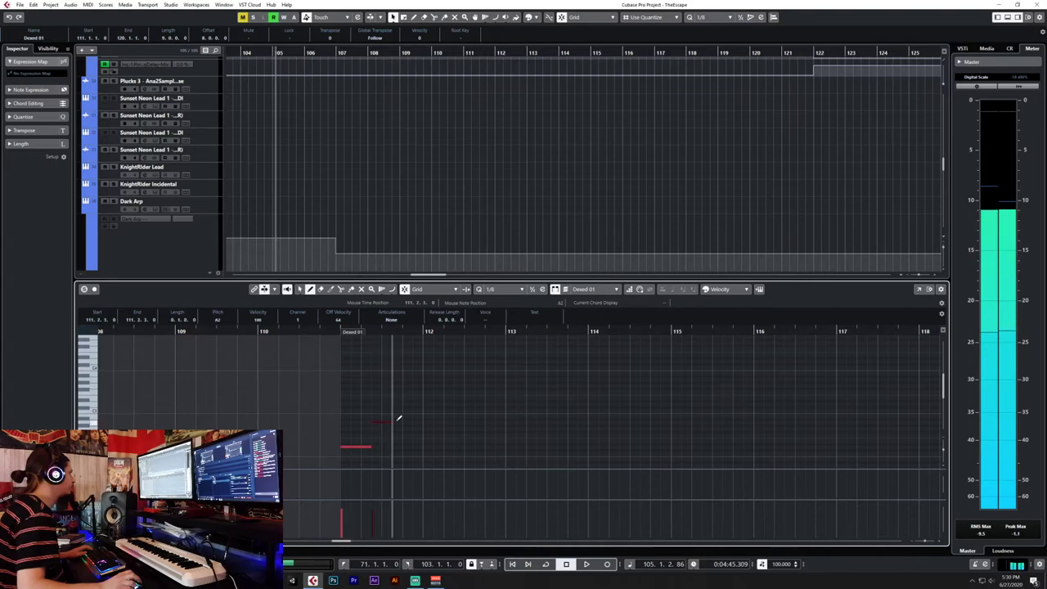
drag(408, 416, 436, 417)
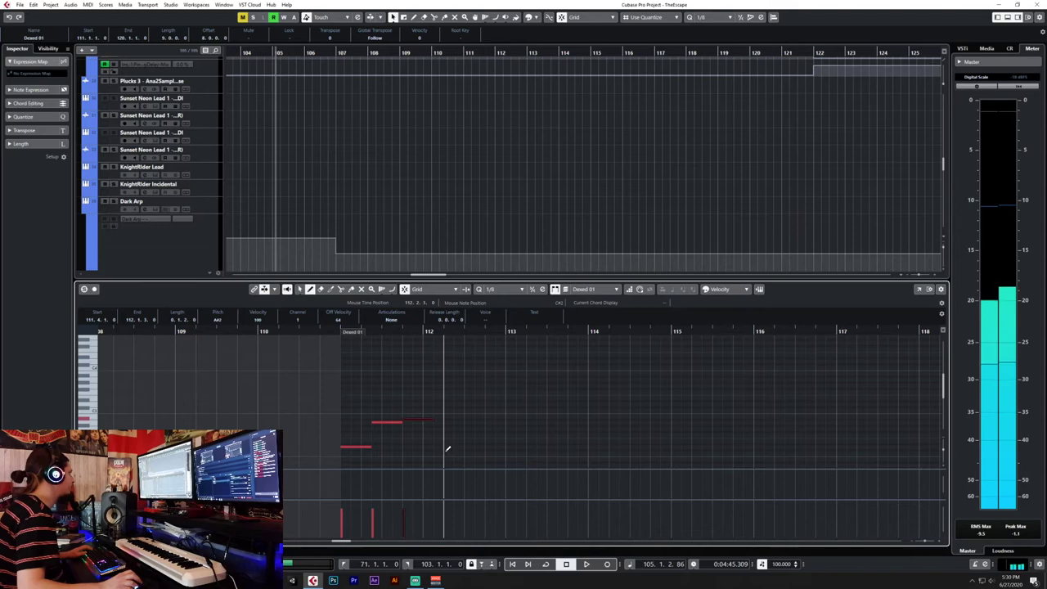
mouse_move(446, 446)
mouse_down()
mouse_move(487, 440)
mouse_move(507, 453)
mouse_up()
right_click(505, 454)
click(503, 456)
Select all notes of the new Dexed 01 phrase and transpose them up one octave.
drag(319, 392, 518, 469)
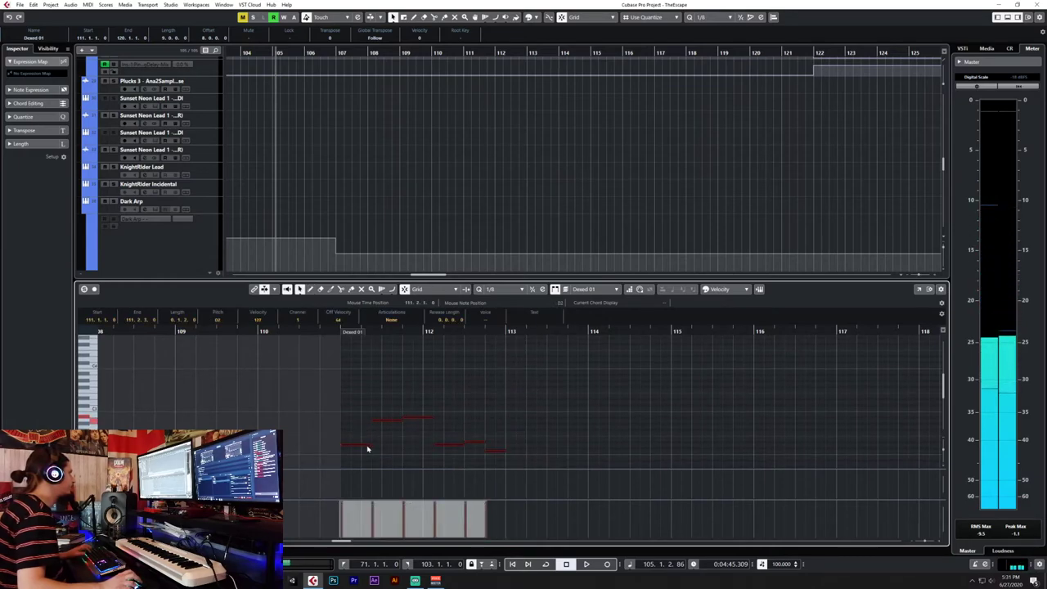
key(shift+Up)
click(320, 331)
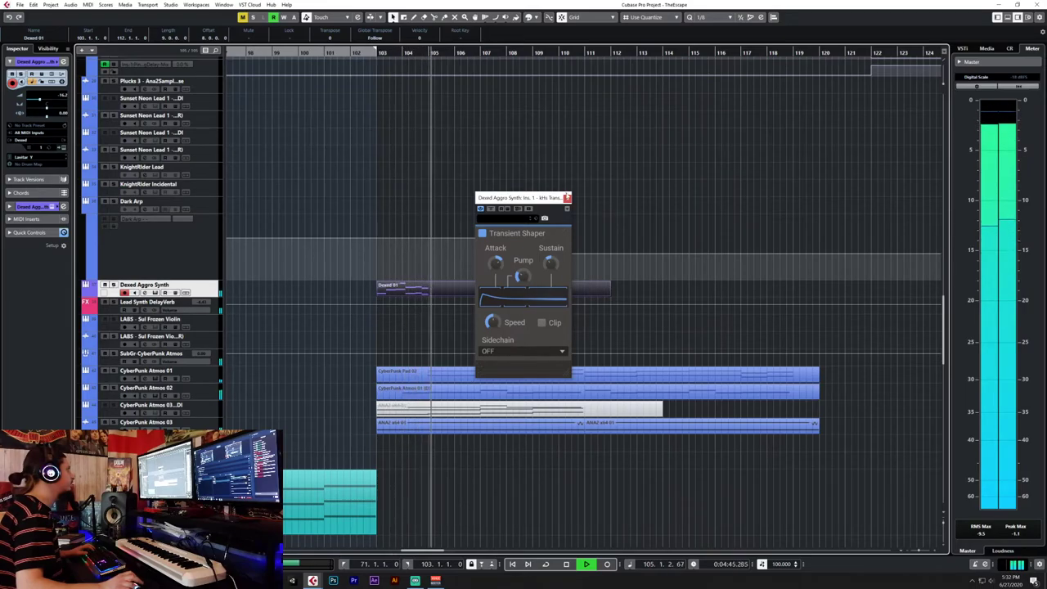
Close the Transient Shaper, open the Dexed 01 part at bar 103, change its snap setting and slightly shorten all its notes.
click(567, 197)
double_click(405, 288)
drag(205, 349, 581, 483)
click(408, 291)
click(416, 291)
click(421, 299)
drag(496, 358, 493, 358)
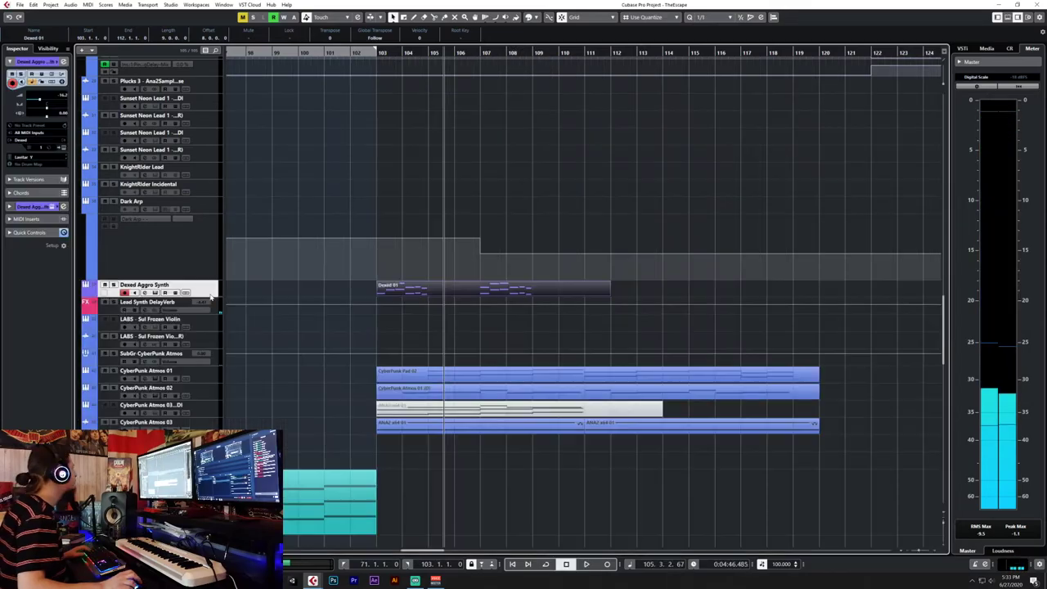
Add a TyrellN6 instrument track next to the Dexed Aggro Synth track.
right_click(211, 294)
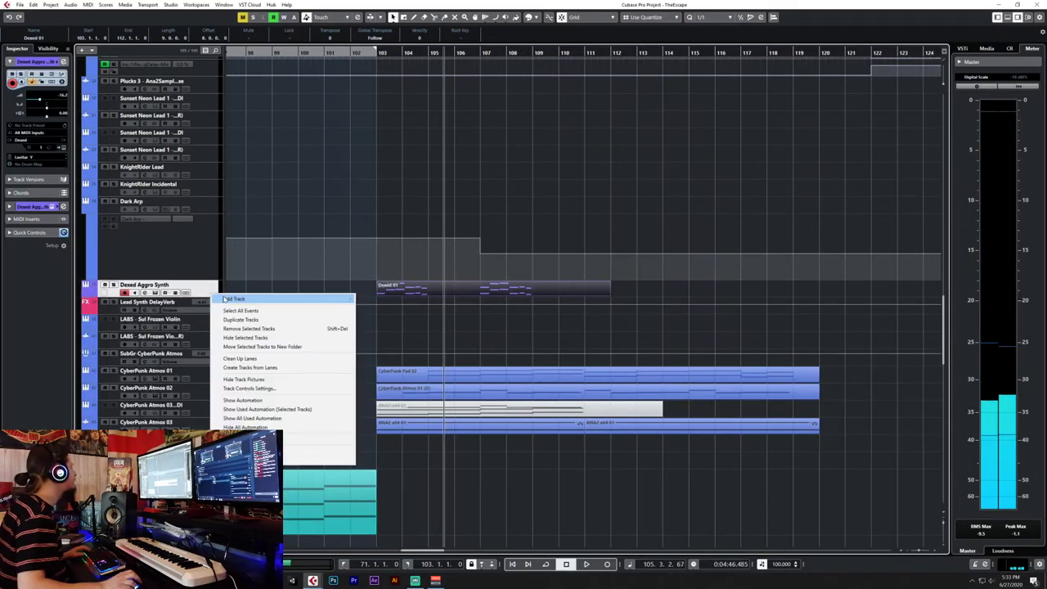
mouse_move(224, 298)
click(436, 311)
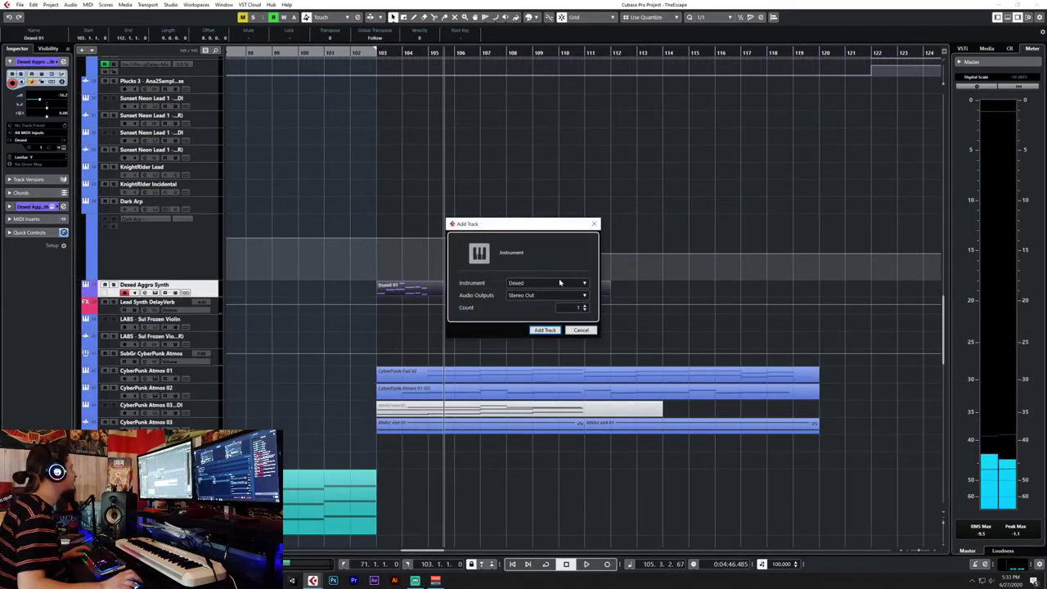
click(560, 282)
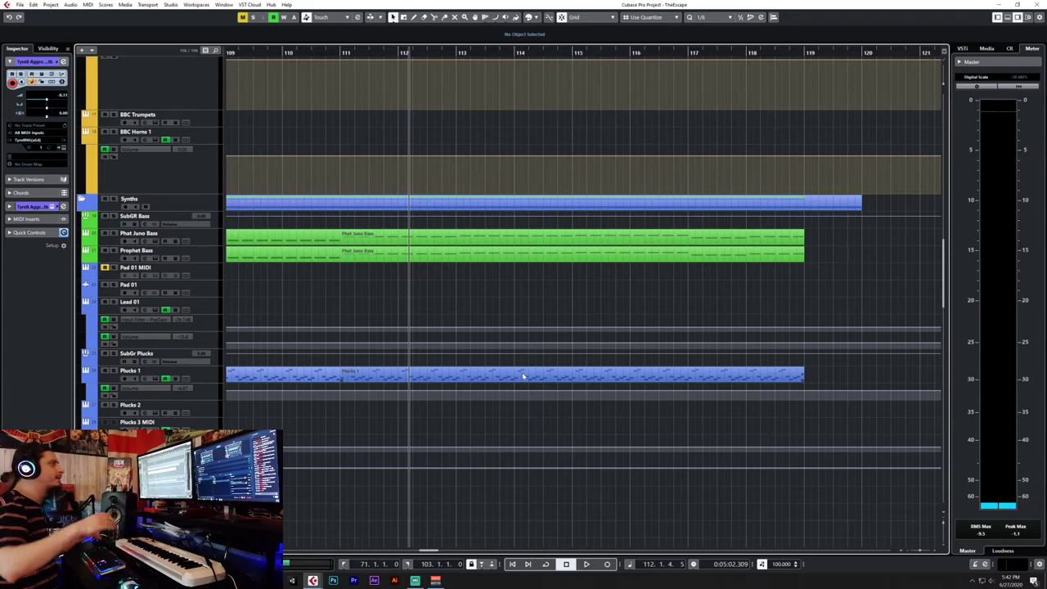
scroll(579, 380, down, 10)
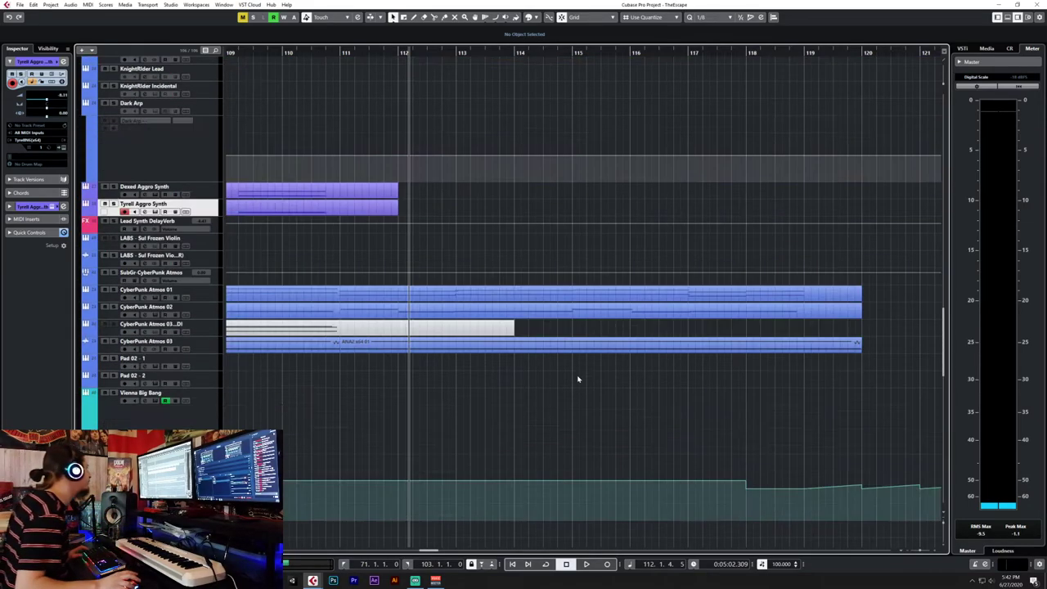
key(super+d)
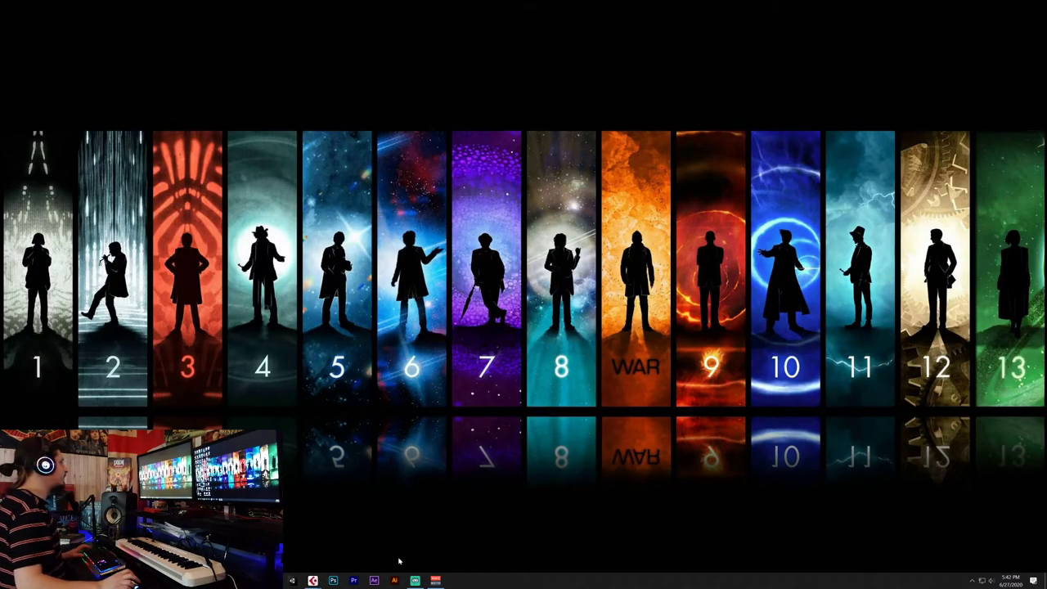
mouse_move(312, 580)
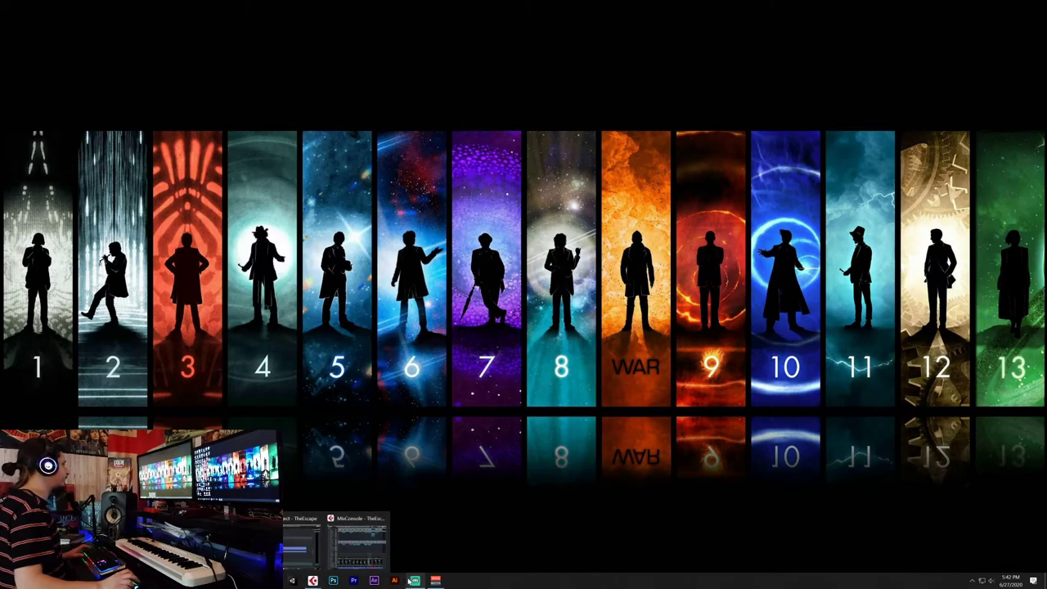
click(413, 580)
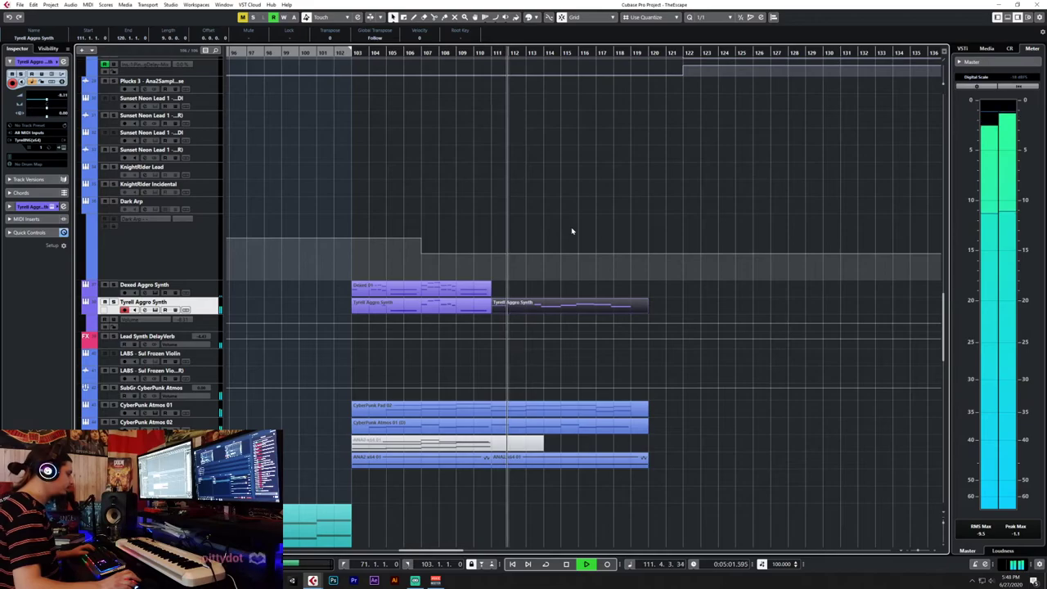
Paste the copied Linn drum tom clips into the drum tracks of the ending section after bar 127.
scroll(570, 226, up, 6)
scroll(571, 226, up, 4)
scroll(571, 226, down, 12)
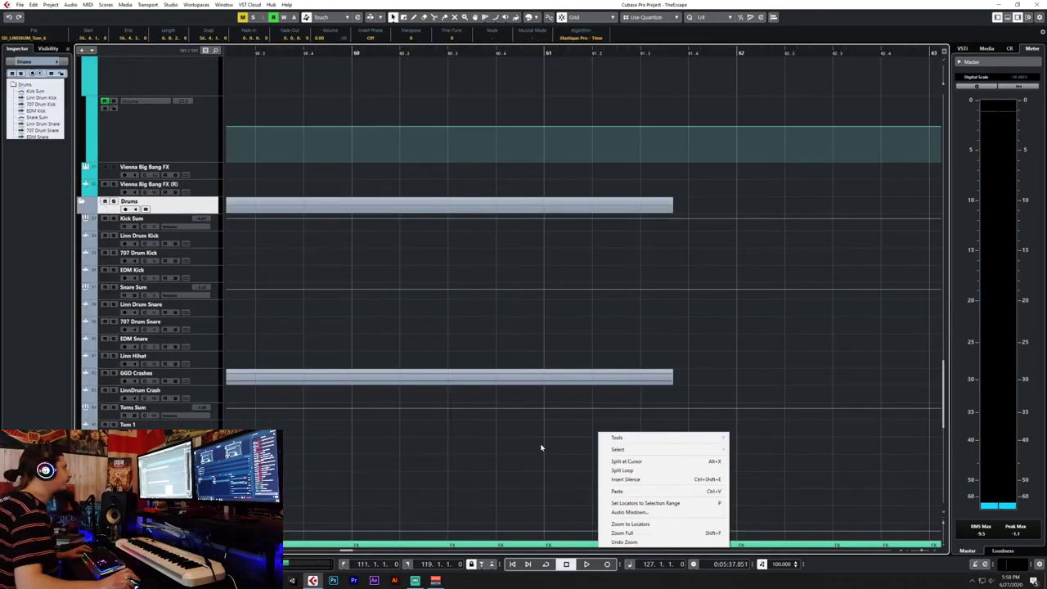
click(543, 444)
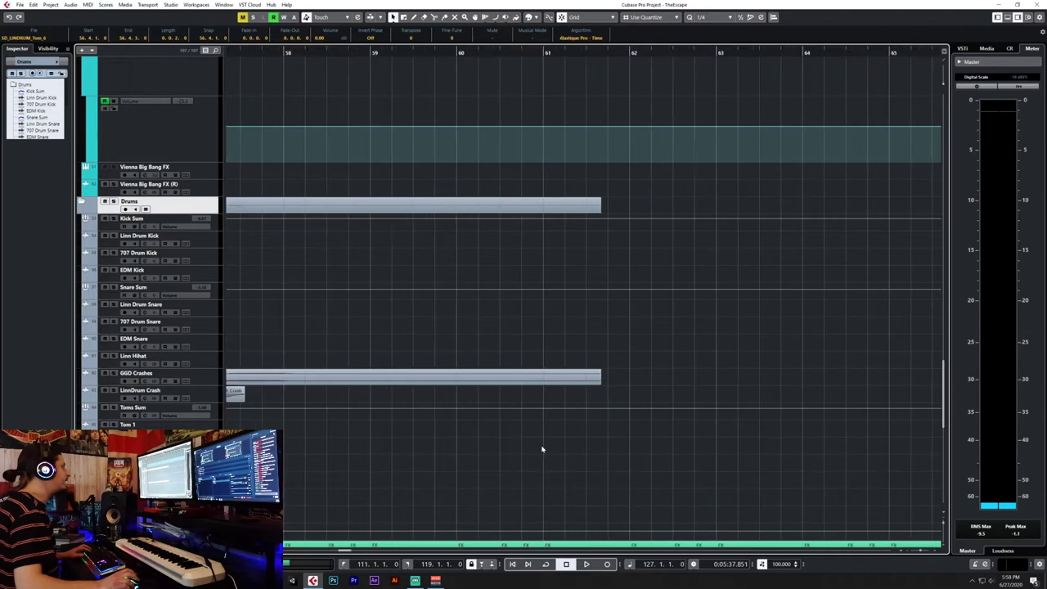
scroll(542, 449, right, 15)
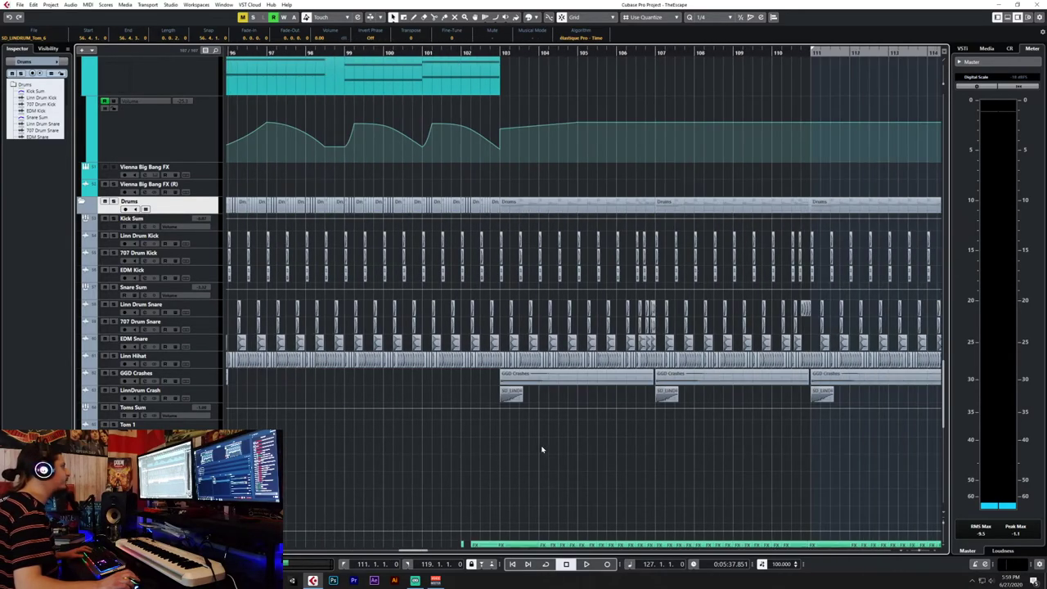
scroll(542, 449, up, 5)
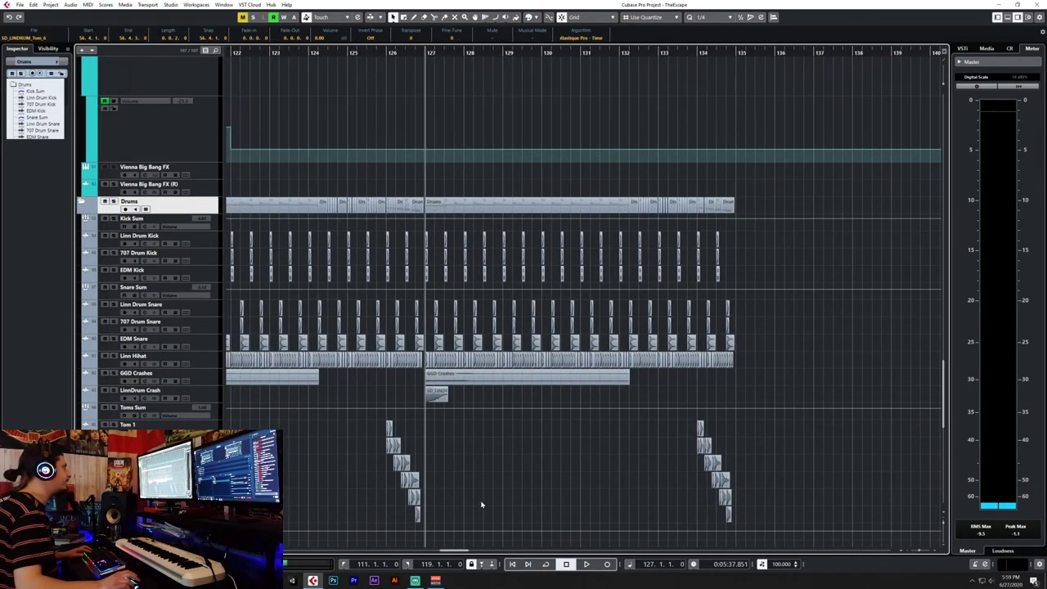
click(472, 51)
key(ctrl+v)
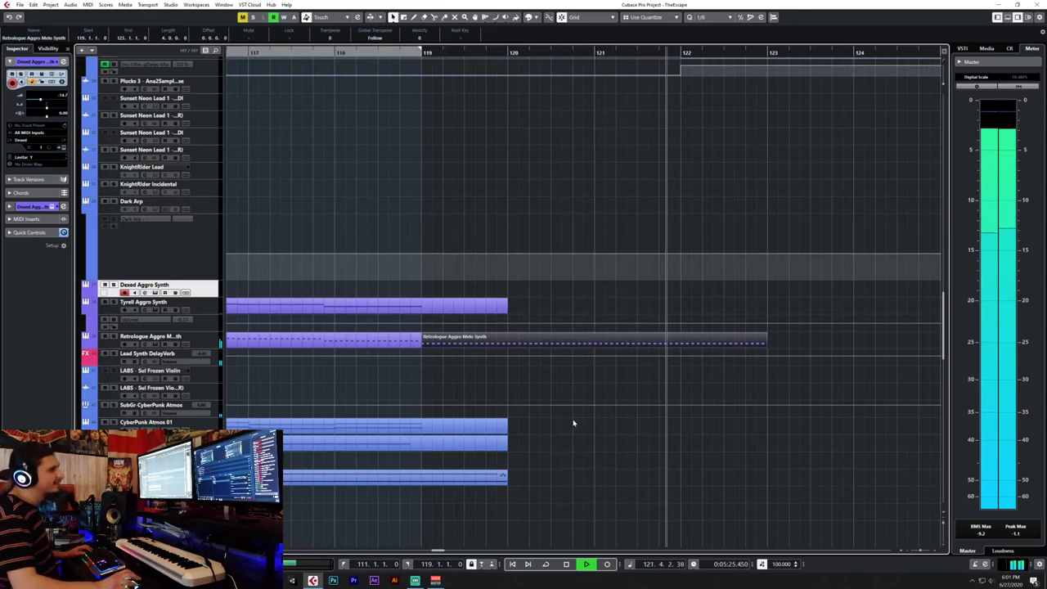
Go to the Strings folder during playback and select the BBC Contras track around bar 119.
scroll(573, 362, down, 3)
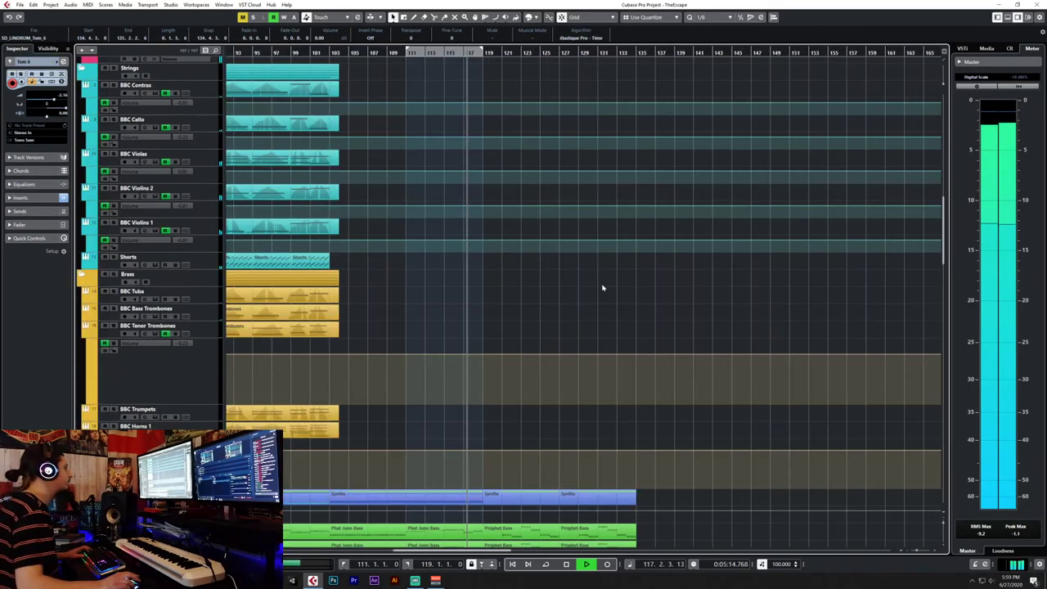
scroll(602, 288, down, 6)
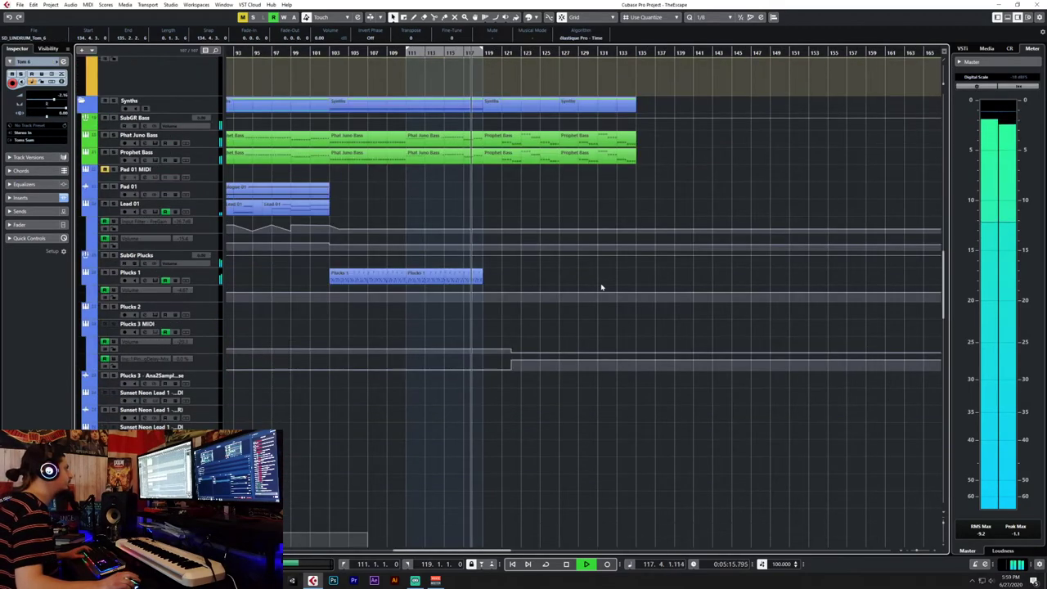
scroll(600, 287, up, 8)
click(208, 192)
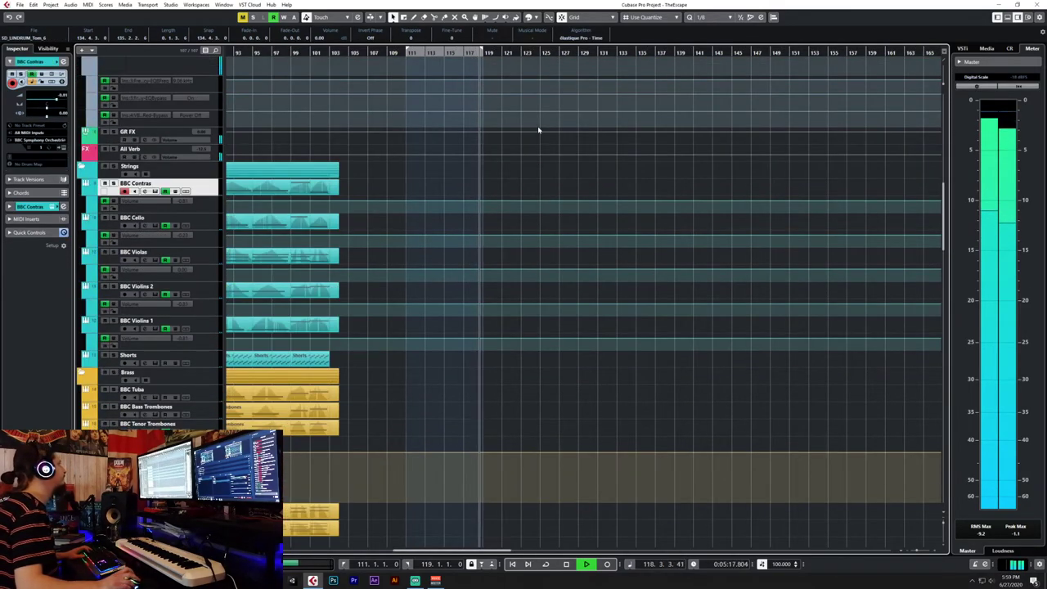
scroll(528, 138, up, 6)
scroll(429, 196, left, 3)
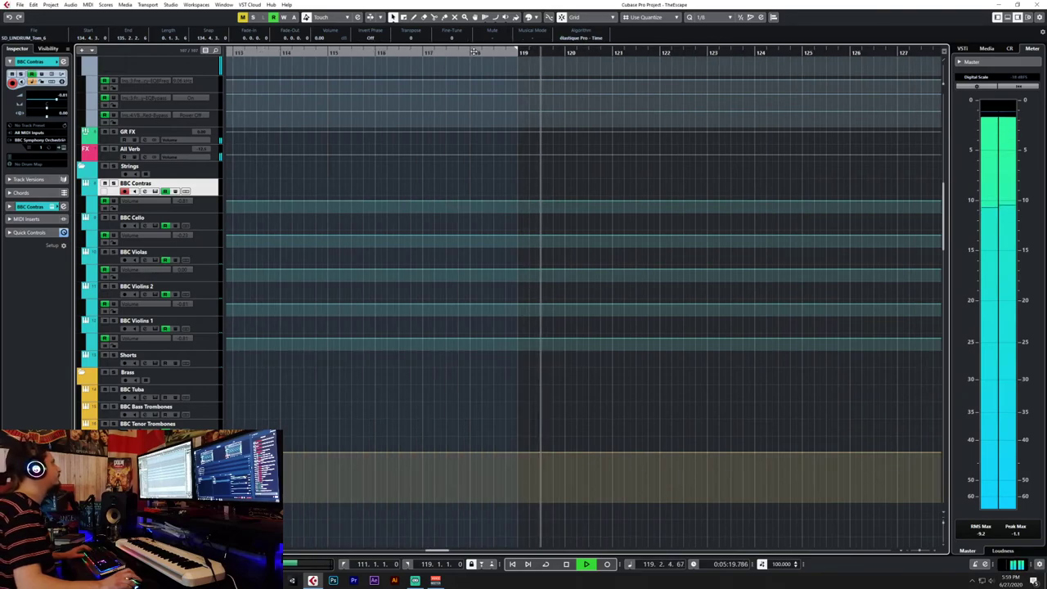
key(space)
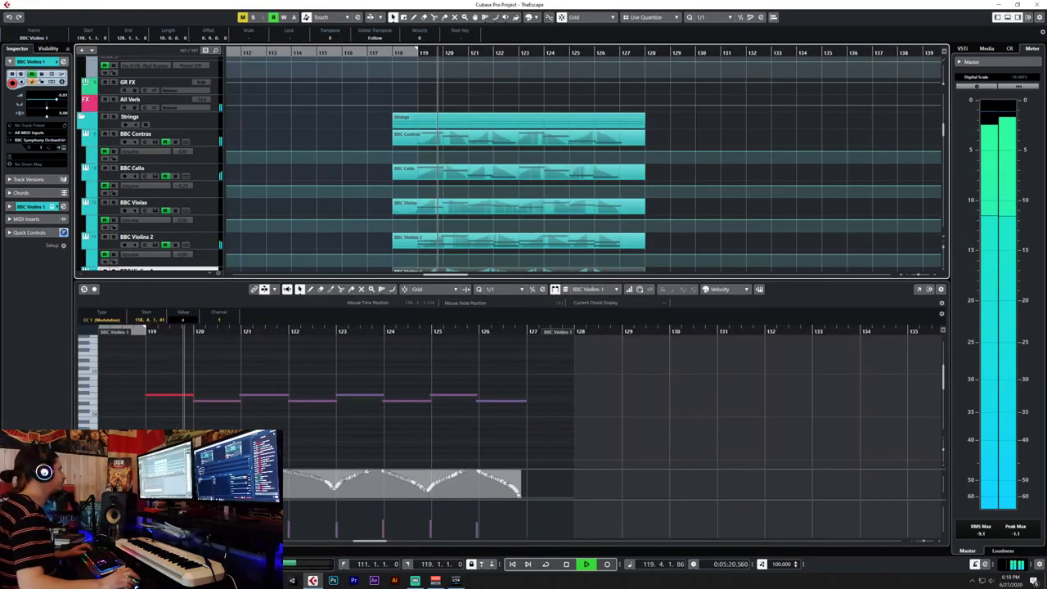
Review the notes and modulation curve of the BBC Violins 1 part during playback and return to bar 119.
key(Return)
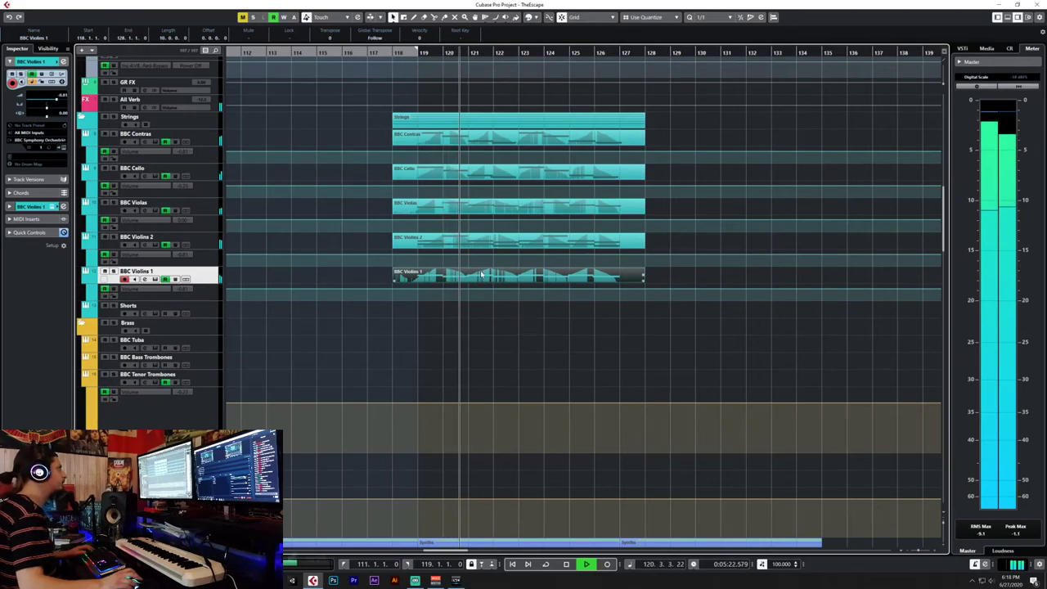
key(Return)
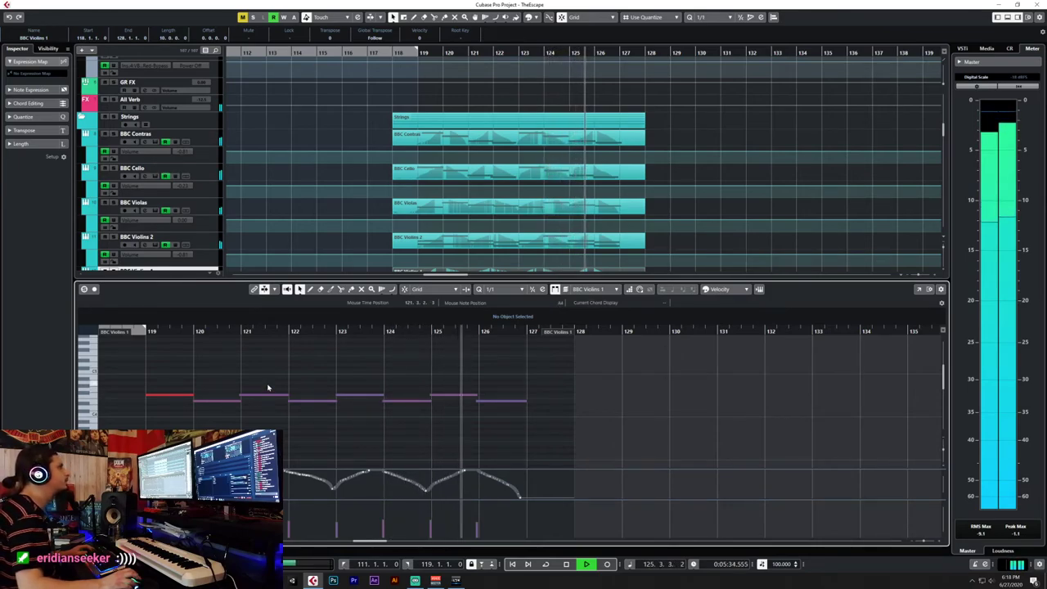
scroll(269, 385, left, 2)
scroll(271, 390, right, 1)
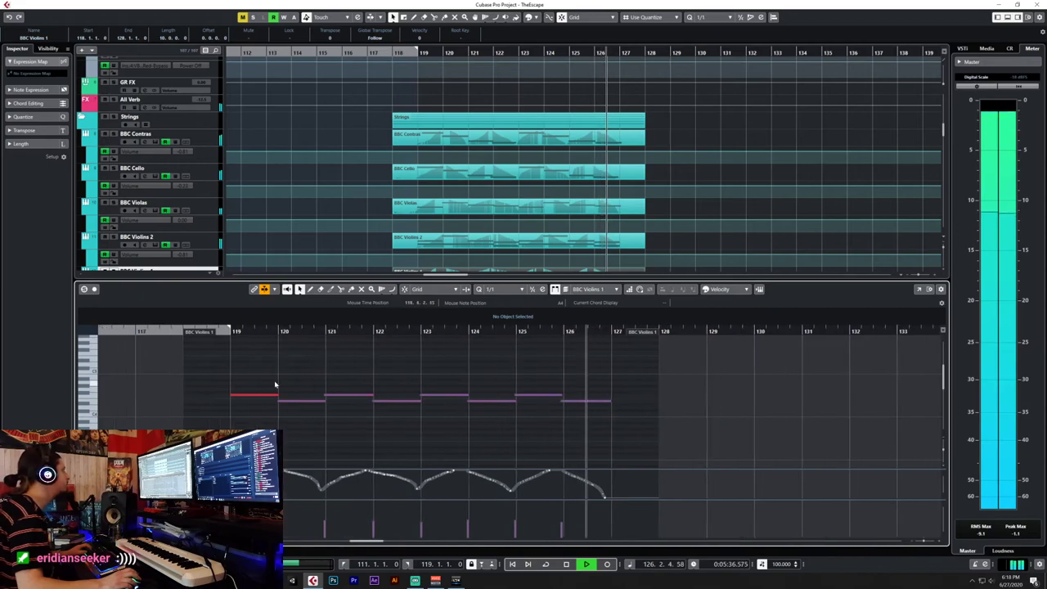
click(227, 331)
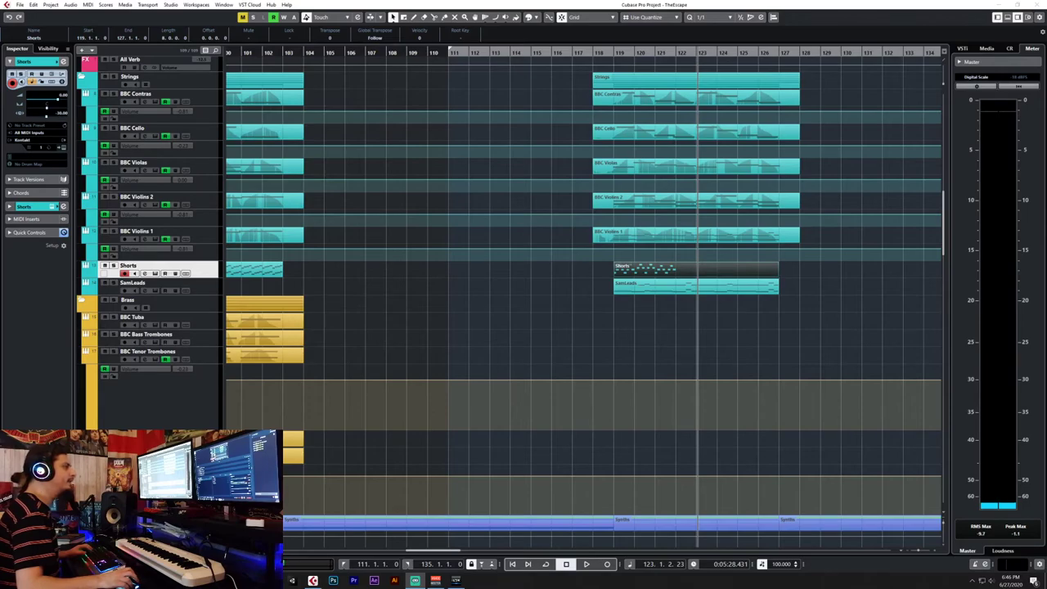
Unsolo the Shorts track and check its notes from bar 119 against the full mix.
key(space)
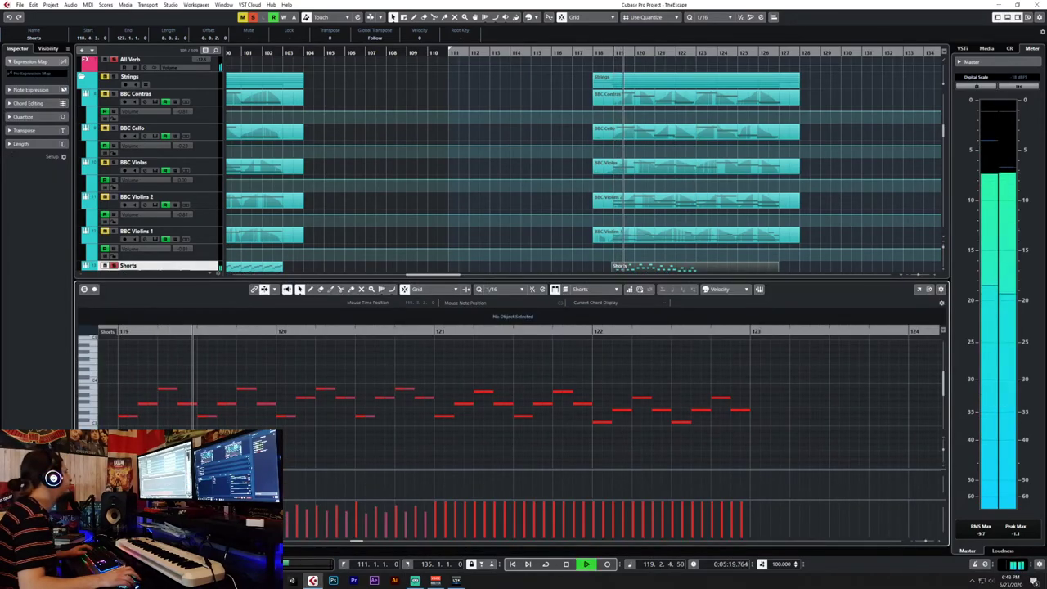
key(Return)
key(s)
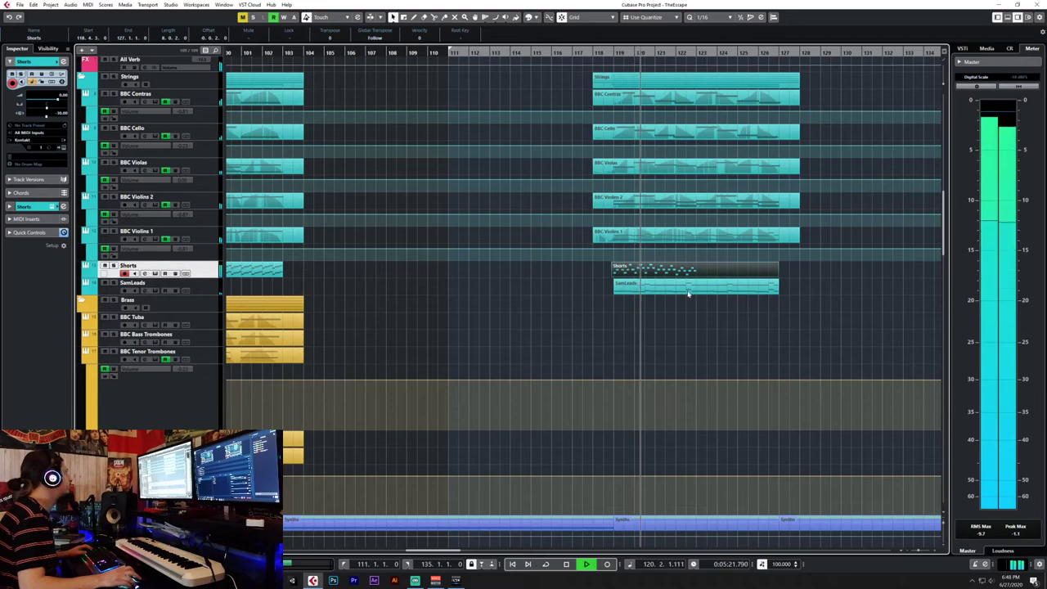
key(Return)
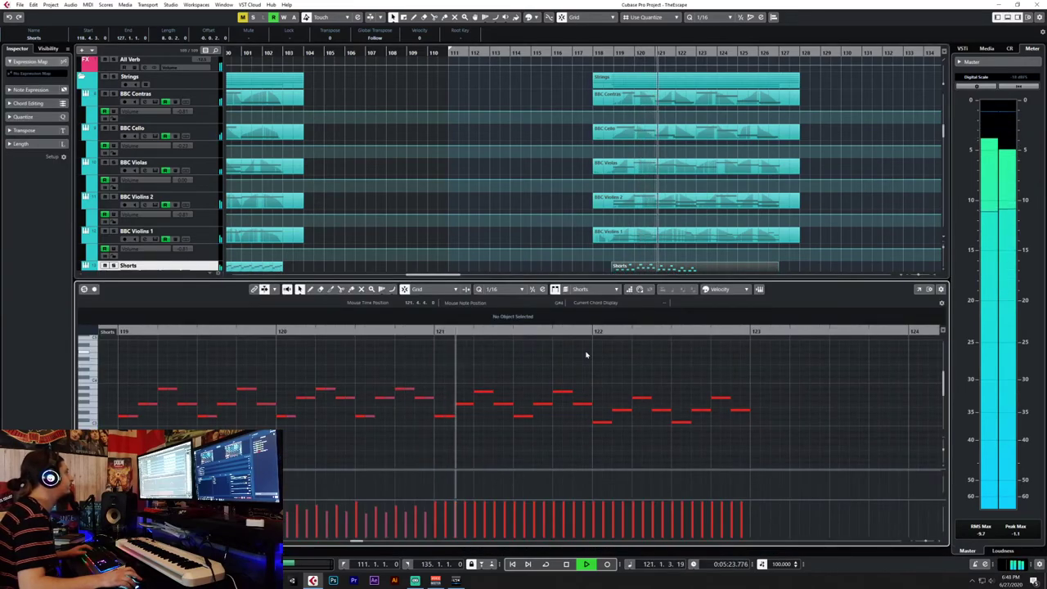
scroll(586, 354, down, 3)
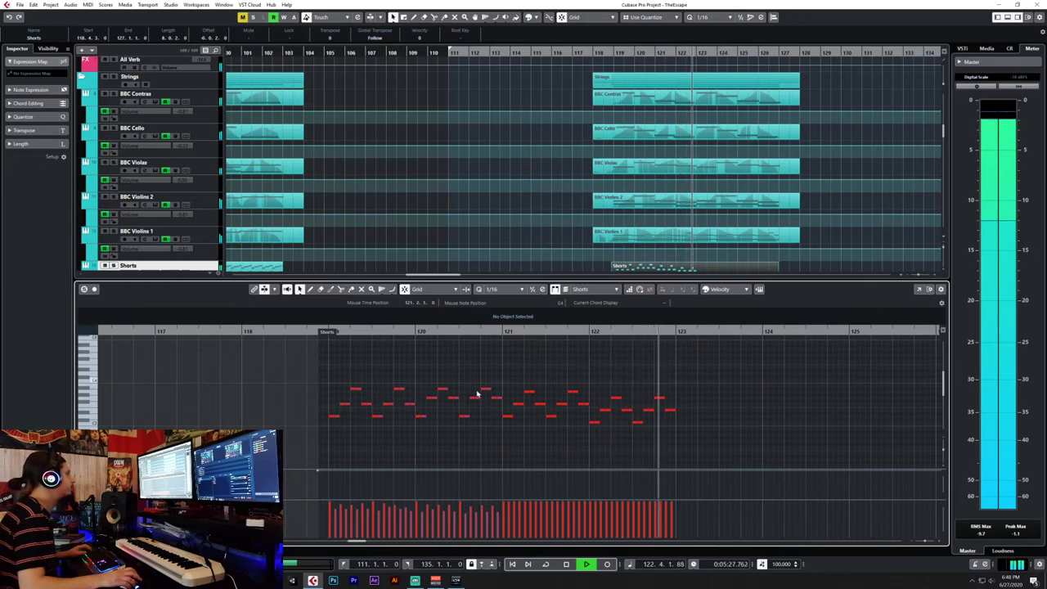
key(space)
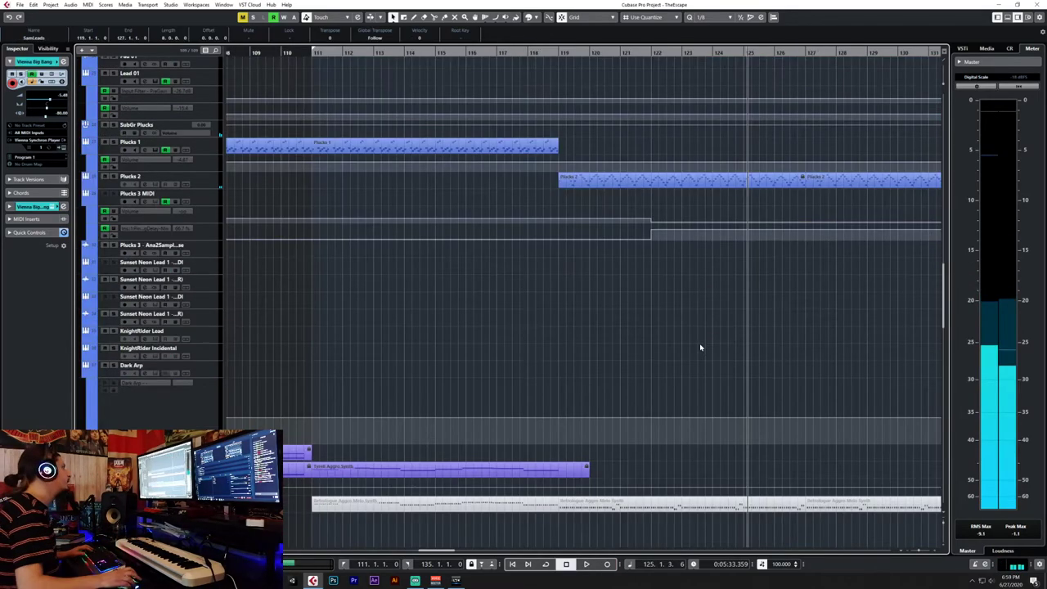
Check the strings and brass parts, and open the SamLeads part on the Vienna Big Bang track to inspect its notes.
scroll(696, 344, up, 5)
scroll(697, 344, up, 5)
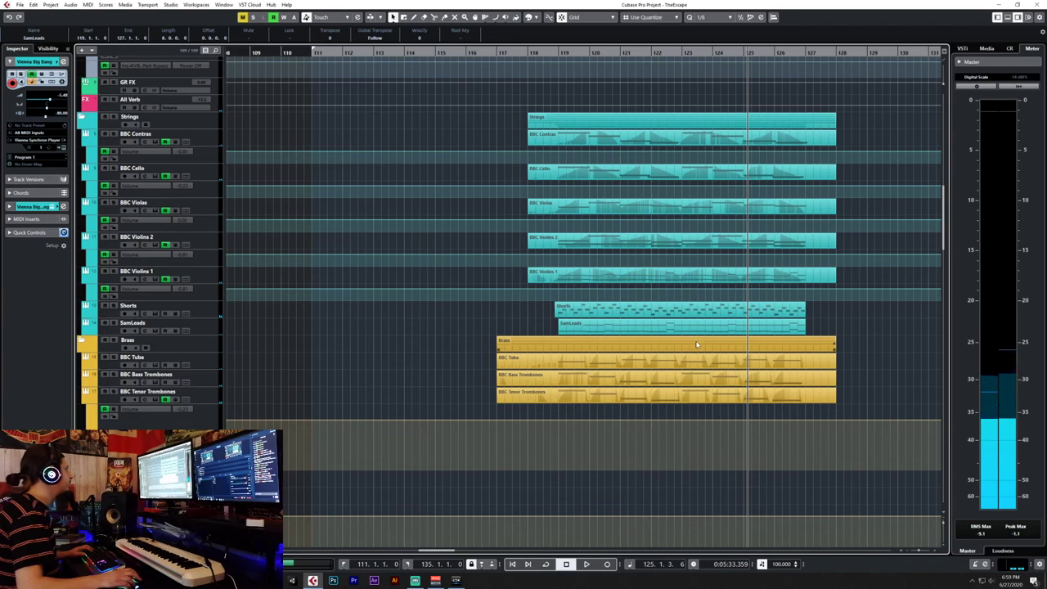
scroll(697, 344, down, 3)
click(143, 376)
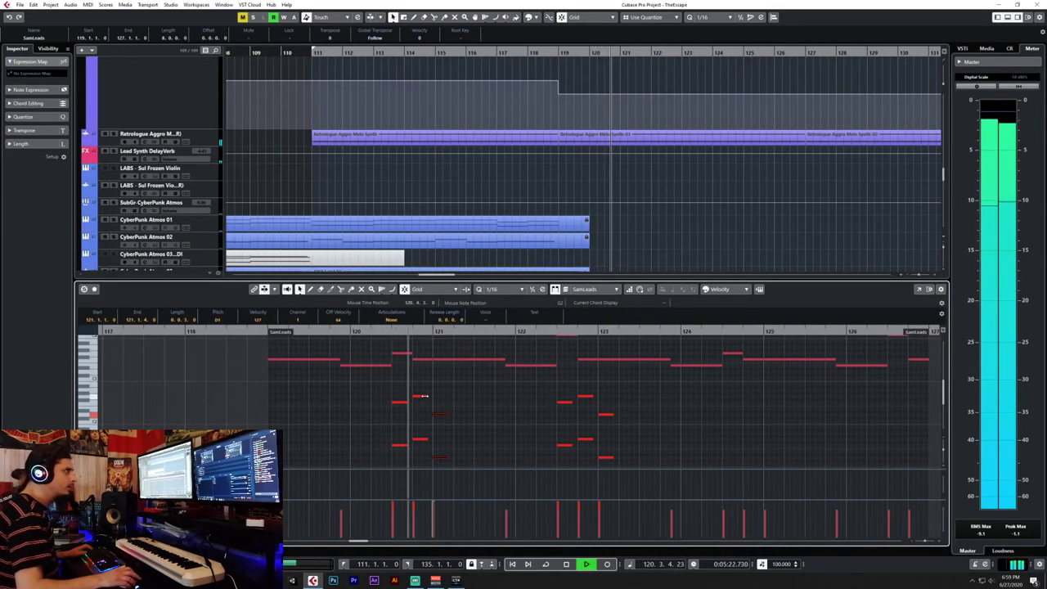
key(Return)
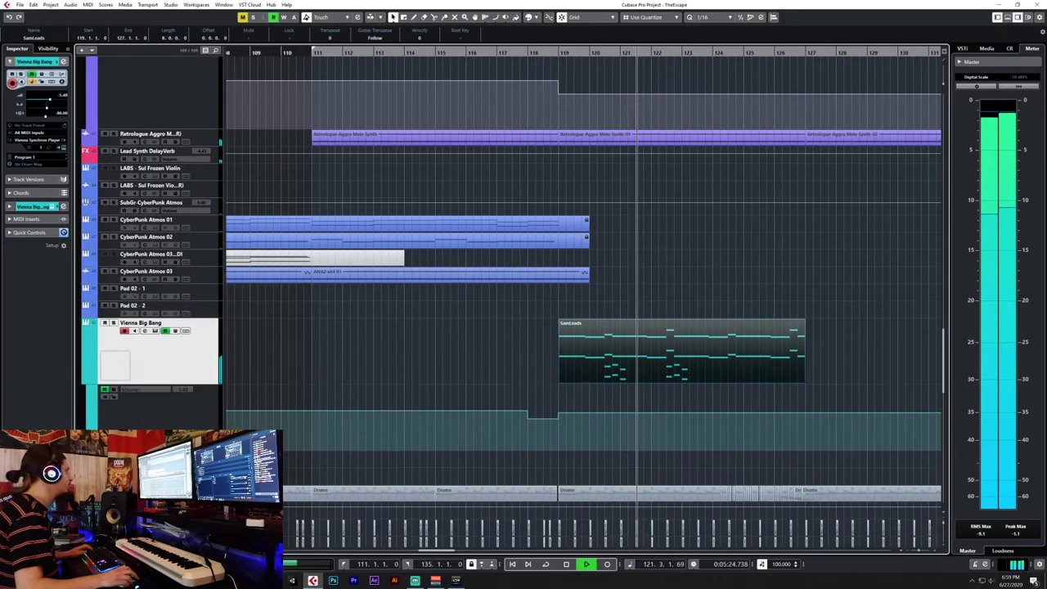
double_click(667, 346)
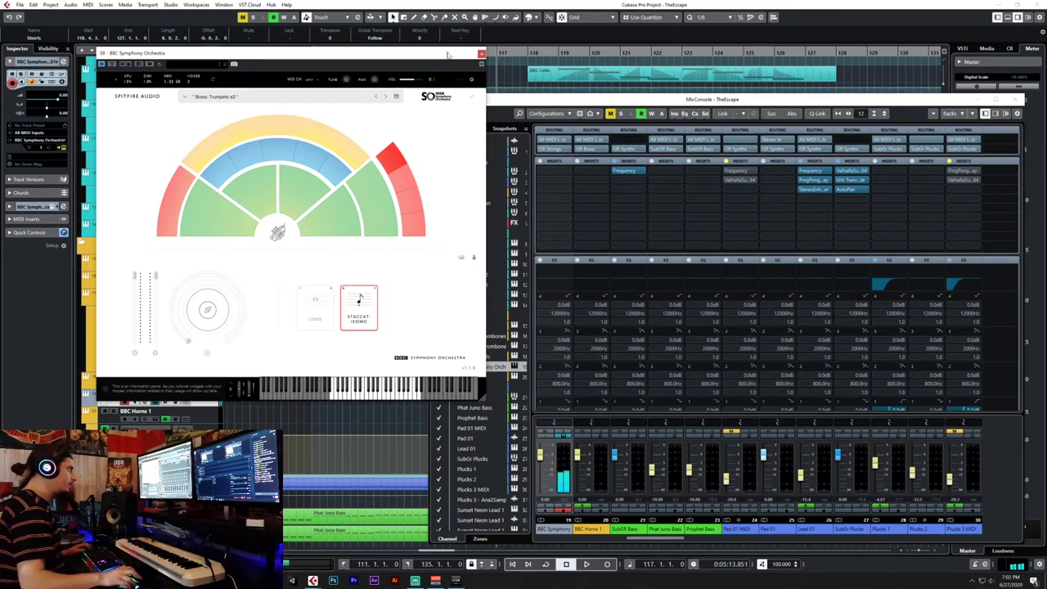
Close the BBC Symphony Orchestra and MixConsole windows and open the empty BBC Trumpets Short part at bar 119.
click(481, 53)
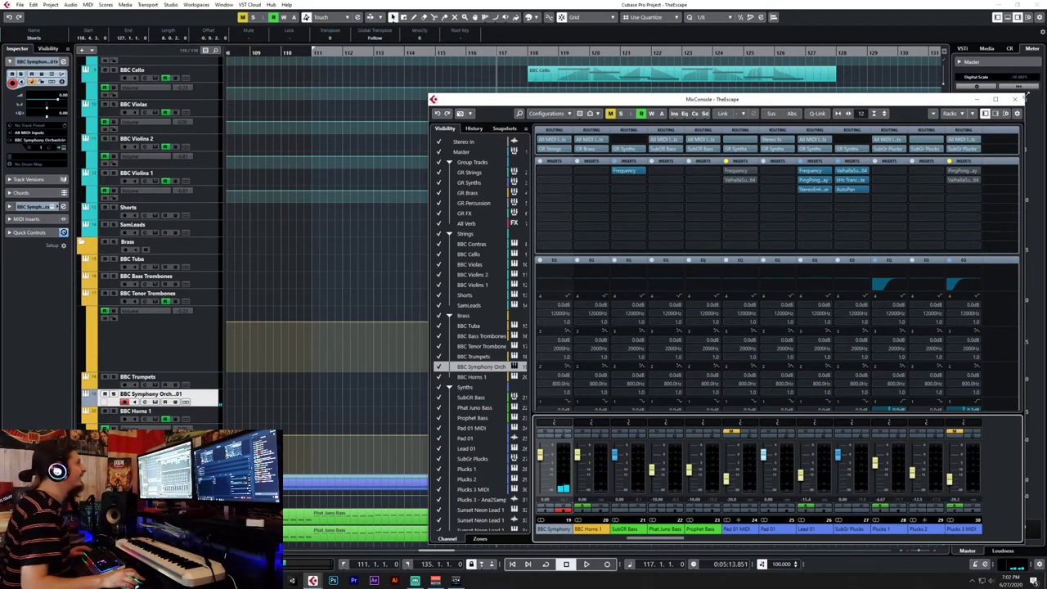
click(1015, 99)
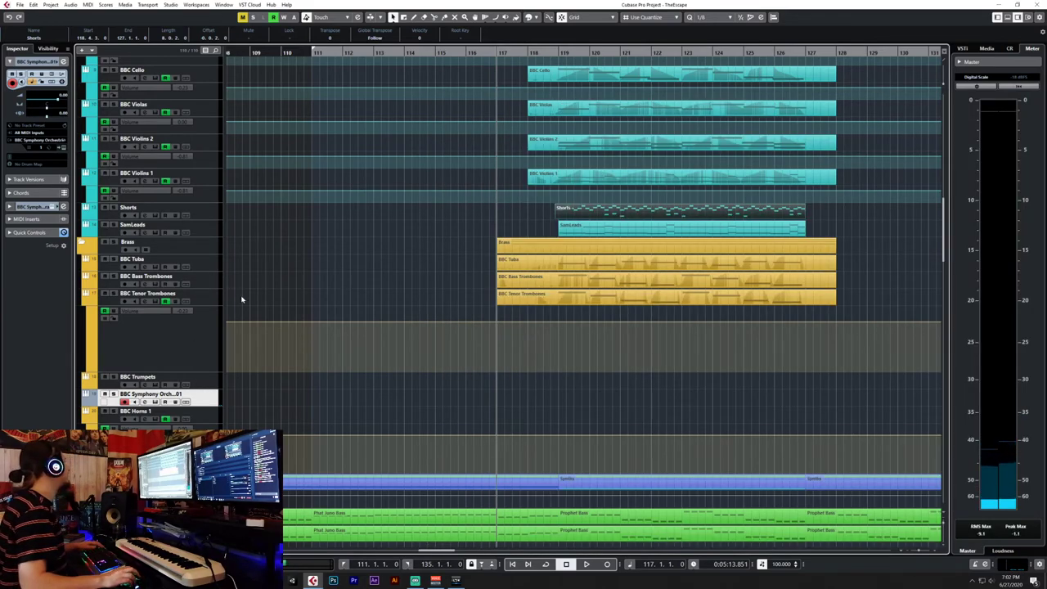
scroll(231, 297, down, 3)
double_click(760, 300)
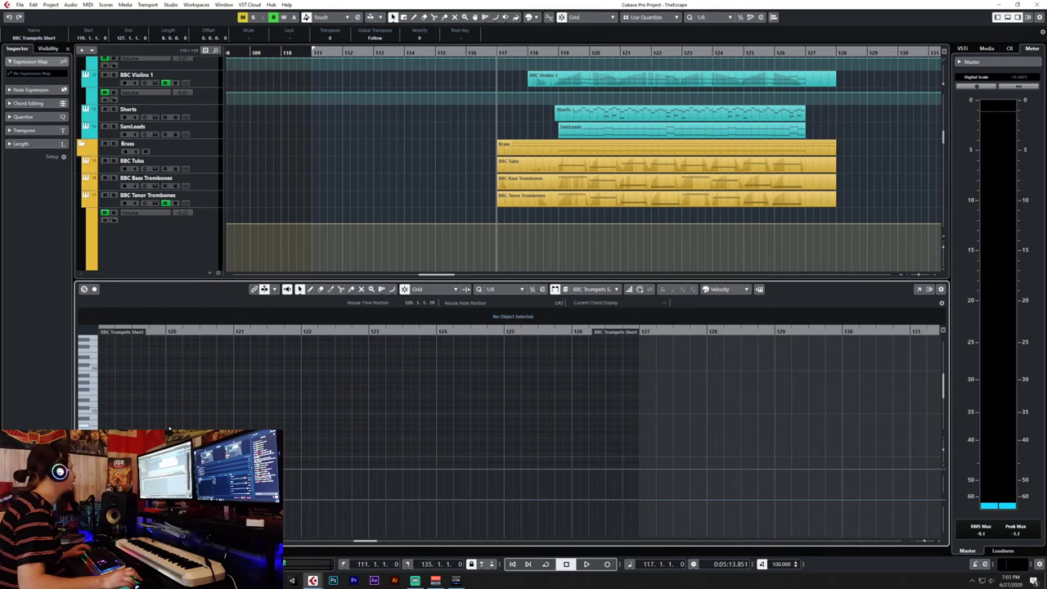
Draw three short chords from bar 120 beat 3 to bar 121 in the BBC Trumpets Short part and play them back.
scroll(169, 428, up, 1)
scroll(172, 427, left, 2)
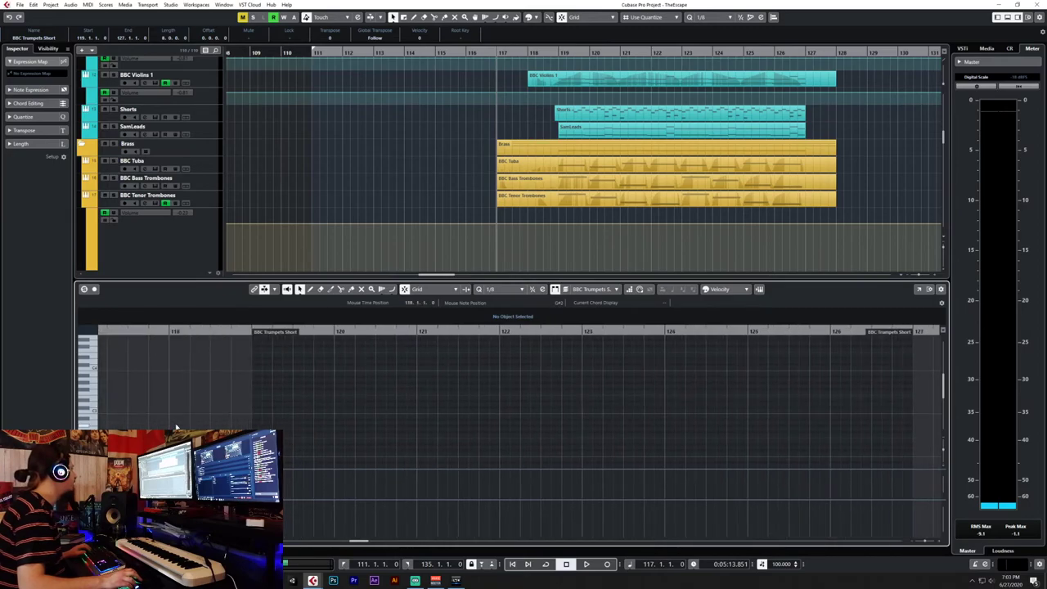
right_click(314, 434)
click(325, 435)
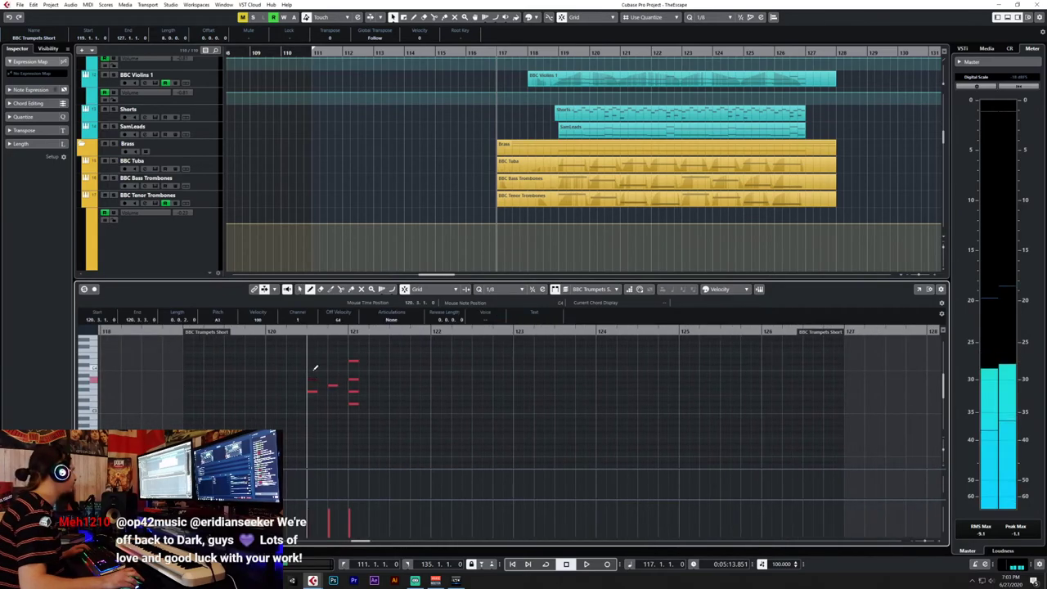
click(315, 350)
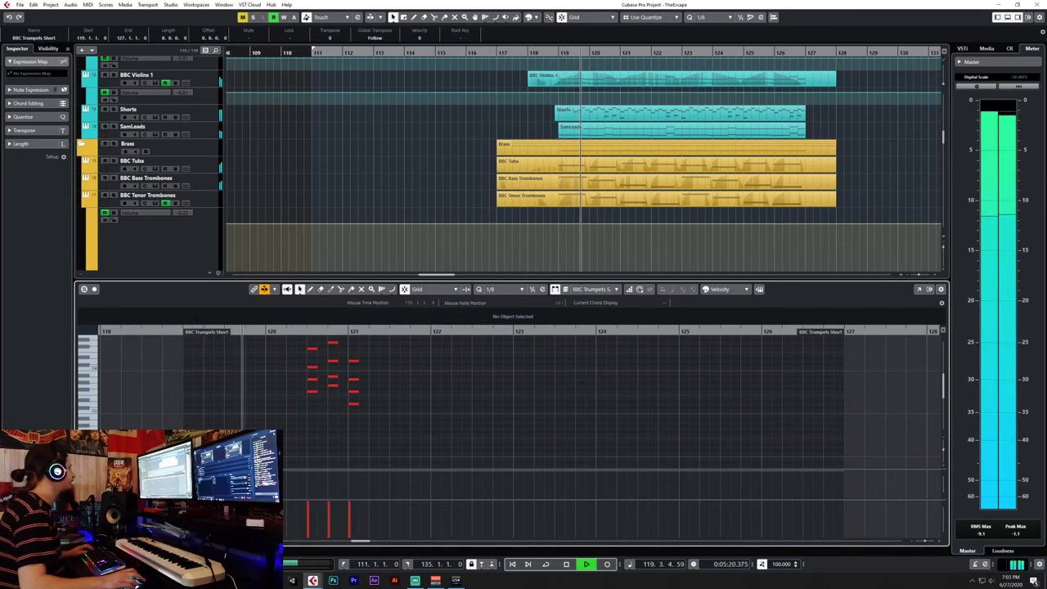
key(ctrl+e)
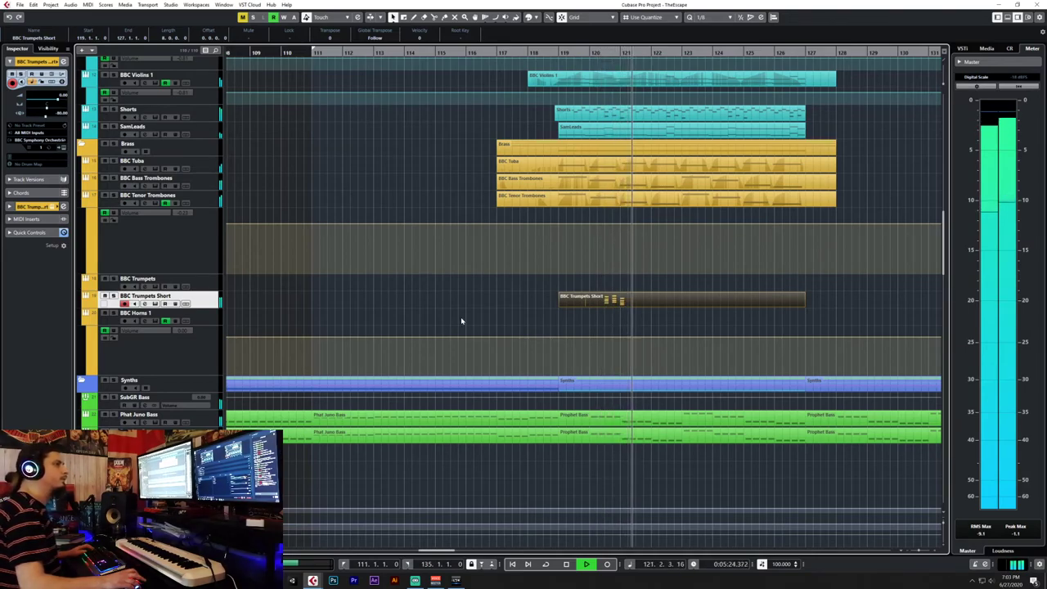
key(space)
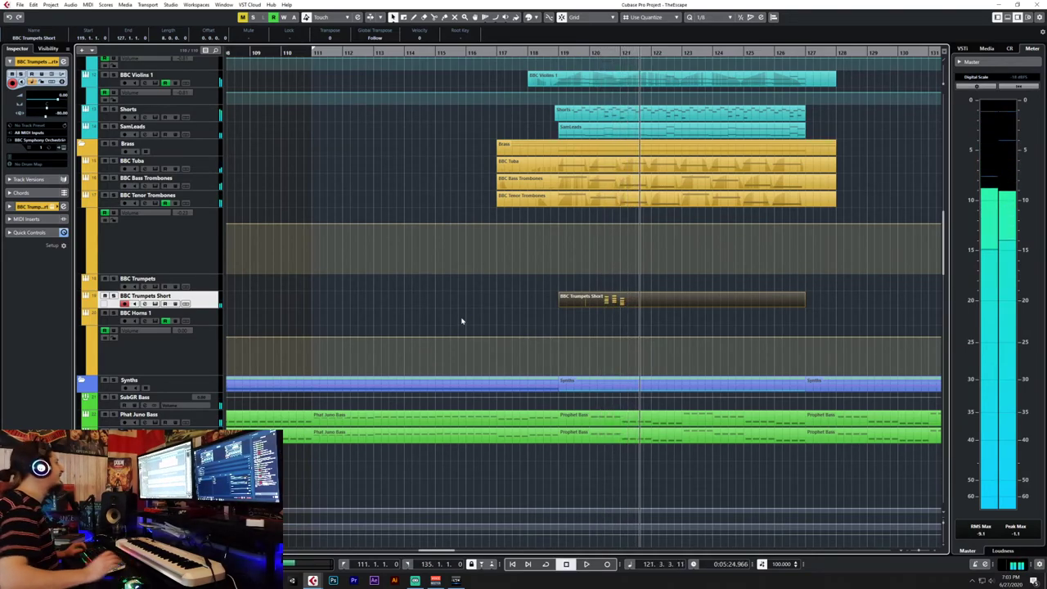
Open the BBC Trumpets Short part and move the three short chords at bar 123 beat 3 back to bar 122 beat 3.
key(ctrl+e)
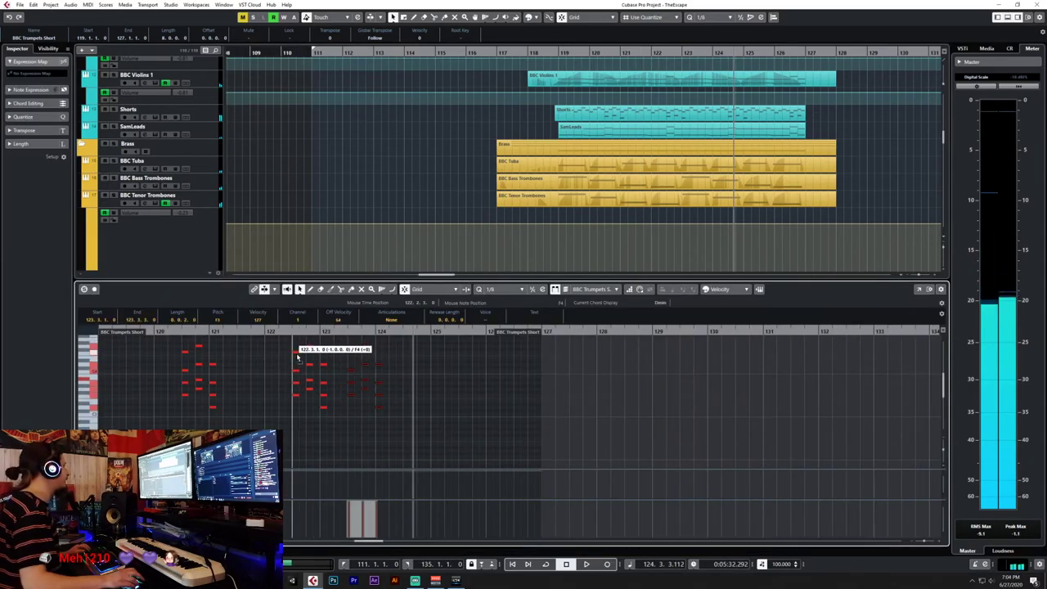
drag(297, 356, 296, 356)
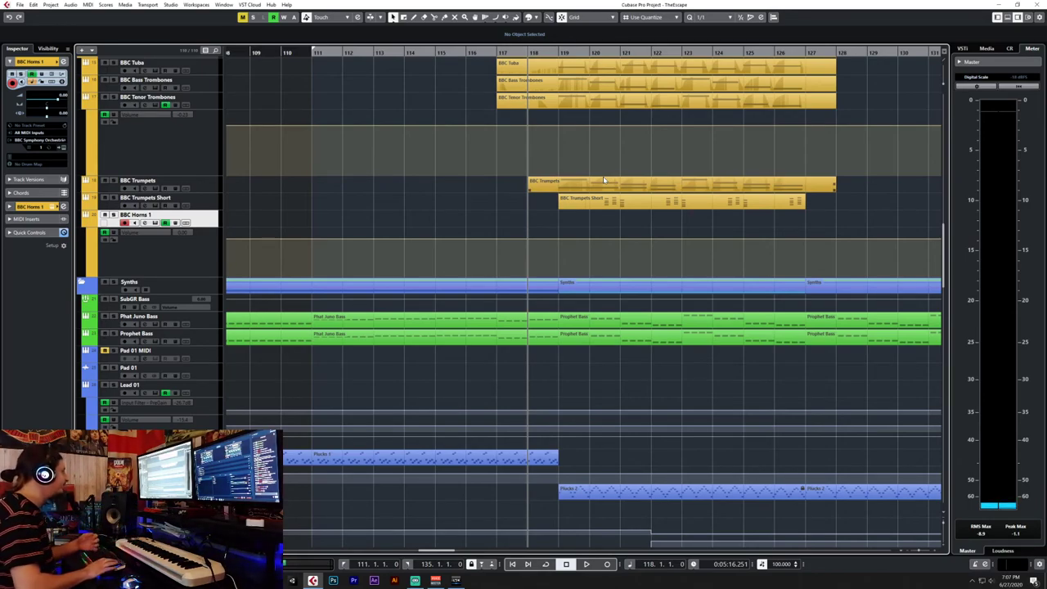
Record a horn part on the BBC Horns 1 track from bar 118 and delete a group of unwanted notes from it.
key(KP_Multiply)
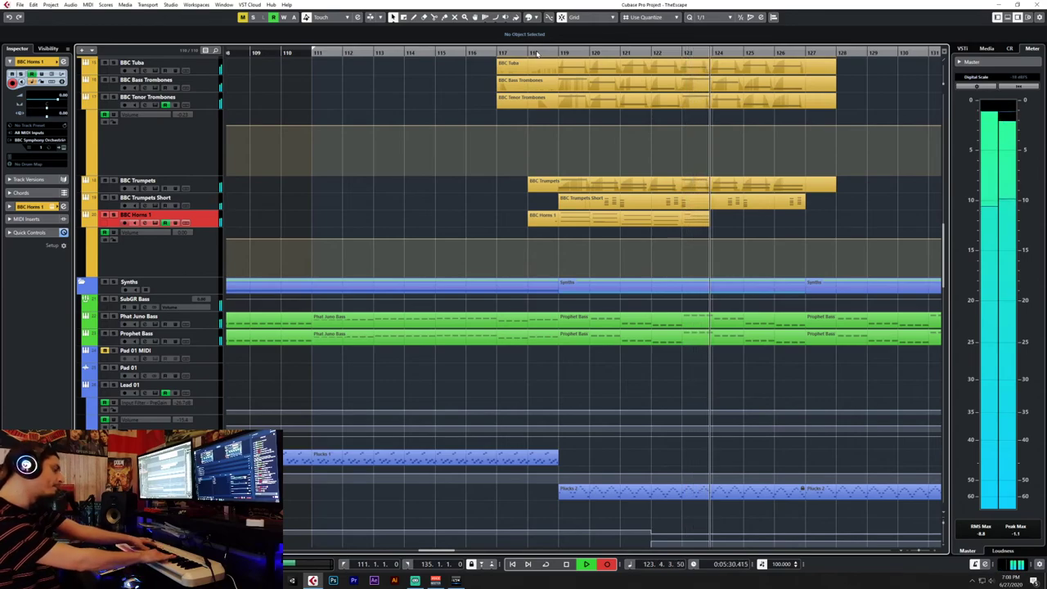
key(space)
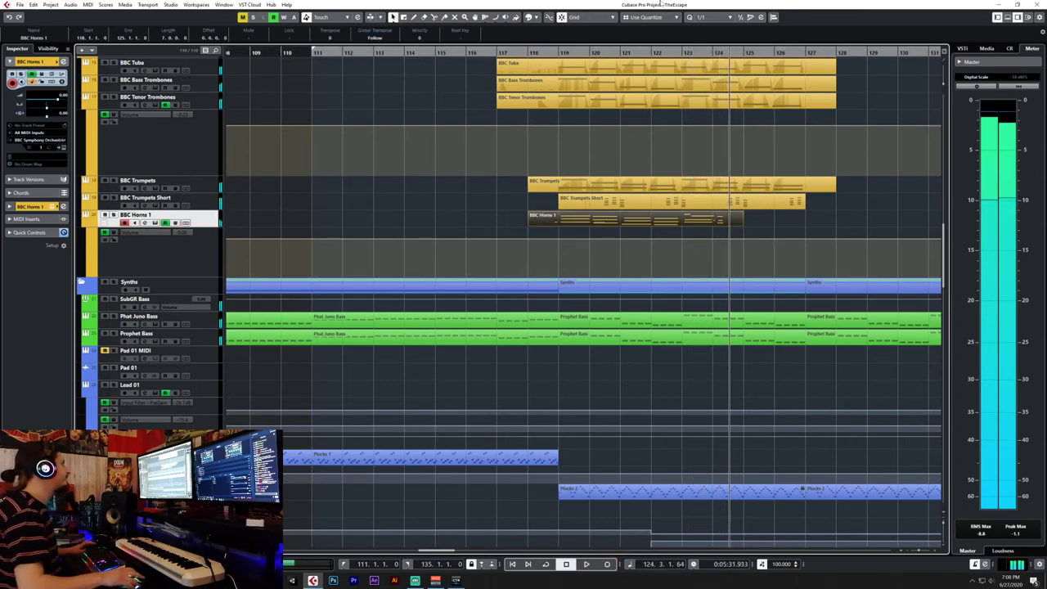
double_click(710, 224)
drag(384, 340, 491, 468)
key(Delete)
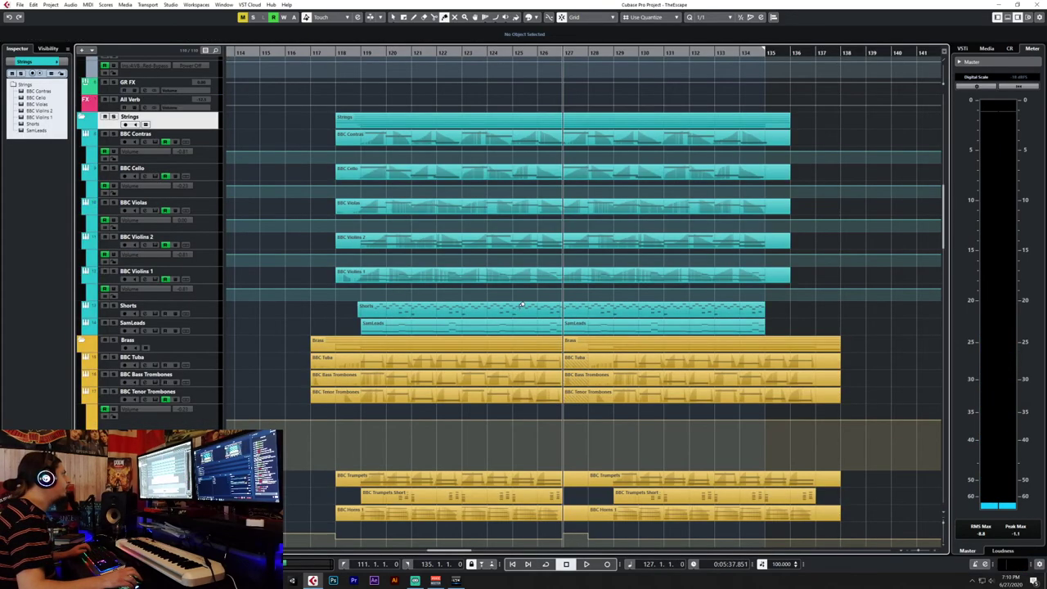
Open the BBC Horns 1 part and draw controller curves falling to bar 131 and swelling across bar 133.
scroll(520, 305, down, 3)
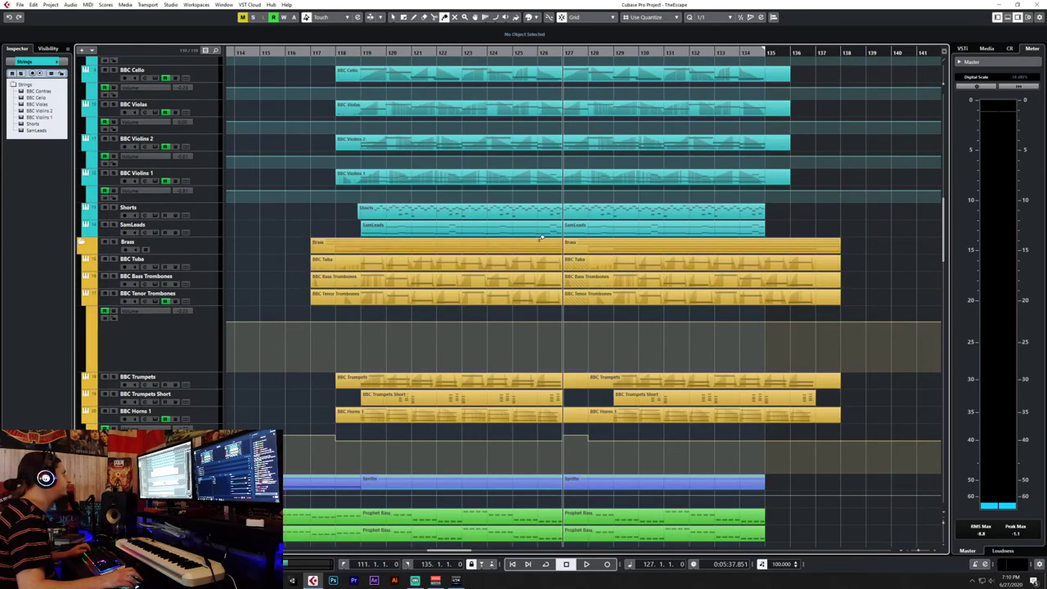
click(537, 52)
scroll(566, 235, up, 8)
double_click(568, 213)
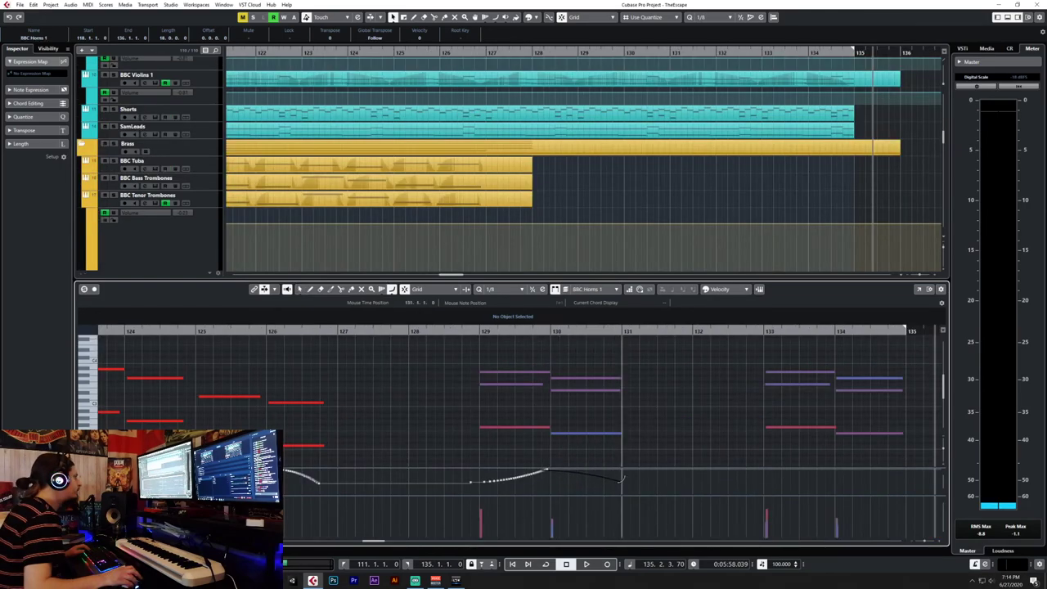
drag(622, 479, 623, 480)
drag(772, 479, 843, 461)
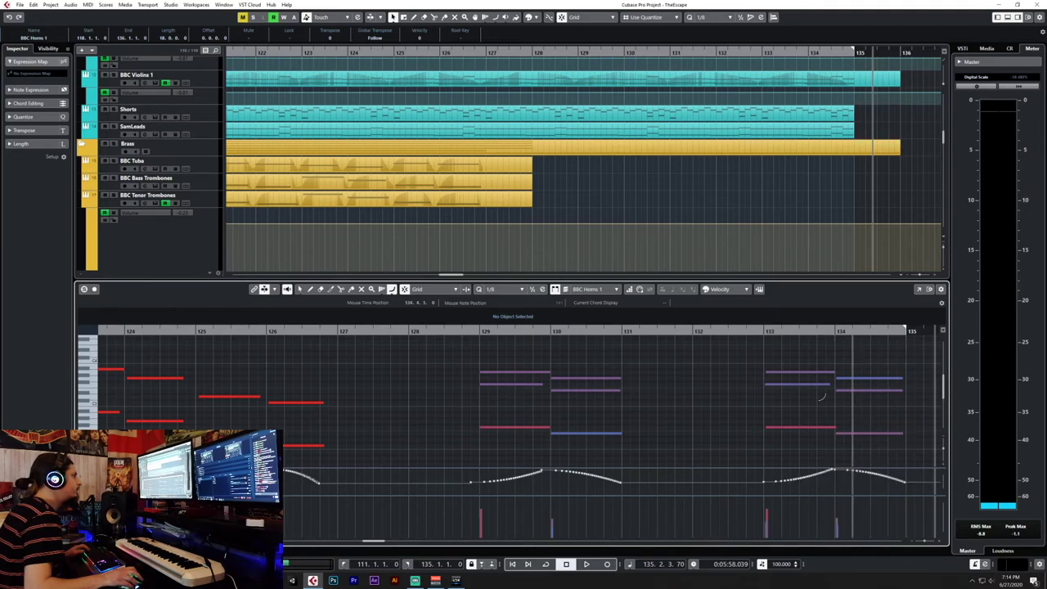
Play back the BBC Horns 1 swells from bar 128 and close the part's editor.
click(425, 331)
key(space)
key(ctrl+e)
Copy the SamLeads part on the Vienna Big Bang track and paste it at bar 127.
scroll(554, 340, down, 5)
scroll(554, 340, down, 5)
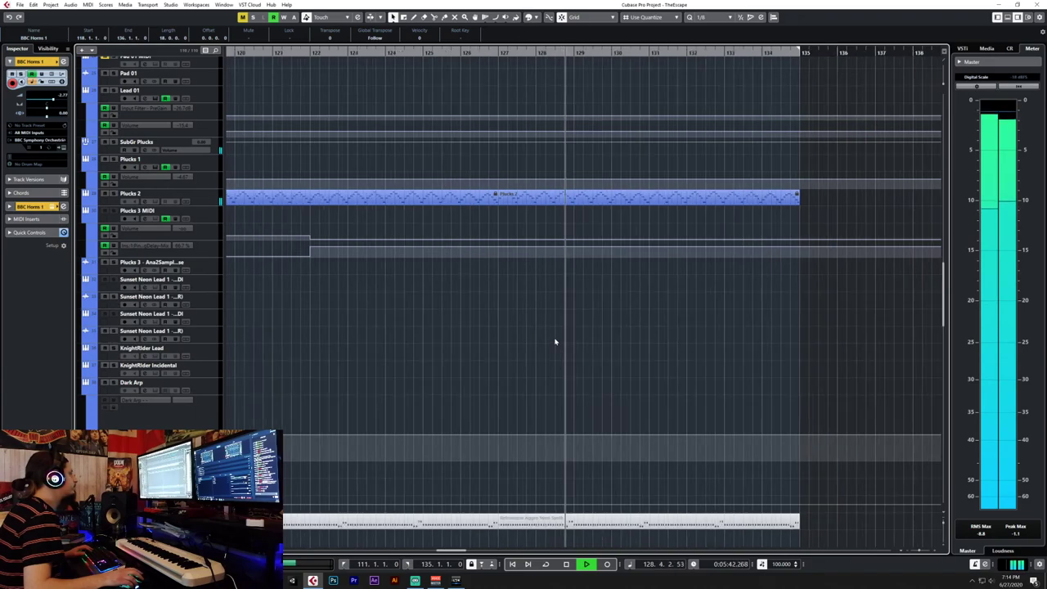
scroll(553, 339, down, 5)
scroll(554, 338, down, 5)
scroll(553, 337, up, 3)
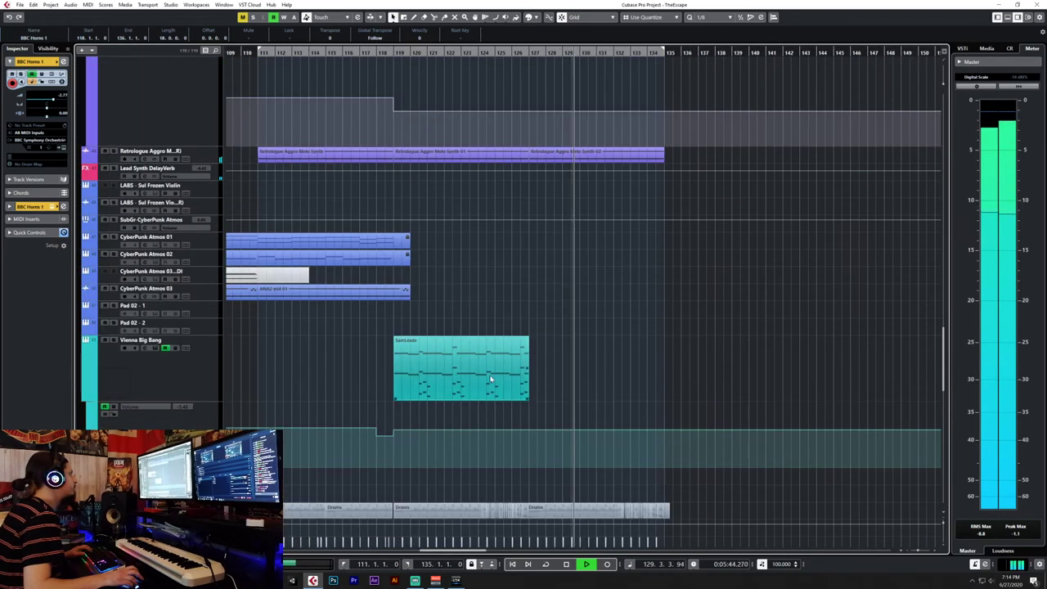
click(308, 360)
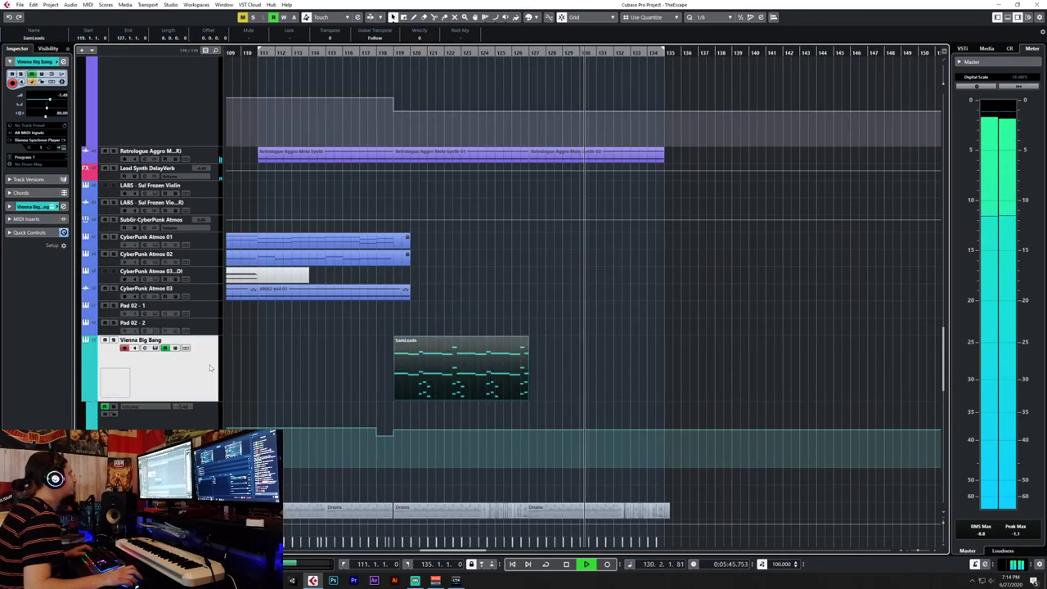
key(space)
click(711, 18)
click(713, 27)
click(531, 52)
key(ctrl+v)
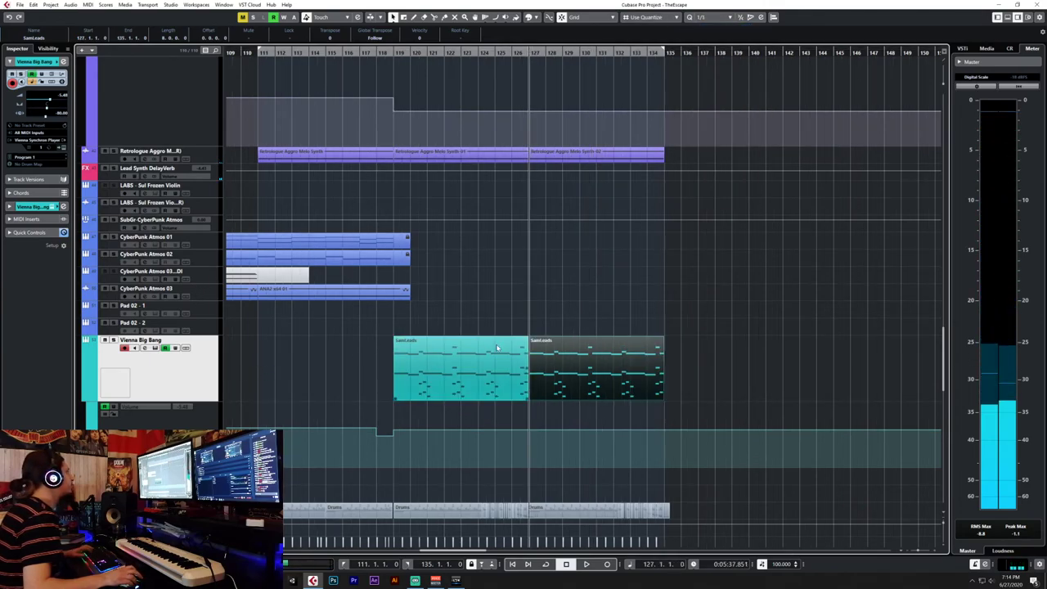
Open the copied SamLeads part at bar 127 and select its low notes at the start of bar 129.
double_click(569, 352)
scroll(218, 434, up, 1)
scroll(217, 433, left, 1)
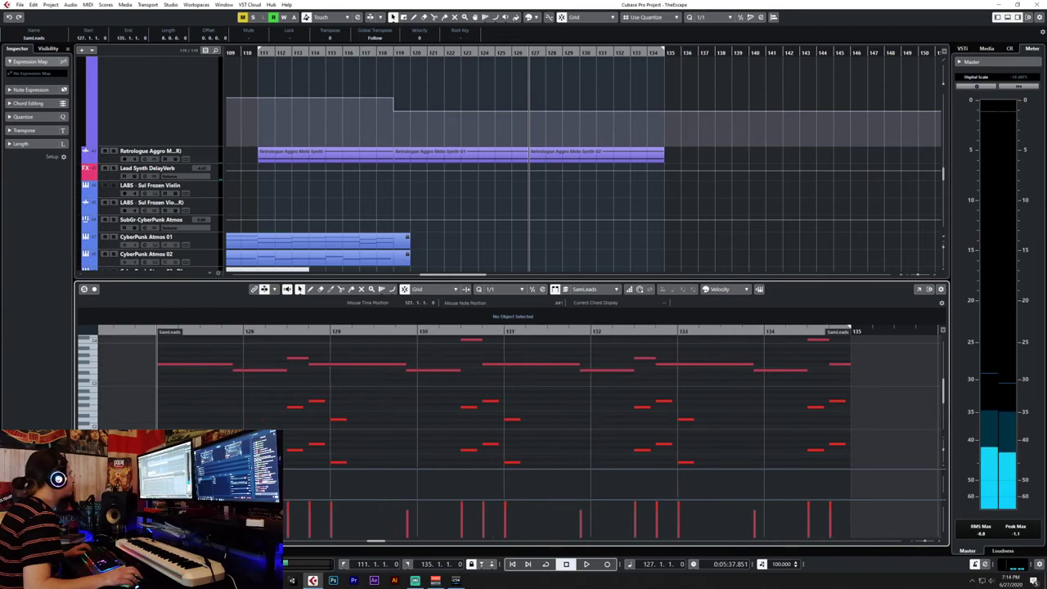
drag(324, 410, 364, 462)
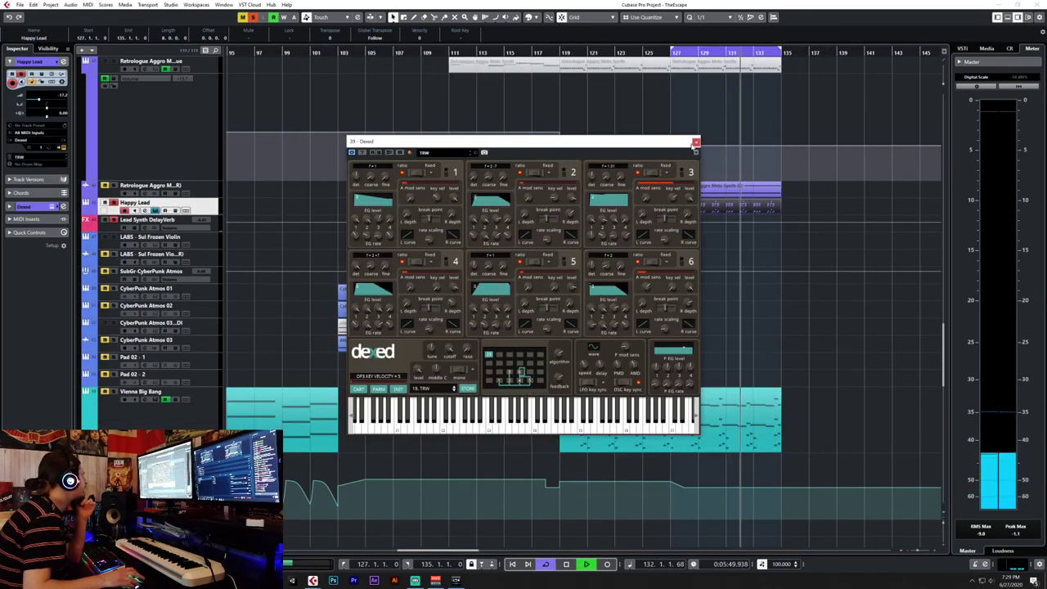
Check the Happy Lead sound in Dexed and raise the Happy Lead channel volume to -4.01 dB in the mixer.
key(Escape)
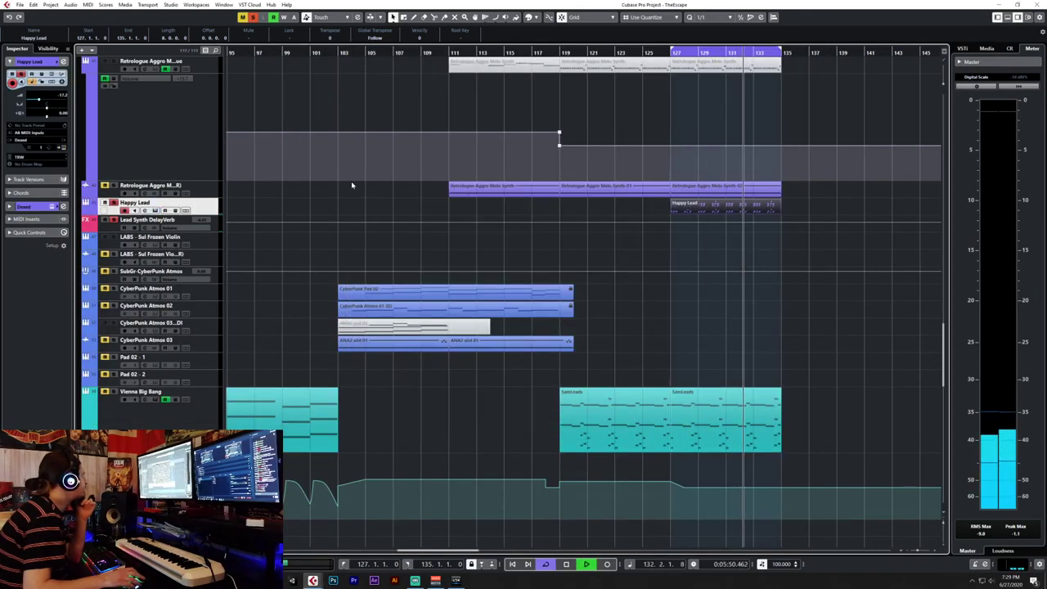
click(64, 148)
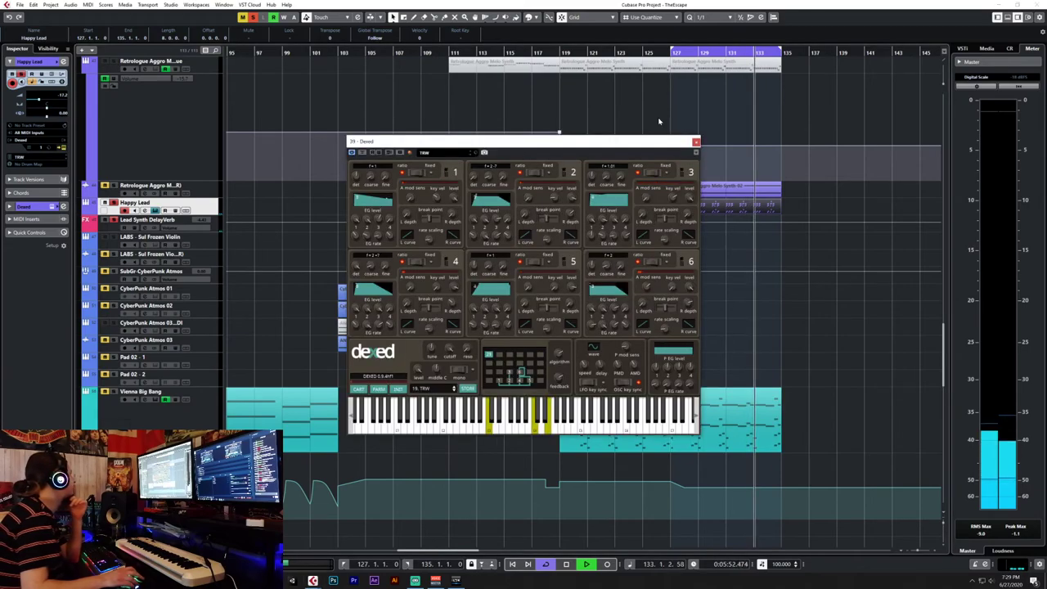
click(696, 142)
key(F3)
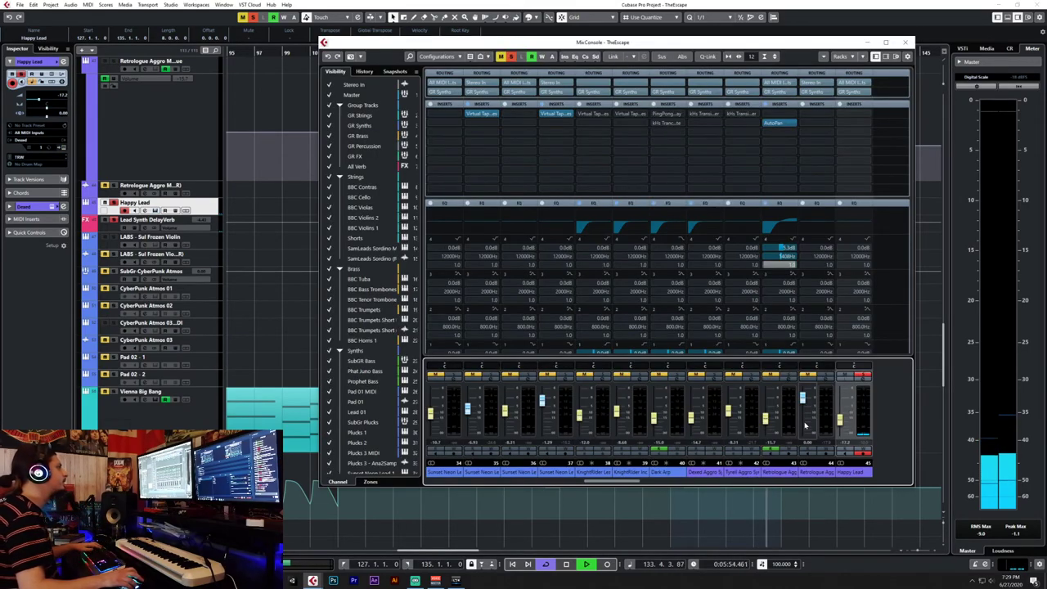
drag(845, 414, 846, 411)
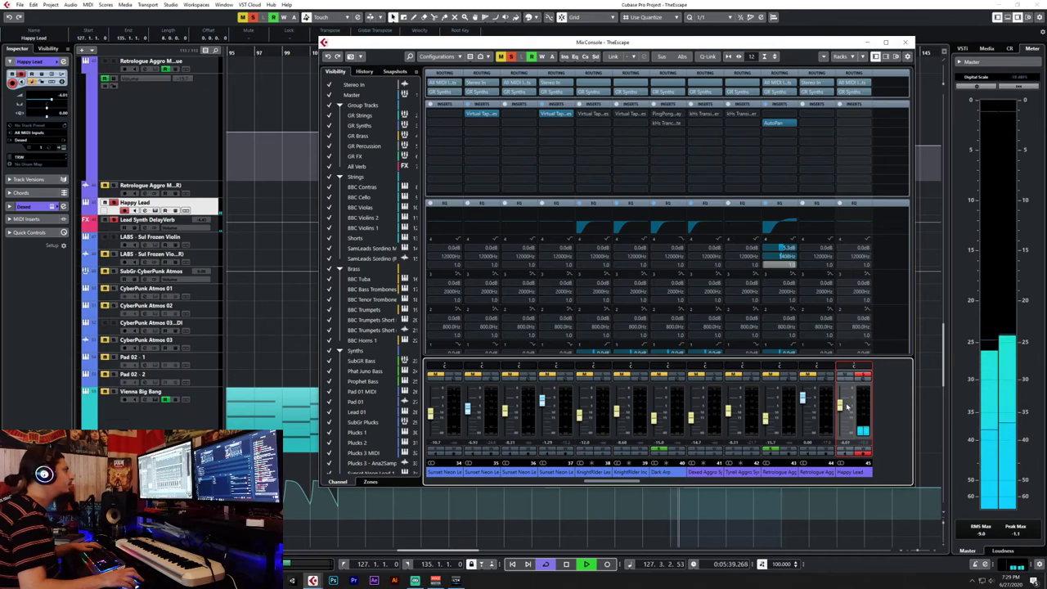
Reopen Dexed on the Happy Lead track and open its program list.
click(62, 147)
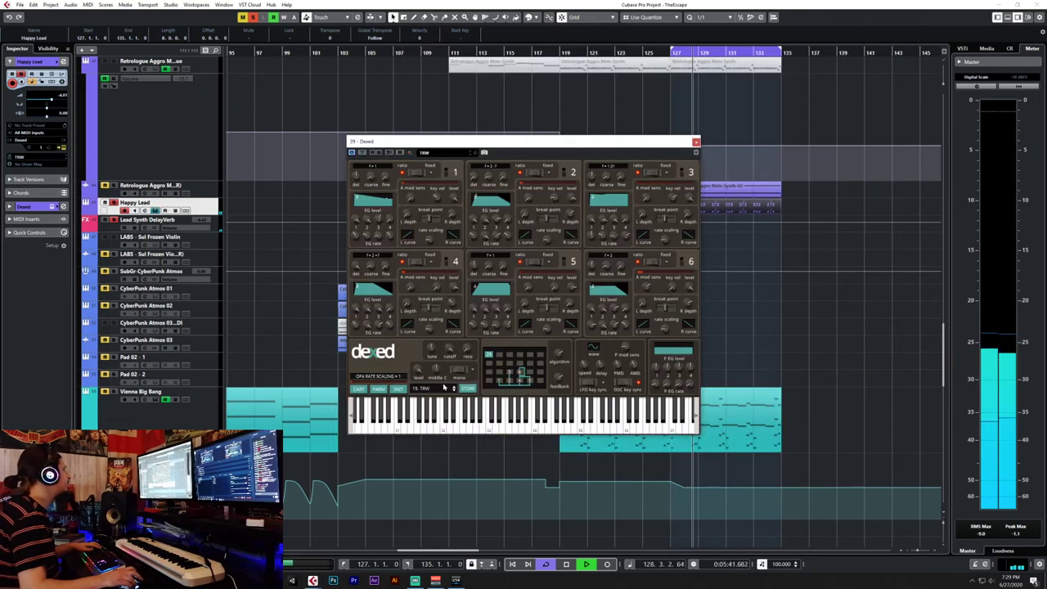
click(439, 388)
click(439, 388)
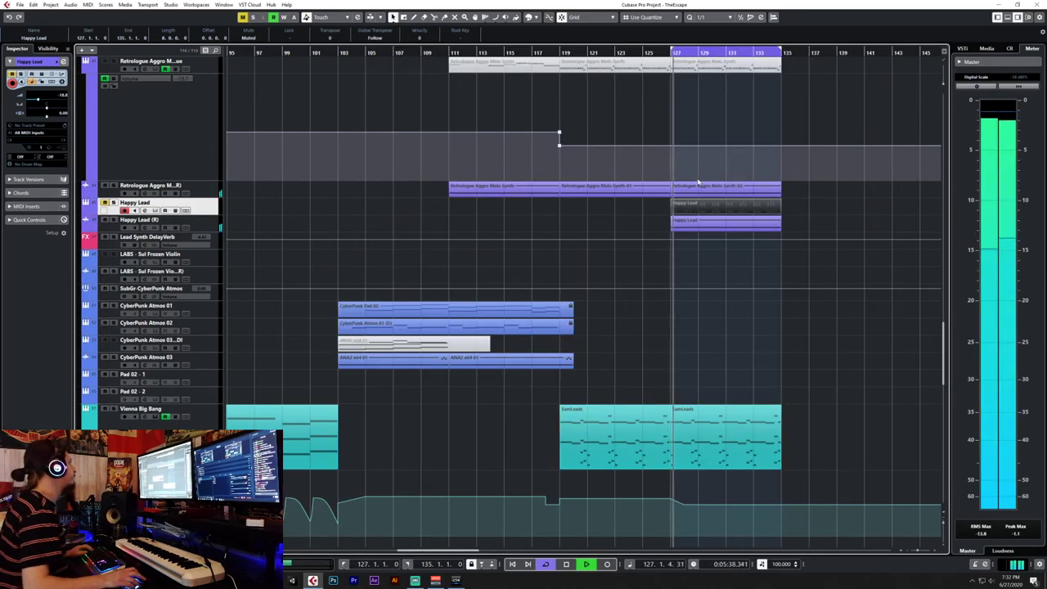
Select the Drums folder track and set the playback position to bar 135, where the arrangement ends.
key(Down)
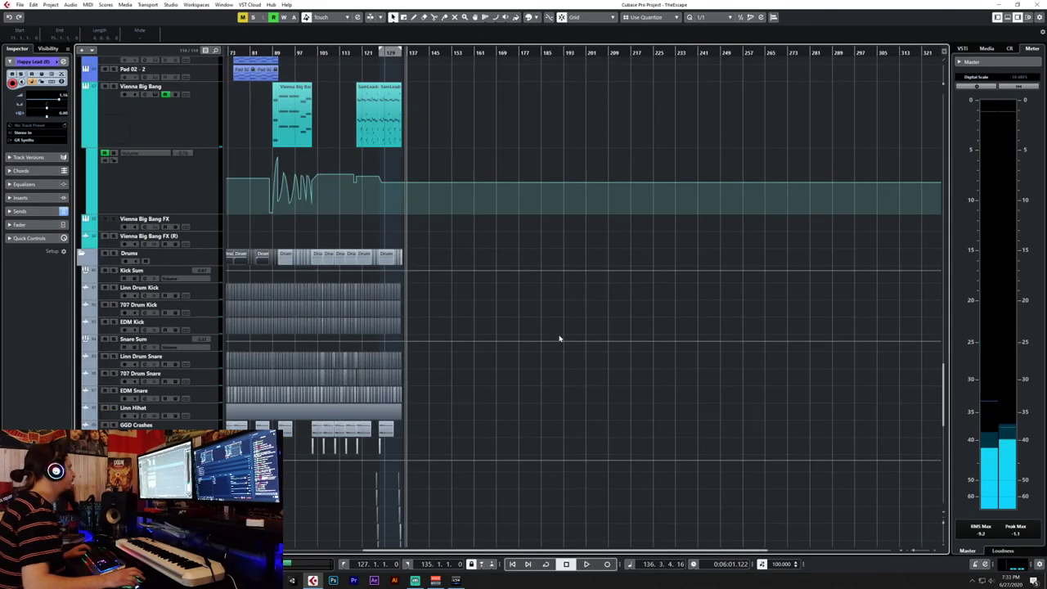
key(h)
key(h)
key(h)
scroll(559, 337, up, 6)
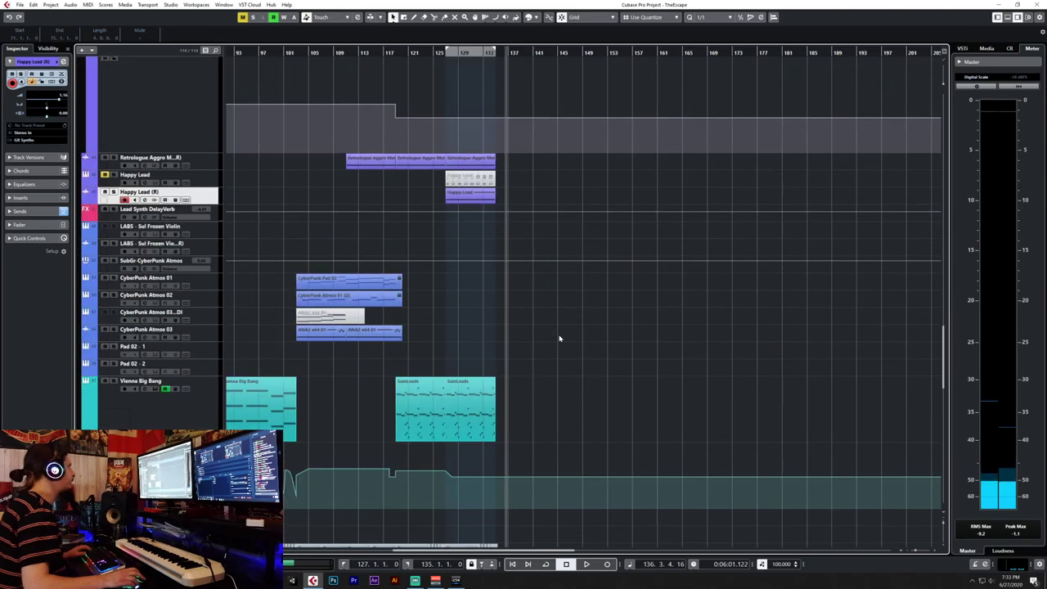
scroll(496, 345, down, 4)
click(194, 362)
key(h)
key(h)
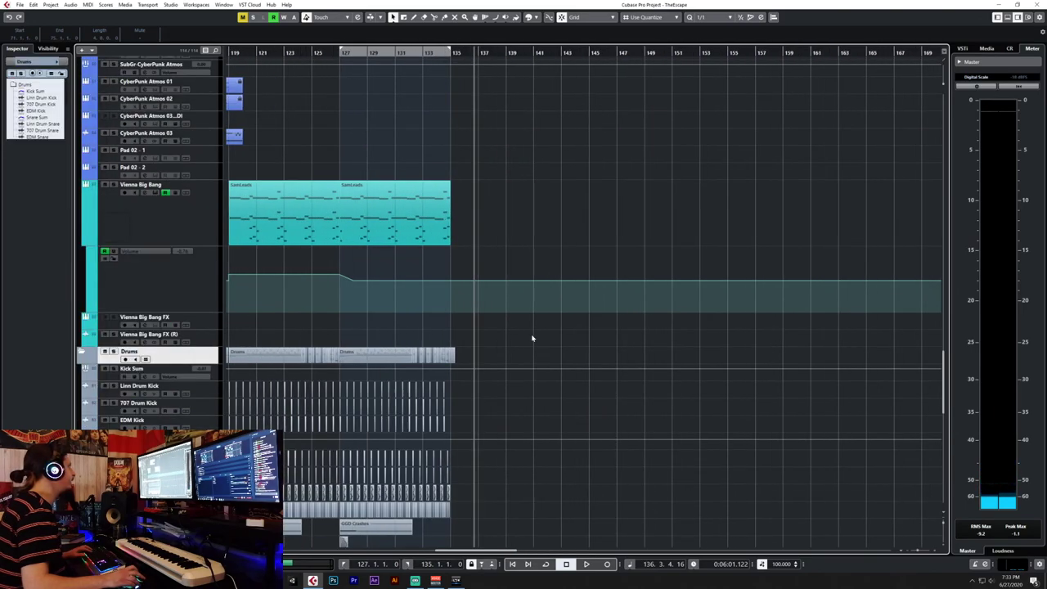
click(389, 52)
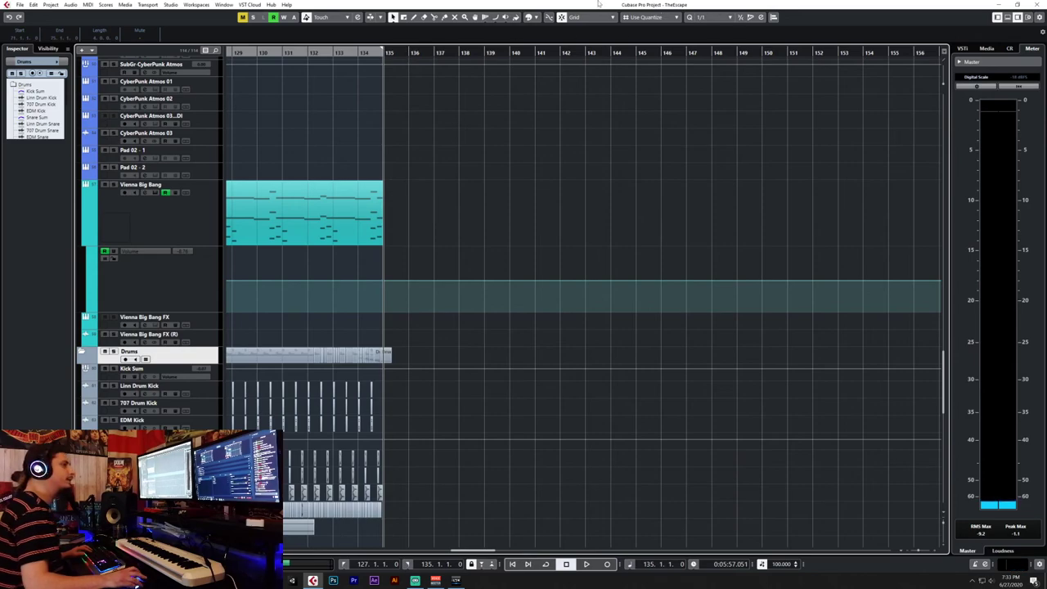
Copy the Phat Juno Bass and Prophet Bass parts between bars 71 and 91 to bar 135.
scroll(476, 345, up, 2)
scroll(477, 345, left, 2)
scroll(477, 345, down, 4)
scroll(477, 344, up, 1)
scroll(477, 341, up, 2)
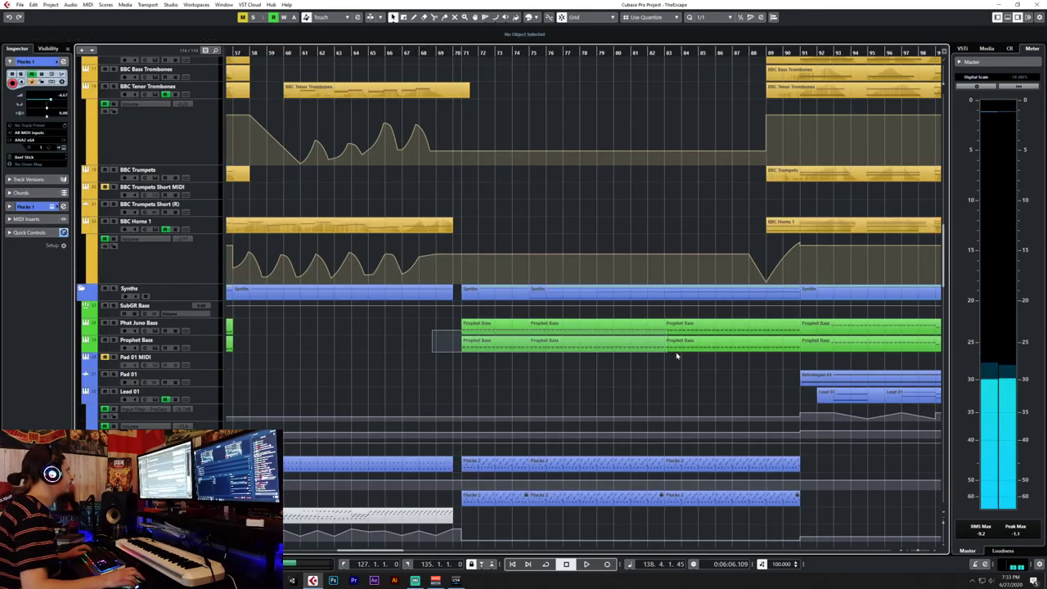
click(703, 350)
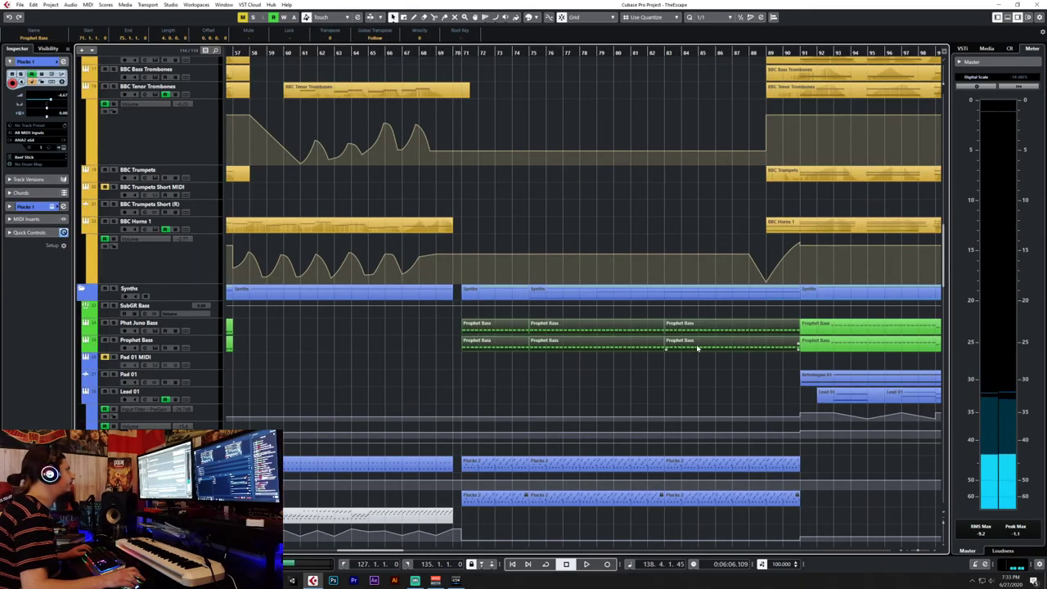
scroll(698, 349, right, 7)
click(540, 51)
key(ctrl+d)
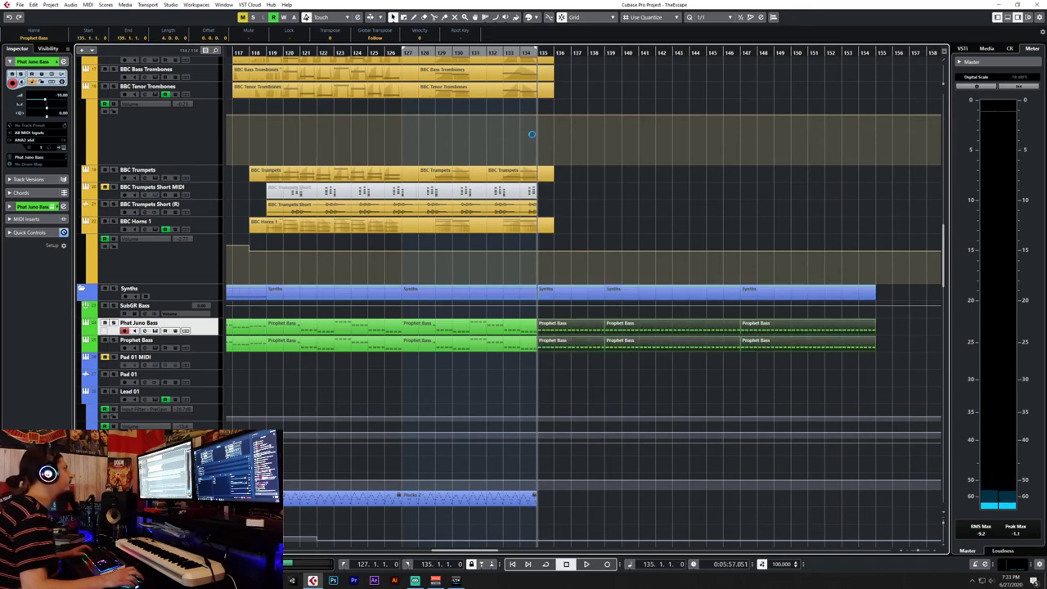
Adjust the notes in beat 3 of bar 138 in the Plucks 1 part and play it back.
click(515, 51)
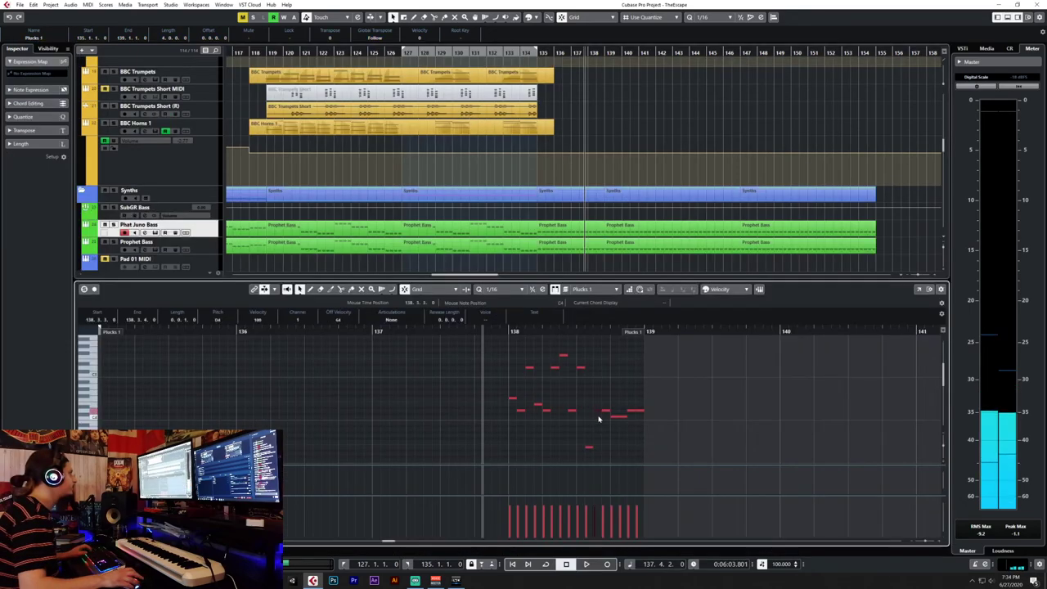
drag(598, 401, 610, 421)
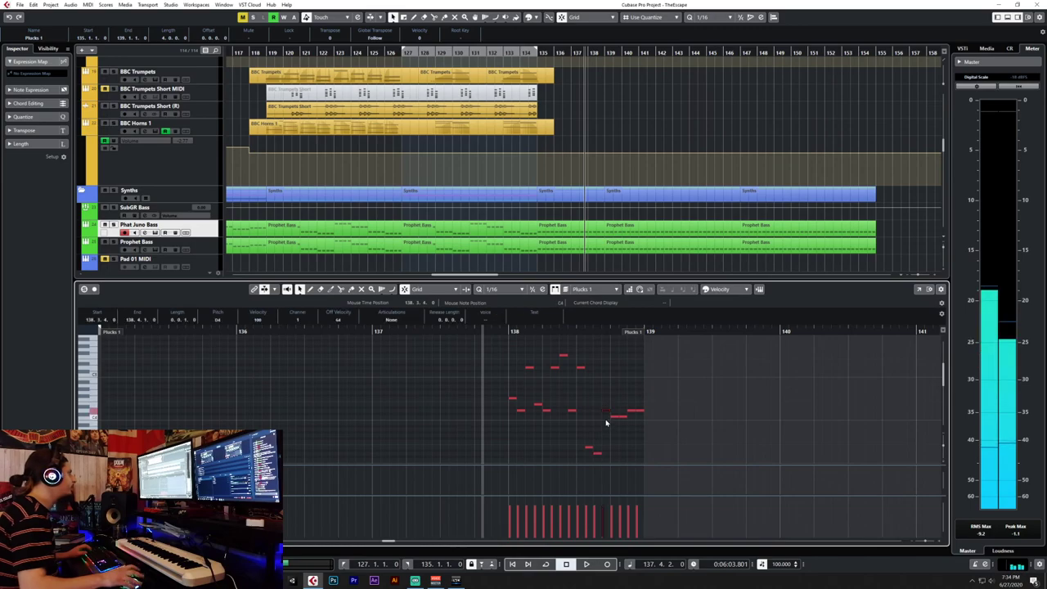
key(space)
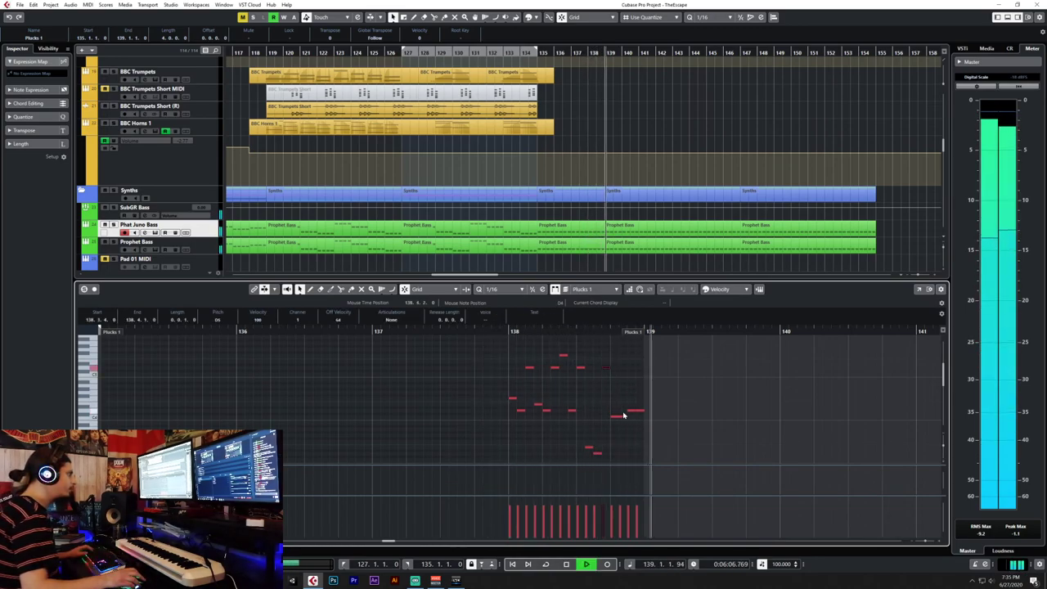
key(space)
Paste copies of the Plucks 1 part at bars 139, 143, 147 and 151 on the Plucks 1 track.
click(205, 365)
key(ctrl+v)
click(671, 53)
key(ctrl+v)
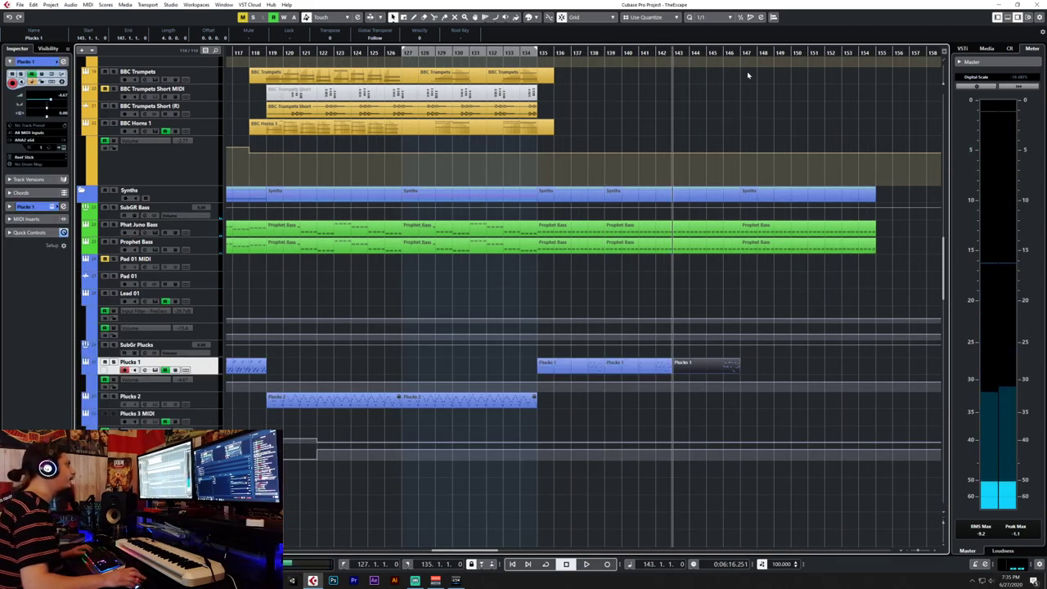
click(745, 53)
key(ctrl+v)
click(809, 53)
key(ctrl+v)
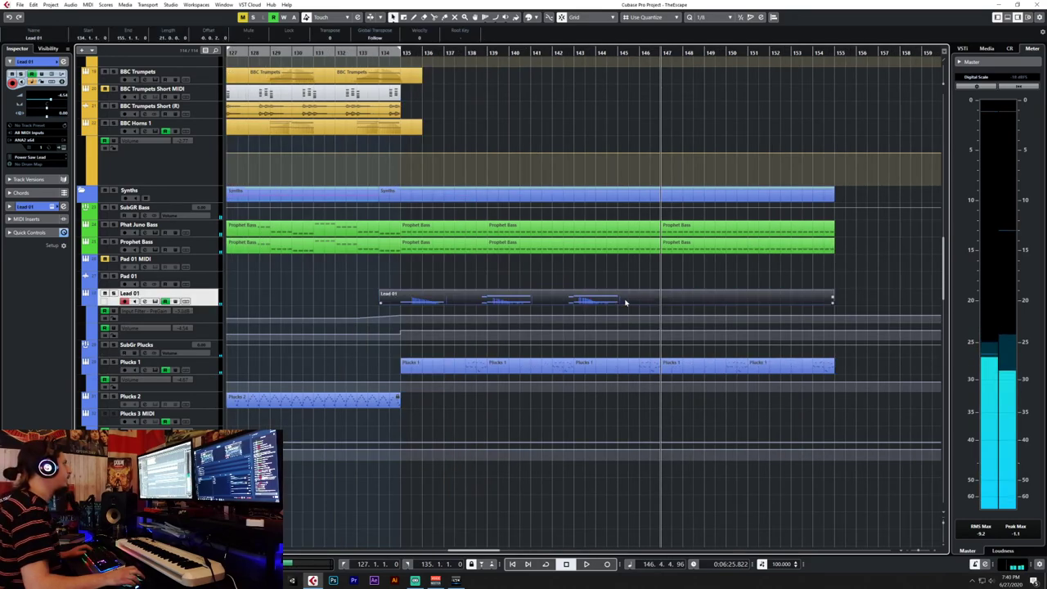
Open the Lead 01 part and transpose the selected notes from bar 142 beat 4 up an octave.
double_click(626, 301)
drag(426, 368, 523, 412)
click(457, 331)
key(shift+Up)
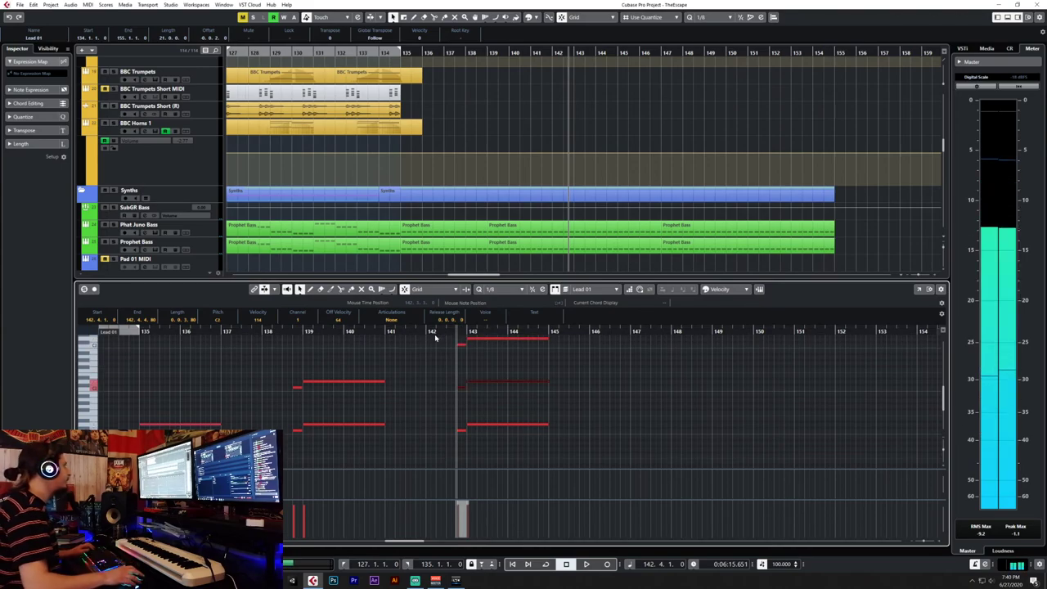
Play back the Lead 01 phrase from bar 142 and clear the note selection.
click(427, 332)
key(space)
click(537, 400)
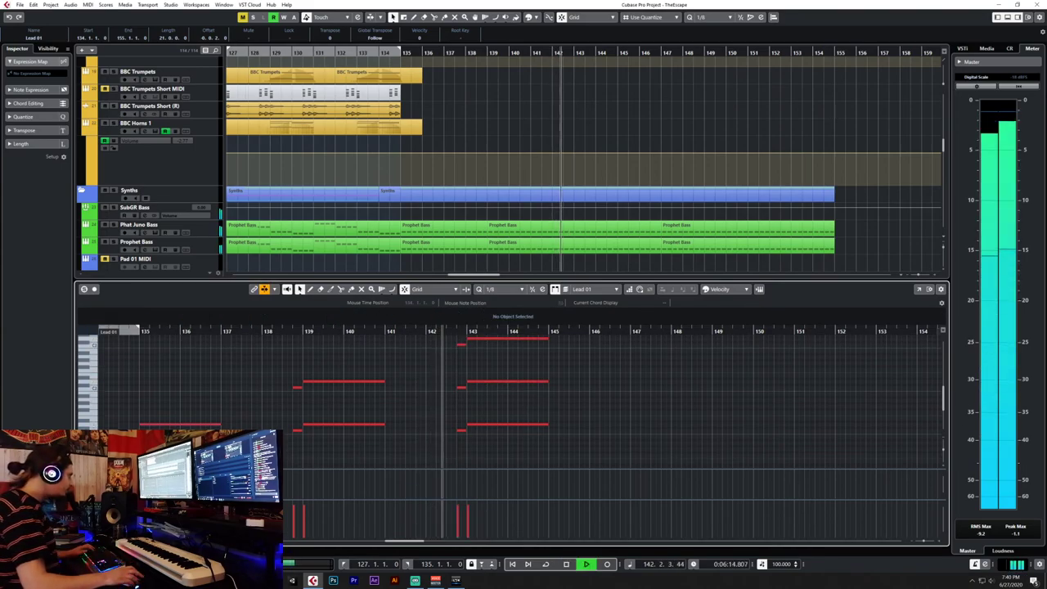
key(Return)
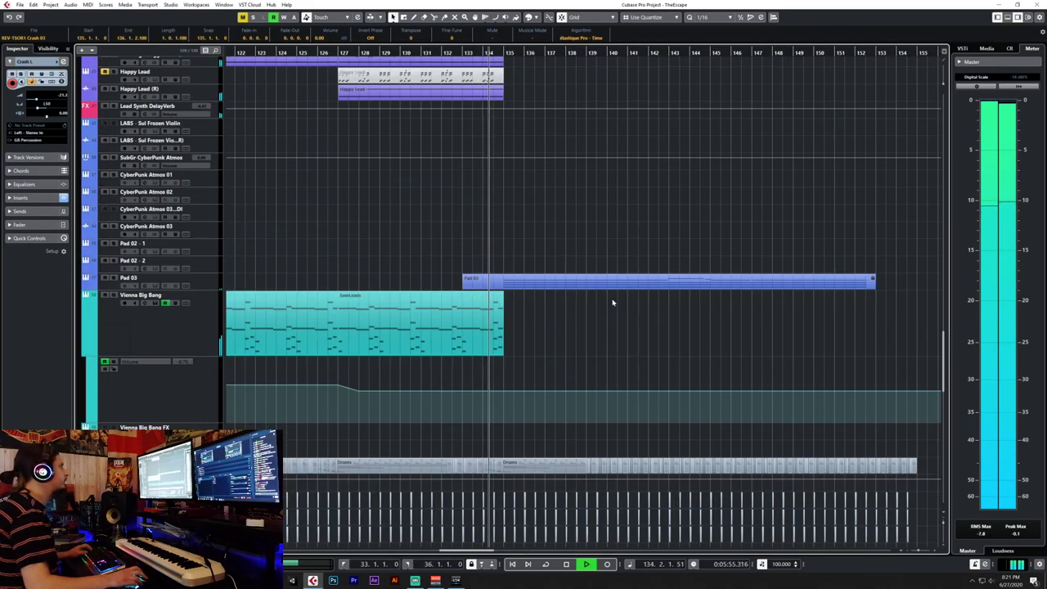
Review the lead, pad, Vienna Big Bang and drum tracks across the arrangement while the ending from bar 134 plays.
scroll(607, 299, up, 3)
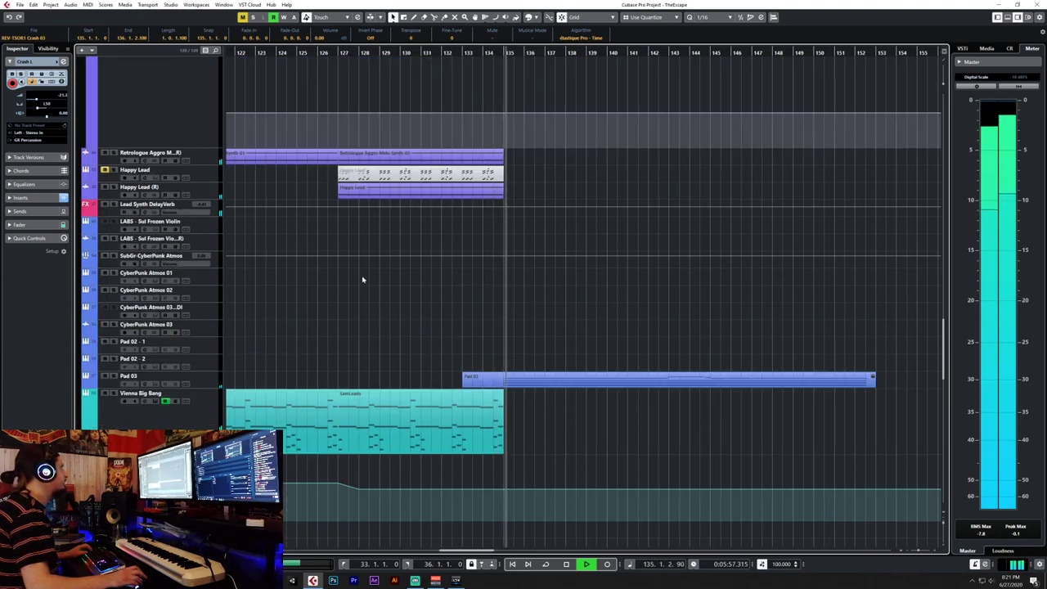
scroll(481, 372, down, 2)
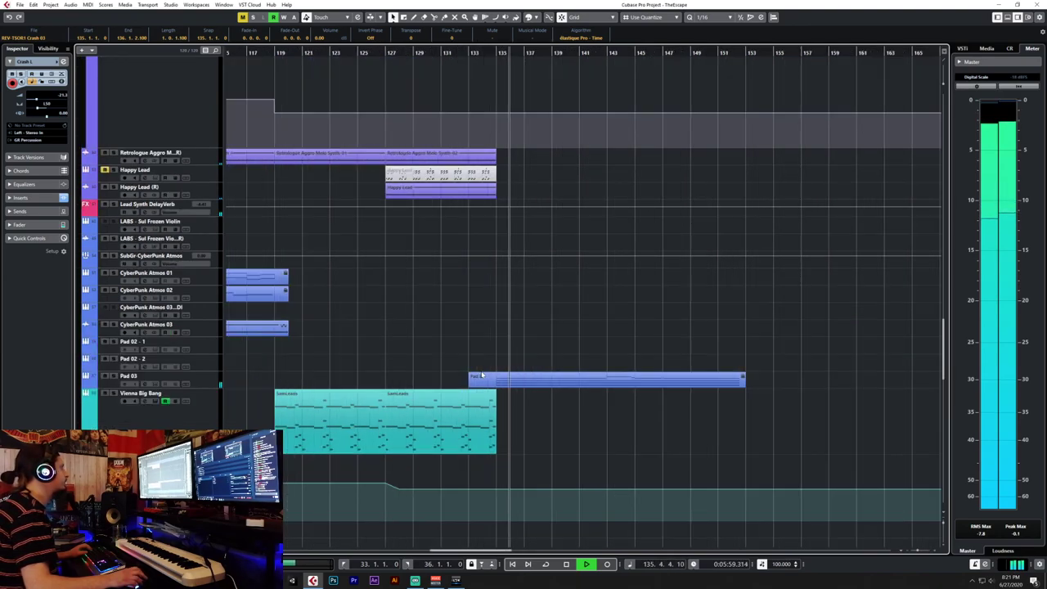
scroll(481, 371, left, 3)
scroll(482, 368, down, 8)
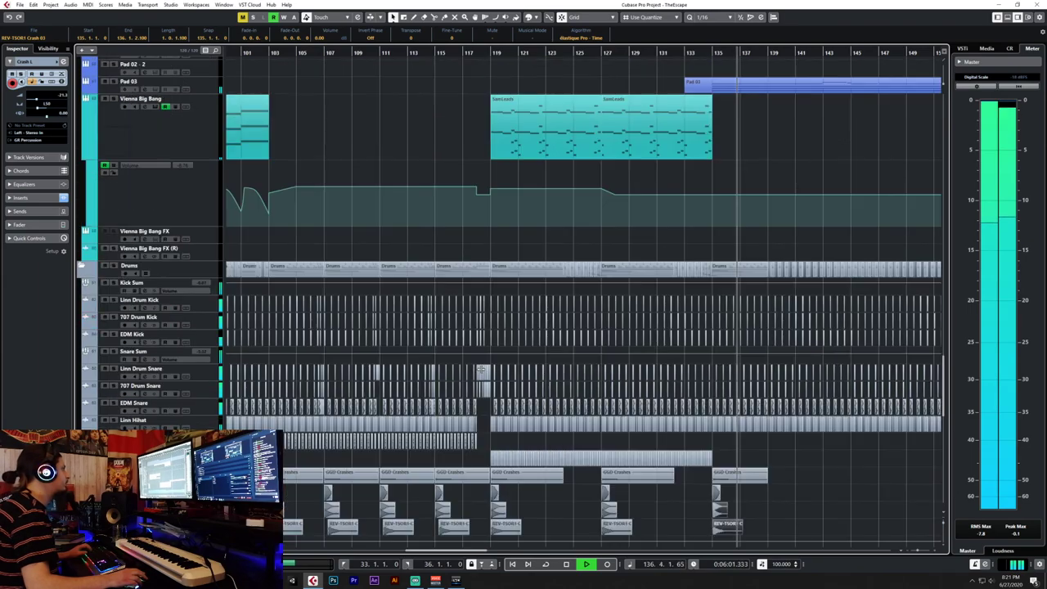
scroll(483, 368, left, 6)
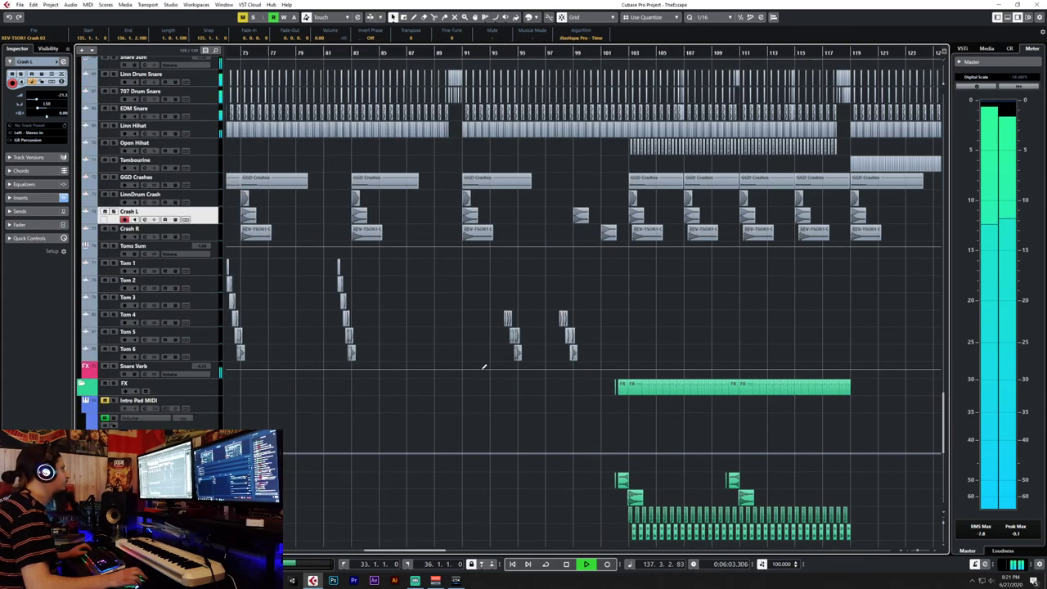
scroll(482, 368, down, 1)
scroll(482, 368, down, 2)
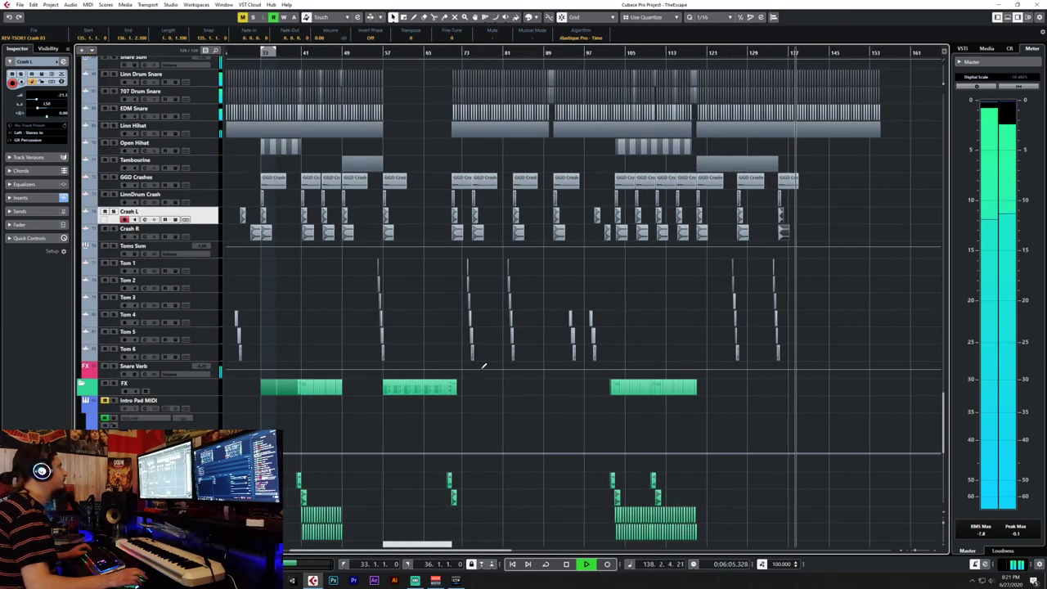
scroll(483, 368, up, 4)
scroll(482, 371, left, 3)
scroll(483, 371, up, 4)
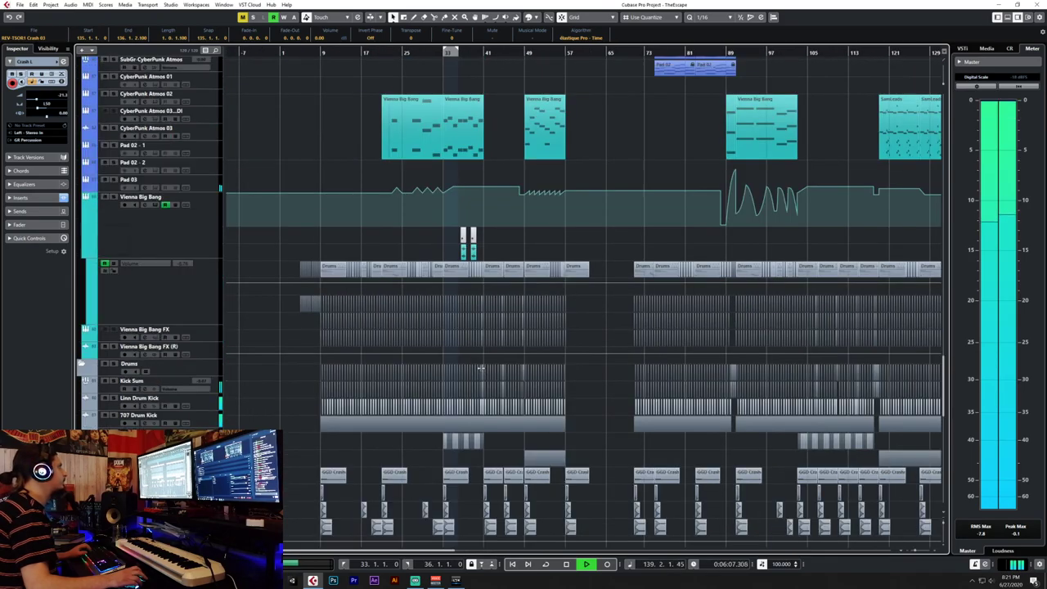
scroll(482, 371, down, 4)
scroll(482, 372, right, 6)
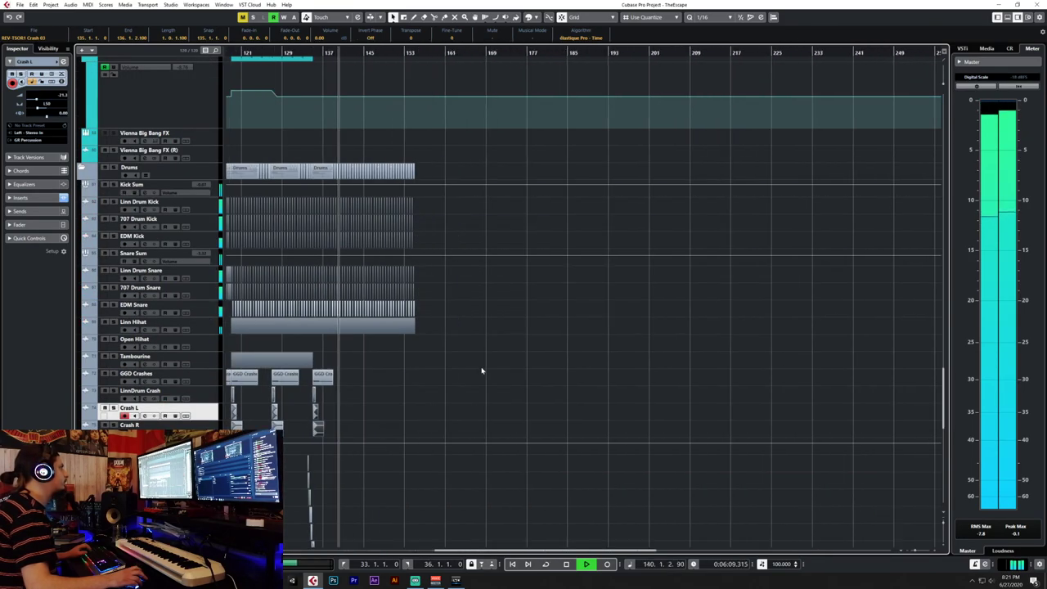
scroll(483, 372, down, 6)
scroll(482, 370, down, 1)
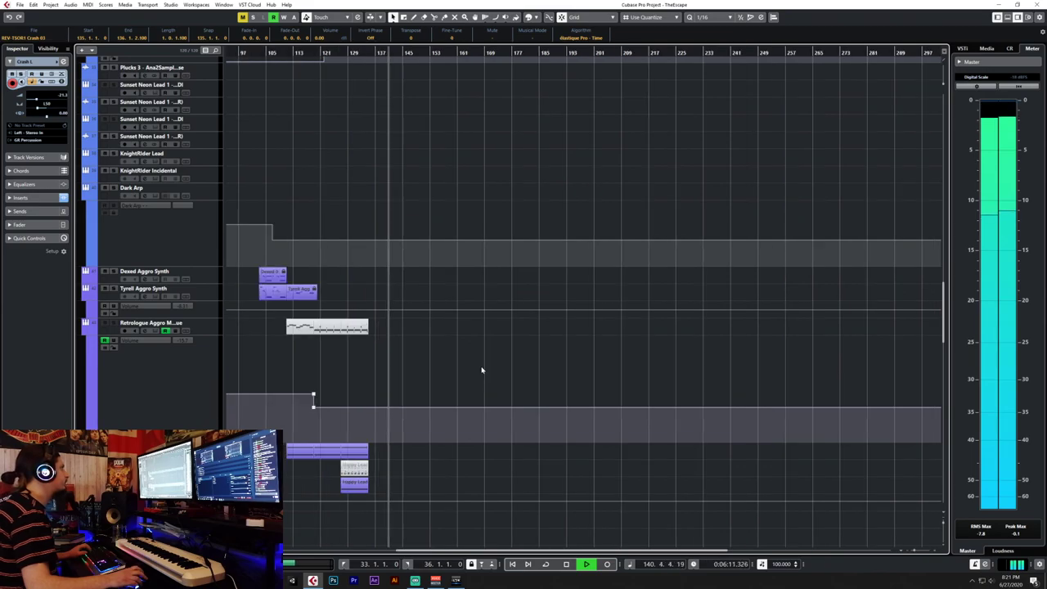
scroll(482, 369, left, 4)
scroll(481, 367, up, 8)
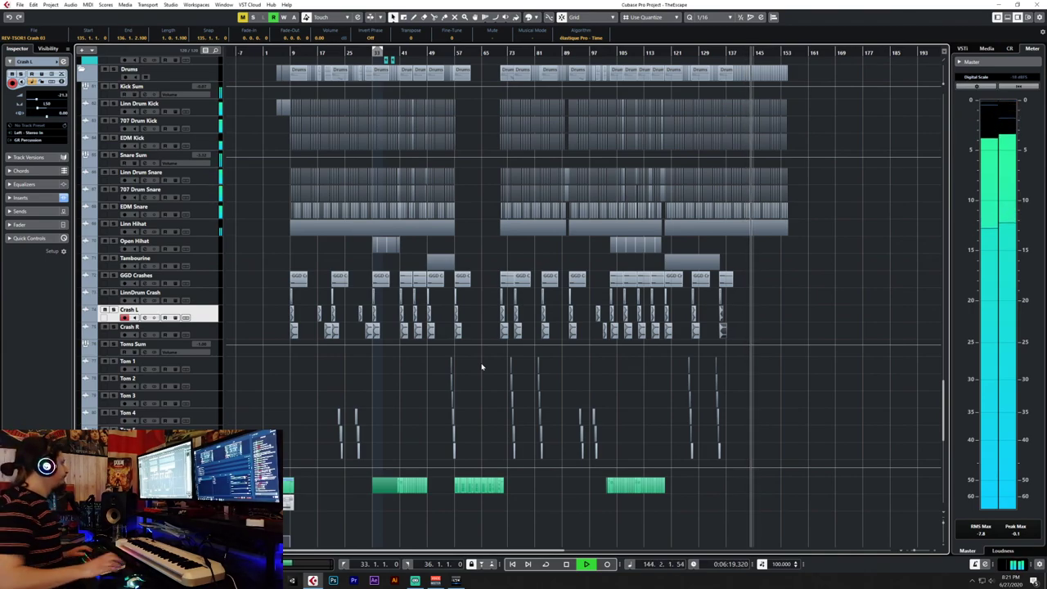
Examine the tom, crash, FX and impact tracks against the outro section during playback.
scroll(482, 367, down, 10)
scroll(629, 357, up, 8)
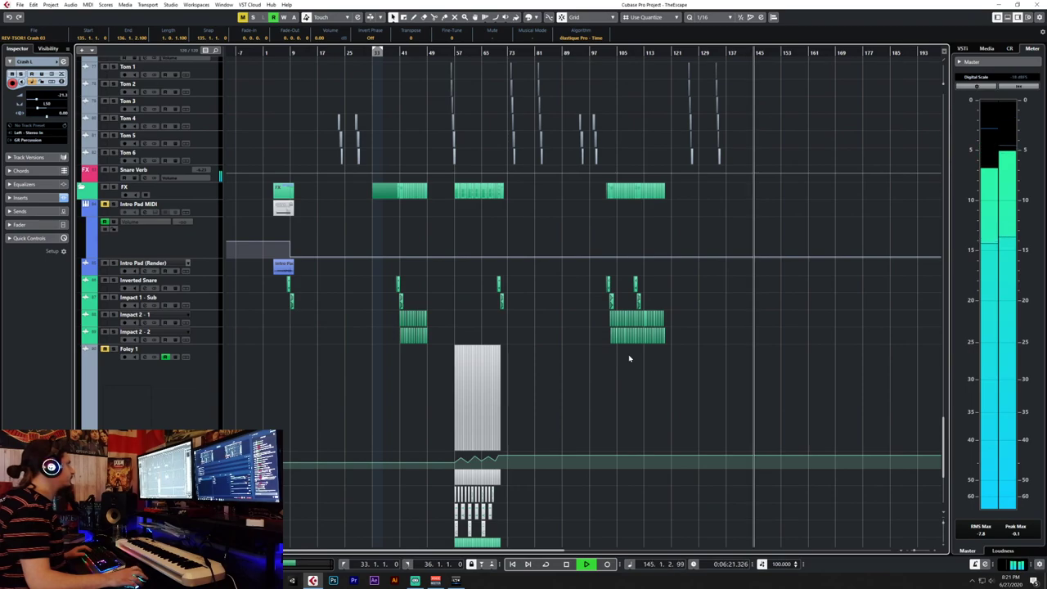
scroll(683, 398, up, 4)
scroll(681, 398, down, 4)
scroll(680, 396, up, 7)
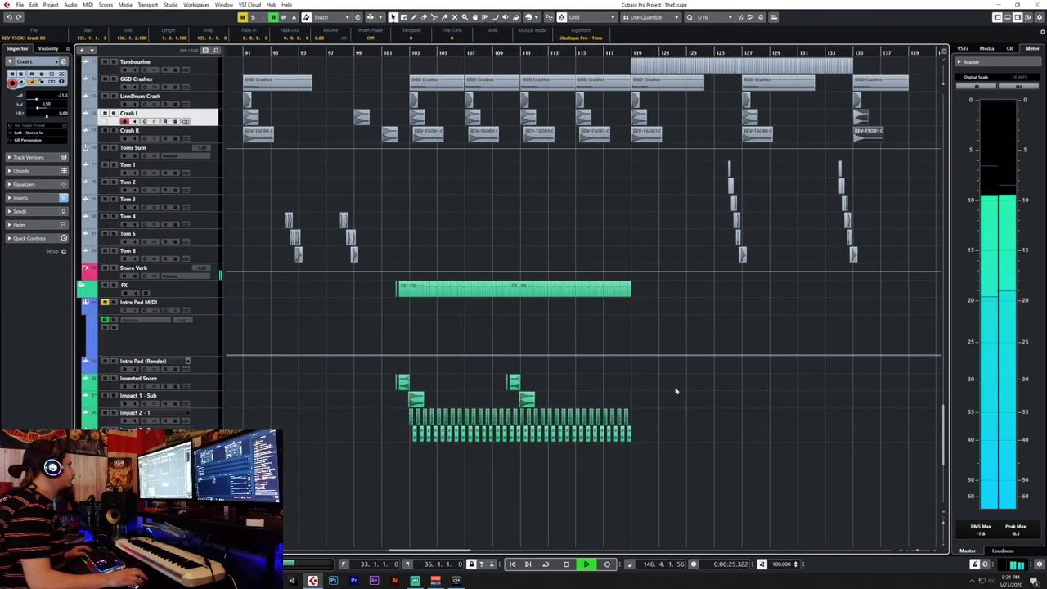
scroll(677, 390, down, 5)
scroll(674, 387, up, 10)
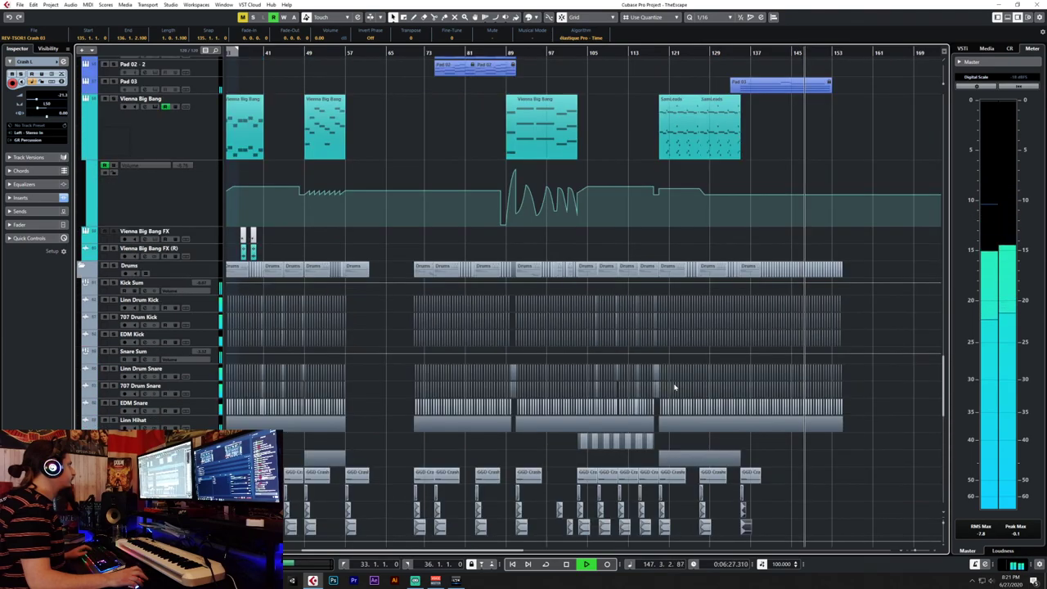